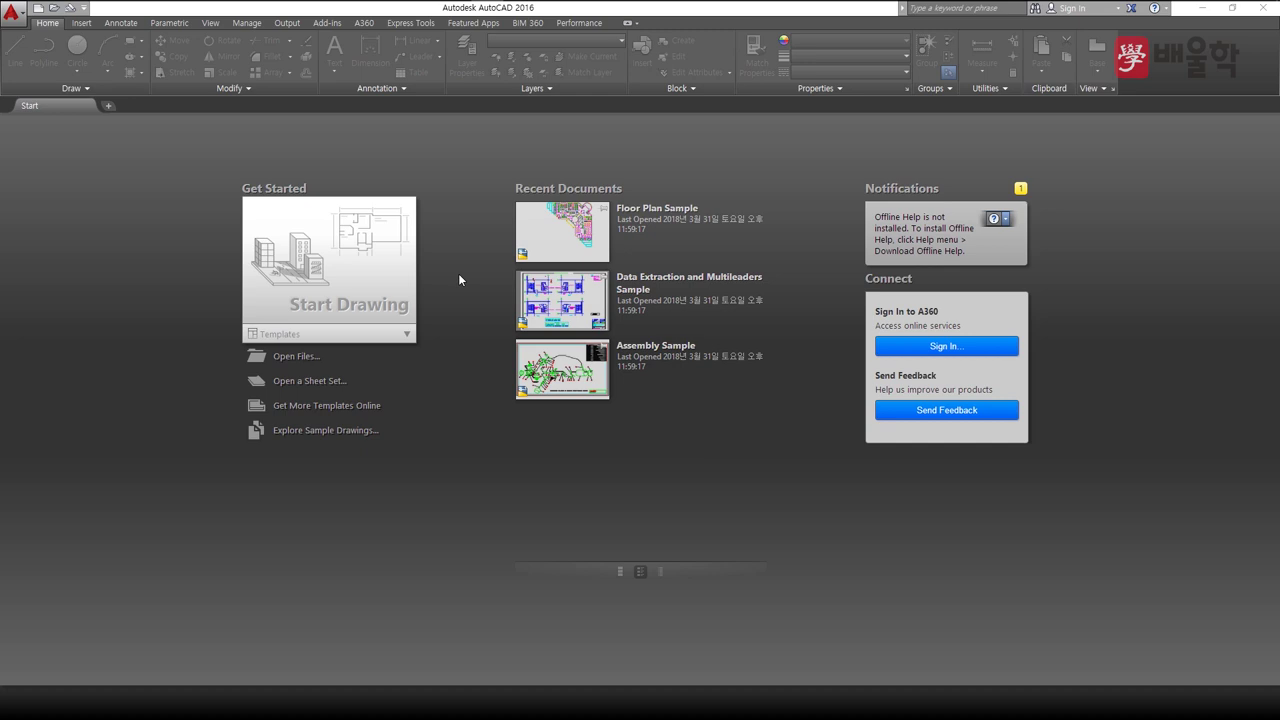
Step: Start a new blank drawing from the start page
{"action": "left_click", "coordinate": [332, 282]}
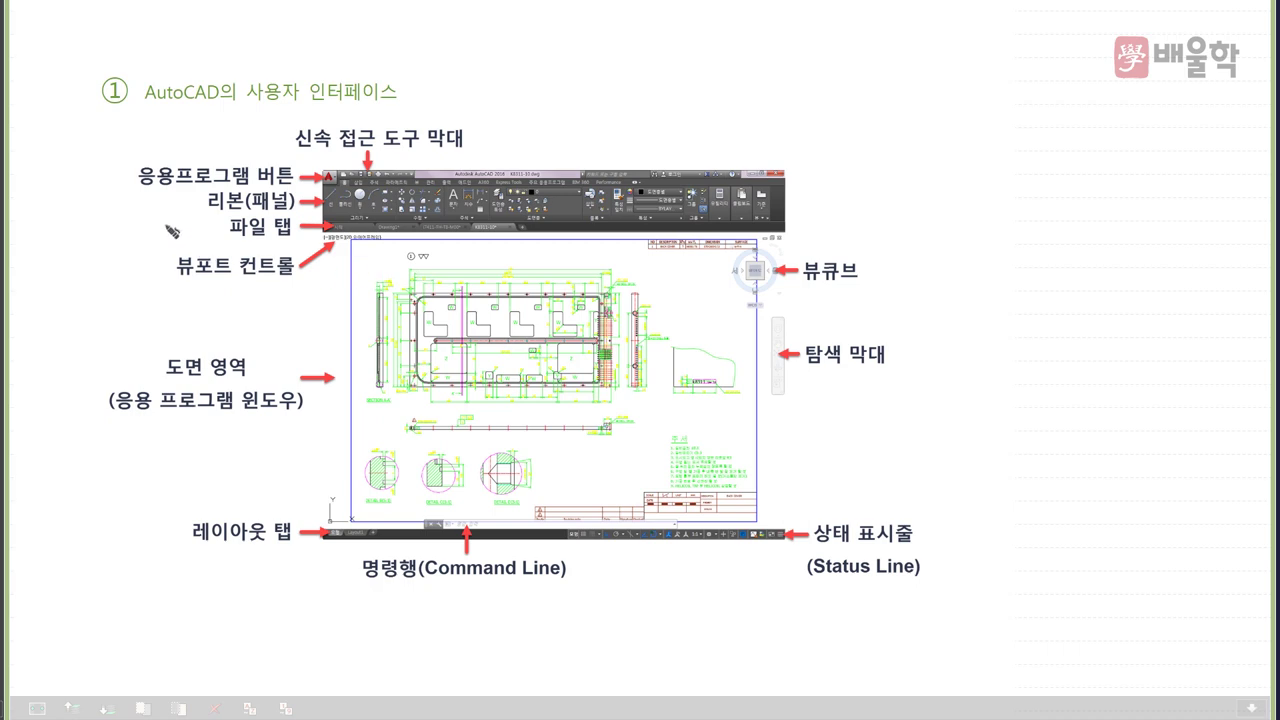
{"action": "mouse_move", "coordinate": [140, 186]}
{"action": "left_mouse_down"}
{"action": "mouse_move", "coordinate": [264, 188]}
{"action": "mouse_move", "coordinate": [344, 168]}
{"action": "mouse_move", "coordinate": [328, 194]}
{"action": "left_mouse_up"}
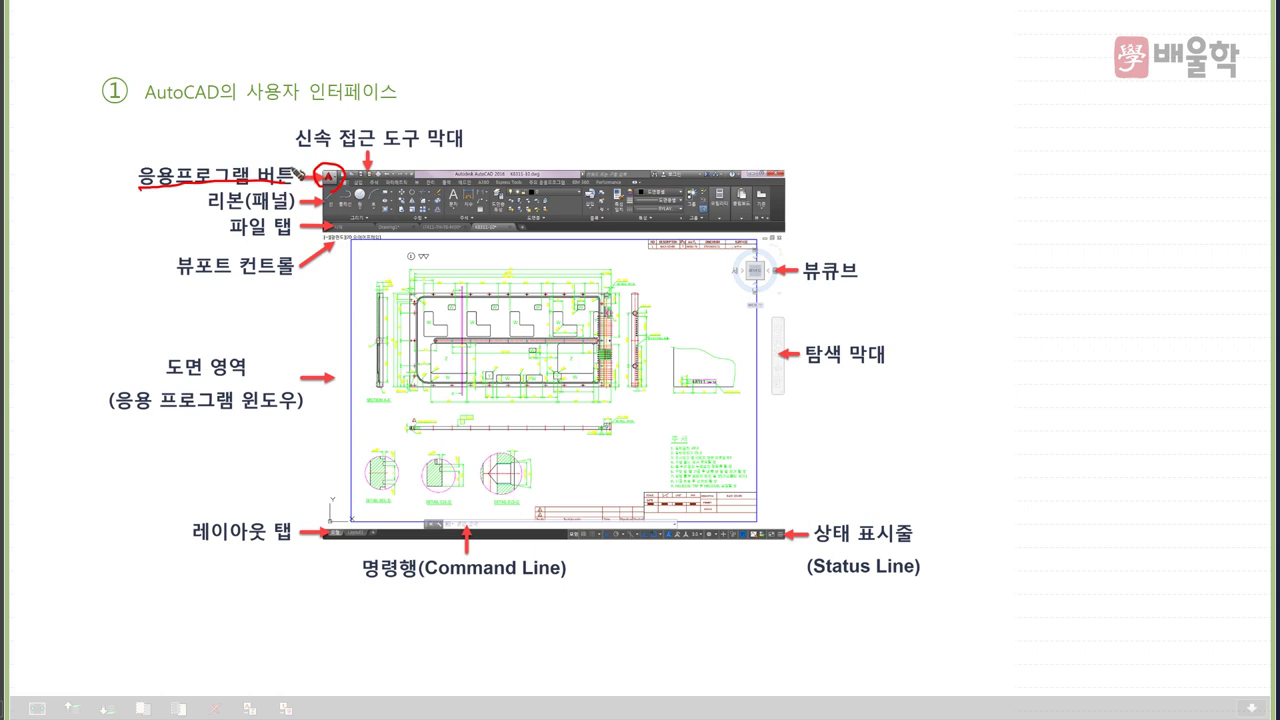
{"action": "left_click_drag", "start_coordinate": [296, 154], "coordinate": [452, 147]}
{"action": "left_click_drag", "start_coordinate": [350, 180], "coordinate": [400, 178]}
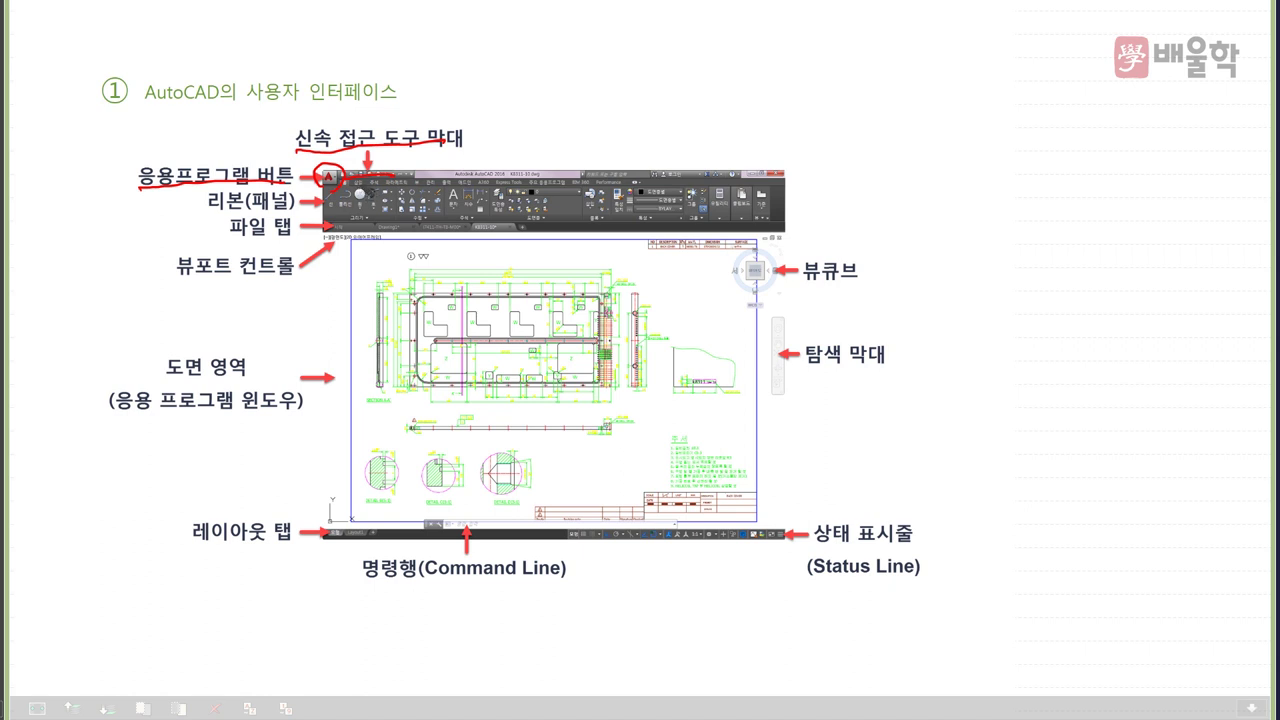
{"action": "left_click_drag", "start_coordinate": [210, 207], "coordinate": [265, 209]}
{"action": "left_click_drag", "start_coordinate": [376, 216], "coordinate": [334, 214]}
{"action": "mouse_move", "coordinate": [230, 234]}
{"action": "left_mouse_down"}
{"action": "mouse_move", "coordinate": [362, 228]}
{"action": "mouse_move", "coordinate": [350, 236]}
{"action": "left_mouse_up"}
{"action": "left_click_drag", "start_coordinate": [170, 374], "coordinate": [258, 364]}
{"action": "mouse_move", "coordinate": [545, 484]}
{"action": "left_mouse_down"}
{"action": "mouse_move", "coordinate": [424, 441]}
{"action": "mouse_move", "coordinate": [418, 307]}
{"action": "mouse_move", "coordinate": [507, 262]}
{"action": "mouse_move", "coordinate": [636, 278]}
{"action": "mouse_move", "coordinate": [584, 450]}
{"action": "left_mouse_up"}
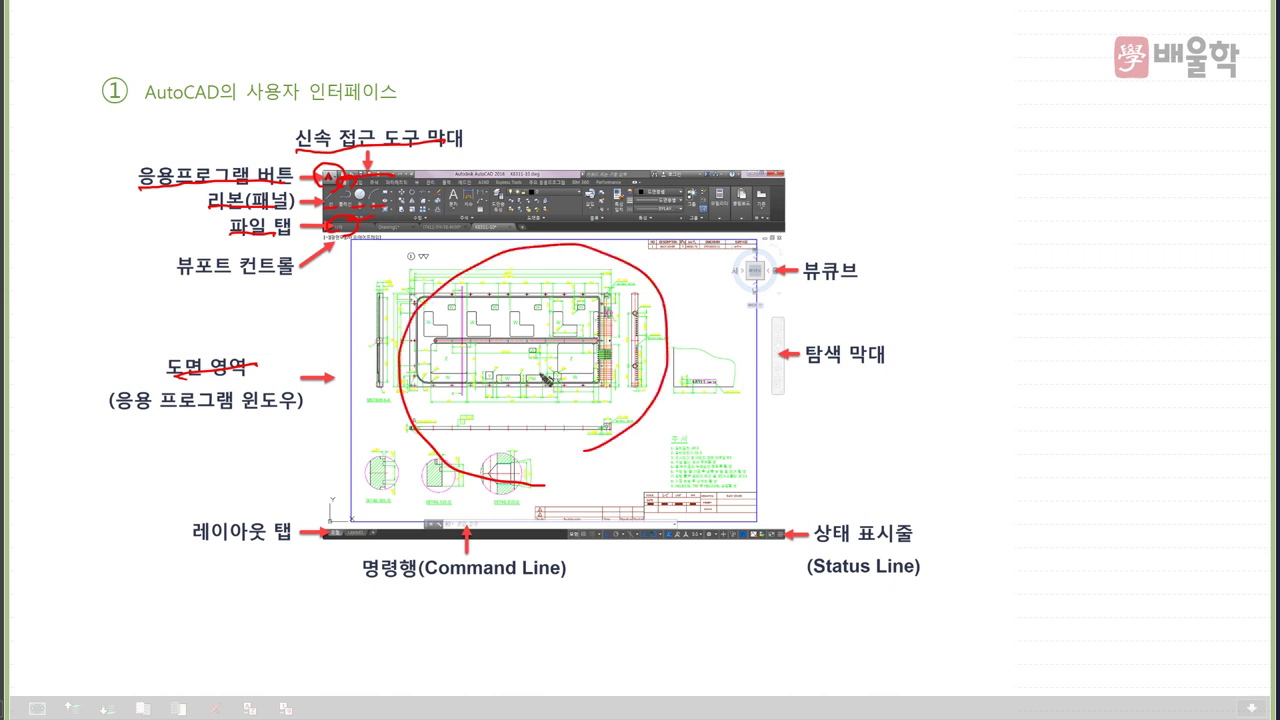
{"action": "left_click_drag", "start_coordinate": [190, 281], "coordinate": [265, 283]}
{"action": "left_click_drag", "start_coordinate": [325, 241], "coordinate": [372, 240]}
{"action": "left_click_drag", "start_coordinate": [810, 357], "coordinate": [888, 368]}
{"action": "mouse_move", "coordinate": [774, 388]}
{"action": "left_mouse_down"}
{"action": "mouse_move", "coordinate": [786, 313]}
{"action": "mouse_move", "coordinate": [803, 386]}
{"action": "left_mouse_up"}
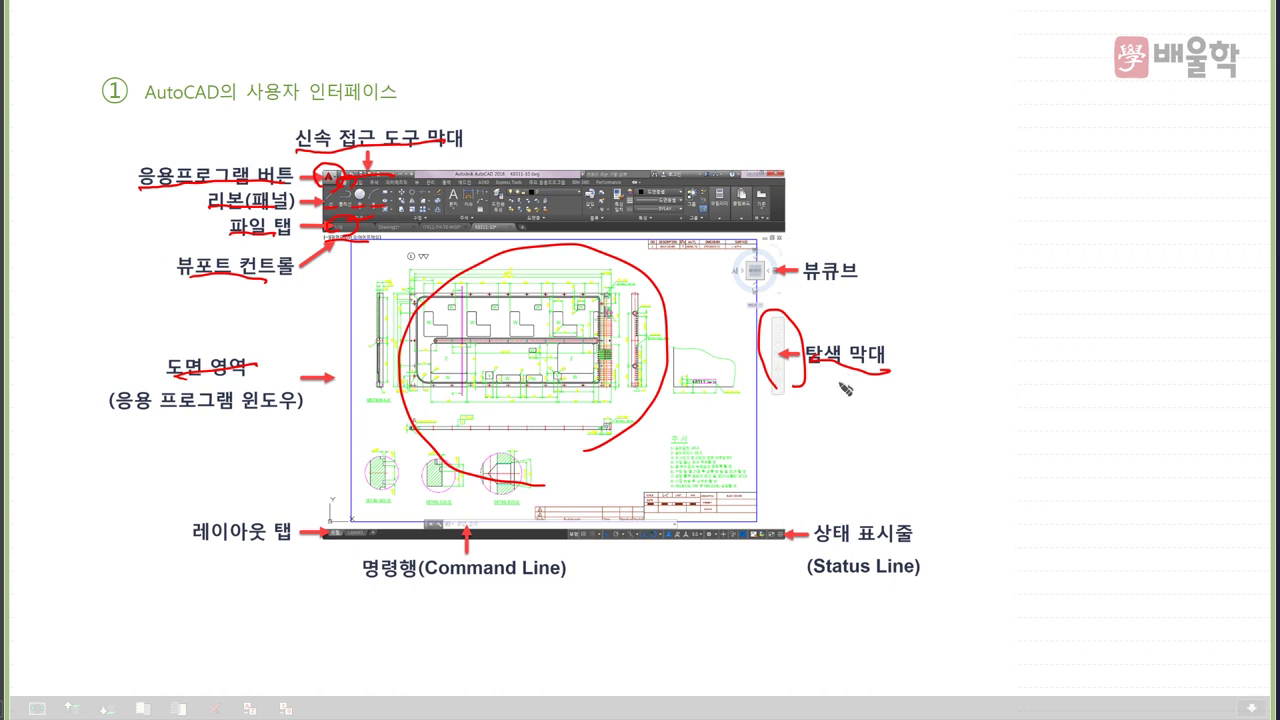
{"action": "left_click_drag", "start_coordinate": [800, 283], "coordinate": [855, 279]}
{"action": "mouse_move", "coordinate": [766, 302]}
{"action": "left_mouse_down"}
{"action": "mouse_move", "coordinate": [761, 260]}
{"action": "mouse_move", "coordinate": [780, 305]}
{"action": "left_mouse_up"}
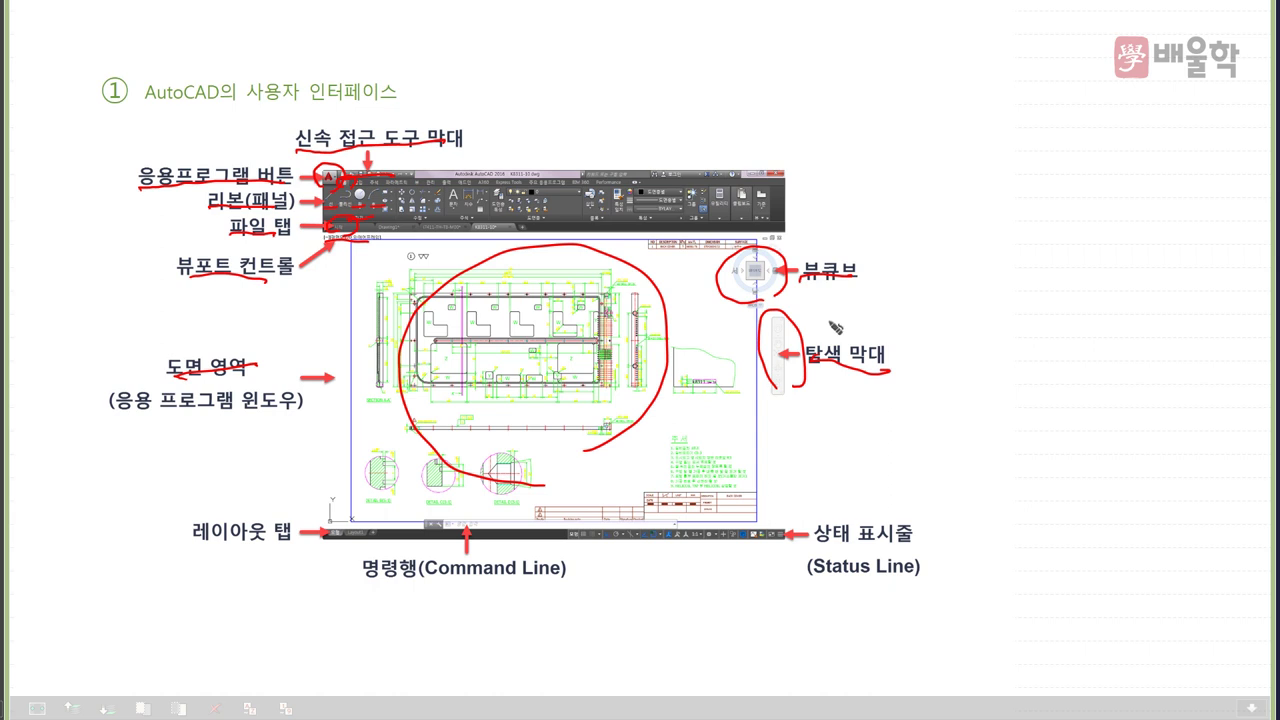
{"action": "mouse_move", "coordinate": [195, 546]}
{"action": "left_mouse_down"}
{"action": "mouse_move", "coordinate": [278, 545]}
{"action": "mouse_move", "coordinate": [360, 518]}
{"action": "left_mouse_up"}
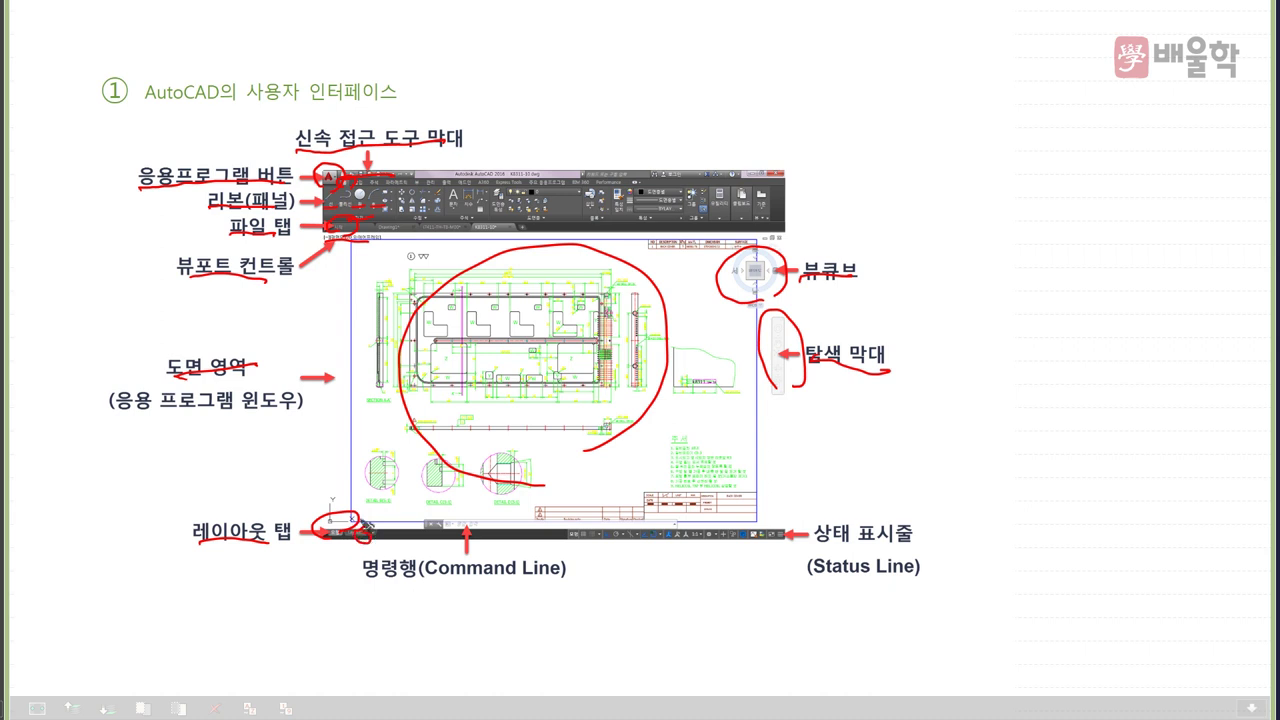
{"action": "left_click_drag", "start_coordinate": [818, 549], "coordinate": [910, 545]}
{"action": "left_click_drag", "start_coordinate": [593, 537], "coordinate": [770, 540]}
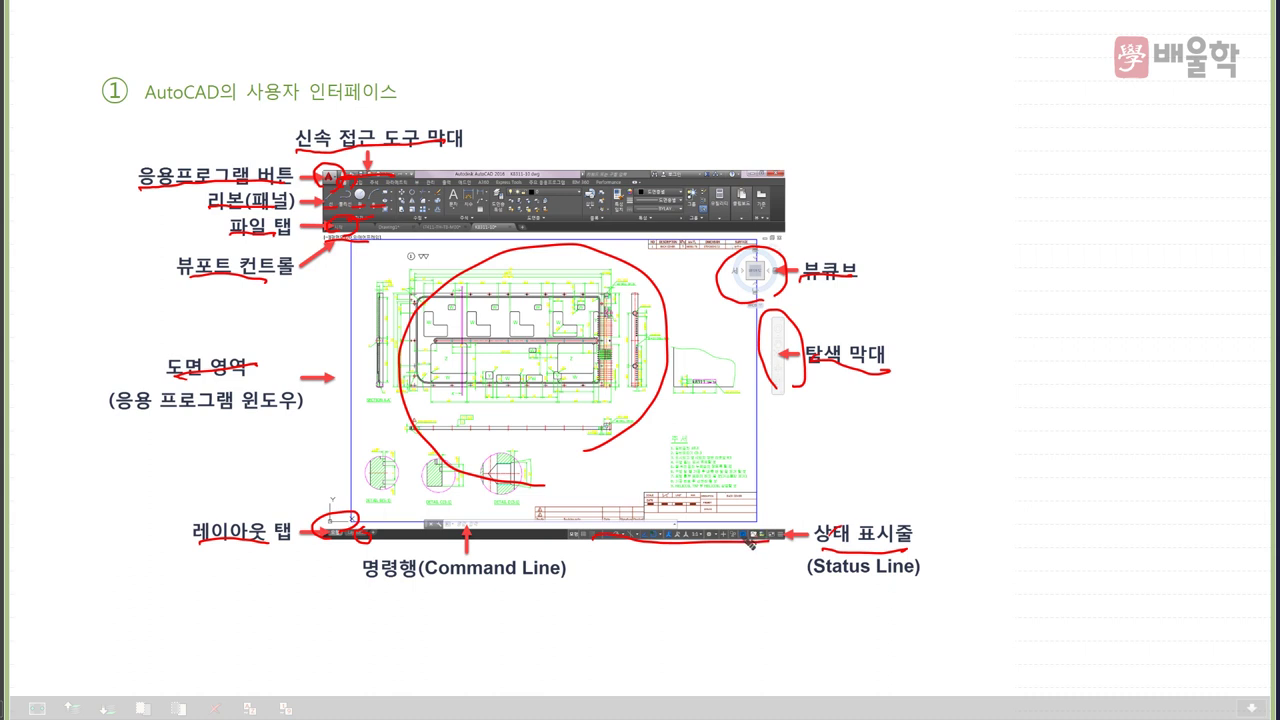
{"action": "mouse_move", "coordinate": [361, 577]}
{"action": "left_mouse_down"}
{"action": "mouse_move", "coordinate": [413, 578]}
{"action": "mouse_move", "coordinate": [458, 510]}
{"action": "mouse_move", "coordinate": [500, 548]}
{"action": "mouse_move", "coordinate": [470, 552]}
{"action": "left_mouse_up"}
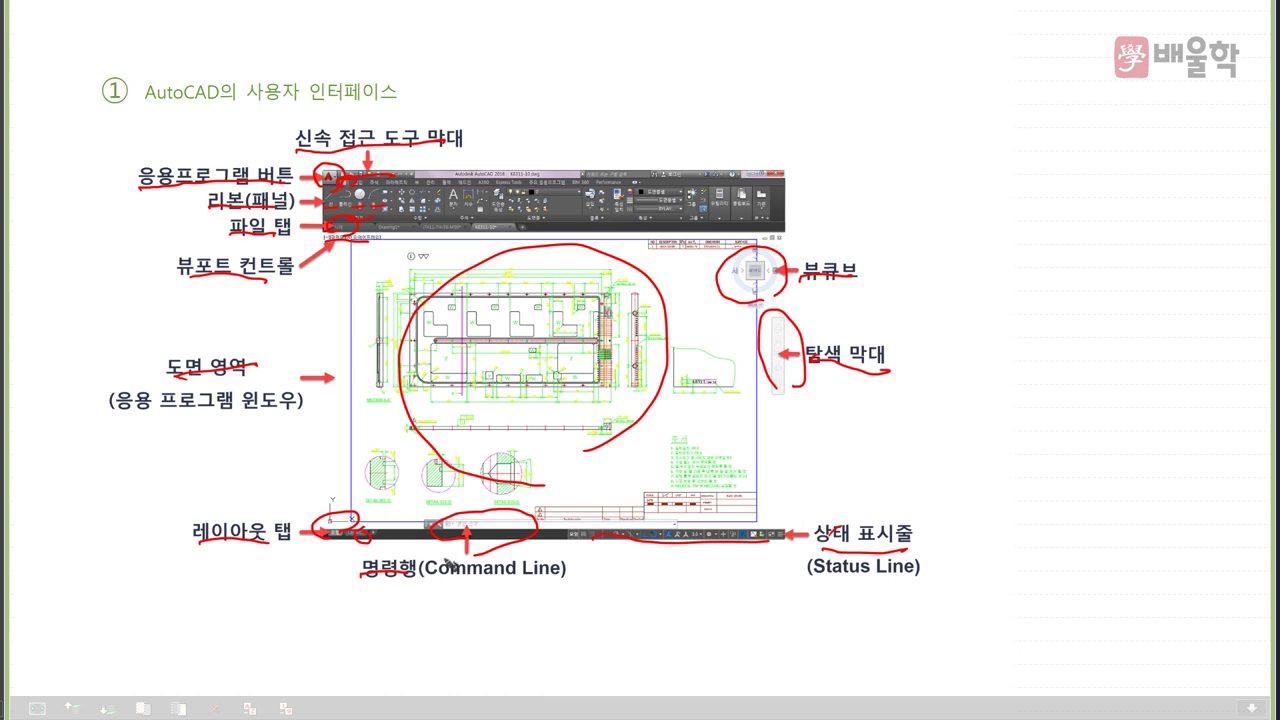
{"action": "key", "text": "Page_Down"}
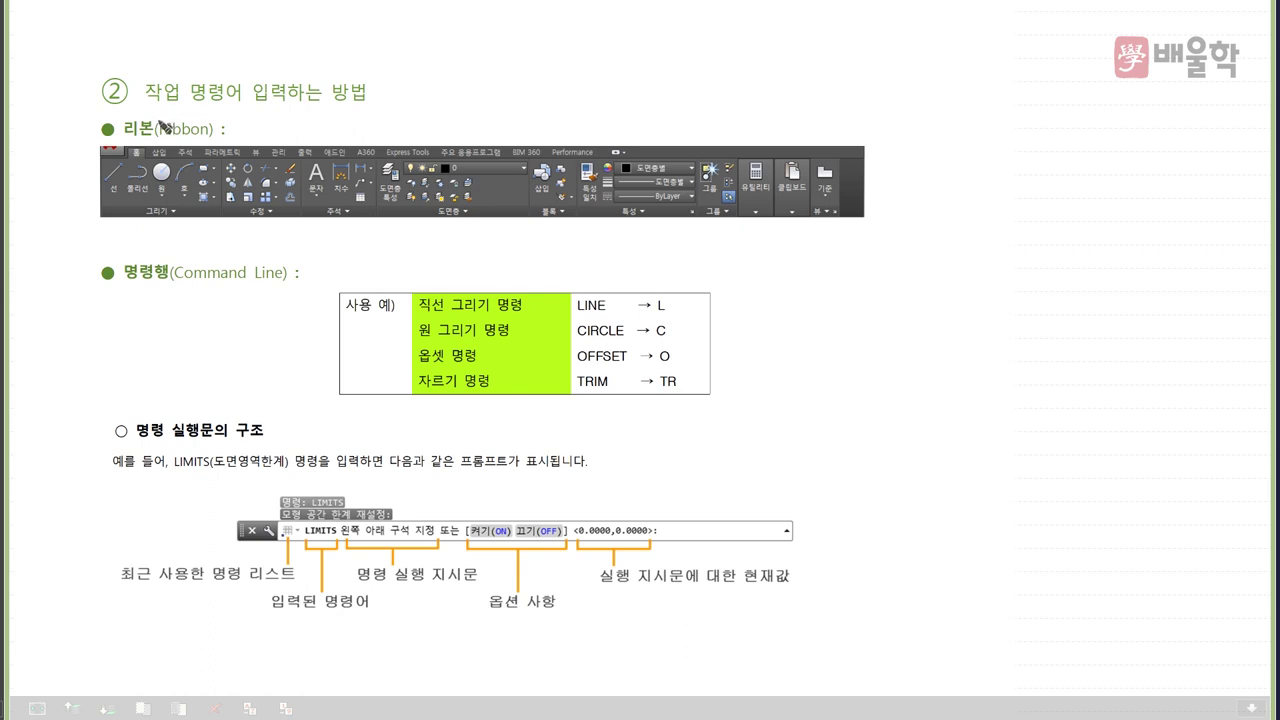
{"action": "left_click_drag", "start_coordinate": [122, 143], "coordinate": [212, 141]}
{"action": "left_click_drag", "start_coordinate": [170, 290], "coordinate": [288, 283]}
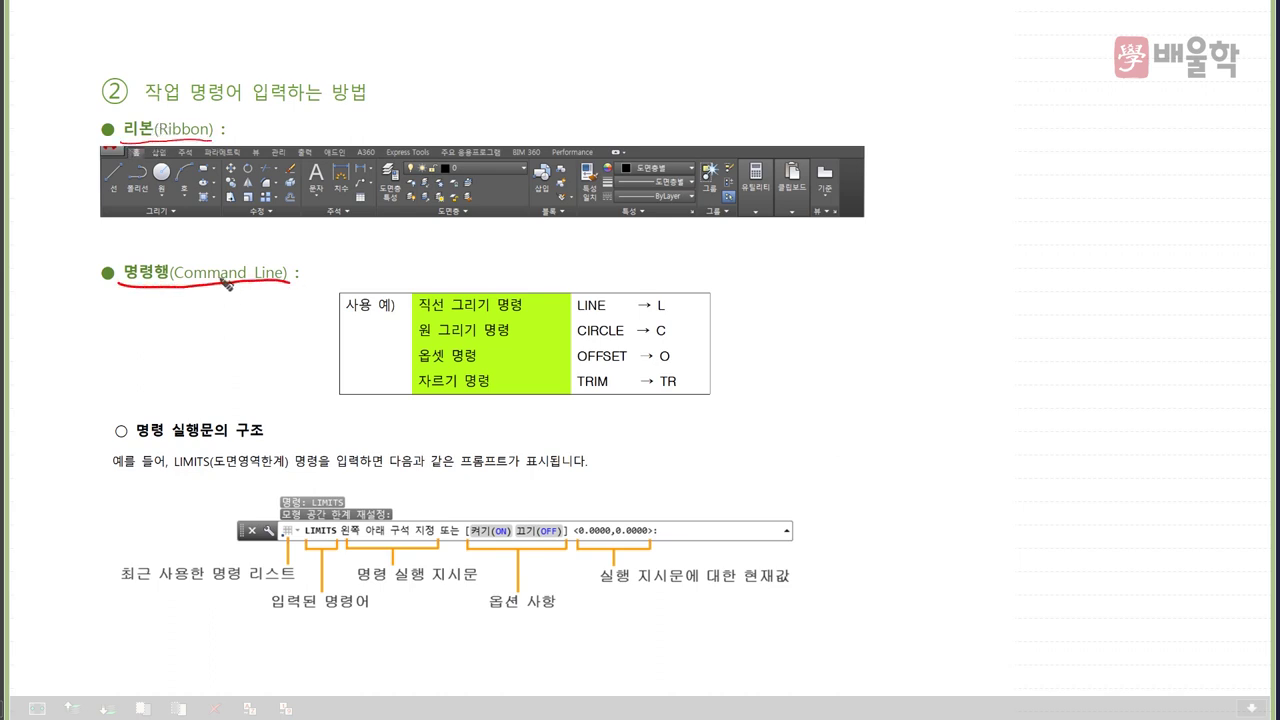
{"action": "mouse_move", "coordinate": [135, 288]}
{"action": "left_mouse_down"}
{"action": "mouse_move", "coordinate": [162, 257]}
{"action": "mouse_move", "coordinate": [205, 288]}
{"action": "left_mouse_up"}
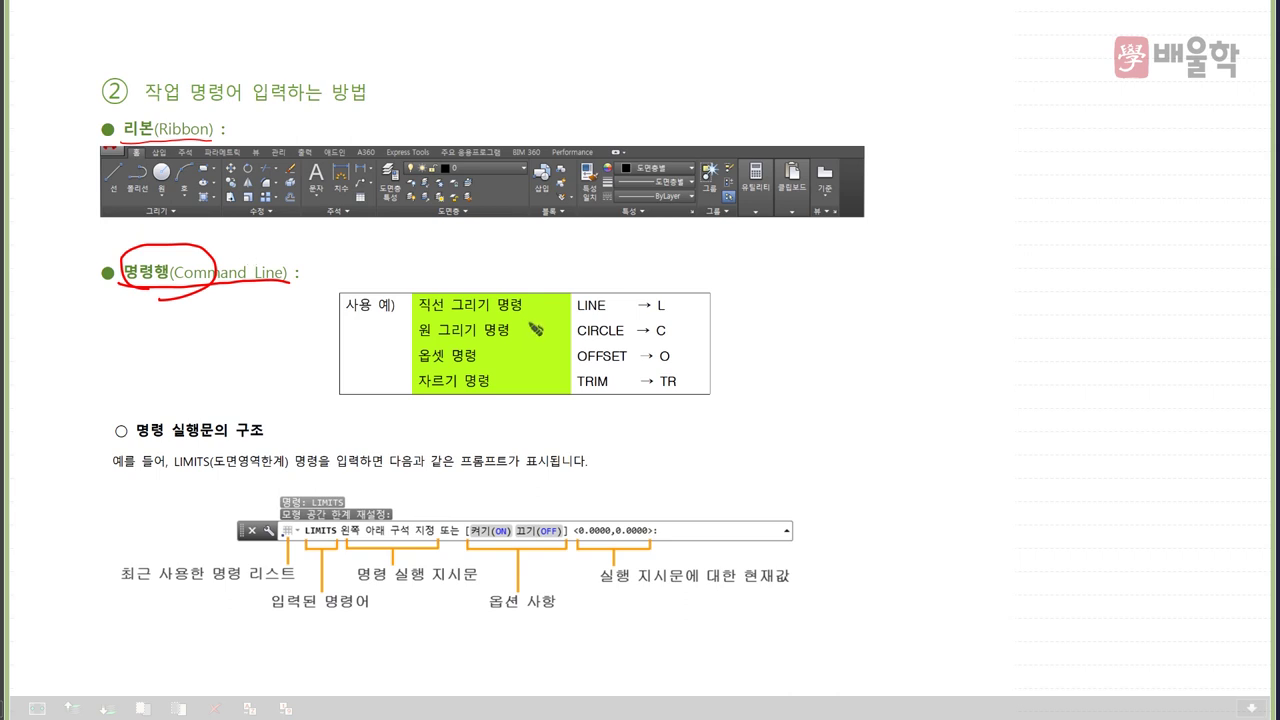
{"action": "mouse_move", "coordinate": [582, 404]}
{"action": "left_mouse_down"}
{"action": "mouse_move", "coordinate": [559, 329]}
{"action": "mouse_move", "coordinate": [589, 291]}
{"action": "mouse_move", "coordinate": [636, 317]}
{"action": "mouse_move", "coordinate": [624, 381]}
{"action": "mouse_move", "coordinate": [590, 406]}
{"action": "mouse_move", "coordinate": [665, 299]}
{"action": "mouse_move", "coordinate": [707, 314]}
{"action": "mouse_move", "coordinate": [660, 394]}
{"action": "left_mouse_up"}
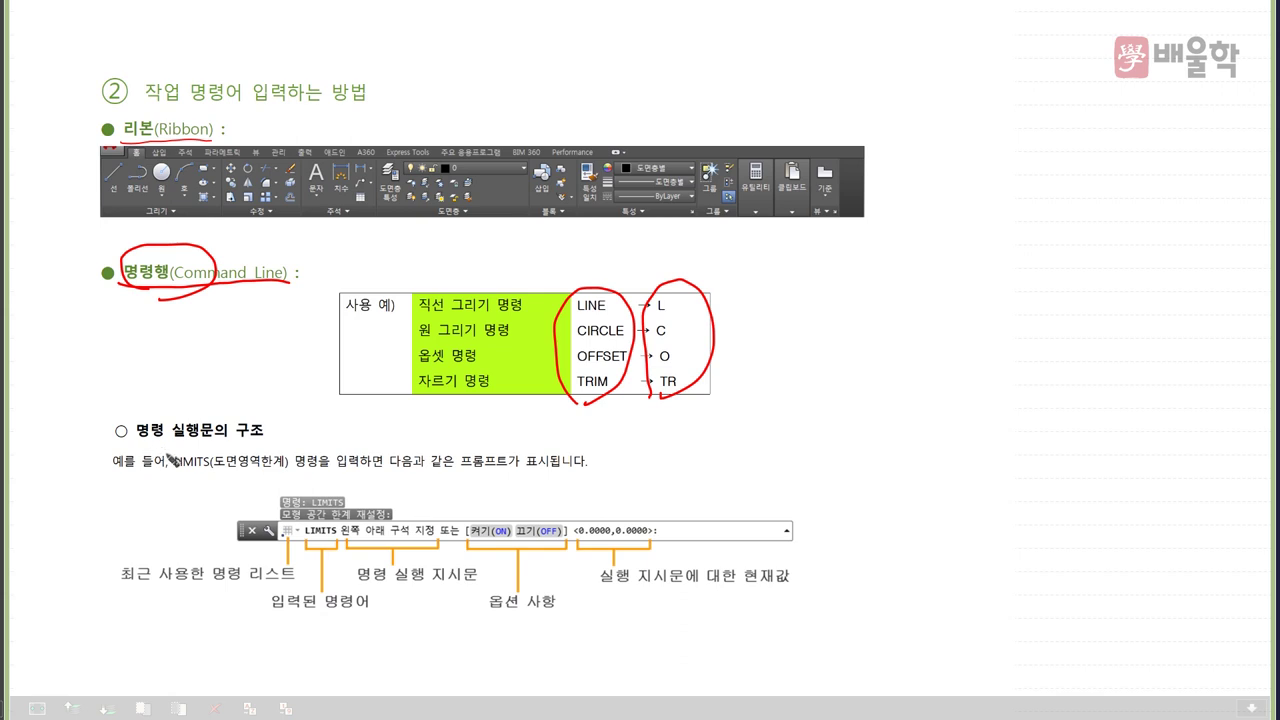
{"action": "mouse_move", "coordinate": [168, 471]}
{"action": "left_mouse_down"}
{"action": "mouse_move", "coordinate": [247, 486]}
{"action": "mouse_move", "coordinate": [265, 454]}
{"action": "mouse_move", "coordinate": [227, 441]}
{"action": "mouse_move", "coordinate": [193, 475]}
{"action": "left_mouse_up"}
{"action": "mouse_move", "coordinate": [292, 542]}
{"action": "left_mouse_down"}
{"action": "mouse_move", "coordinate": [274, 526]}
{"action": "mouse_move", "coordinate": [296, 532]}
{"action": "left_mouse_up"}
{"action": "mouse_move", "coordinate": [123, 578]}
{"action": "left_mouse_down"}
{"action": "mouse_move", "coordinate": [292, 573]}
{"action": "mouse_move", "coordinate": [337, 541]}
{"action": "left_mouse_up"}
{"action": "mouse_move", "coordinate": [275, 617]}
{"action": "left_mouse_down"}
{"action": "mouse_move", "coordinate": [367, 607]}
{"action": "mouse_move", "coordinate": [331, 587]}
{"action": "mouse_move", "coordinate": [283, 600]}
{"action": "left_mouse_up"}
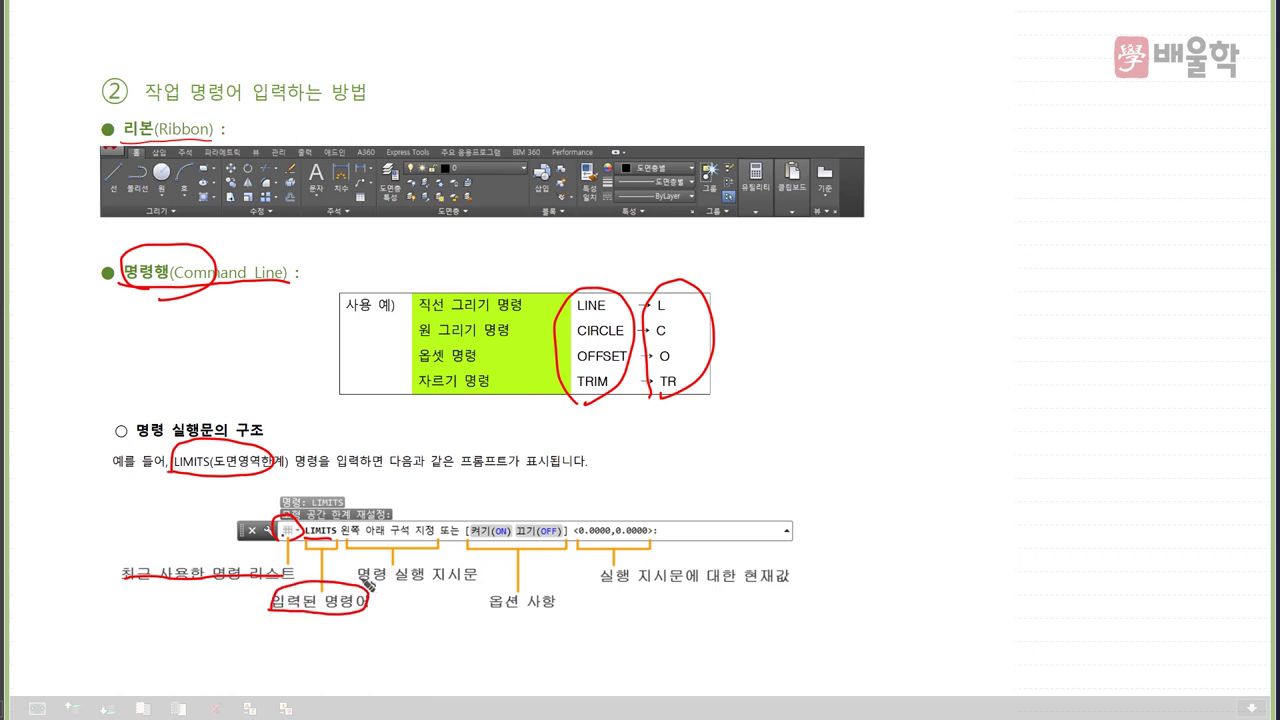
{"action": "mouse_move", "coordinate": [355, 580]}
{"action": "left_mouse_down"}
{"action": "mouse_move", "coordinate": [485, 582]}
{"action": "mouse_move", "coordinate": [452, 565]}
{"action": "mouse_move", "coordinate": [375, 566]}
{"action": "mouse_move", "coordinate": [368, 582]}
{"action": "left_mouse_up"}
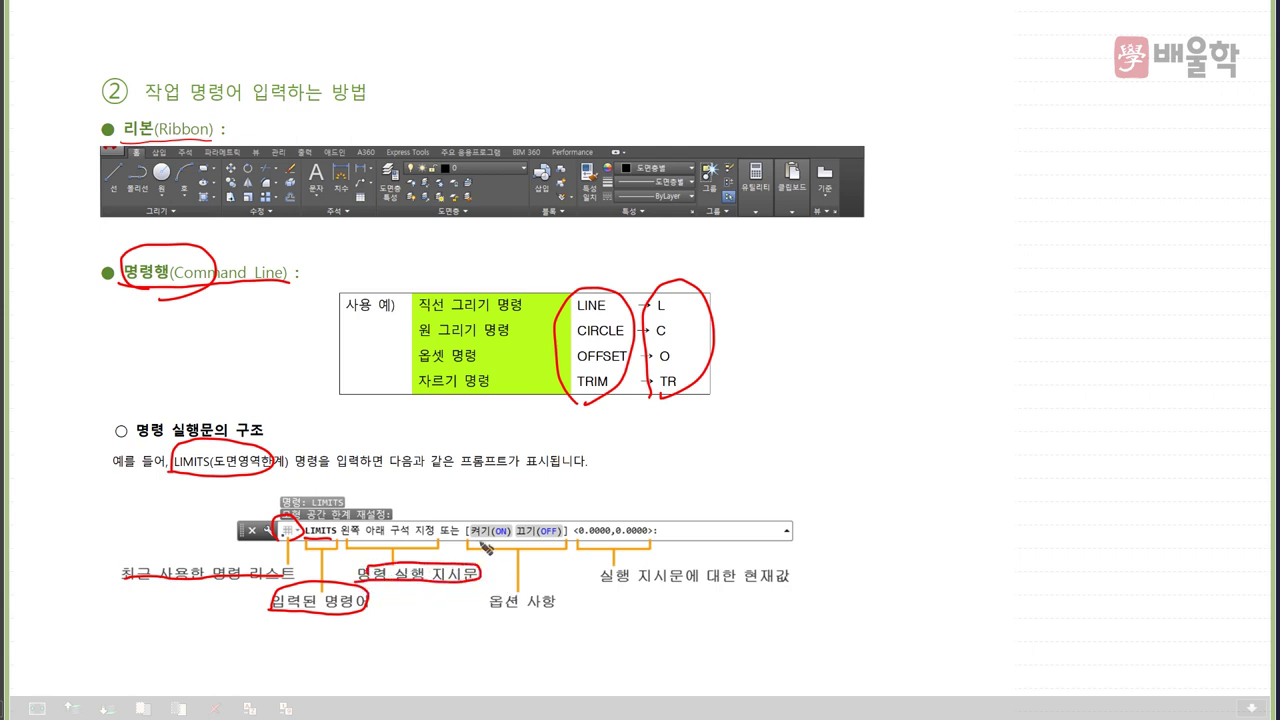
{"action": "mouse_move", "coordinate": [528, 616]}
{"action": "left_mouse_down"}
{"action": "mouse_move", "coordinate": [491, 616]}
{"action": "mouse_move", "coordinate": [491, 594]}
{"action": "mouse_move", "coordinate": [521, 618]}
{"action": "left_mouse_up"}
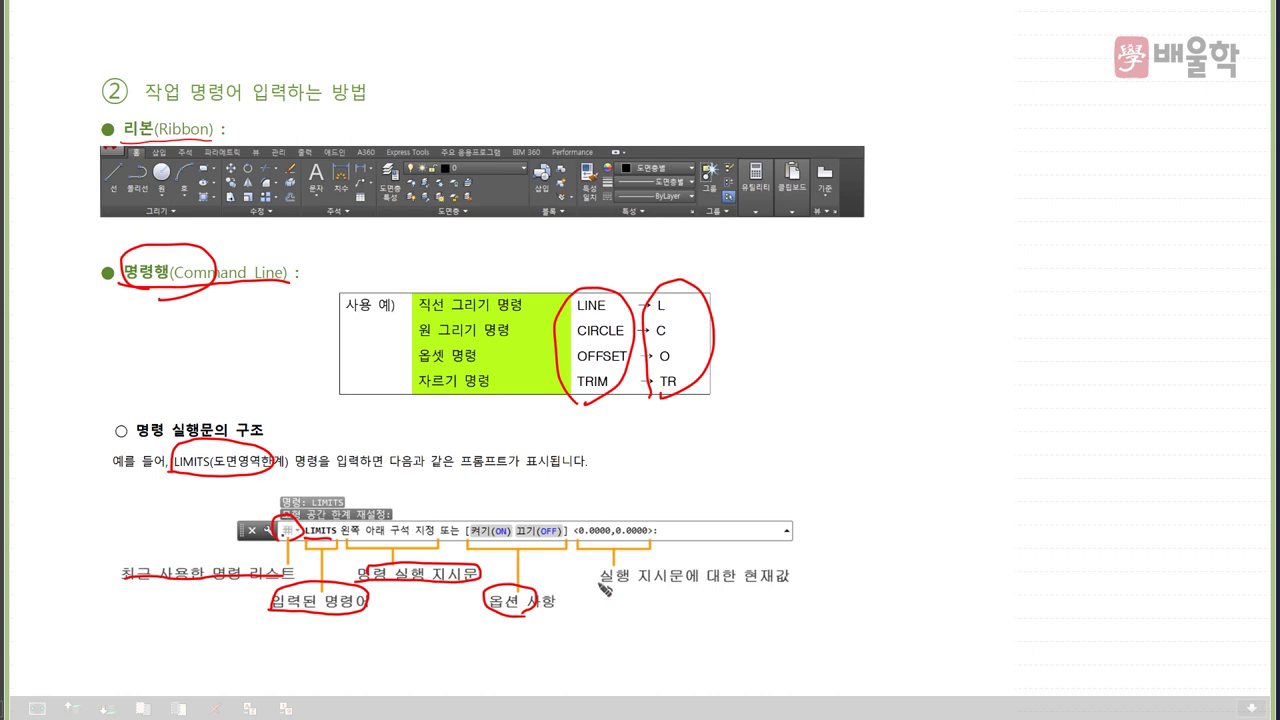
{"action": "mouse_move", "coordinate": [594, 584]}
{"action": "left_mouse_down"}
{"action": "mouse_move", "coordinate": [795, 600]}
{"action": "mouse_move", "coordinate": [790, 568]}
{"action": "mouse_move", "coordinate": [680, 548]}
{"action": "mouse_move", "coordinate": [604, 558]}
{"action": "mouse_move", "coordinate": [594, 584]}
{"action": "left_mouse_up"}
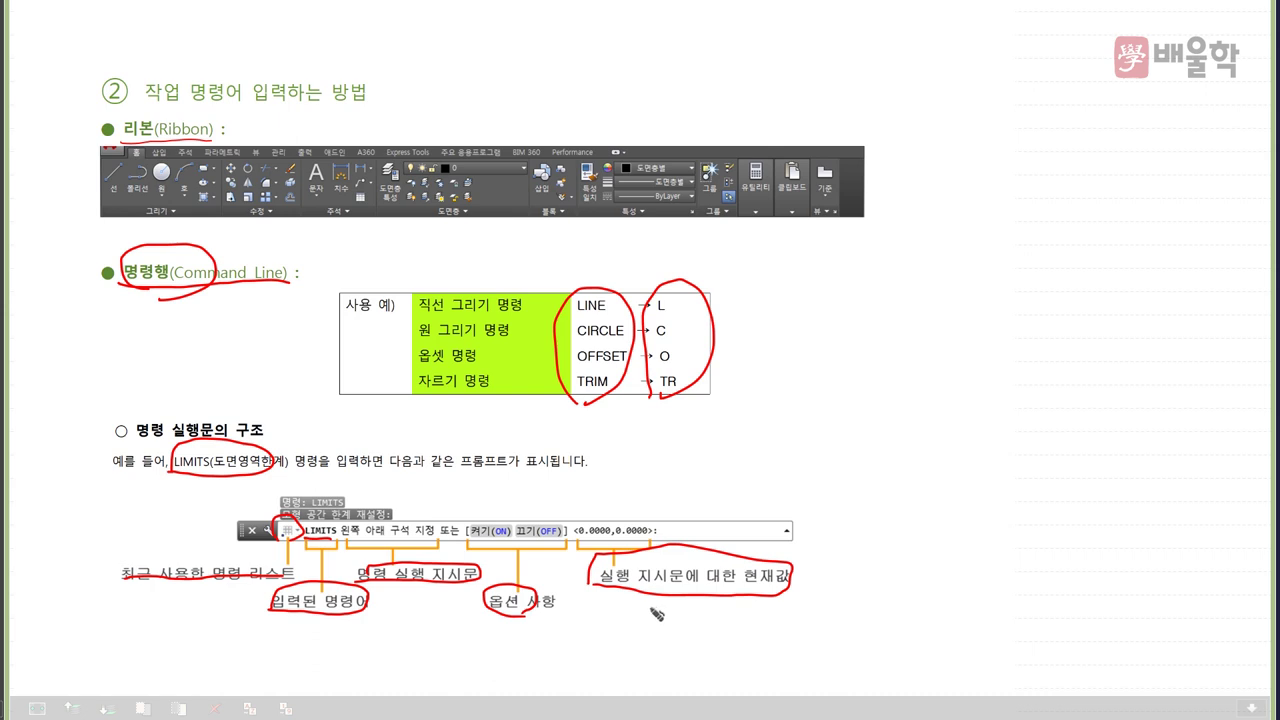
{"action": "key", "text": "Right"}
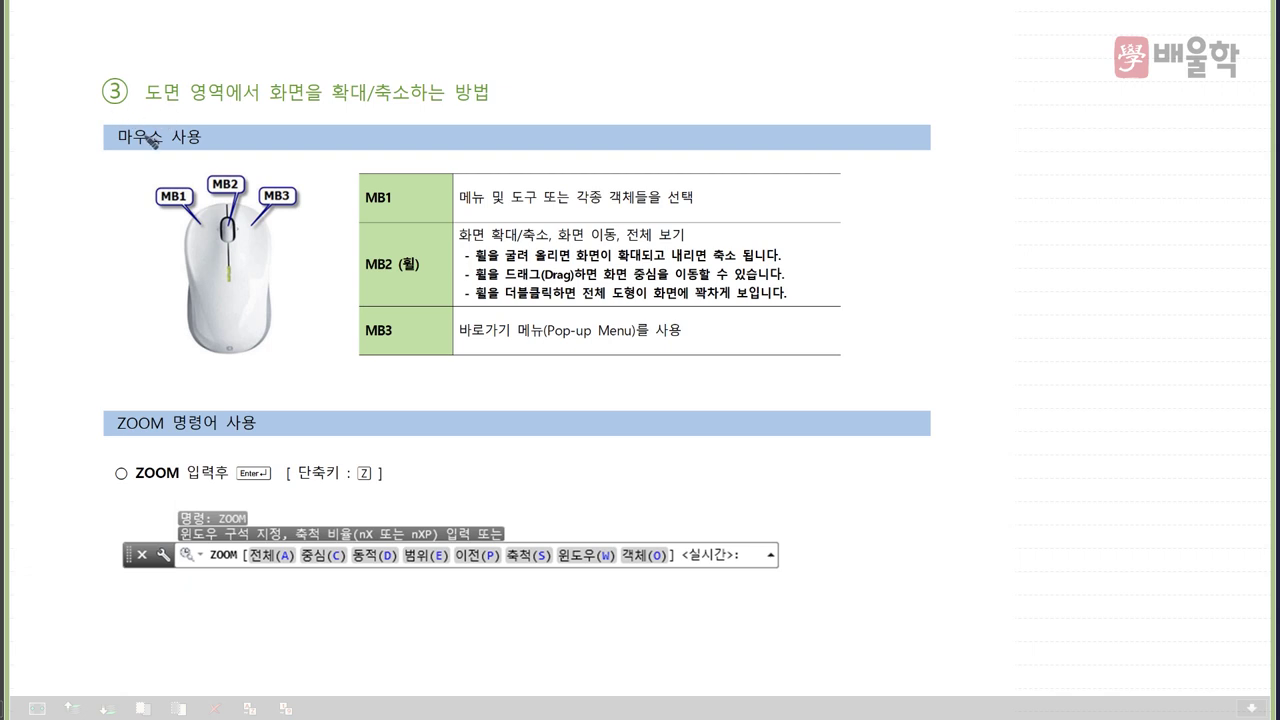
{"action": "left_click_drag", "start_coordinate": [111, 155], "coordinate": [152, 157]}
{"action": "left_click_drag", "start_coordinate": [205, 195], "coordinate": [236, 192]}
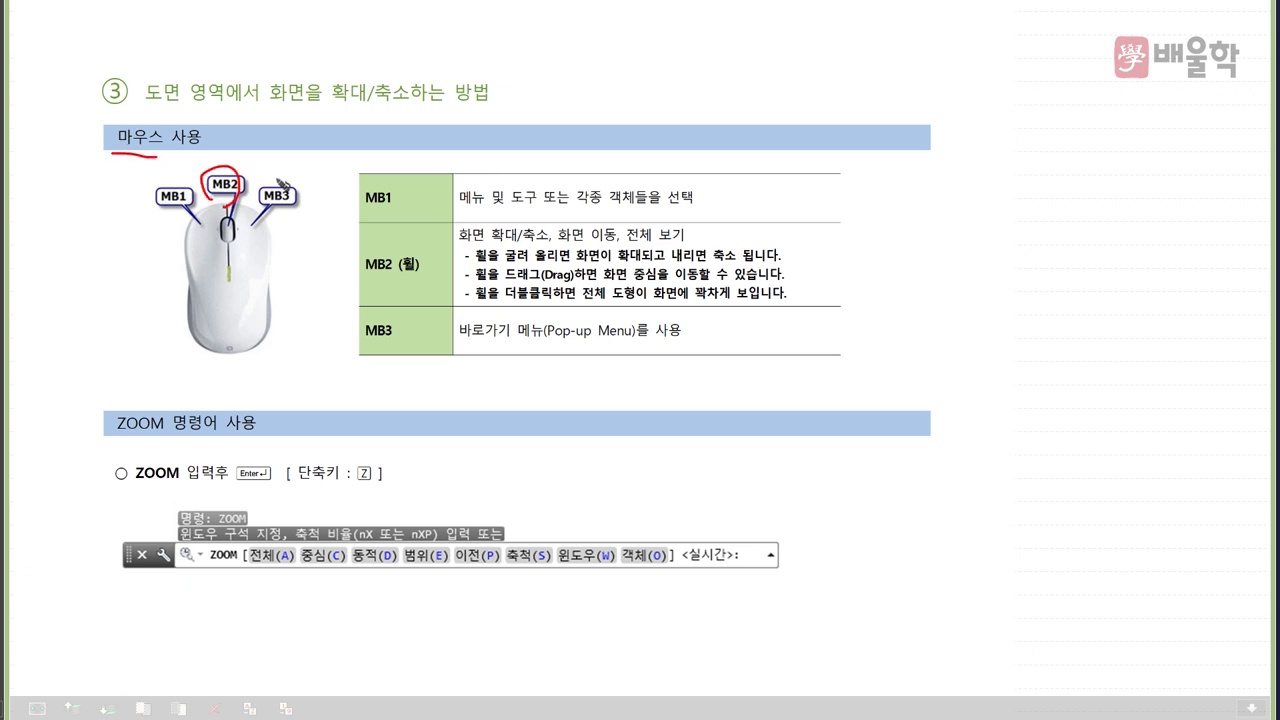
{"action": "mouse_move", "coordinate": [376, 281]}
{"action": "left_mouse_down"}
{"action": "mouse_move", "coordinate": [390, 285]}
{"action": "mouse_move", "coordinate": [418, 250]}
{"action": "mouse_move", "coordinate": [398, 274]}
{"action": "left_mouse_up"}
{"action": "mouse_move", "coordinate": [131, 442]}
{"action": "left_mouse_down"}
{"action": "mouse_move", "coordinate": [159, 410]}
{"action": "mouse_move", "coordinate": [211, 418]}
{"action": "mouse_move", "coordinate": [172, 455]}
{"action": "left_mouse_up"}
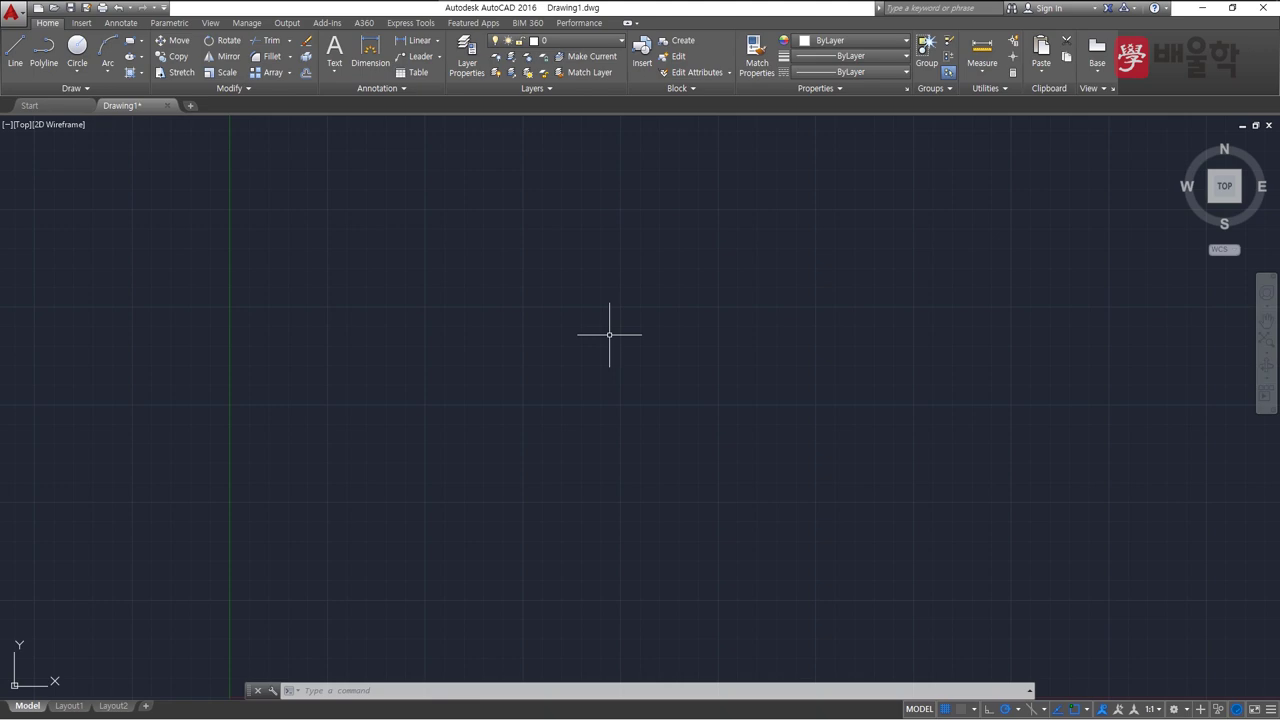
Step: Draw a circle near the middle of the drawing area by picking its center and a point on its radius
{"action": "type", "text": "c"}
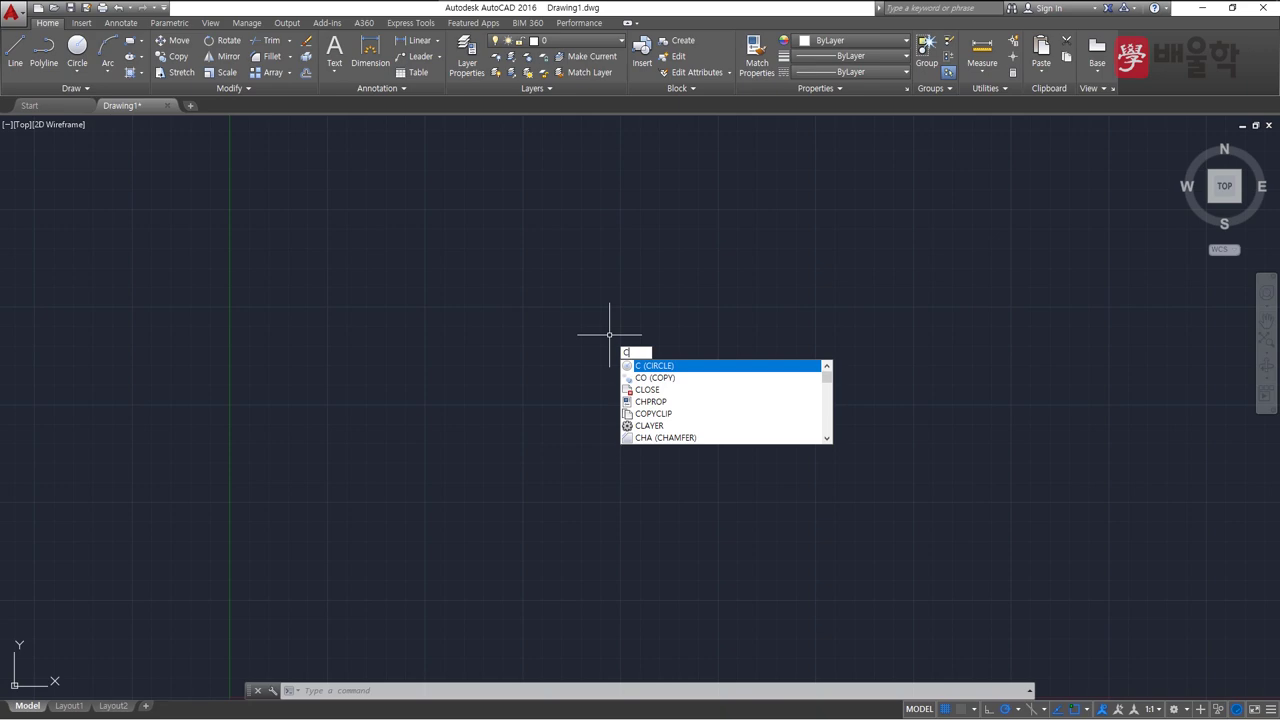
{"action": "key", "text": "Return"}
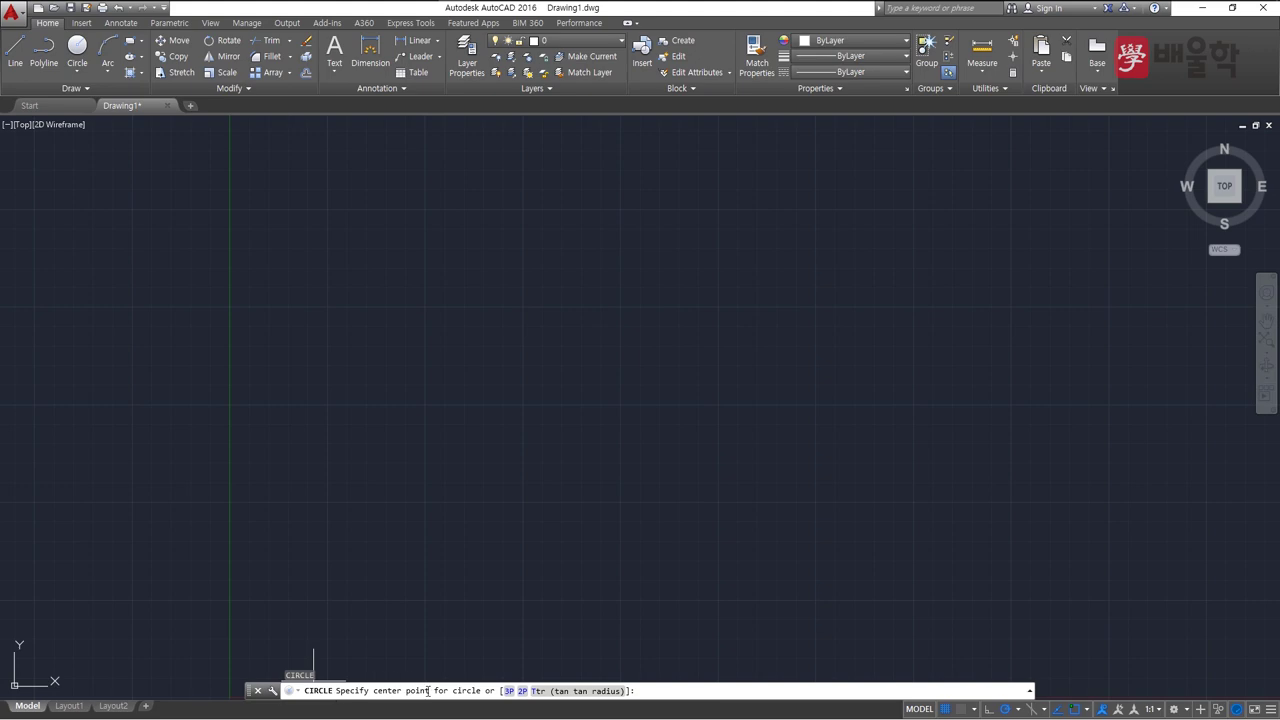
{"action": "left_click", "coordinate": [589, 358]}
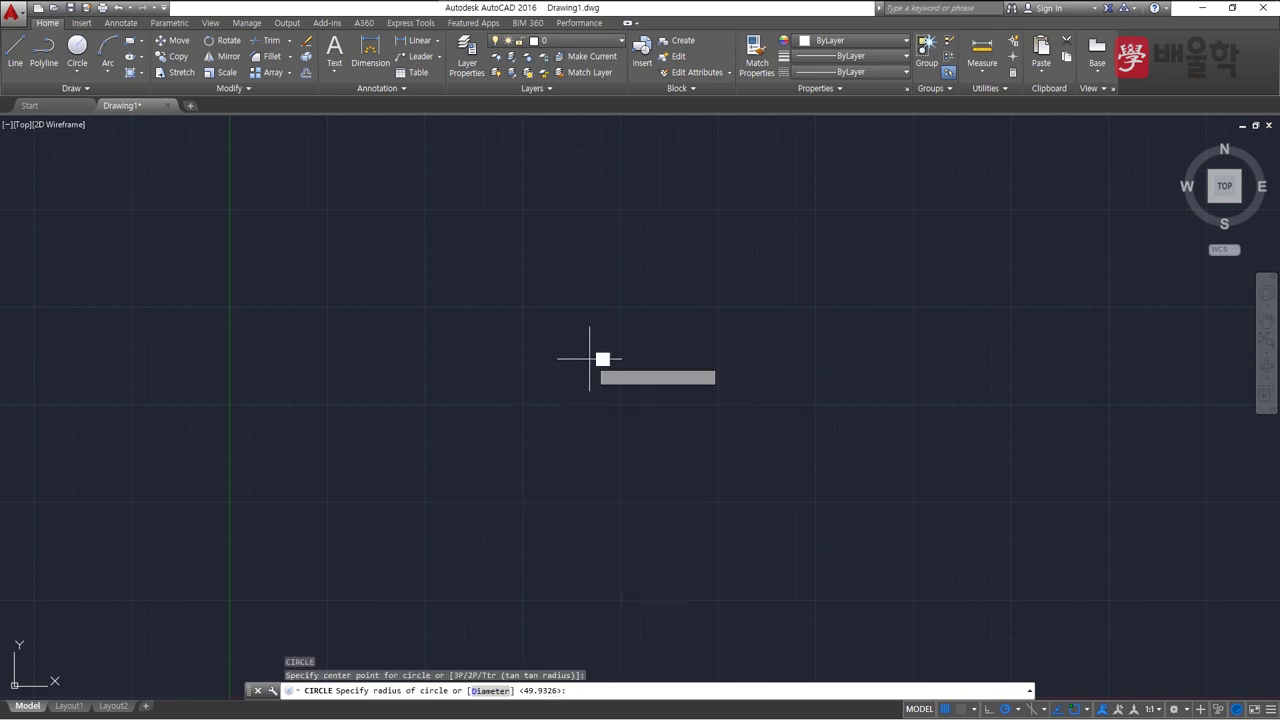
{"action": "left_click", "coordinate": [655, 296]}
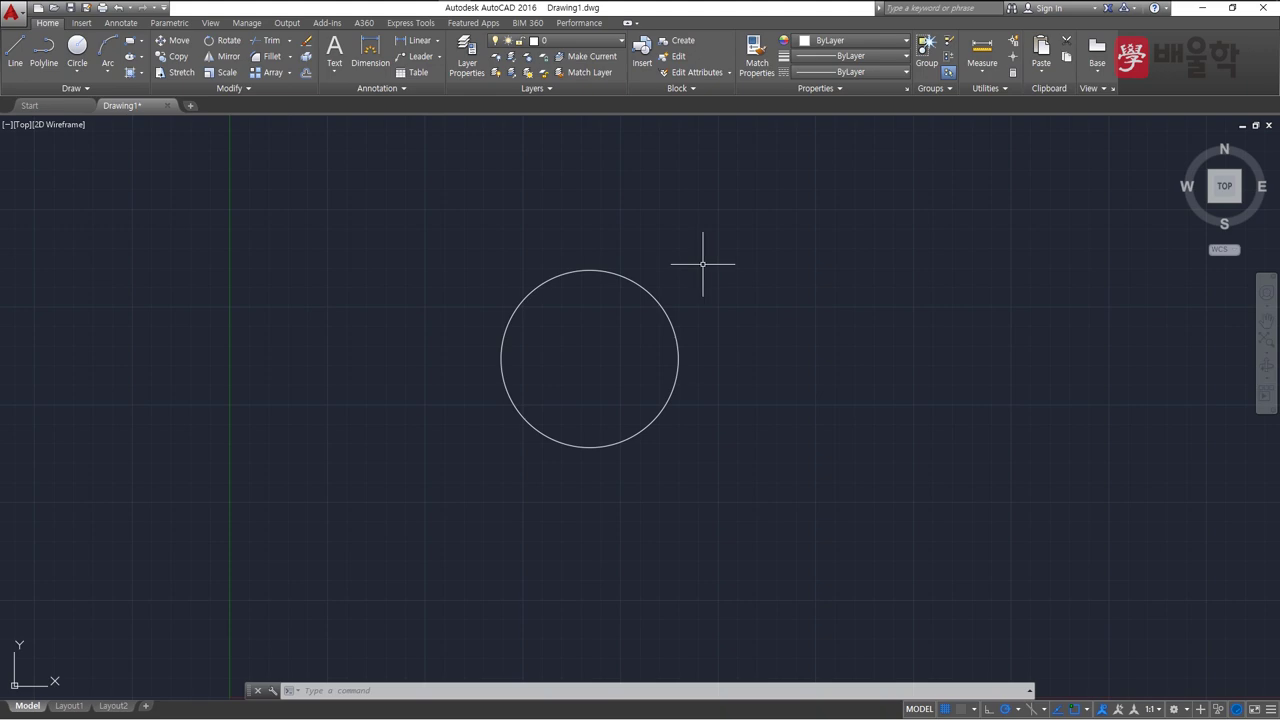
Step: Zoom in and out around the circle and pan the view slightly
{"action": "scroll", "coordinate": [703, 264], "scroll_direction": "up", "scroll_amount": 4}
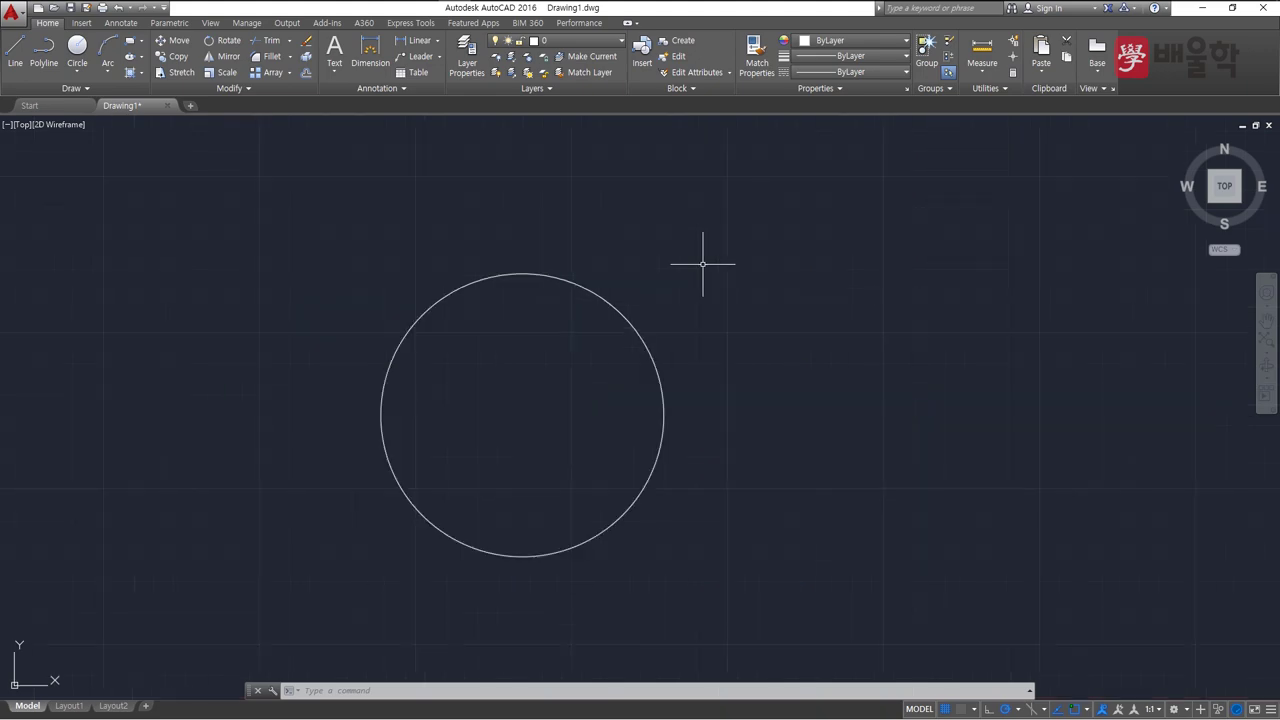
{"action": "scroll", "coordinate": [703, 264], "scroll_direction": "down", "scroll_amount": 2}
{"action": "scroll", "coordinate": [703, 264], "scroll_direction": "down", "scroll_amount": 2}
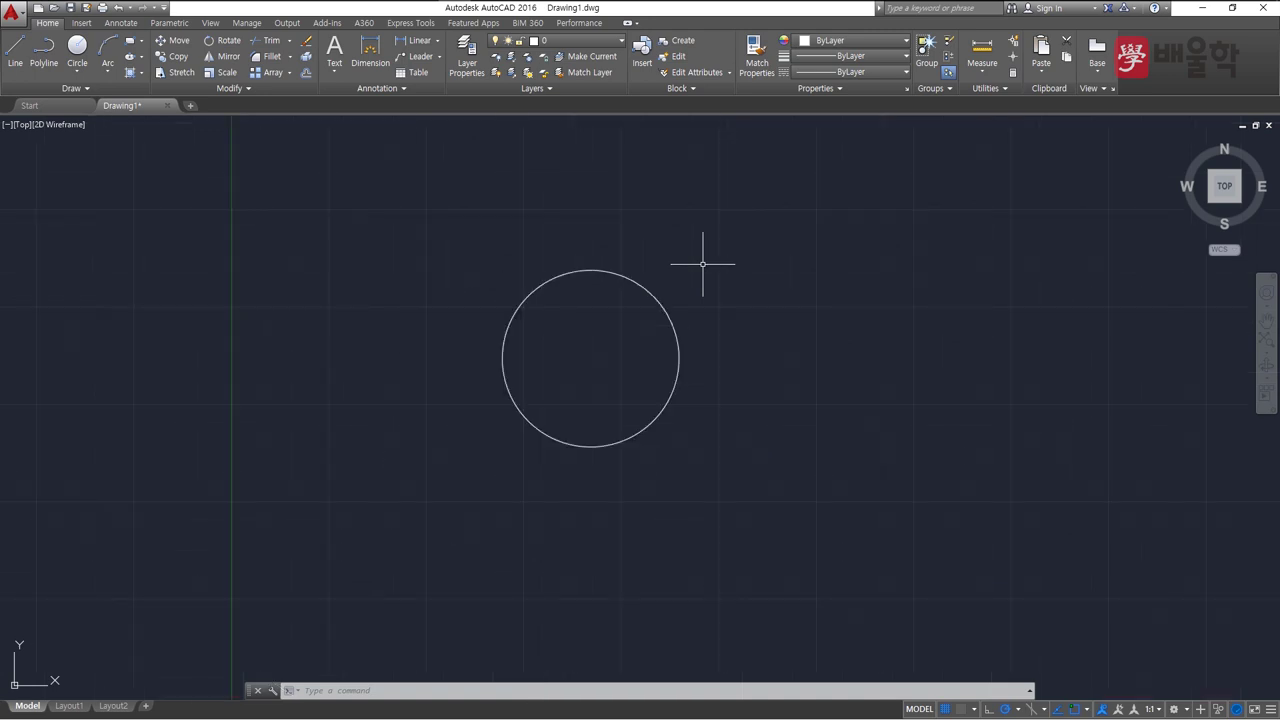
{"action": "scroll", "coordinate": [703, 264], "scroll_direction": "down", "scroll_amount": 4}
{"action": "scroll", "coordinate": [703, 264], "scroll_direction": "up", "scroll_amount": 2}
{"action": "scroll", "coordinate": [703, 264], "scroll_direction": "up", "scroll_amount": 2}
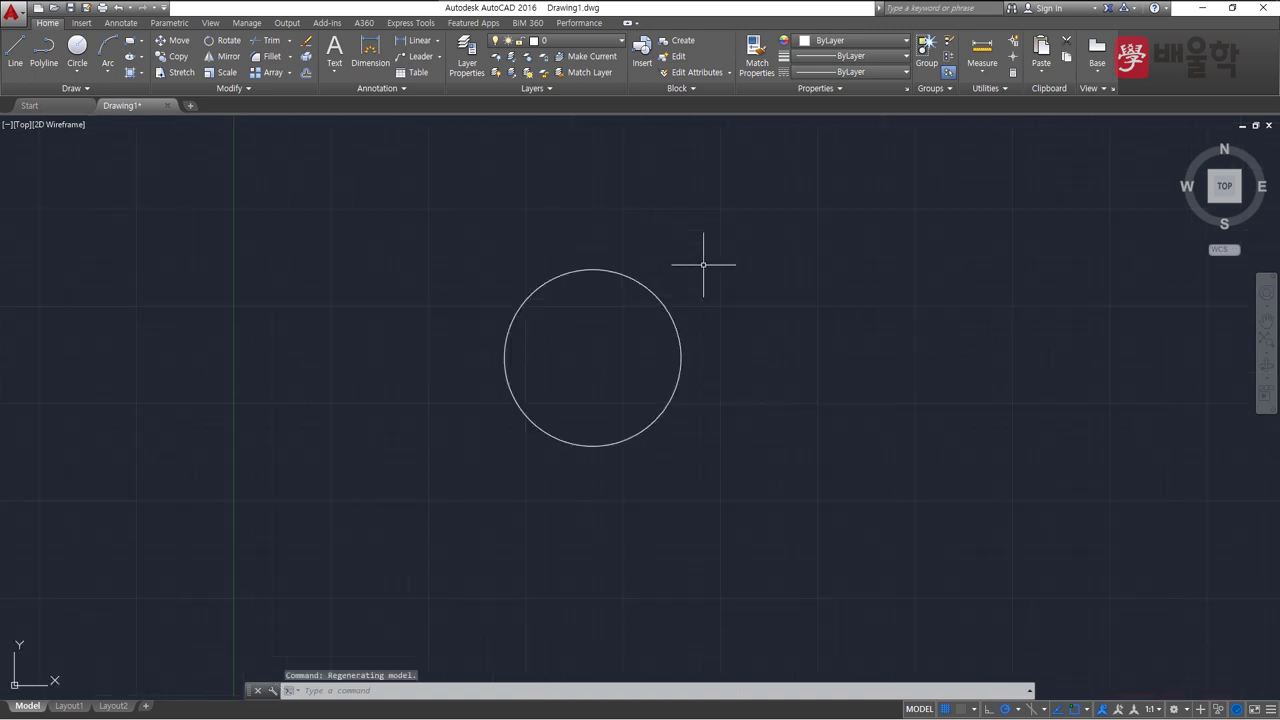
{"action": "mouse_move", "coordinate": [703, 264]}
{"action": "middle_mouse_down"}
{"action": "mouse_move", "coordinate": [813, 284]}
{"action": "mouse_move", "coordinate": [929, 277]}
{"action": "mouse_move", "coordinate": [769, 286]}
{"action": "mouse_move", "coordinate": [663, 234]}
{"action": "mouse_move", "coordinate": [743, 218]}
{"action": "mouse_move", "coordinate": [715, 256]}
{"action": "middle_mouse_up"}
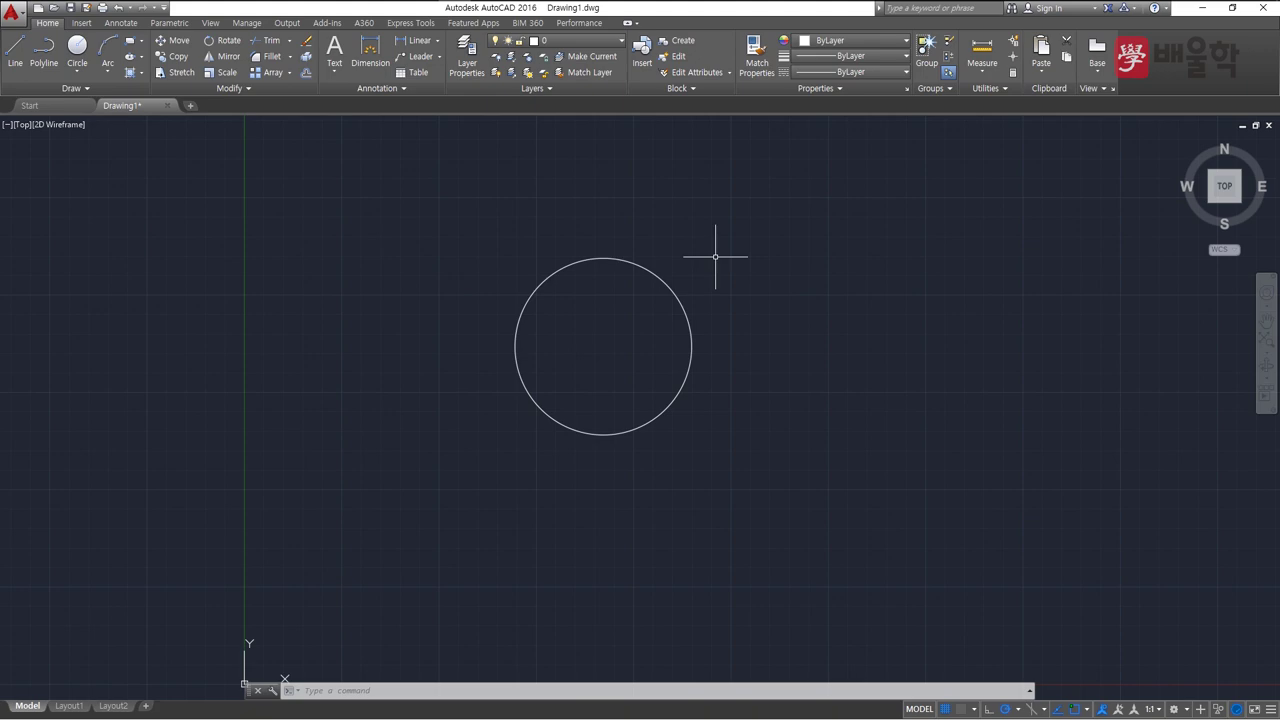
Step: Fit the whole circle to the drawing area with zoom extents, and zoom back out
{"action": "middle_click", "coordinate": [715, 256]}
{"action": "middle_click", "coordinate": [715, 256]}
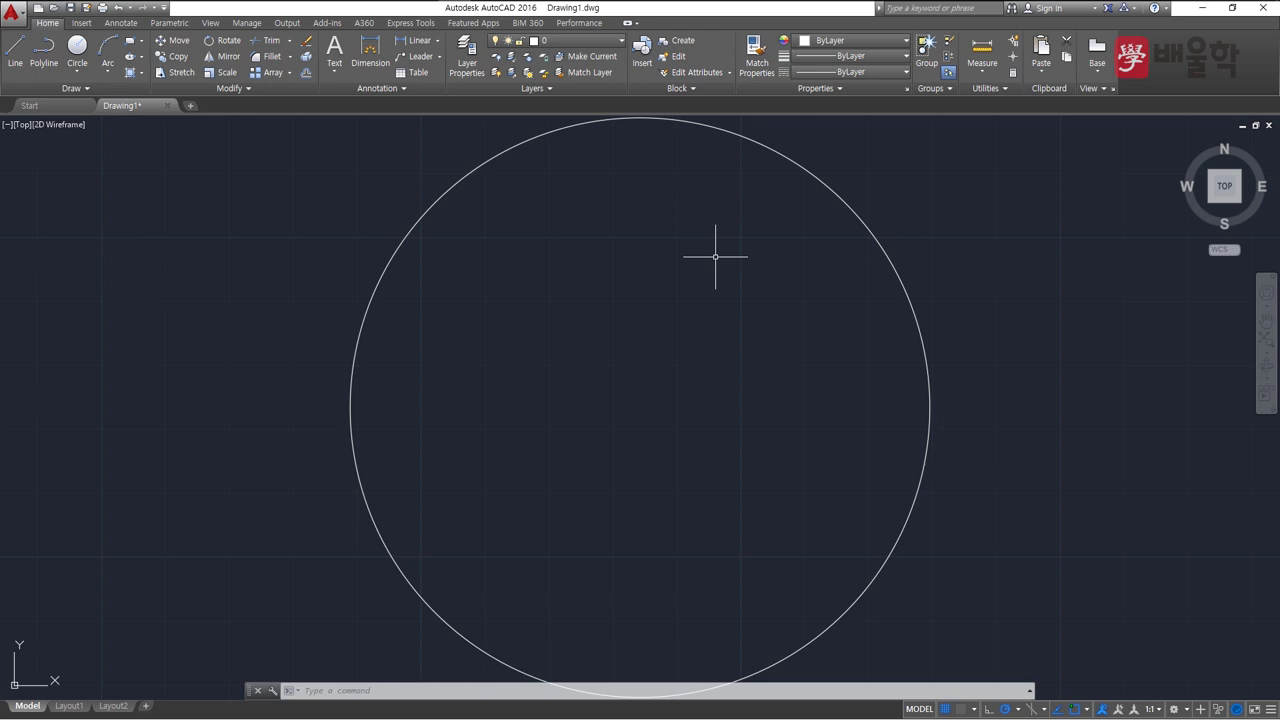
{"action": "scroll", "coordinate": [715, 256], "scroll_direction": "down", "scroll_amount": 2}
{"action": "scroll", "coordinate": [715, 256], "scroll_direction": "down", "scroll_amount": 2}
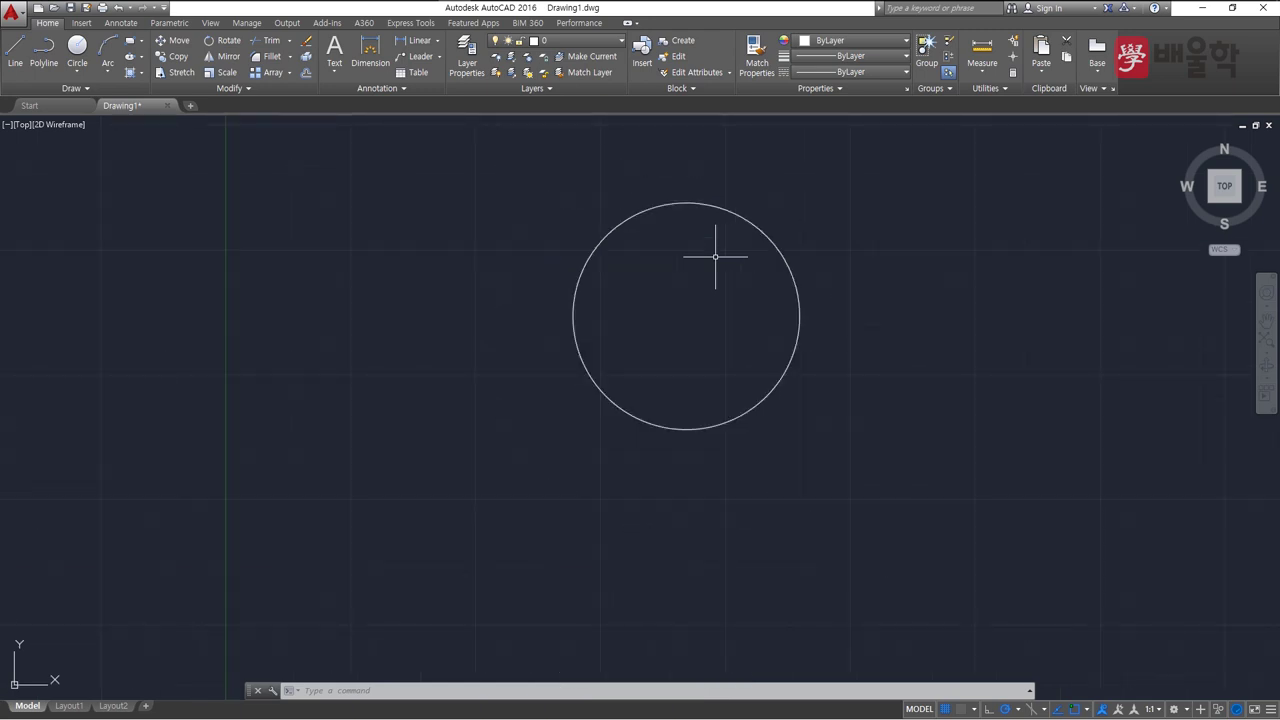
Step: Magnify the upper arc of the circle with the ZOOM command by picking two opposite window corners
{"action": "type", "text": "z"}
{"action": "key", "text": "Return"}
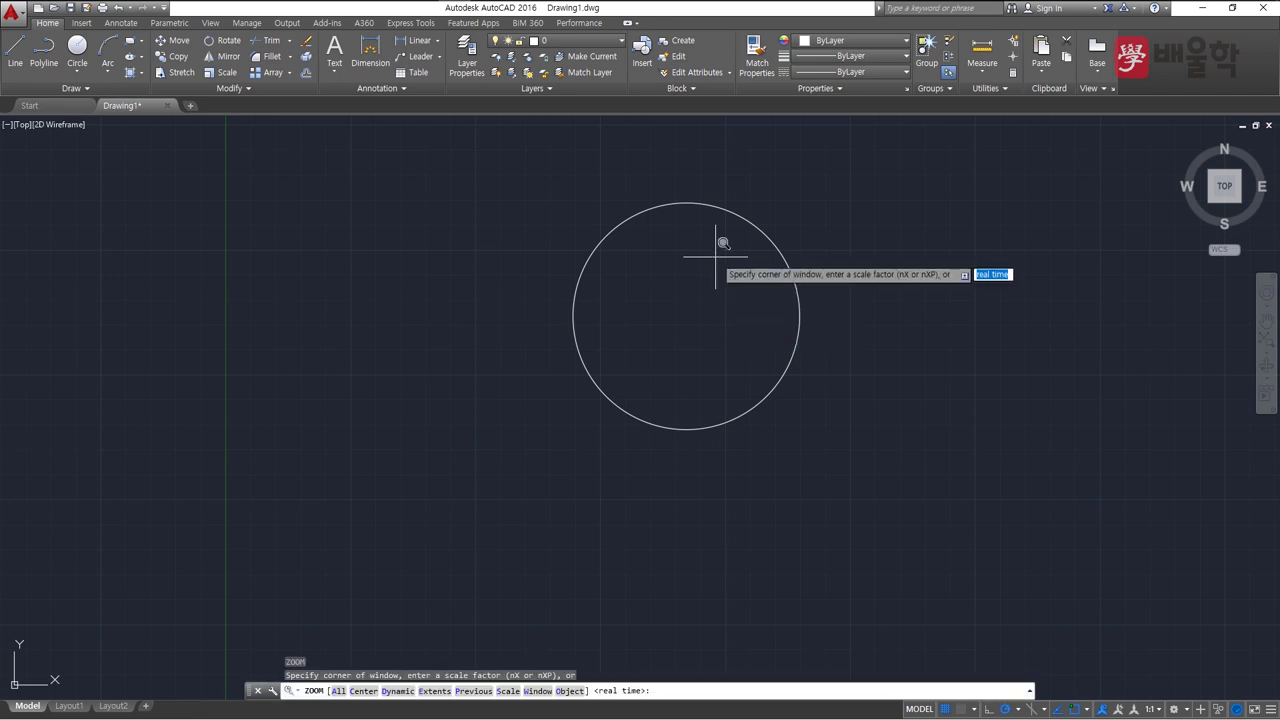
{"action": "left_click", "coordinate": [648, 188]}
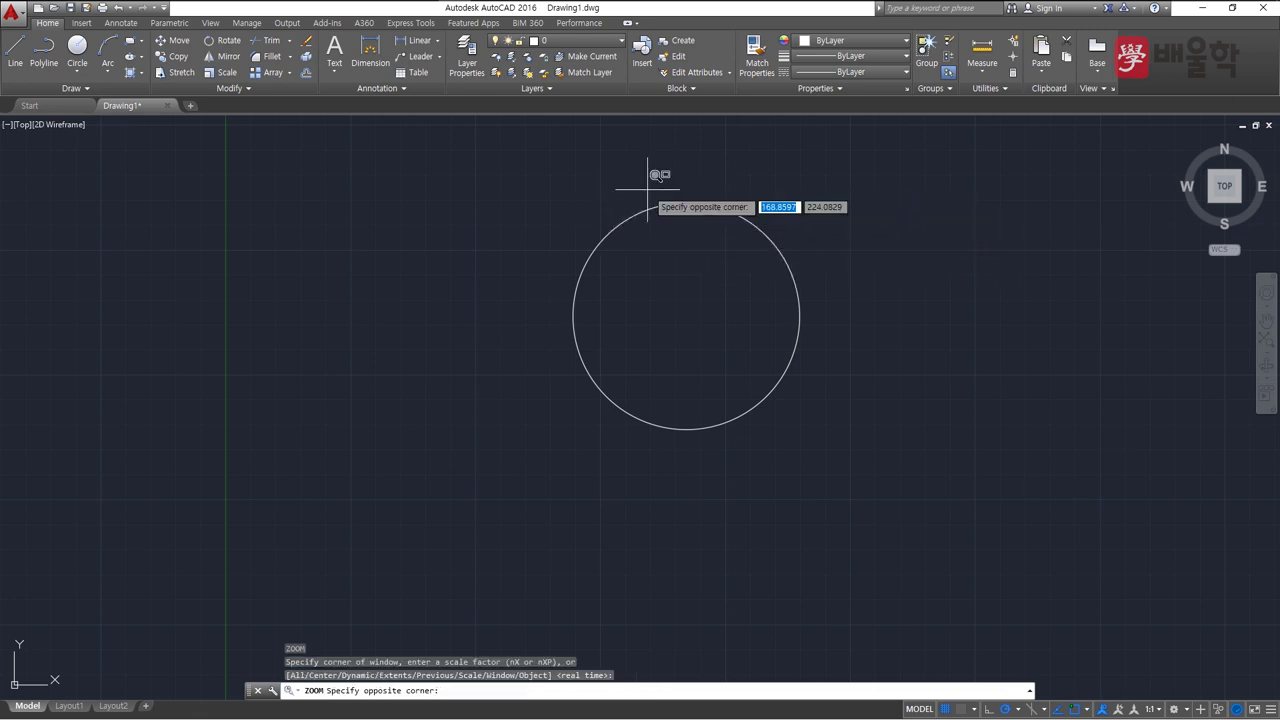
{"action": "left_click", "coordinate": [727, 230]}
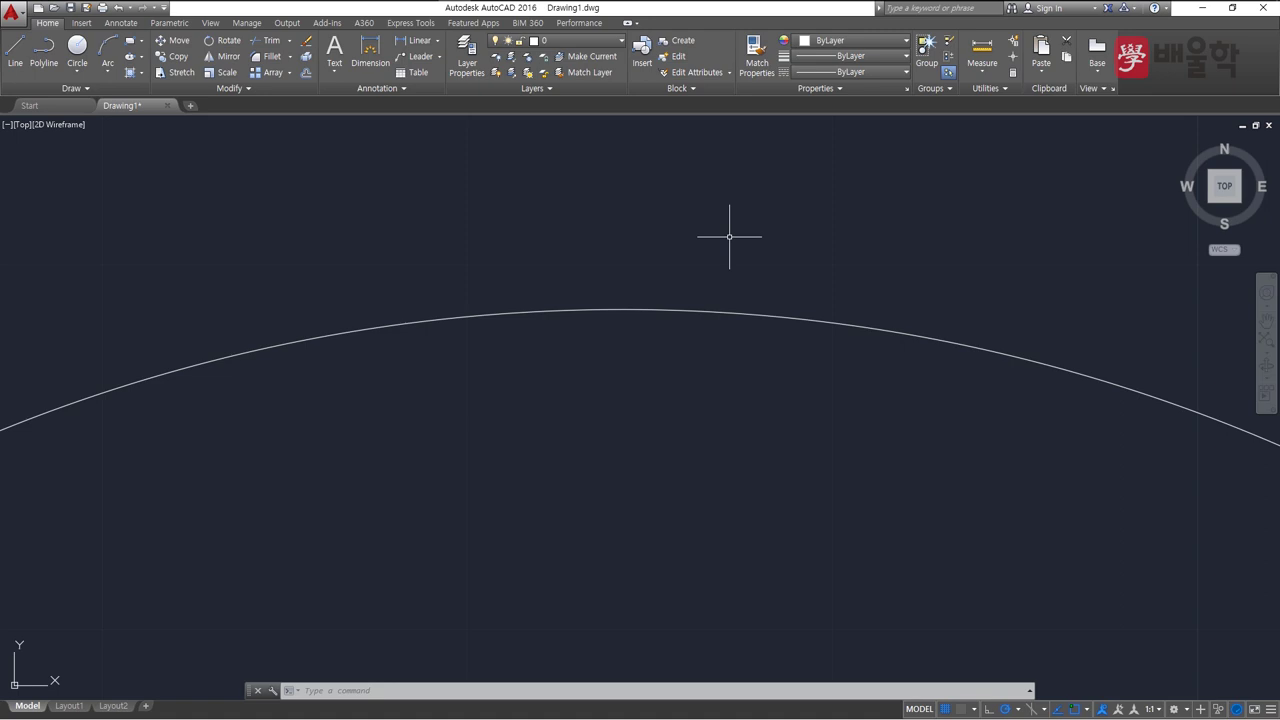
Step: Return to the view before the window zoom with the Previous option of the ZOOM command
{"action": "type", "text": "z"}
{"action": "key", "text": "Return"}
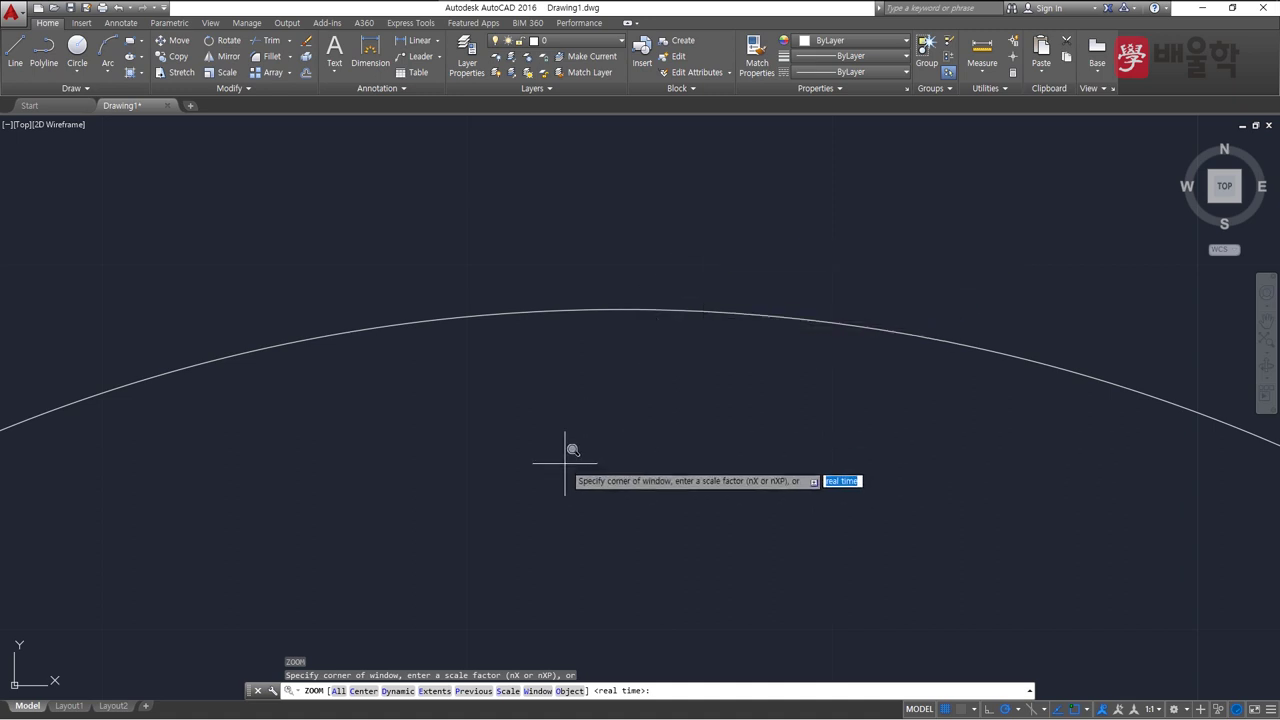
{"action": "left_click", "coordinate": [474, 691]}
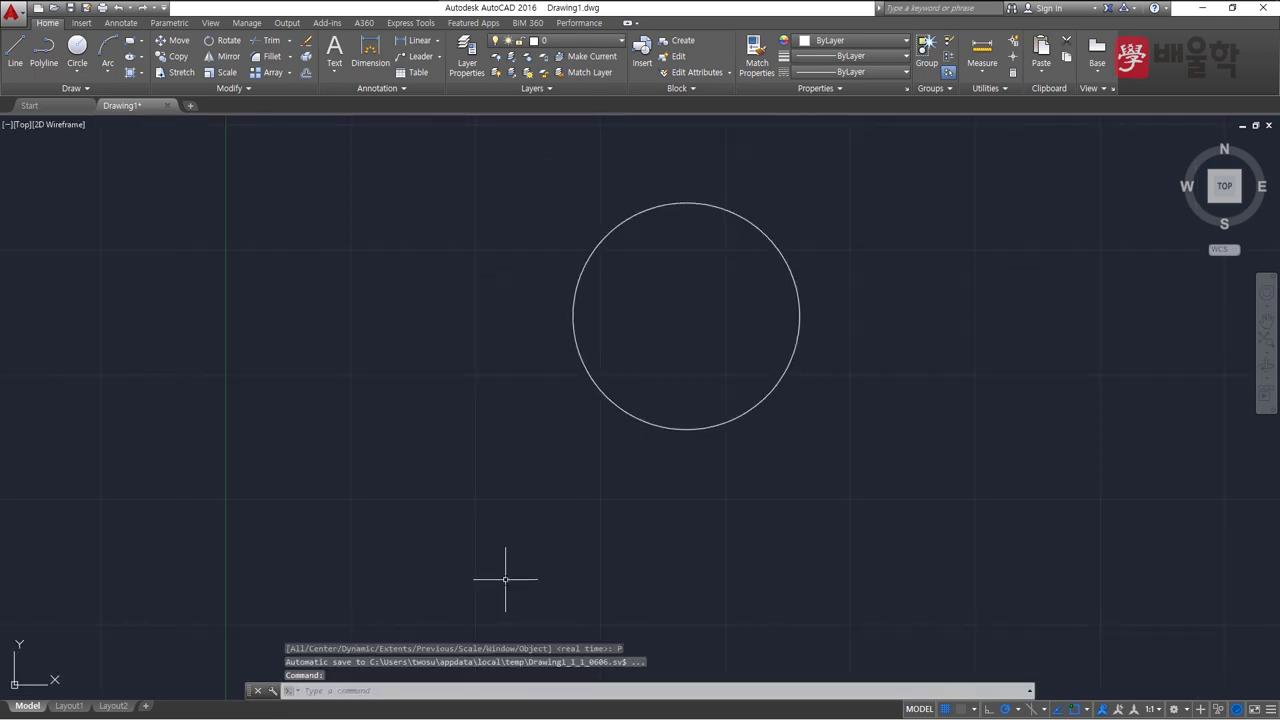
Step: Magnify the view of the circle slightly with the real-time option of the ZOOM command, and end the command
{"action": "type", "text": "z"}
{"action": "key", "text": "Return"}
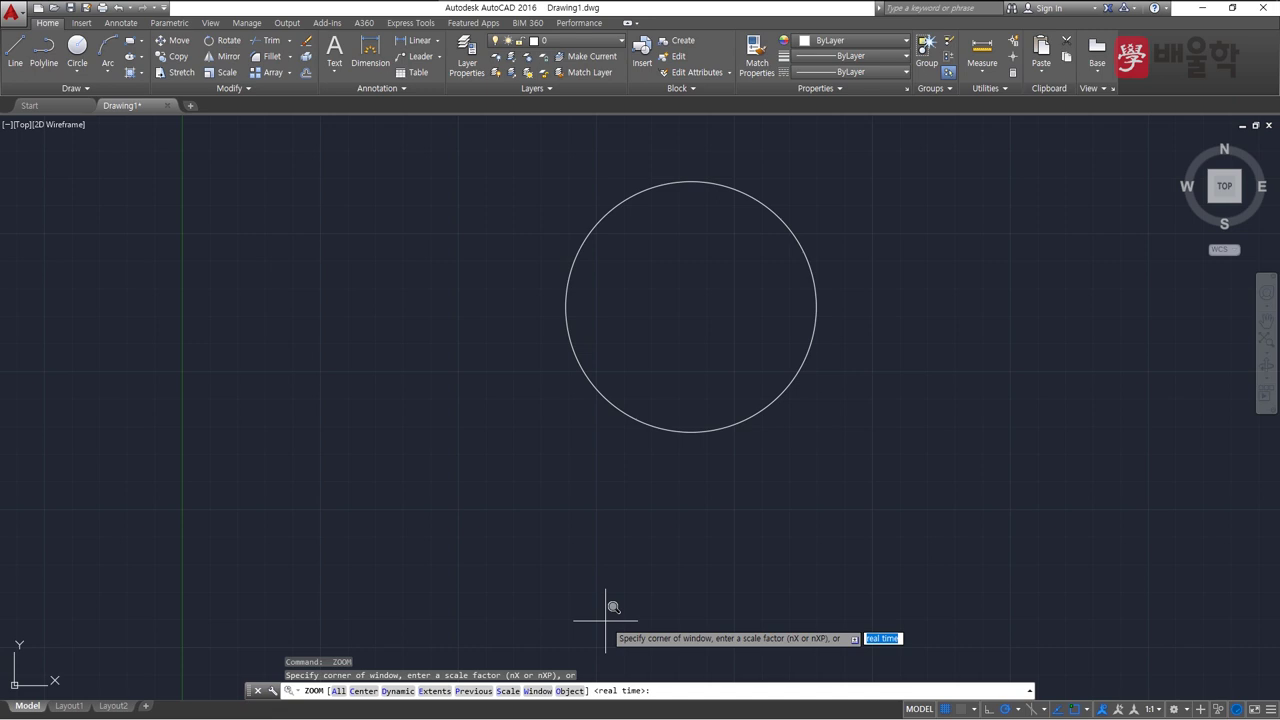
{"action": "key", "text": "Return"}
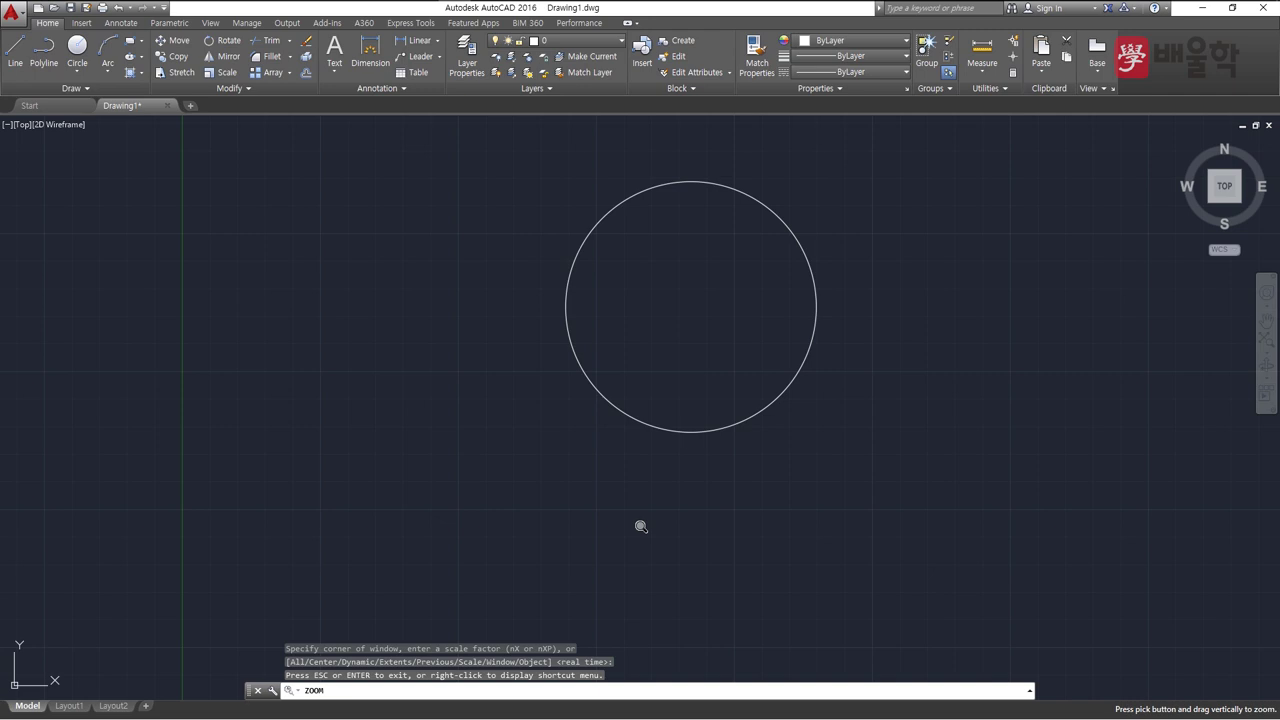
{"action": "left_click_drag", "start_coordinate": [641, 526], "coordinate": [653, 497]}
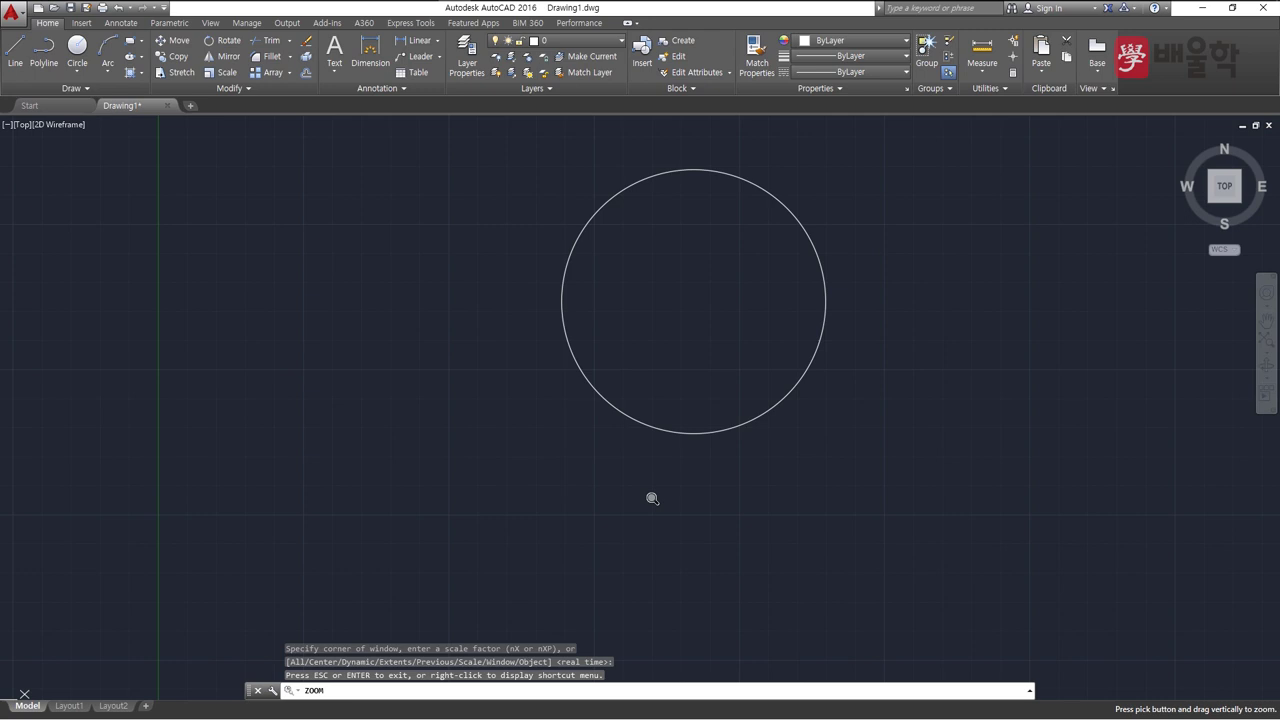
{"action": "key", "text": "Escape"}
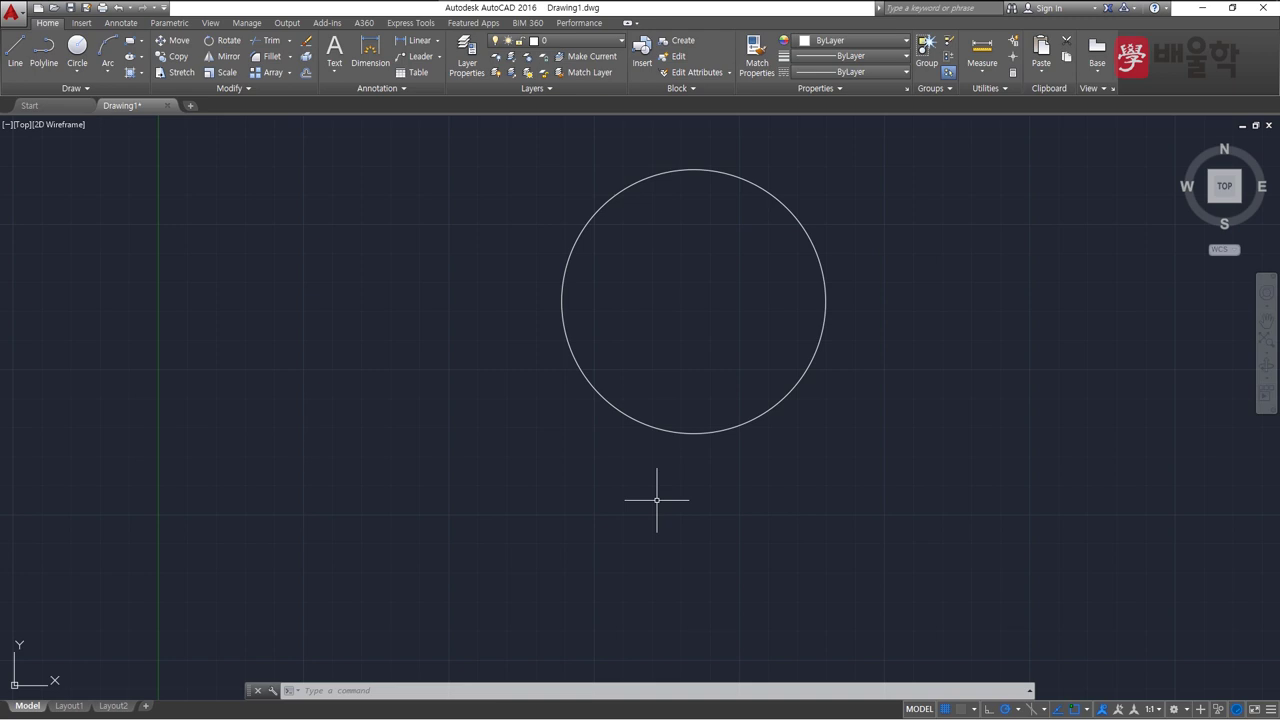
Step: Fit the circle to the drawing area with the Extents option of the ZOOM command
{"action": "type", "text": "z"}
{"action": "key", "text": "Return"}
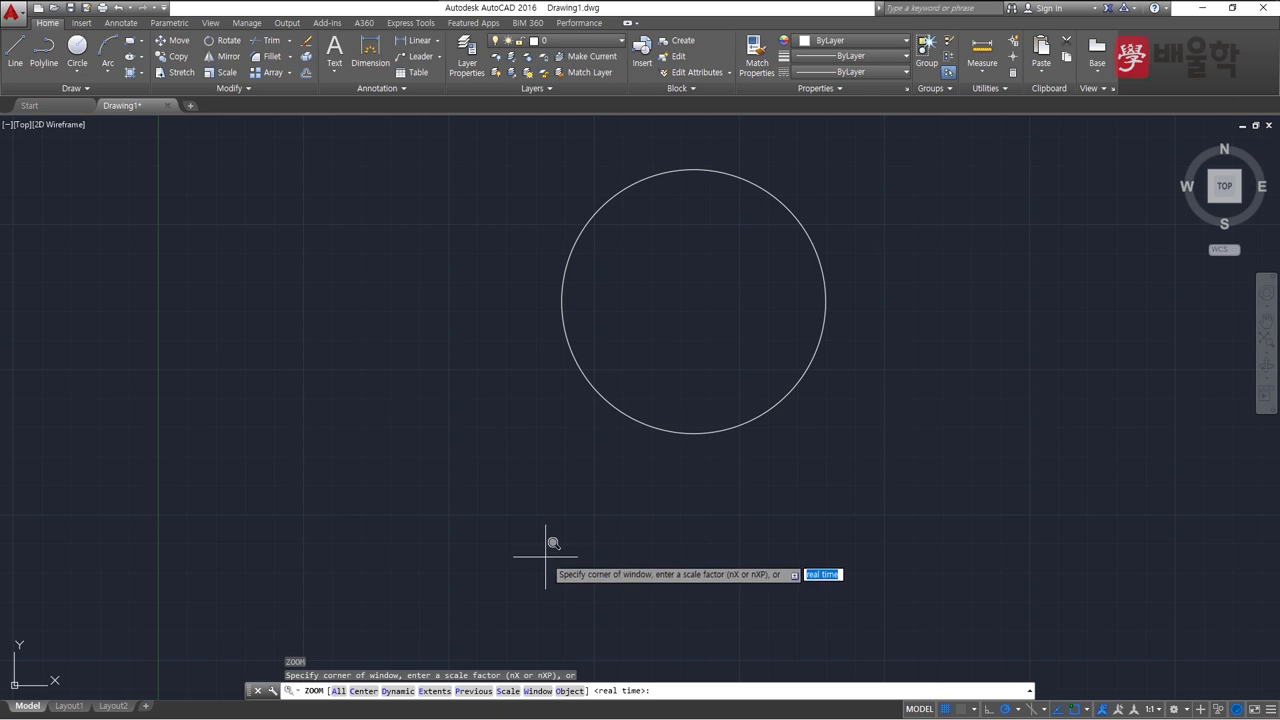
{"action": "type", "text": "E"}
{"action": "key", "text": "Return"}
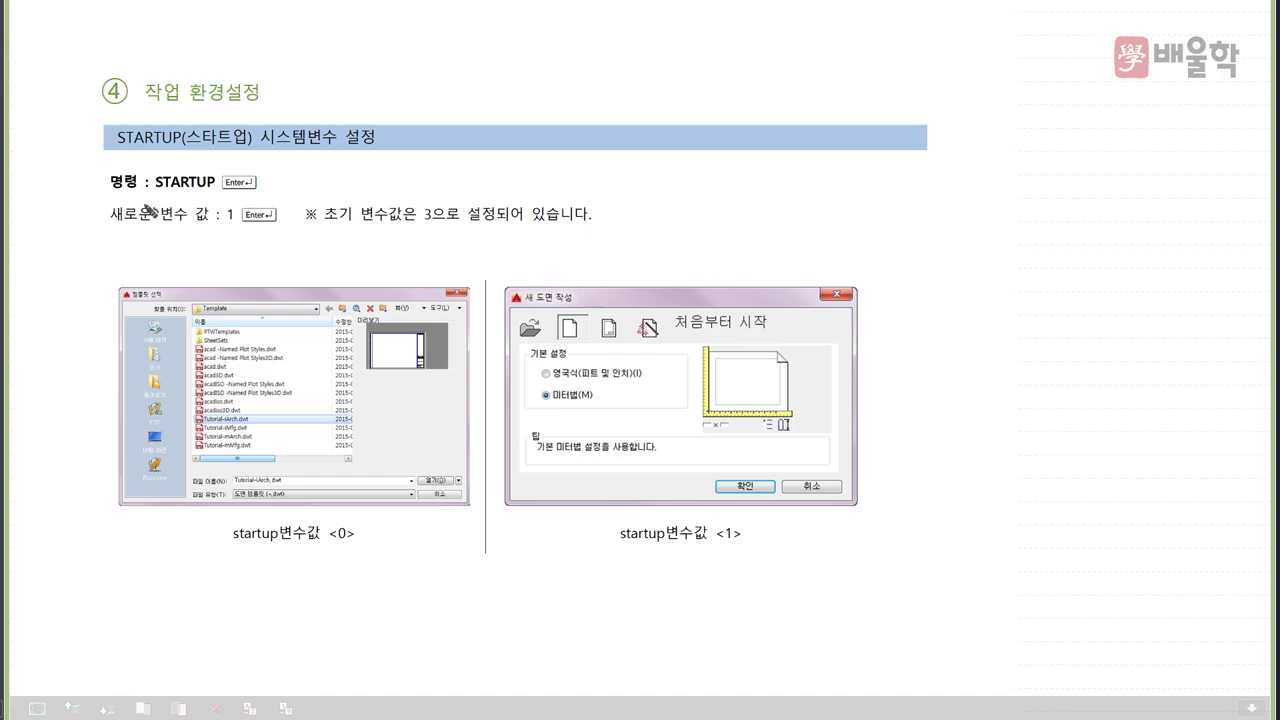
{"action": "left_click_drag", "start_coordinate": [144, 189], "coordinate": [156, 188]}
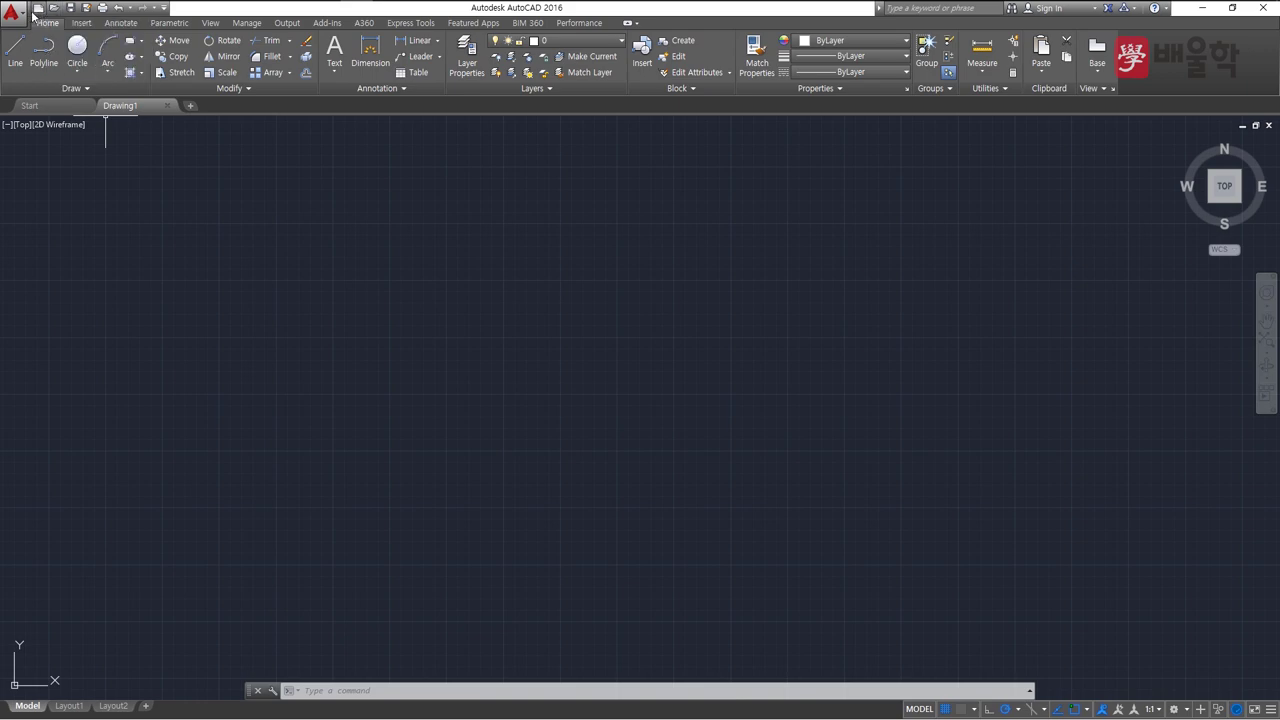
Step: Start a new drawing to examine the template selection and its no-template opening options, and close it without creating a drawing
{"action": "left_click", "coordinate": [37, 8]}
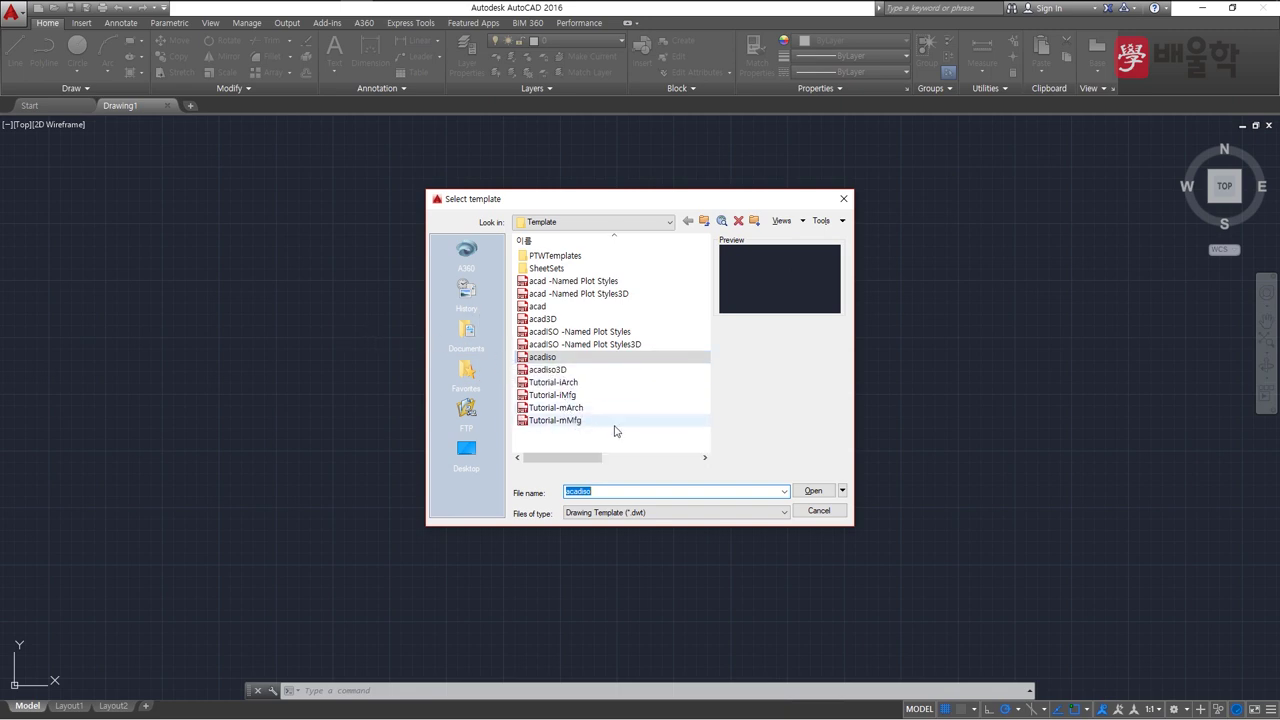
{"action": "left_click", "coordinate": [843, 491]}
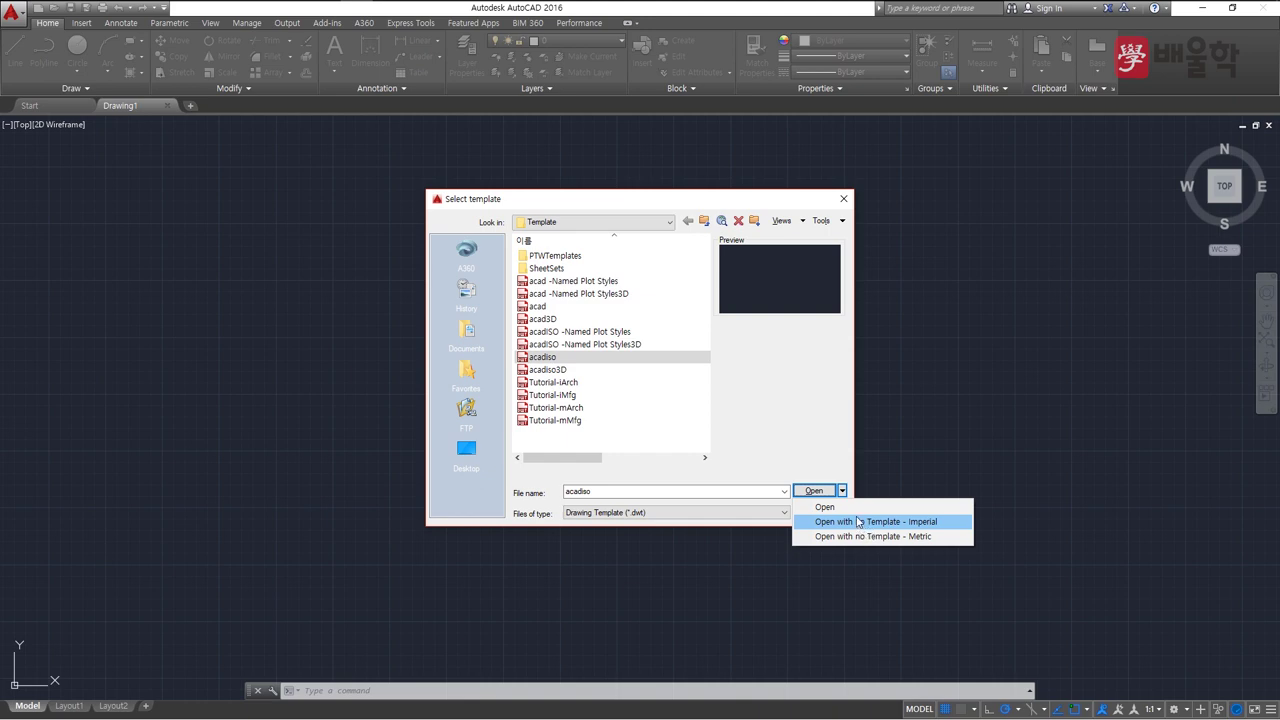
{"action": "left_click", "coordinate": [844, 198]}
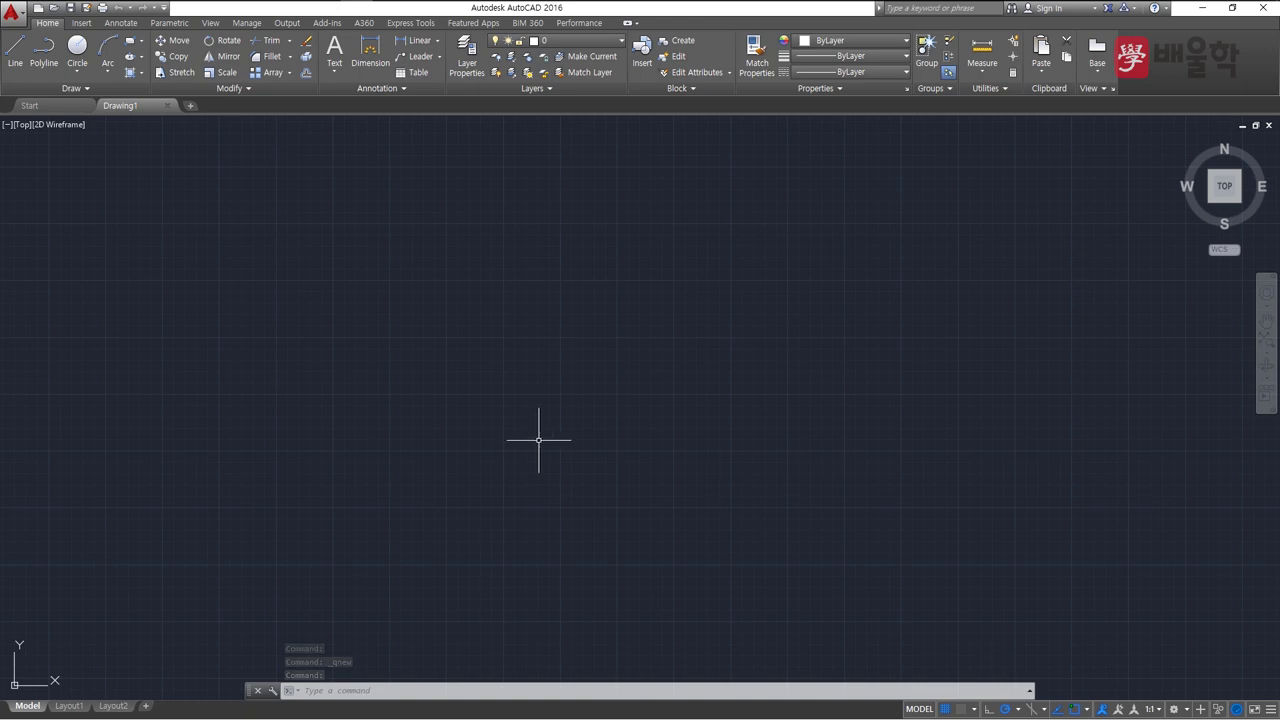
Step: Set the STARTUP system variable to 1 and create a new drawing from scratch with the Metric default settings
{"action": "type", "text": "startup"}
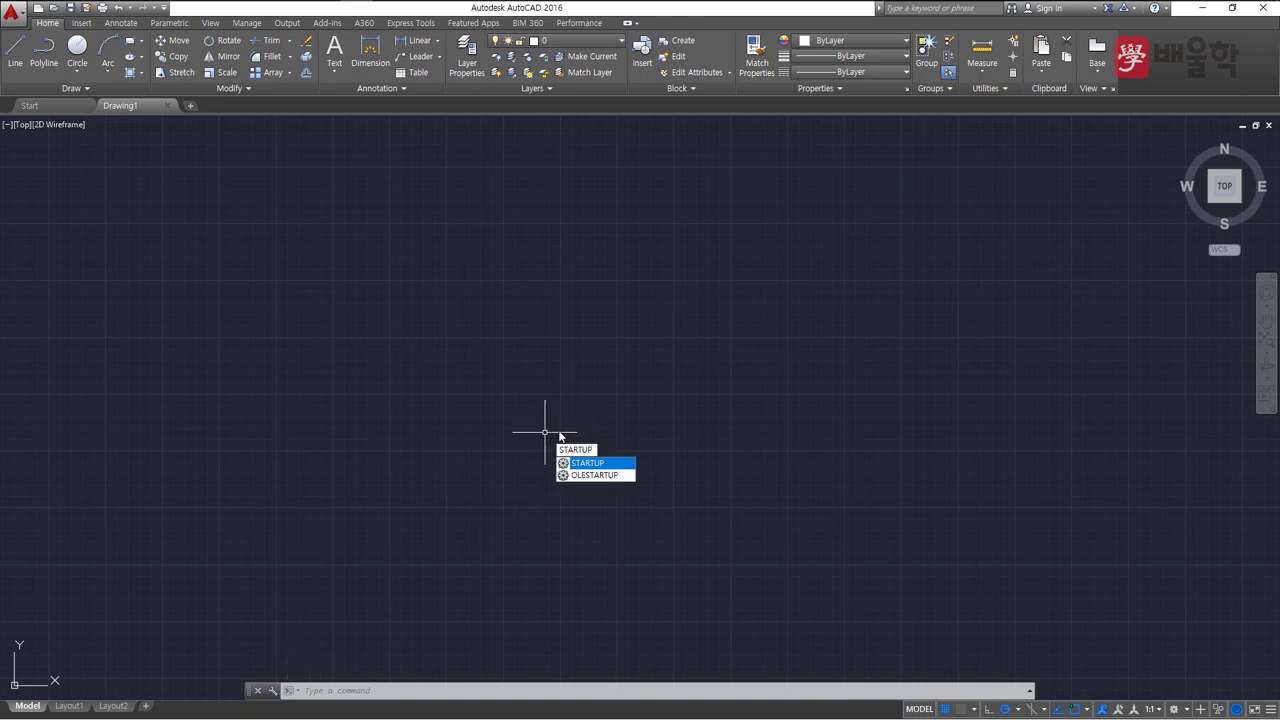
{"action": "key", "text": "Return"}
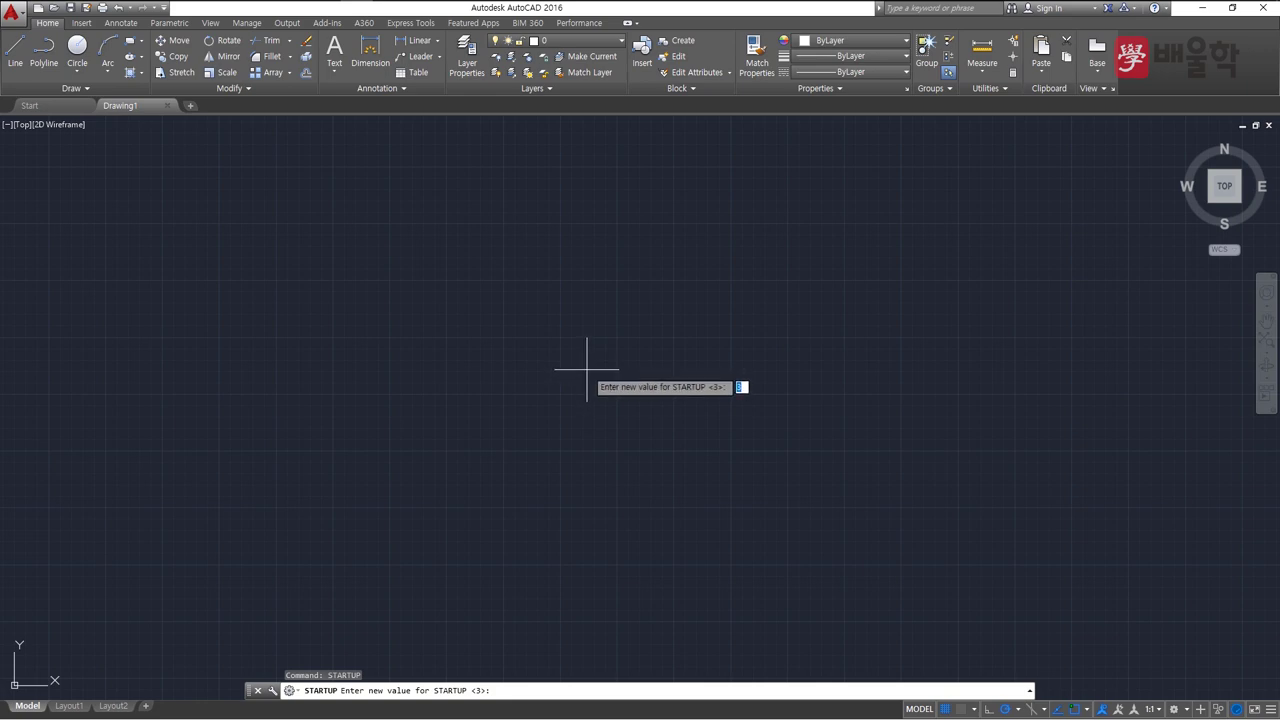
{"action": "type", "text": "1"}
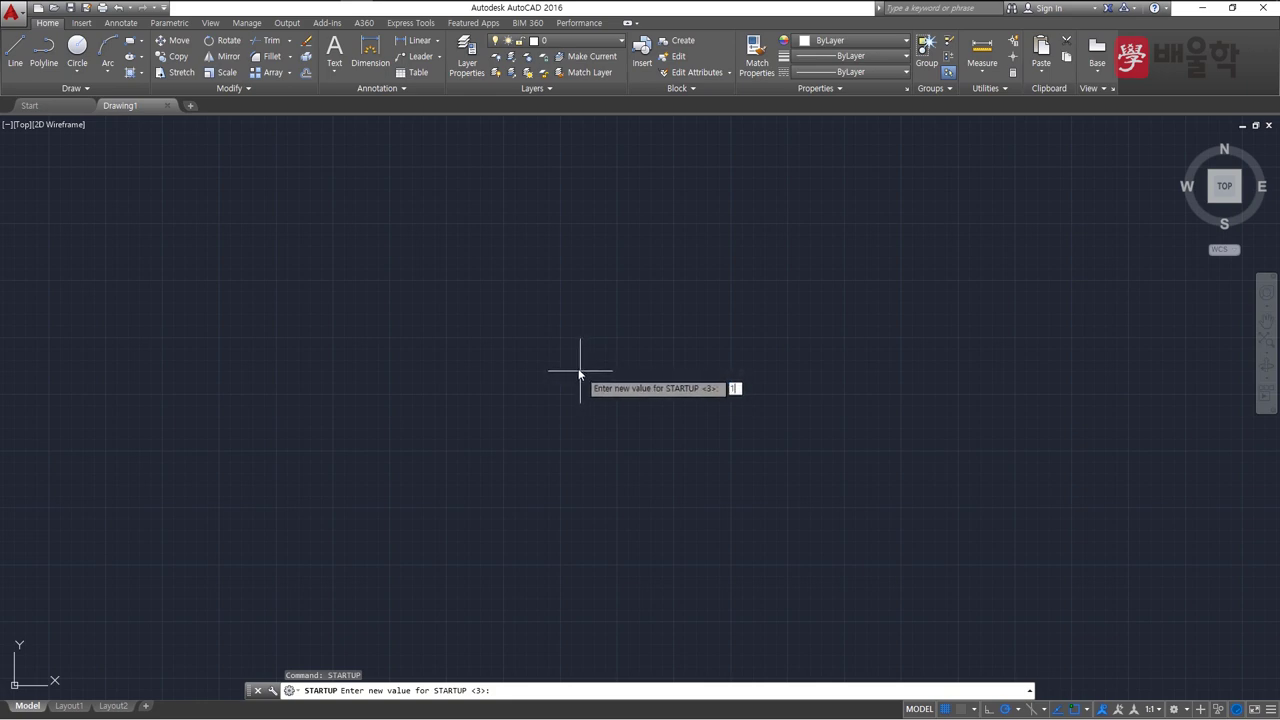
{"action": "key", "text": "Return"}
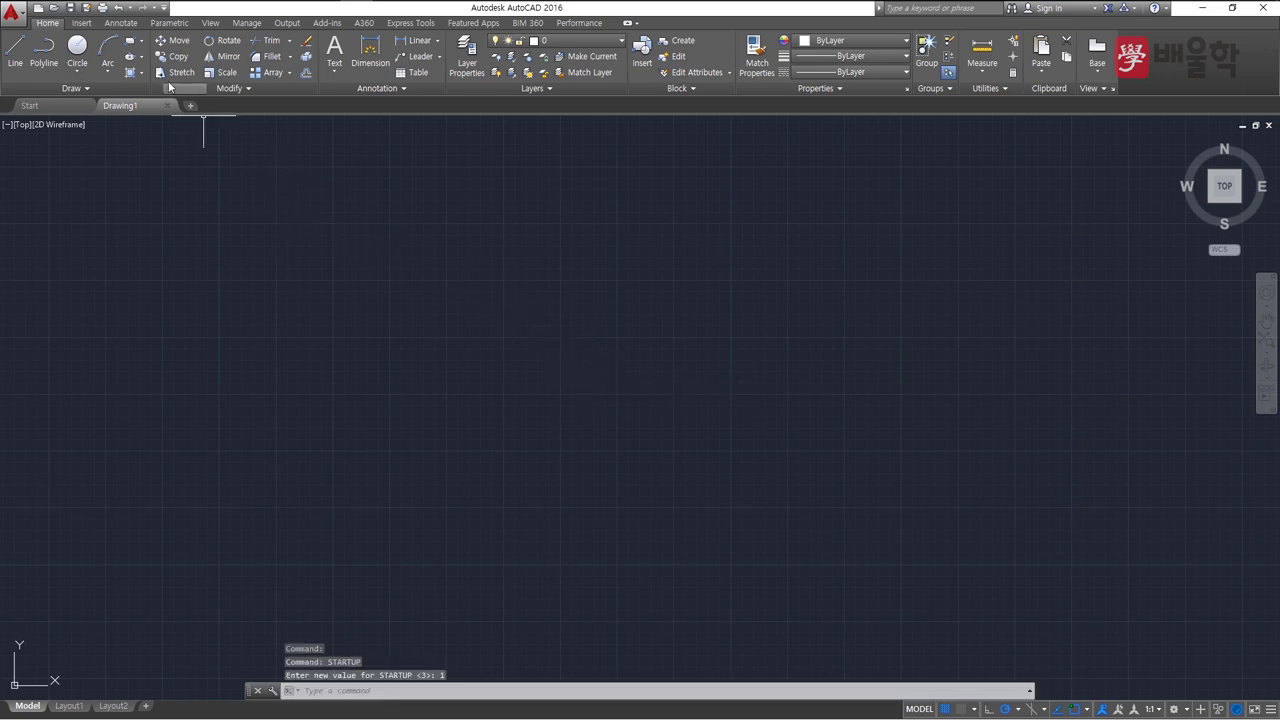
{"action": "left_click", "coordinate": [38, 7]}
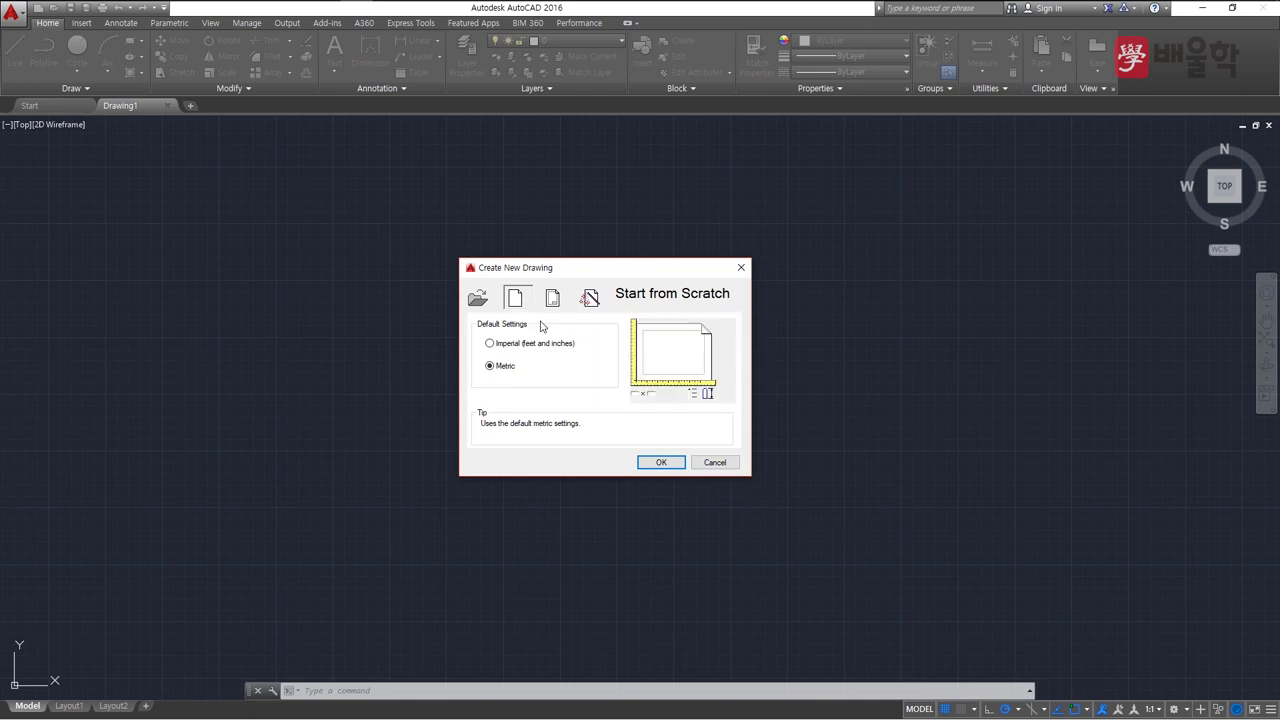
{"action": "left_click", "coordinate": [660, 463]}
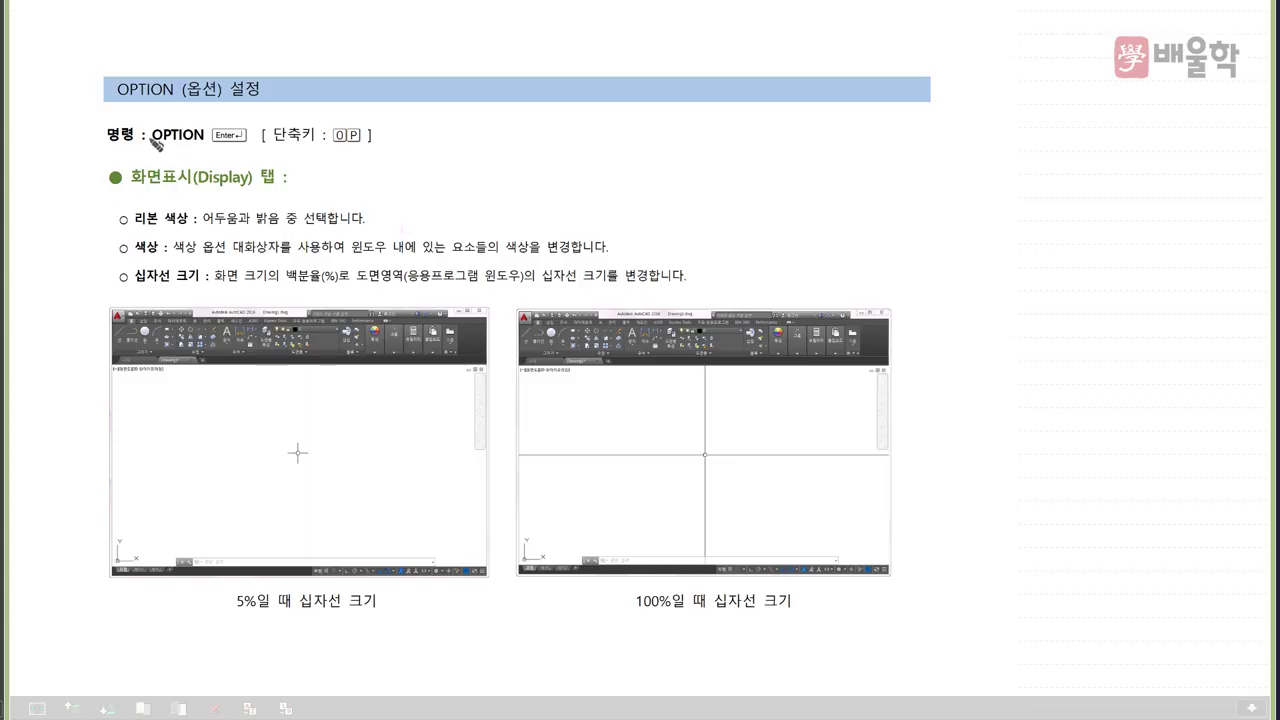
{"action": "left_click_drag", "start_coordinate": [148, 146], "coordinate": [204, 140]}
{"action": "mouse_move", "coordinate": [152, 195]}
{"action": "left_mouse_down"}
{"action": "mouse_move", "coordinate": [175, 166]}
{"action": "mouse_move", "coordinate": [236, 180]}
{"action": "mouse_move", "coordinate": [180, 193]}
{"action": "mouse_move", "coordinate": [190, 221]}
{"action": "left_mouse_up"}
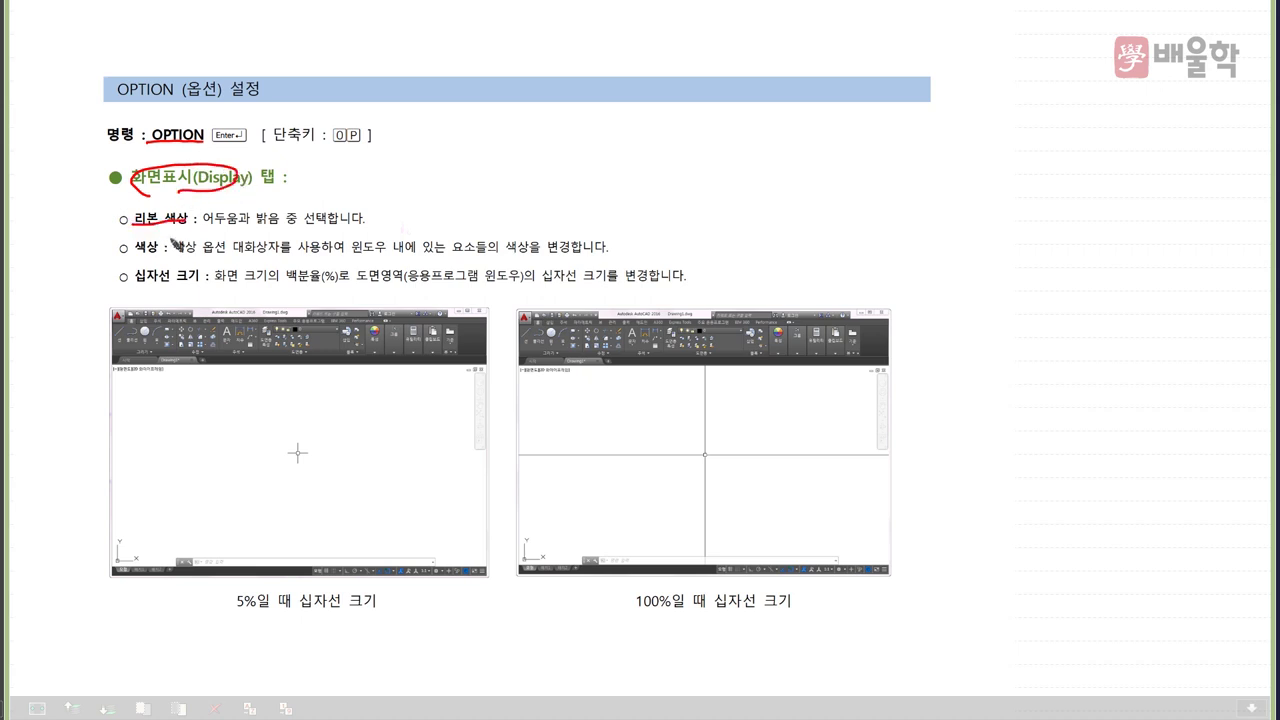
{"action": "mouse_move", "coordinate": [134, 258]}
{"action": "left_mouse_down"}
{"action": "mouse_move", "coordinate": [160, 250]}
{"action": "mouse_move", "coordinate": [165, 284]}
{"action": "mouse_move", "coordinate": [197, 282]}
{"action": "left_mouse_up"}
{"action": "mouse_move", "coordinate": [345, 120]}
{"action": "left_mouse_down"}
{"action": "mouse_move", "coordinate": [332, 146]}
{"action": "mouse_move", "coordinate": [350, 152]}
{"action": "left_mouse_up"}
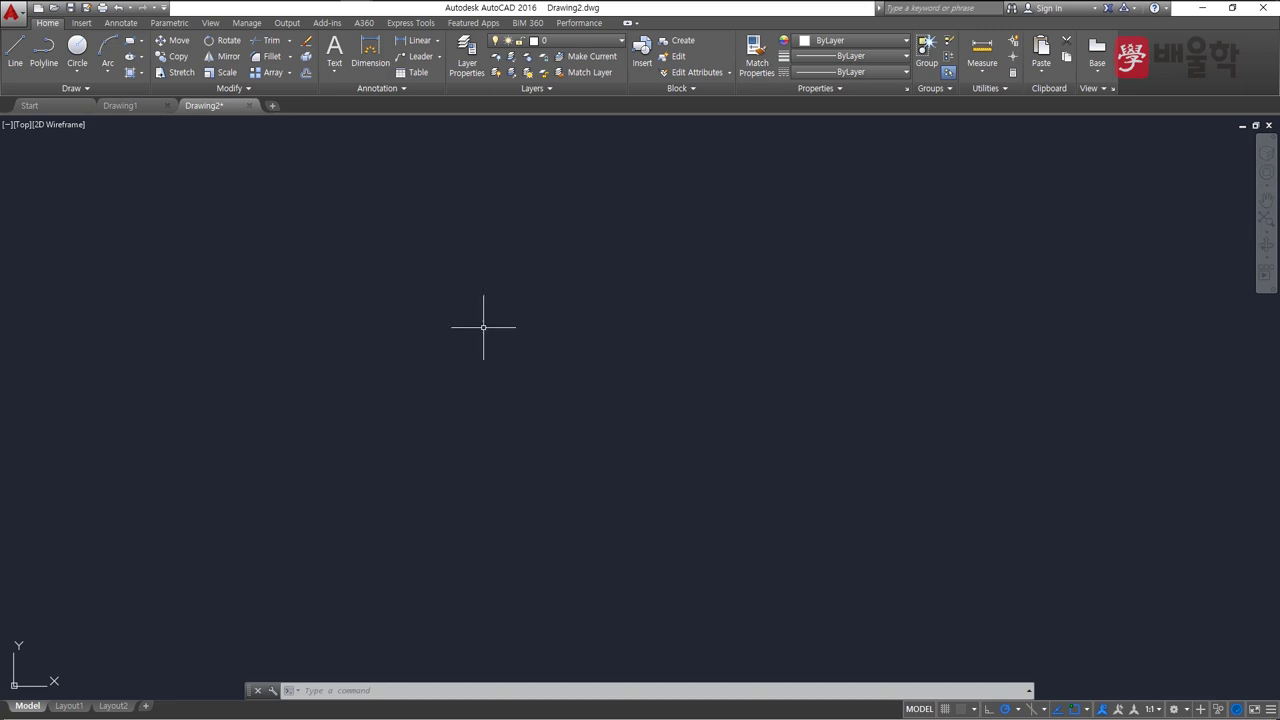
Step: Change the window color scheme to Light in the display options
{"action": "type", "text": "op"}
{"action": "key", "text": "Return"}
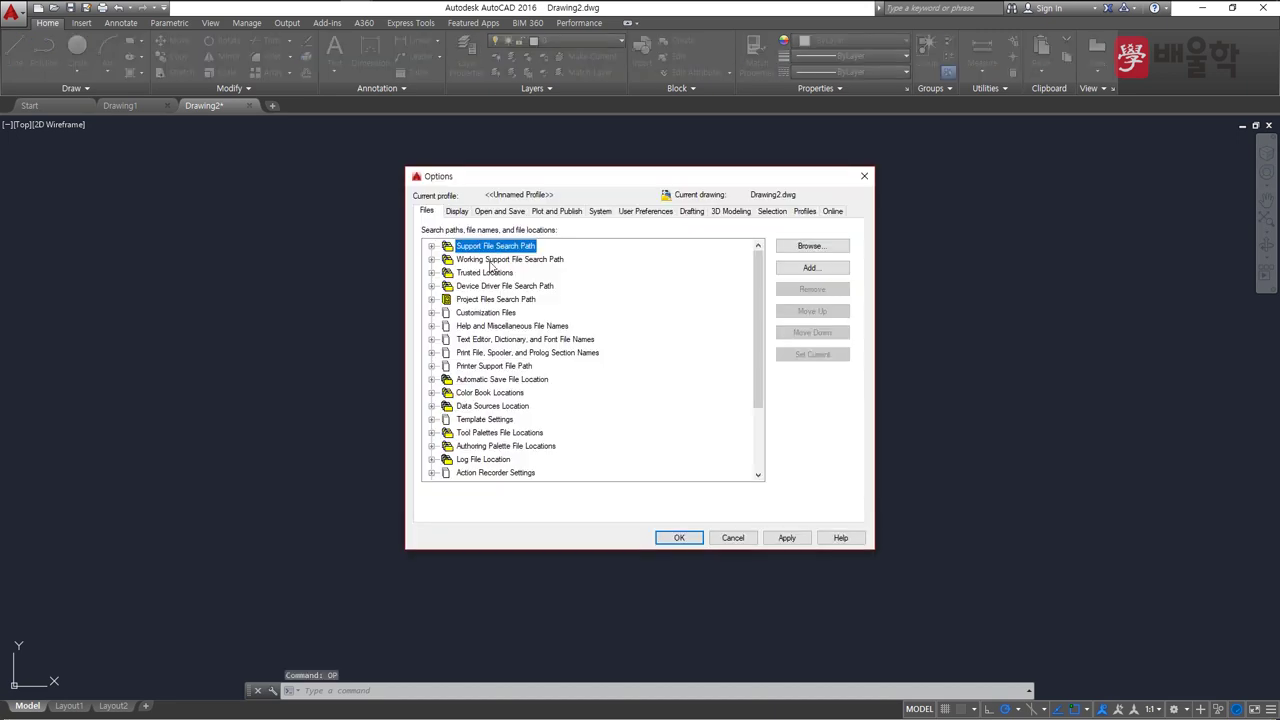
{"action": "left_click", "coordinate": [457, 212]}
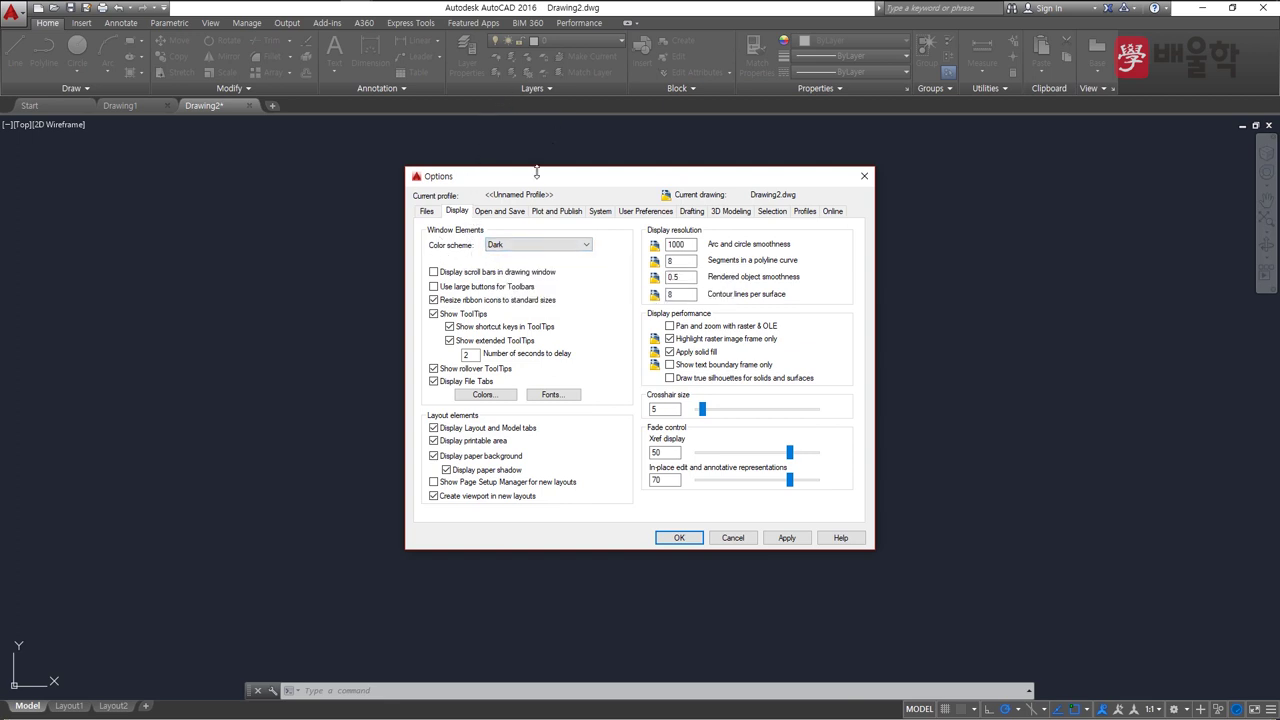
{"action": "left_click", "coordinate": [519, 246]}
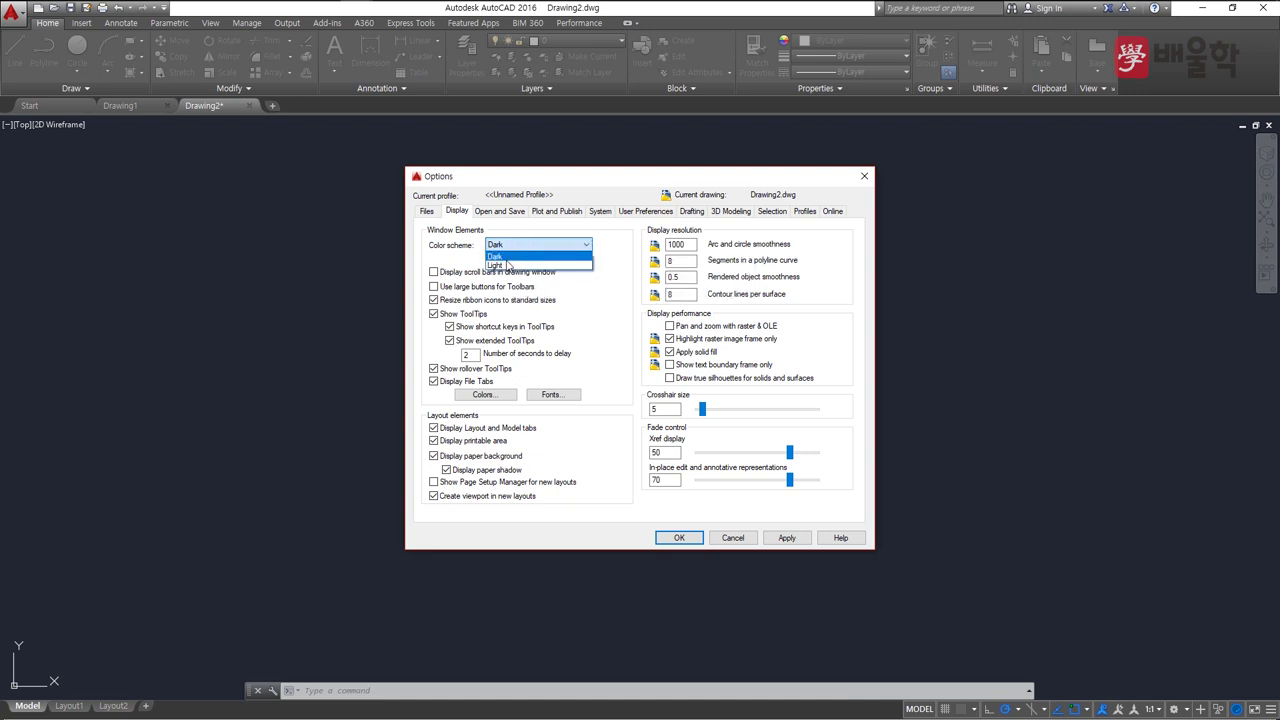
{"action": "left_click", "coordinate": [508, 266]}
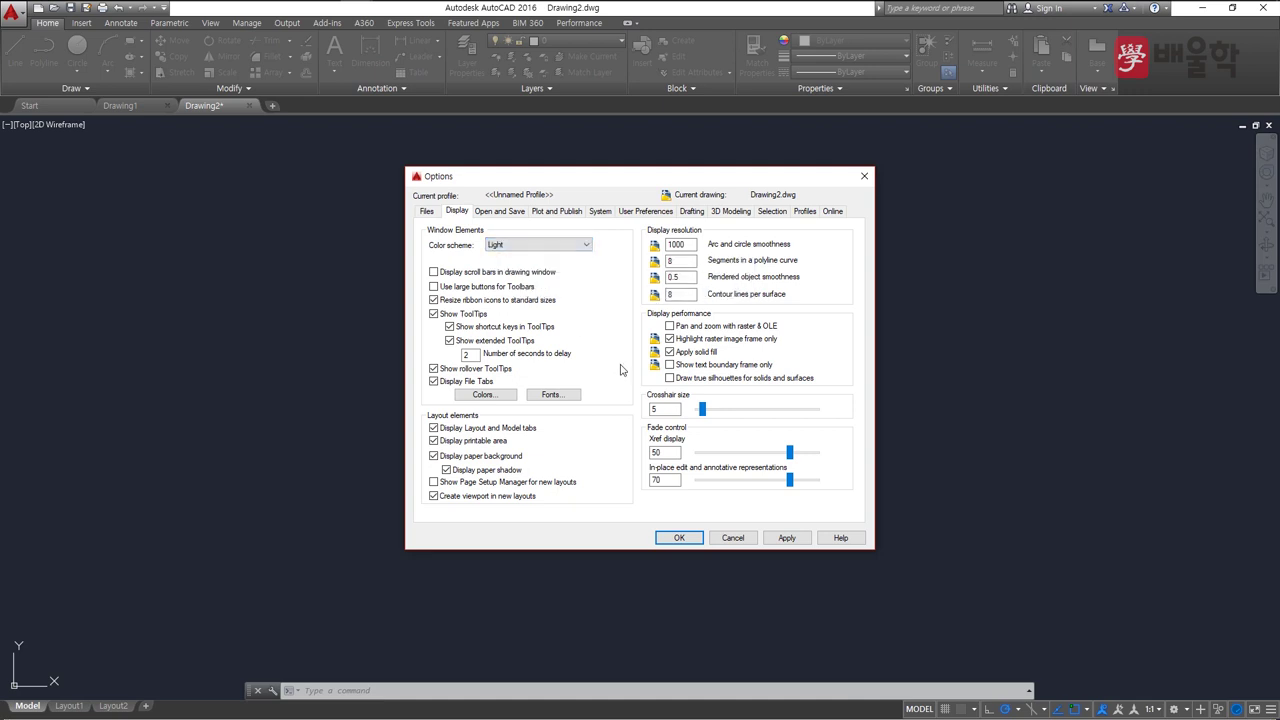
{"action": "left_click", "coordinate": [676, 538]}
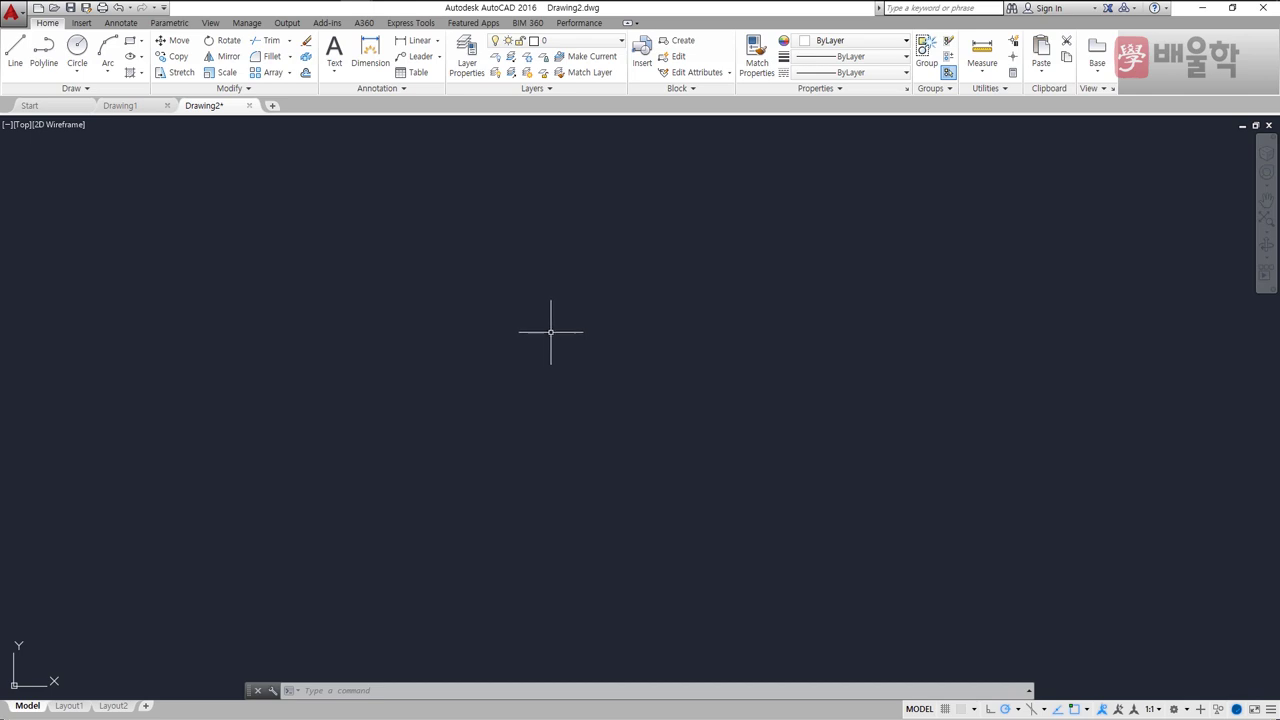
Step: Set the uniform background of the 2D model space to Black in the drawing window colors
{"action": "left_click", "coordinate": [303, 690]}
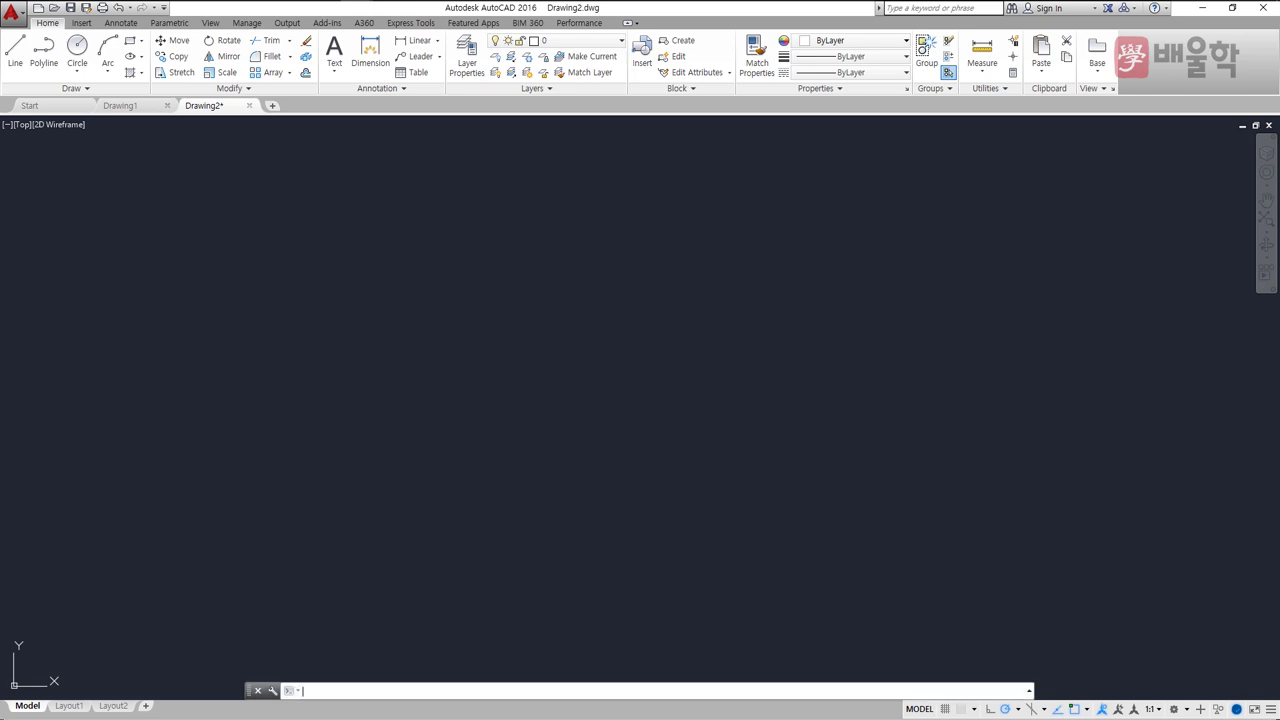
{"action": "type", "text": "op"}
{"action": "key", "text": "Return"}
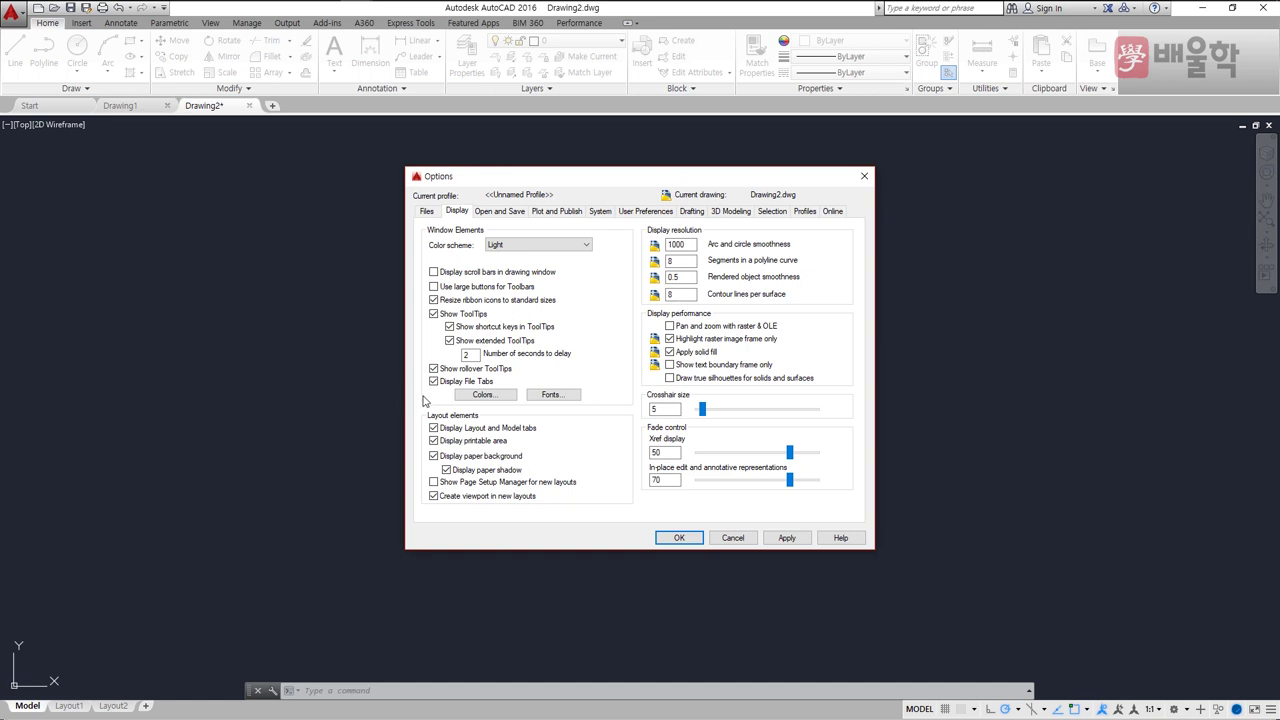
{"action": "left_click", "coordinate": [481, 395]}
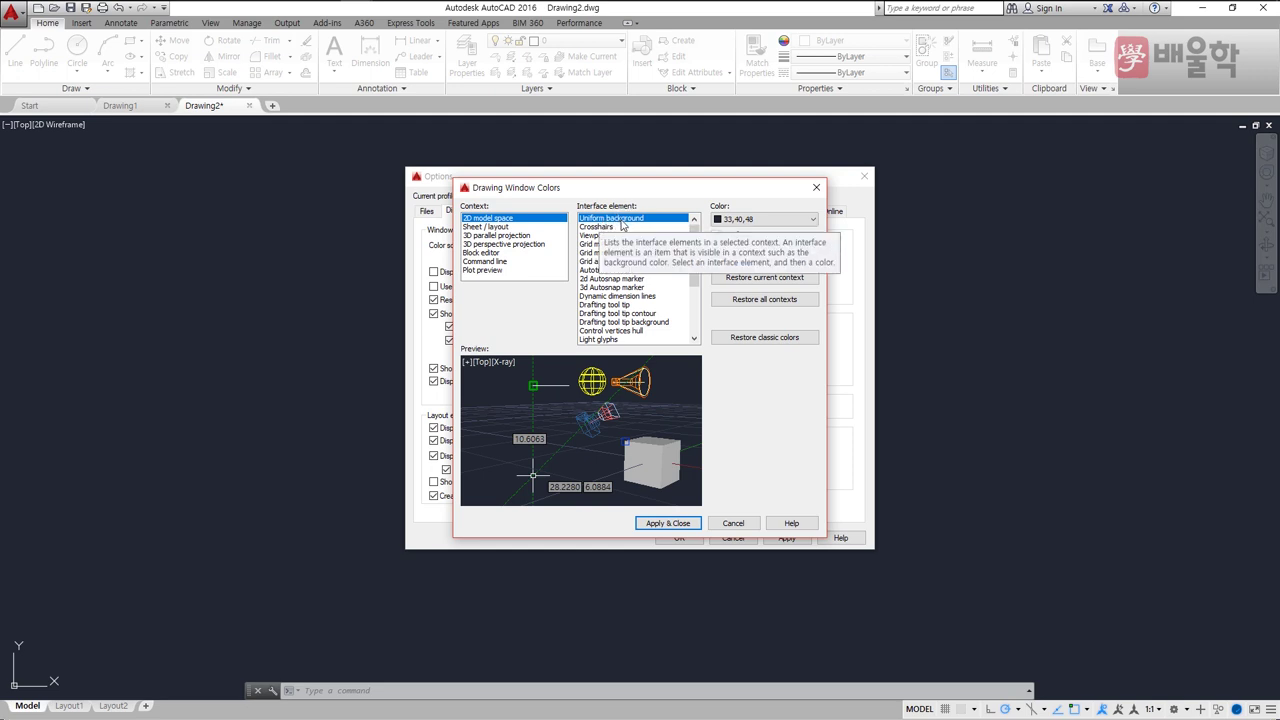
{"action": "left_click", "coordinate": [734, 222]}
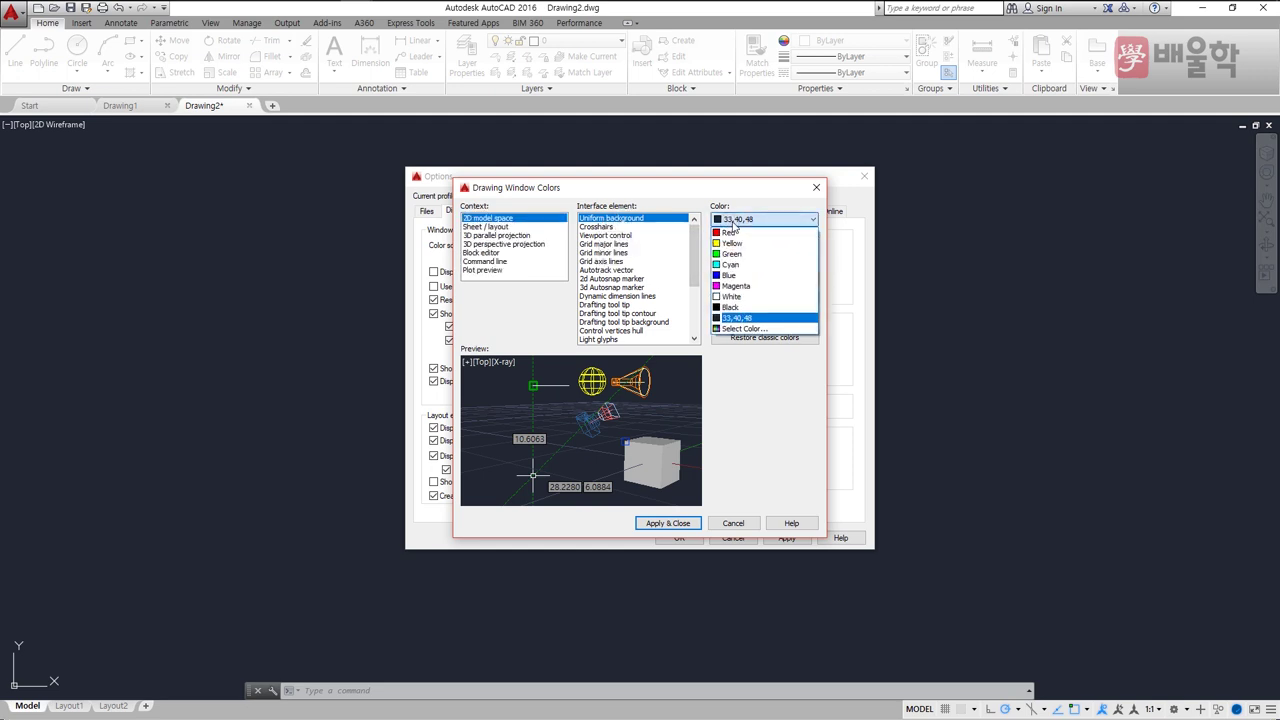
{"action": "left_click", "coordinate": [728, 308]}
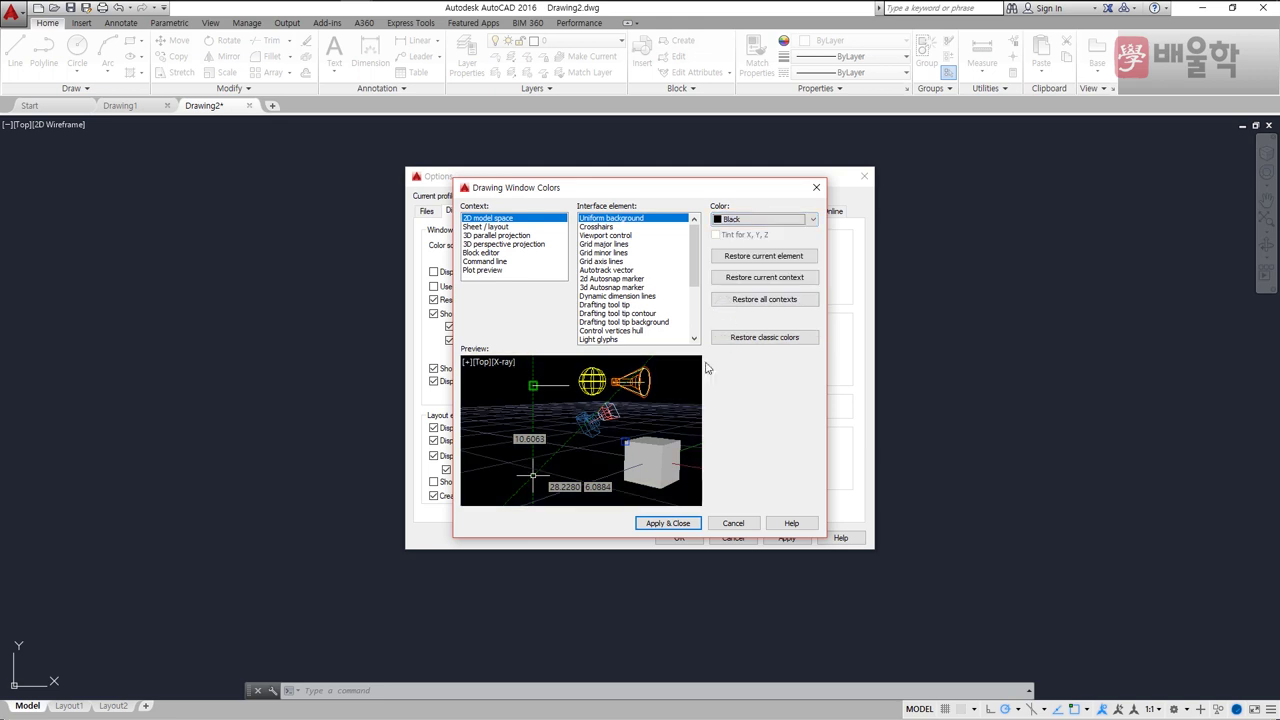
{"action": "left_click", "coordinate": [666, 523]}
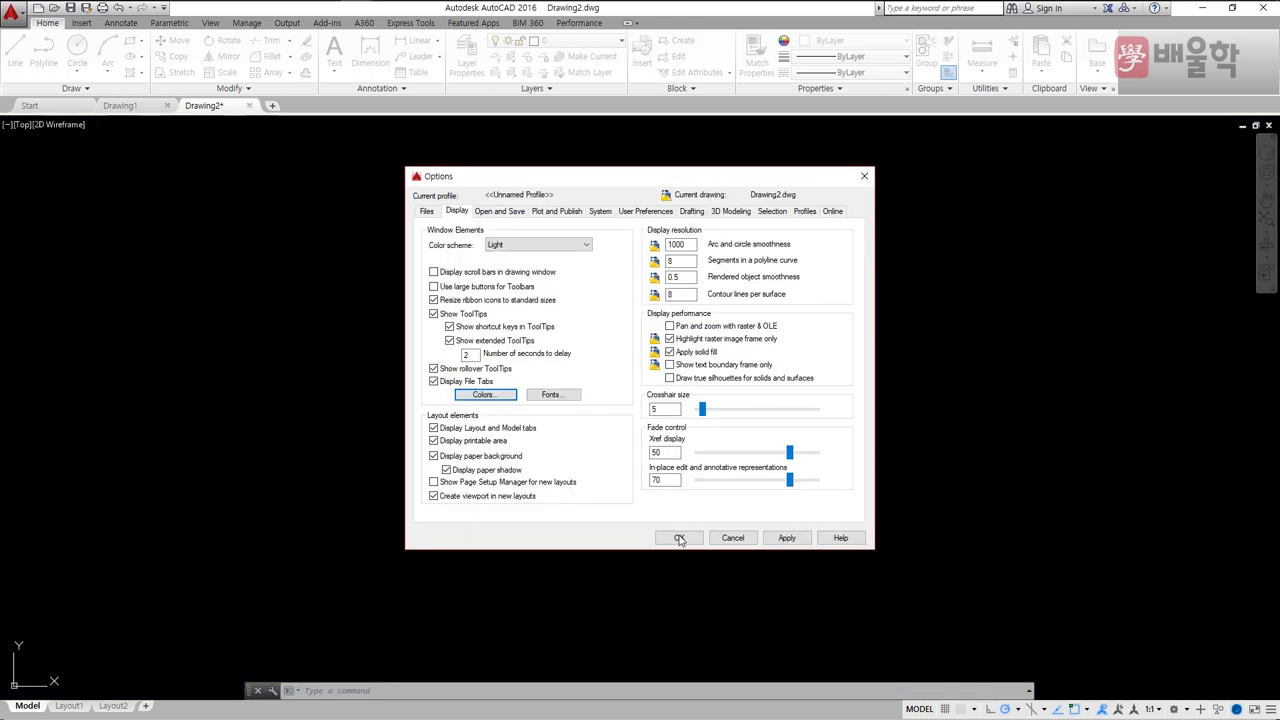
{"action": "left_click", "coordinate": [679, 538]}
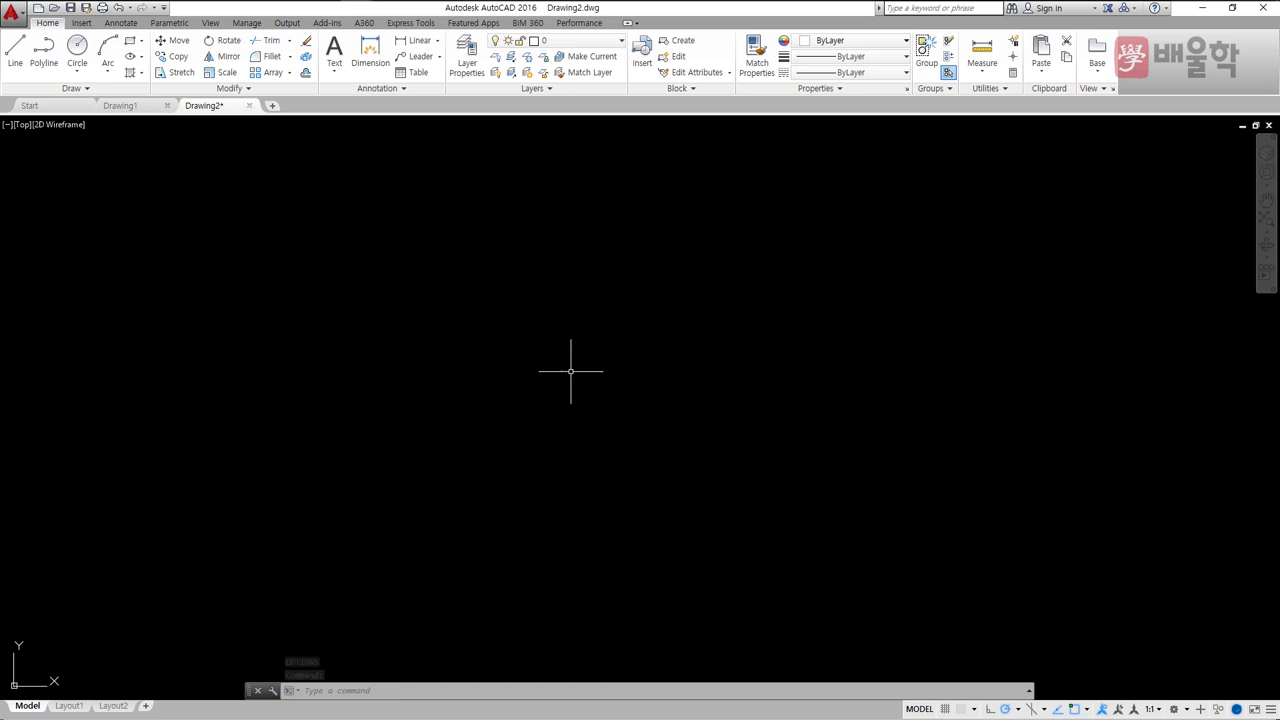
Step: Set the crosshair size to 100 in the display options
{"action": "key", "text": "Return"}
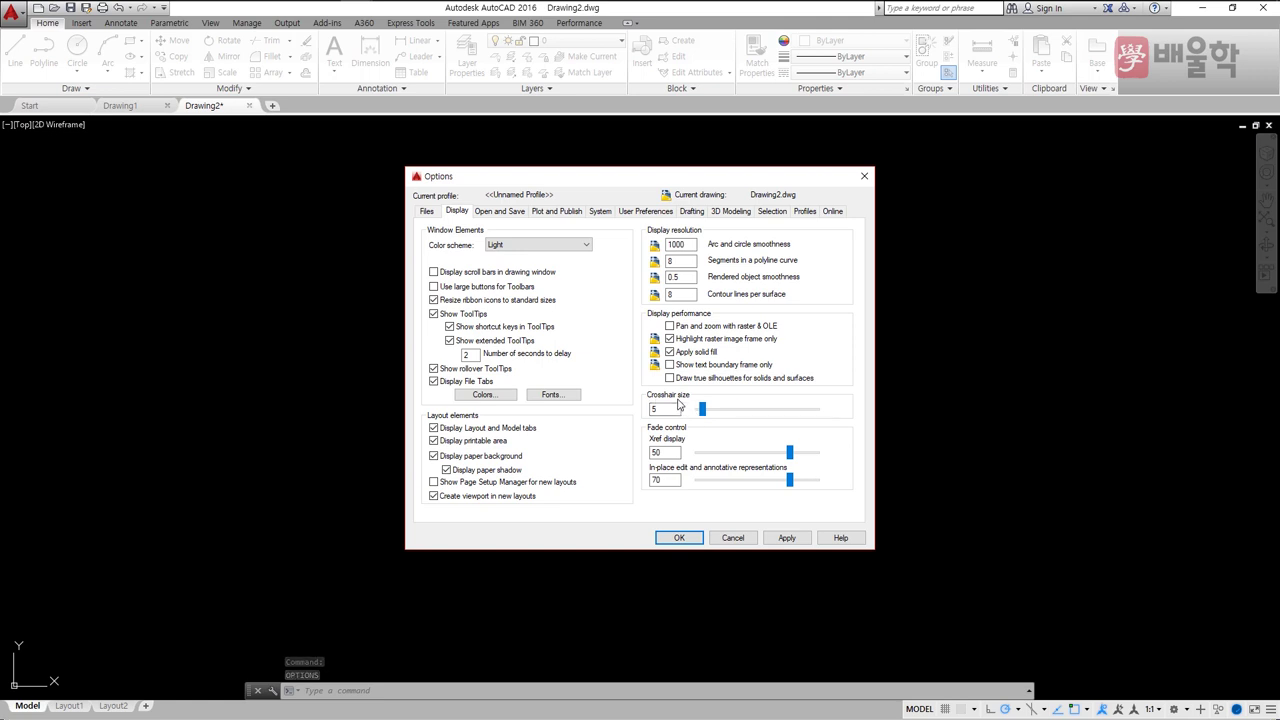
{"action": "double_click", "coordinate": [674, 409]}
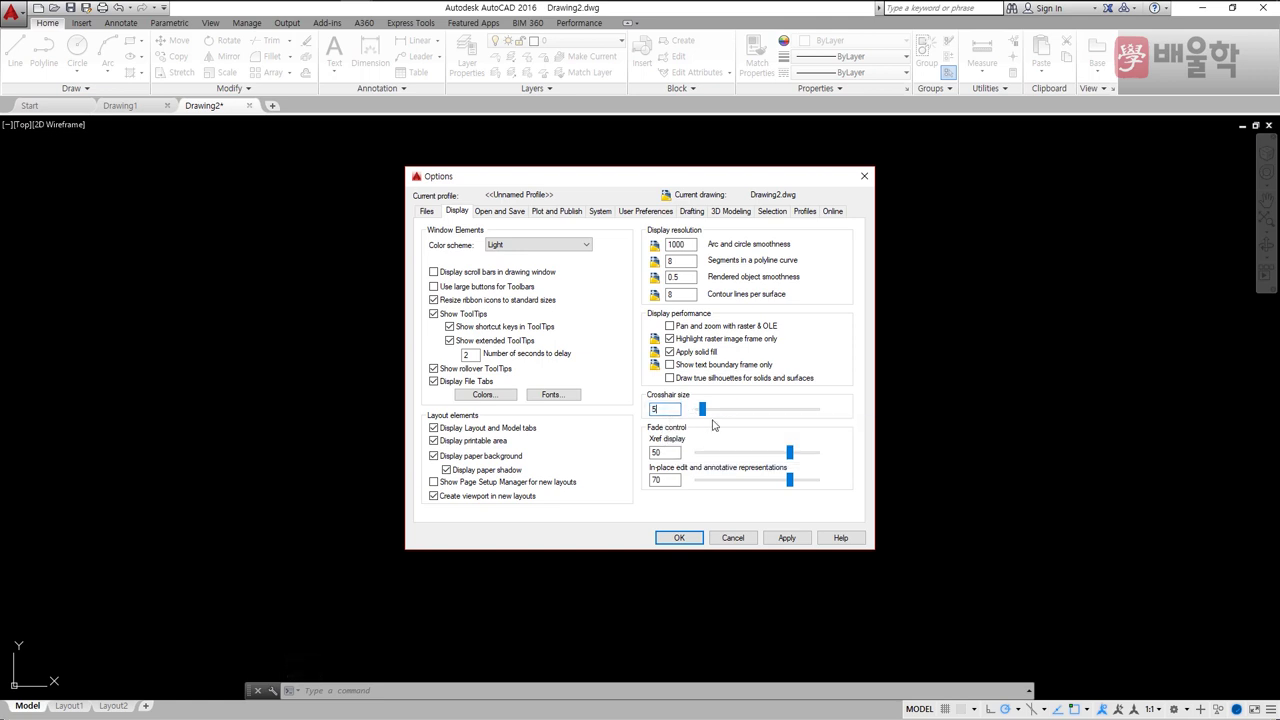
{"action": "left_click_drag", "start_coordinate": [703, 409], "coordinate": [834, 422]}
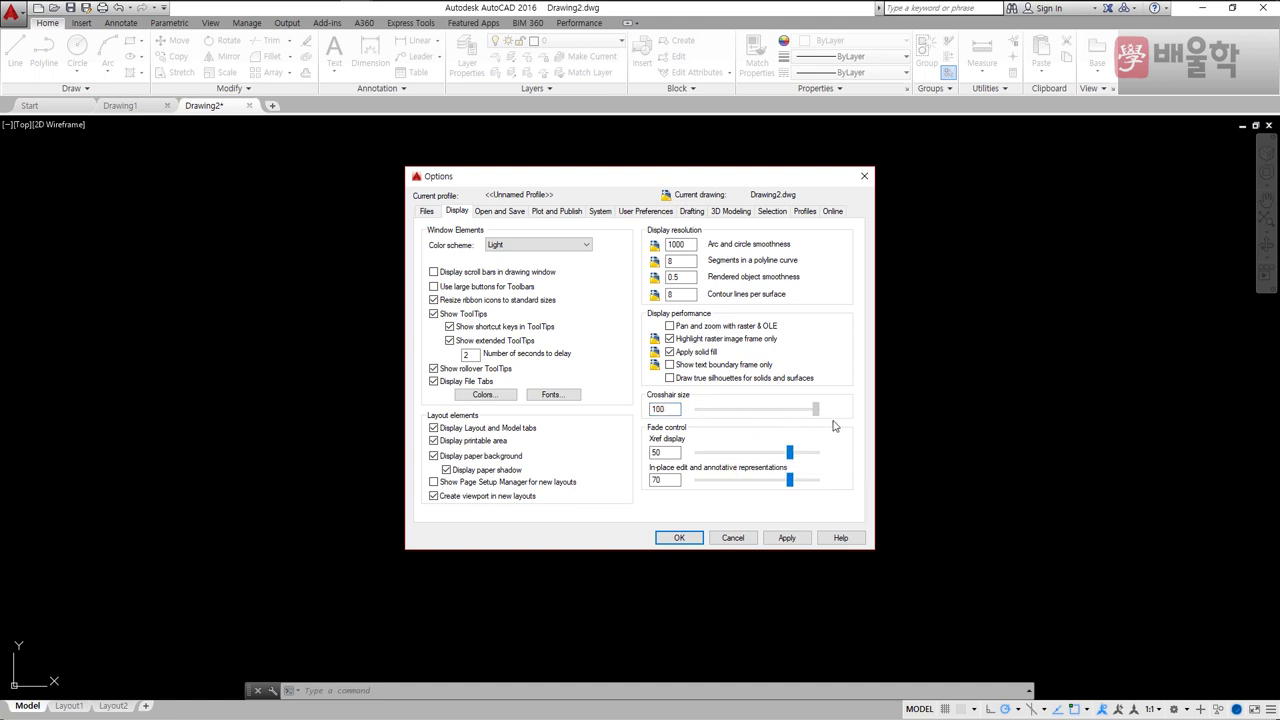
{"action": "left_click", "coordinate": [677, 538]}
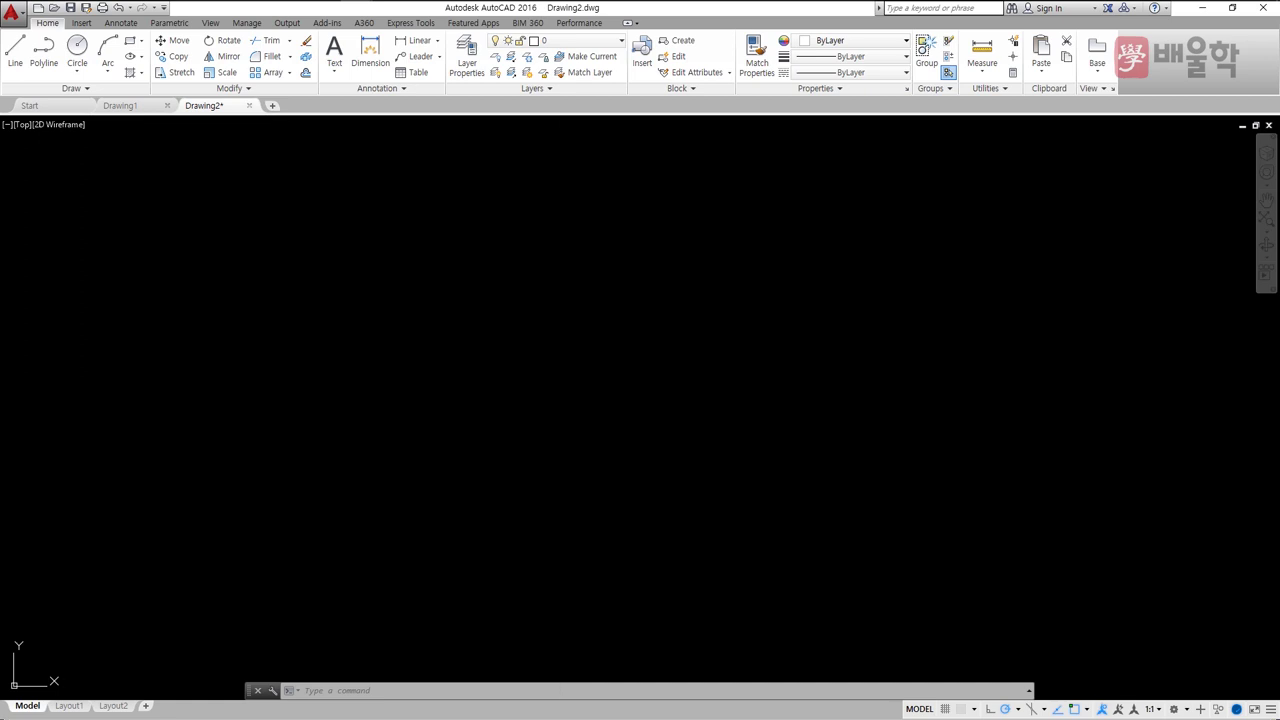
Step: Set the crosshair size to 5 in the display options
{"action": "type", "text": "op"}
{"action": "key", "text": "Return"}
{"action": "double_click", "coordinate": [646, 410]}
{"action": "type", "text": "5"}
{"action": "left_click", "coordinate": [677, 538]}
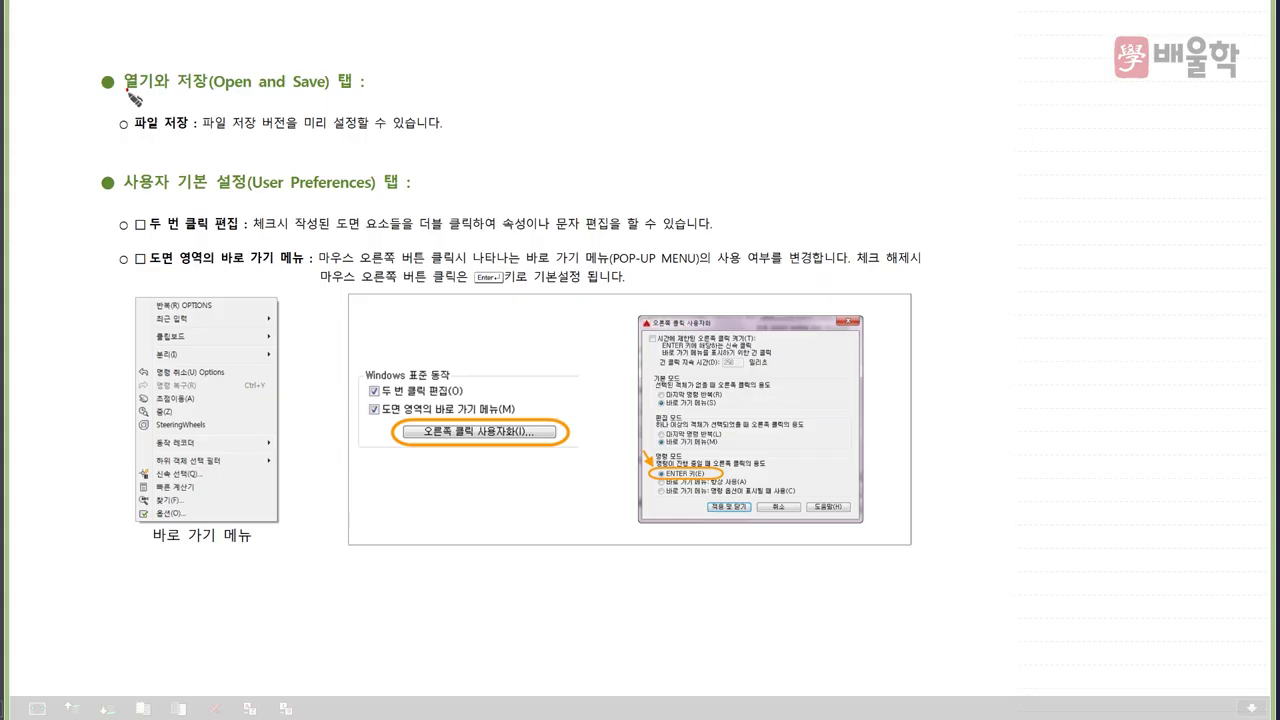
{"action": "left_click_drag", "start_coordinate": [128, 89], "coordinate": [287, 92]}
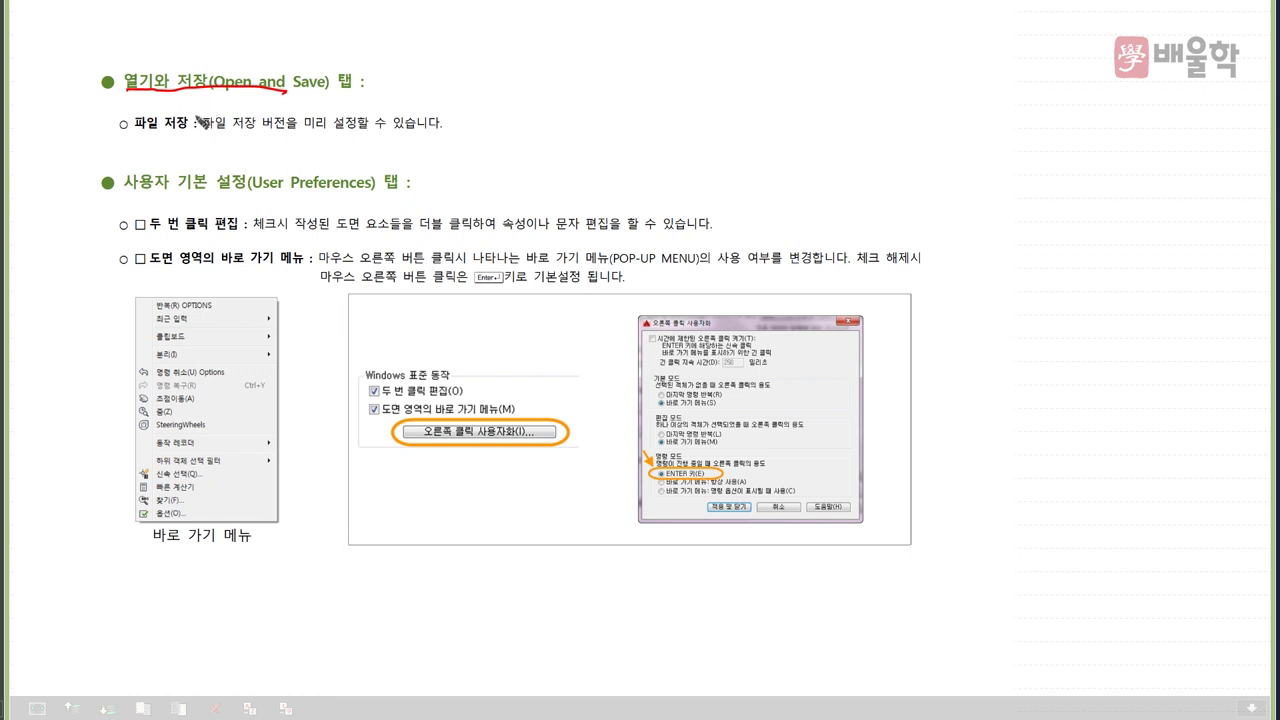
{"action": "mouse_move", "coordinate": [163, 130]}
{"action": "left_mouse_down"}
{"action": "mouse_move", "coordinate": [140, 131]}
{"action": "mouse_move", "coordinate": [170, 108]}
{"action": "mouse_move", "coordinate": [190, 120]}
{"action": "mouse_move", "coordinate": [180, 142]}
{"action": "left_mouse_up"}
{"action": "left_click_drag", "start_coordinate": [203, 129], "coordinate": [368, 127]}
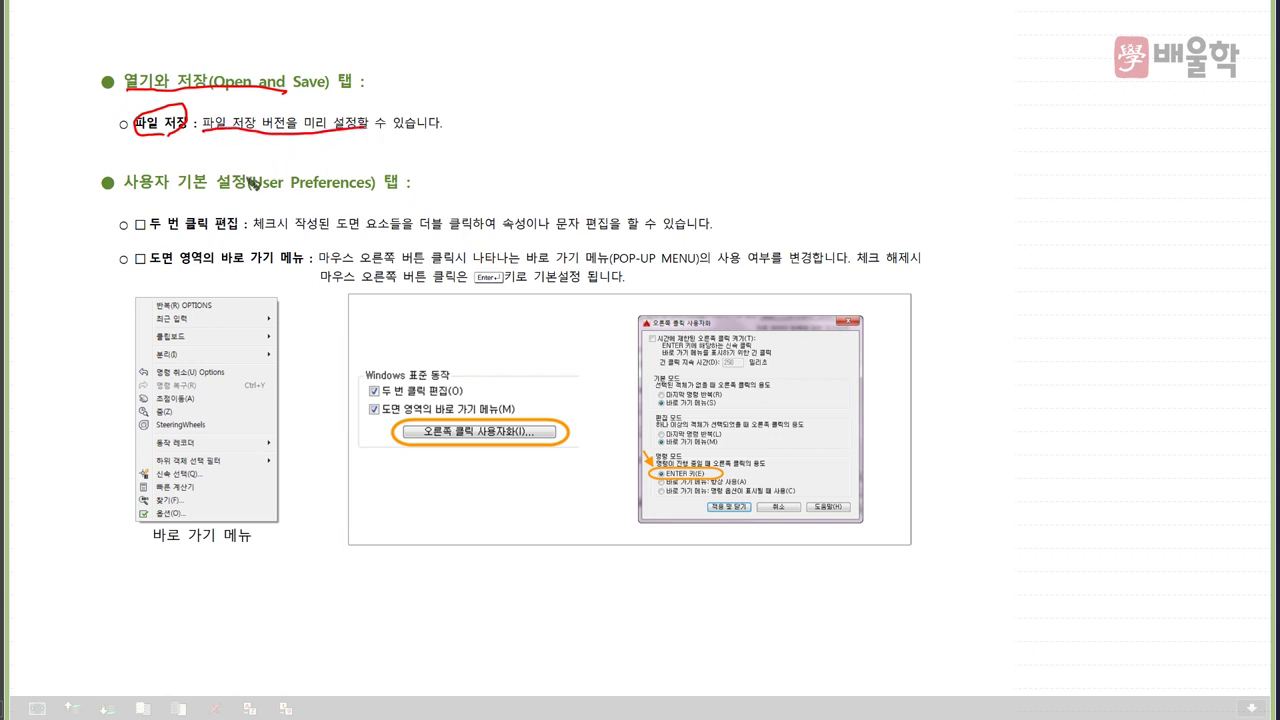
{"action": "left_click_drag", "start_coordinate": [127, 189], "coordinate": [246, 186]}
{"action": "mouse_move", "coordinate": [197, 237]}
{"action": "left_mouse_down"}
{"action": "mouse_move", "coordinate": [148, 230]}
{"action": "mouse_move", "coordinate": [212, 204]}
{"action": "left_mouse_up"}
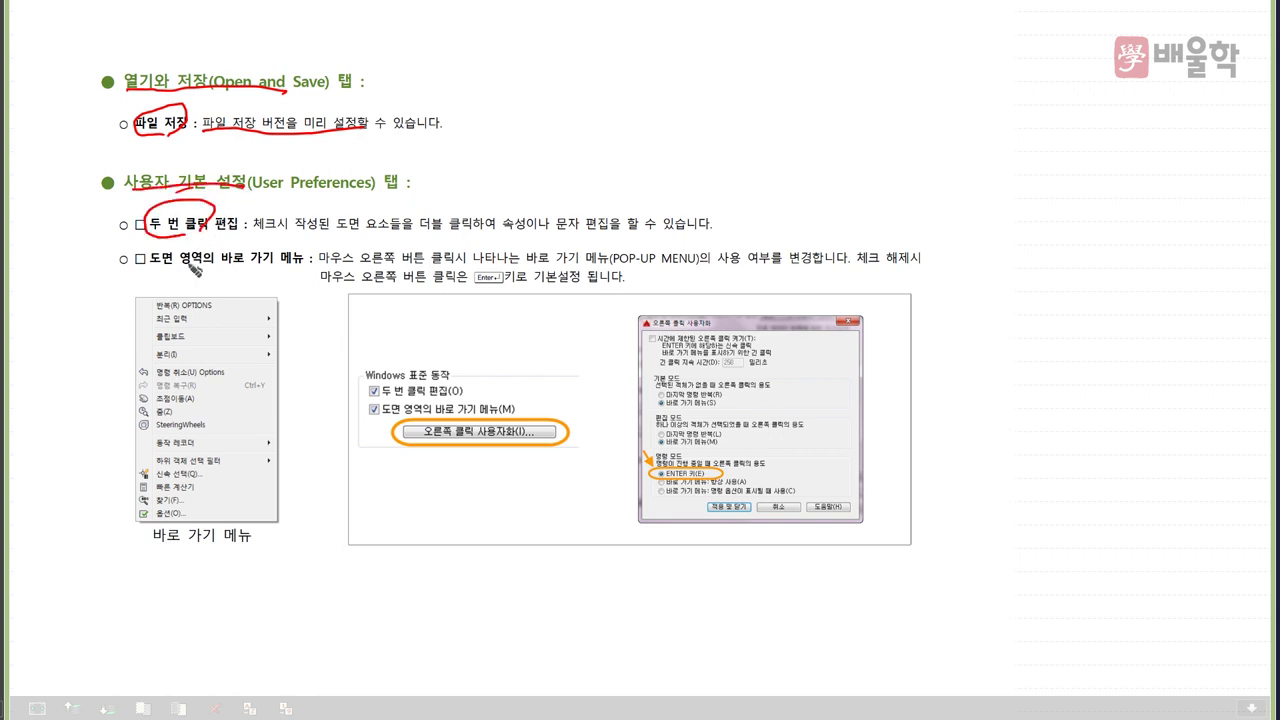
{"action": "mouse_move", "coordinate": [170, 264]}
{"action": "left_mouse_down"}
{"action": "mouse_move", "coordinate": [205, 243]}
{"action": "mouse_move", "coordinate": [242, 262]}
{"action": "mouse_move", "coordinate": [201, 274]}
{"action": "left_mouse_up"}
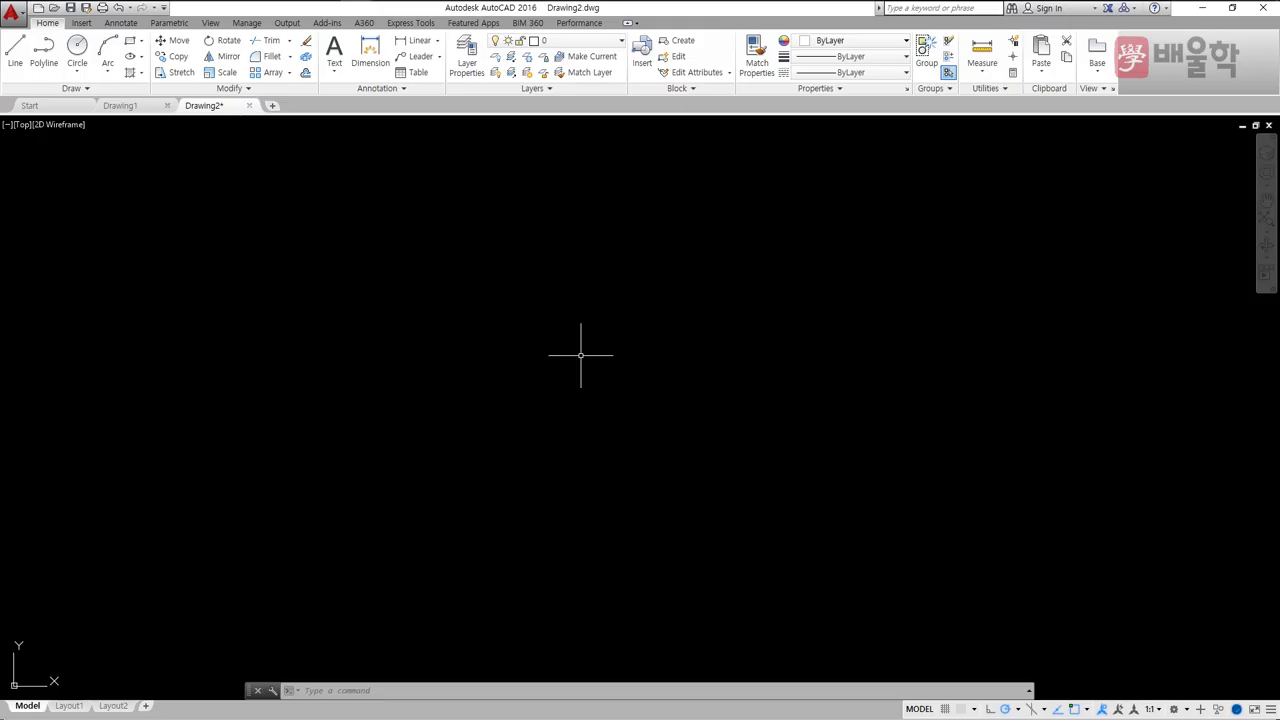
Step: Set the default file save format to AutoCAD 2000/LT2000 Drawing (*.dwg) in the open and save options
{"action": "type", "text": "options"}
{"action": "key", "text": "Return"}
{"action": "left_click", "coordinate": [493, 213]}
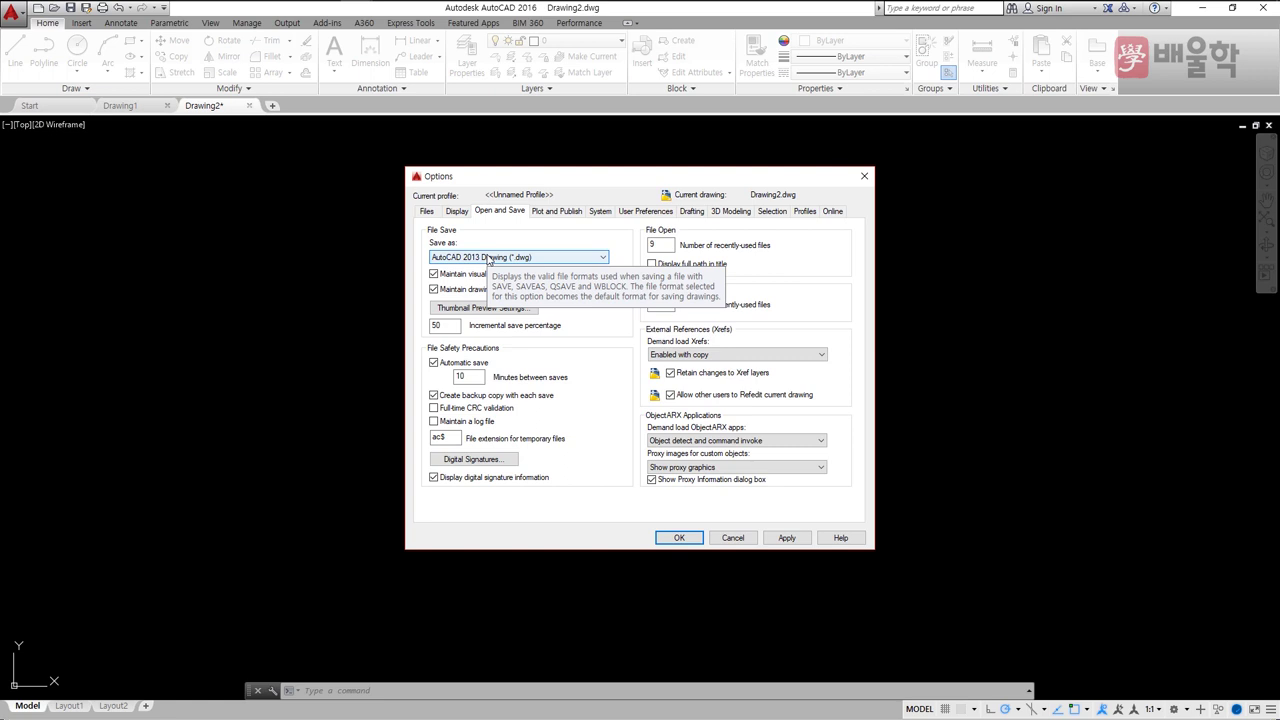
{"action": "left_click", "coordinate": [489, 257]}
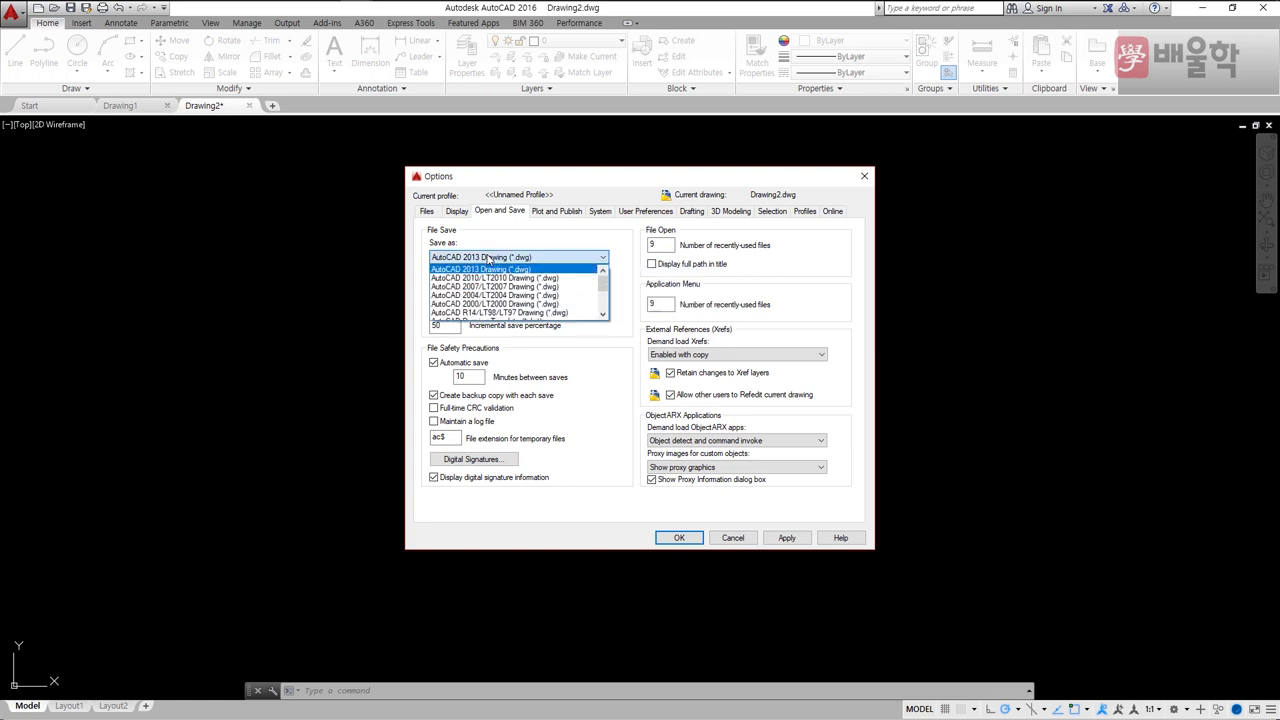
{"action": "left_click", "coordinate": [478, 304]}
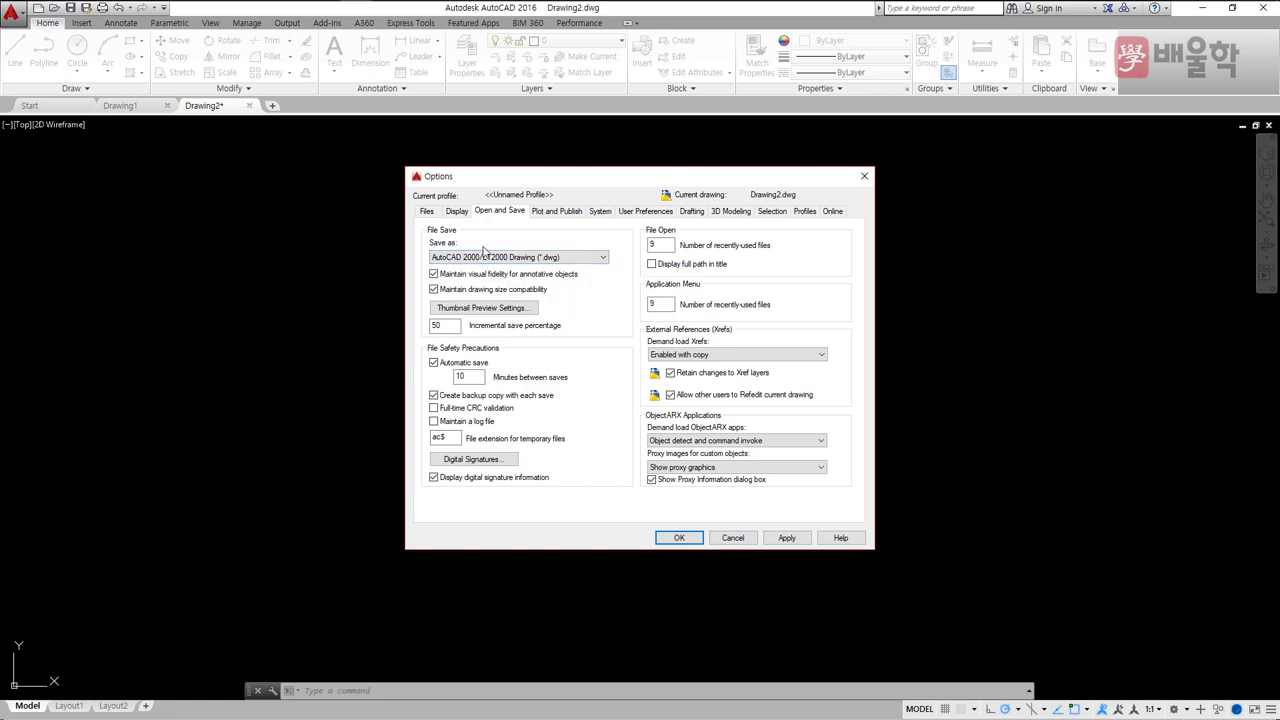
Step: Turn on double click editing in the user preferences and accept the options
{"action": "left_click", "coordinate": [644, 212]}
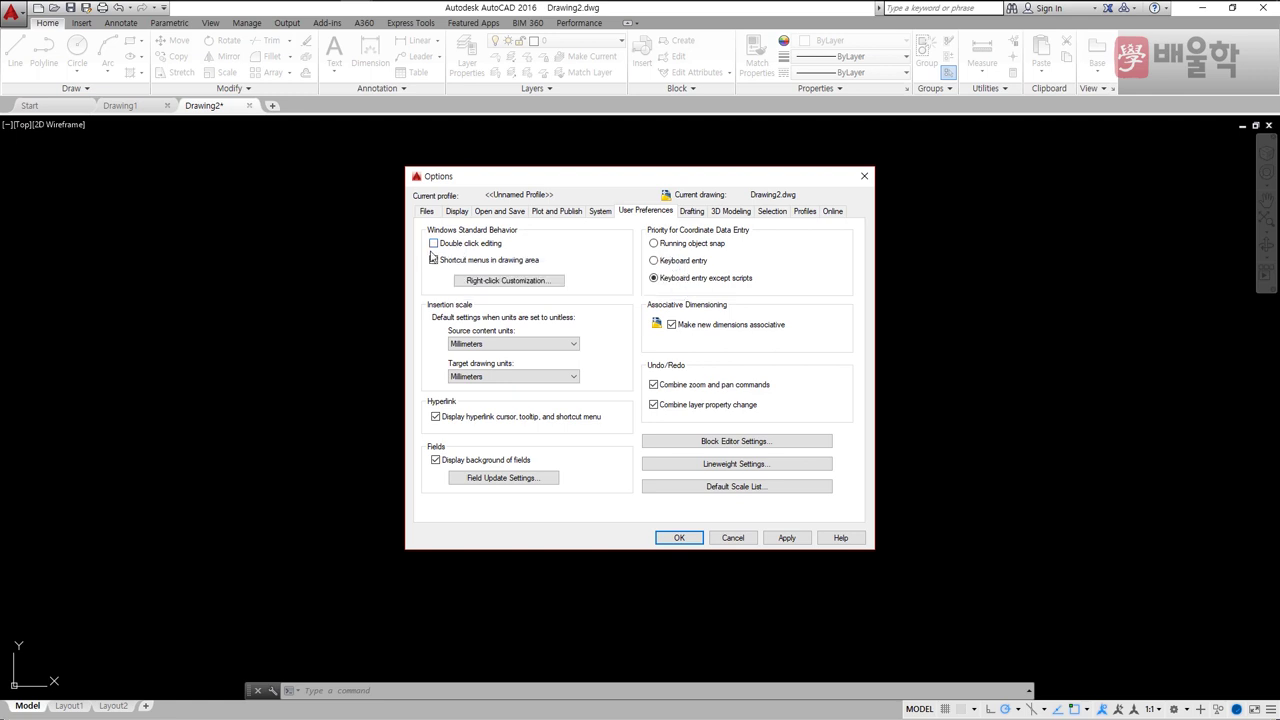
{"action": "left_click", "coordinate": [434, 244]}
{"action": "left_click", "coordinate": [678, 538]}
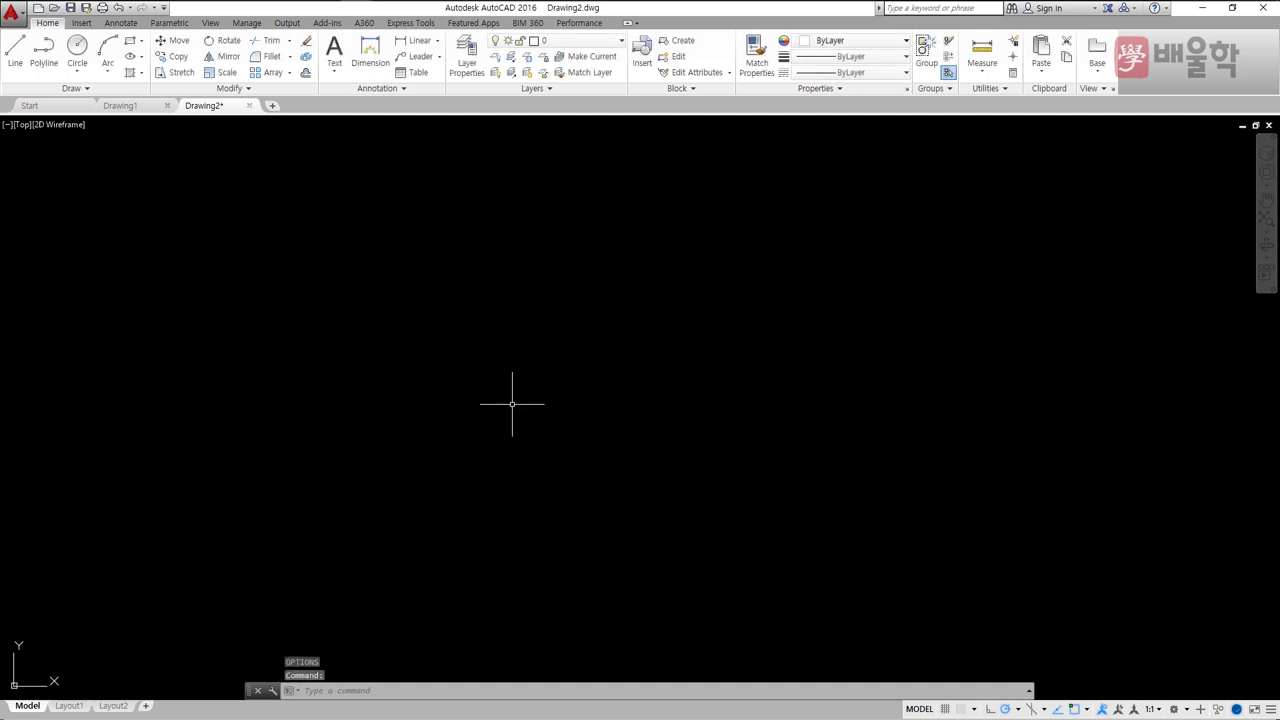
Step: Draw one diagonal line rising to the right, call up the shortcut menu during the command, and end the command
{"action": "type", "text": "l"}
{"action": "key", "text": "Return"}
{"action": "left_click", "coordinate": [421, 403]}
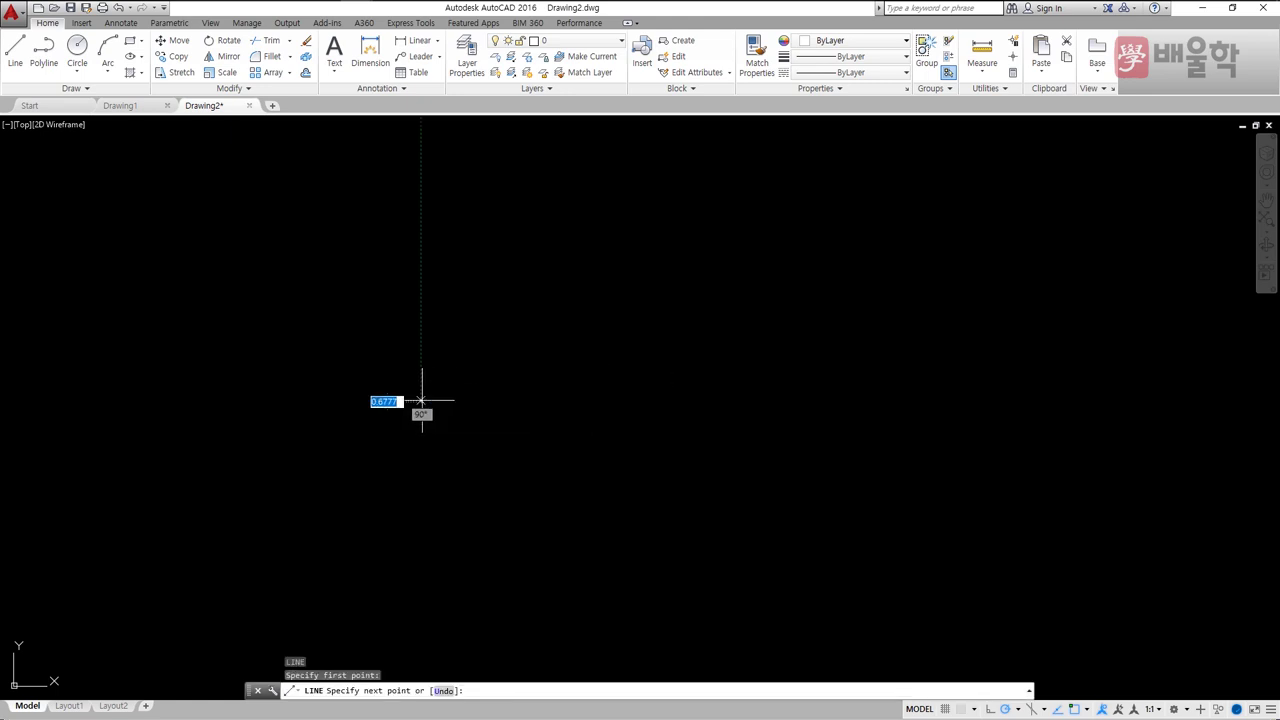
{"action": "left_click", "coordinate": [599, 317]}
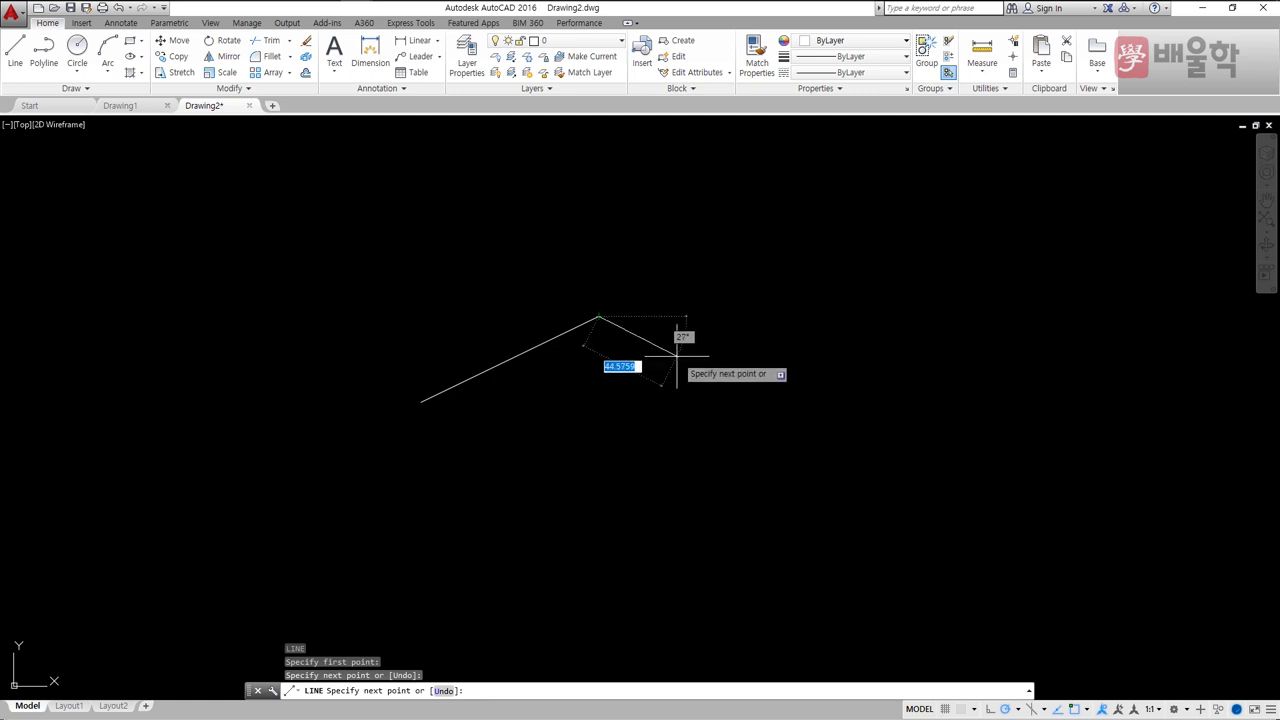
{"action": "right_click", "coordinate": [677, 355]}
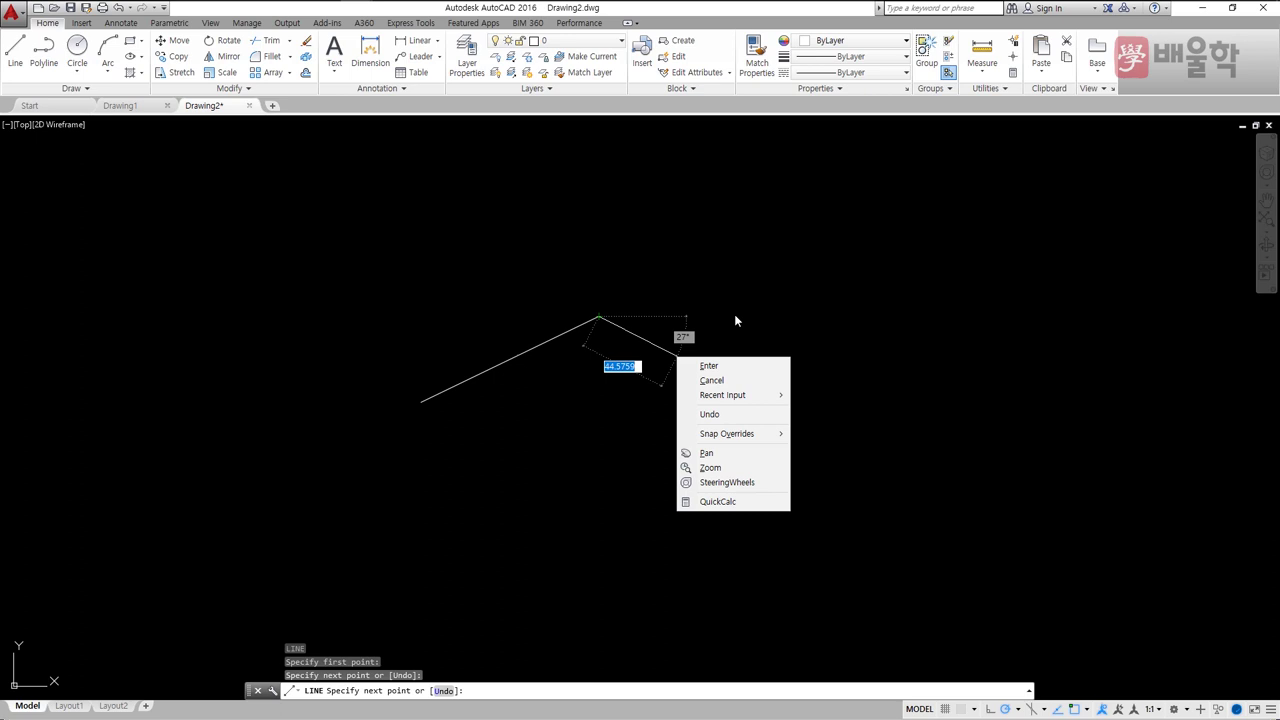
{"action": "key", "text": "Escape"}
{"action": "key", "text": "Escape"}
Step: Customize the right-click behavior so that it means ENTER while a command is in progress, and accept the options
{"action": "type", "text": "c"}
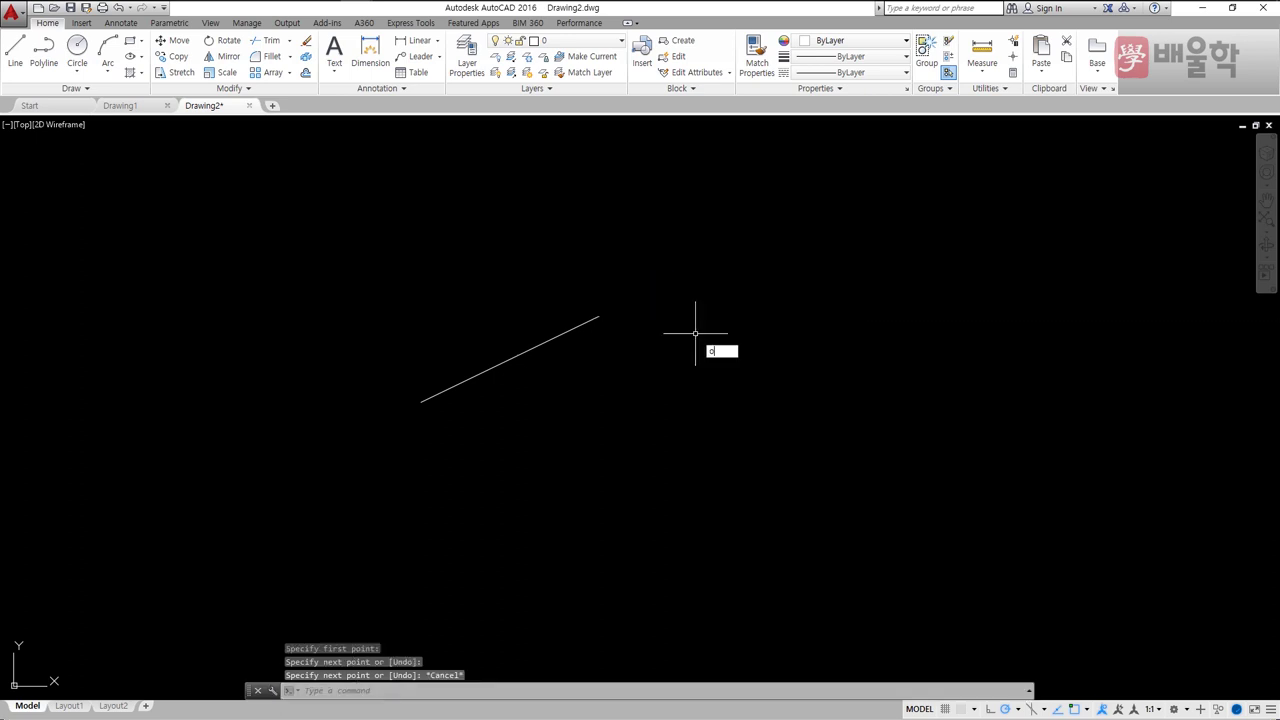
{"action": "type", "text": "p"}
{"action": "key", "text": "Return"}
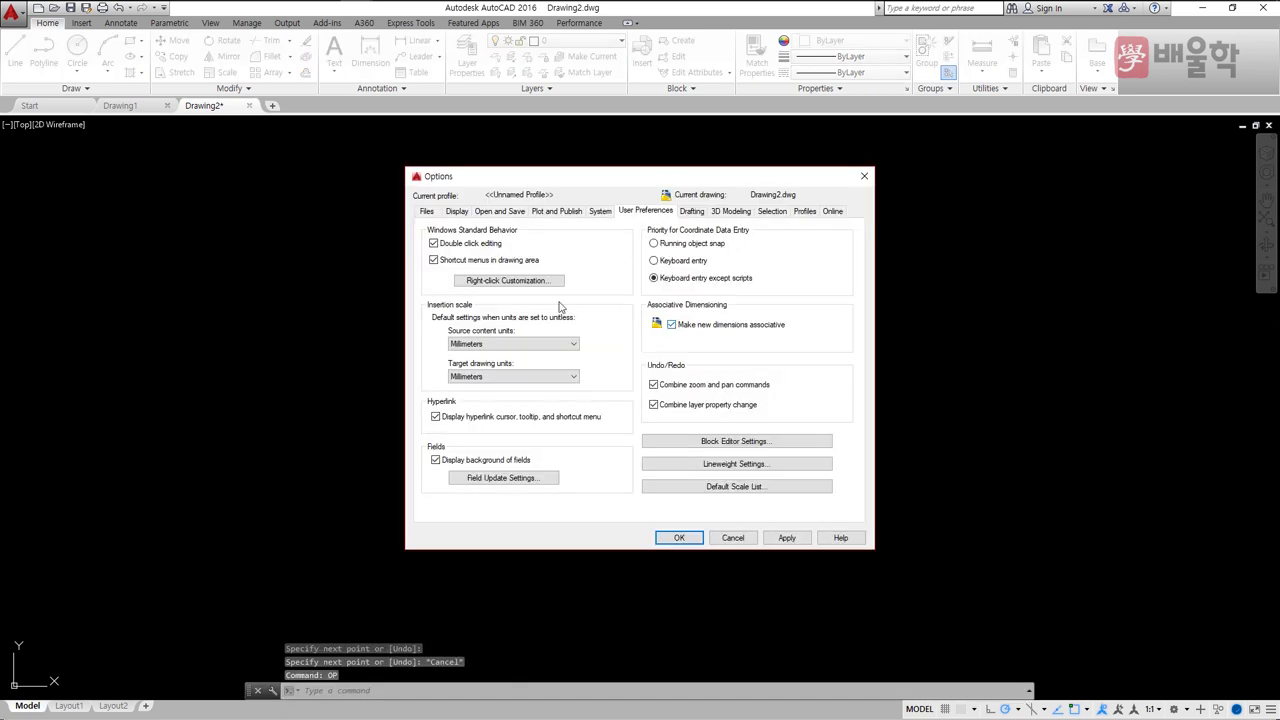
{"action": "left_click", "coordinate": [505, 286]}
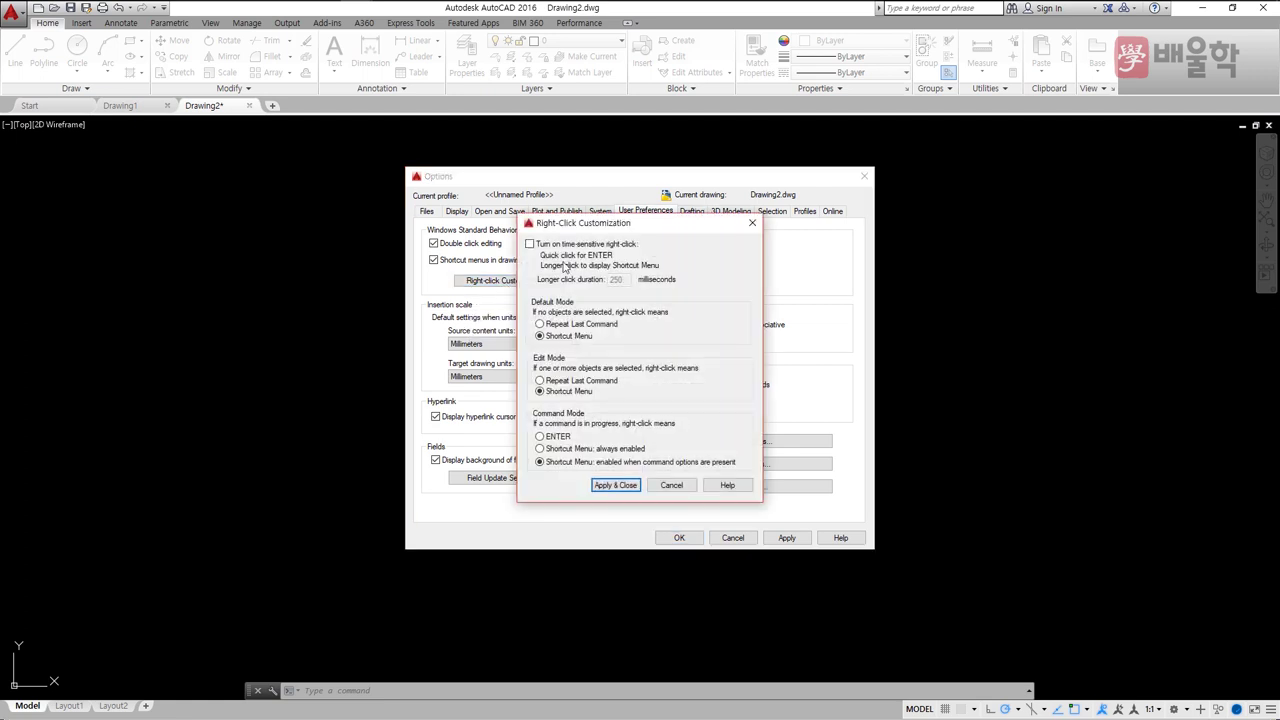
{"action": "left_click", "coordinate": [541, 437]}
{"action": "left_click", "coordinate": [616, 485]}
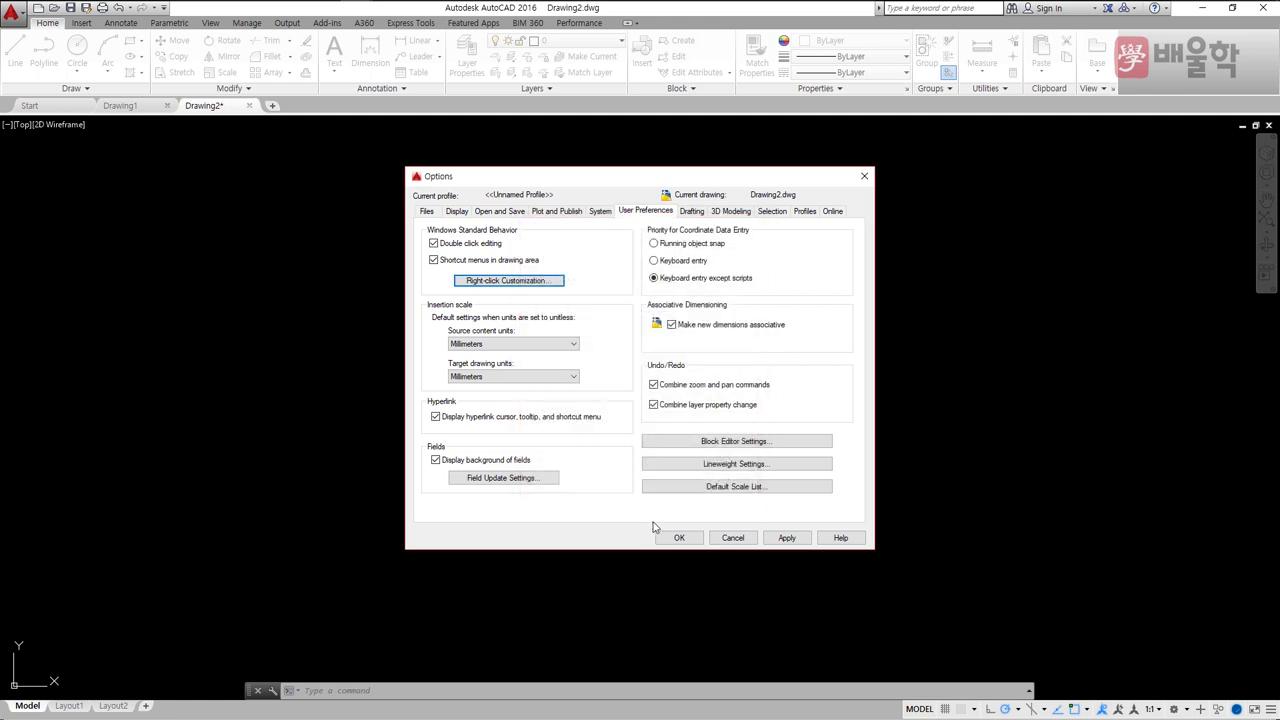
{"action": "left_click", "coordinate": [678, 539]}
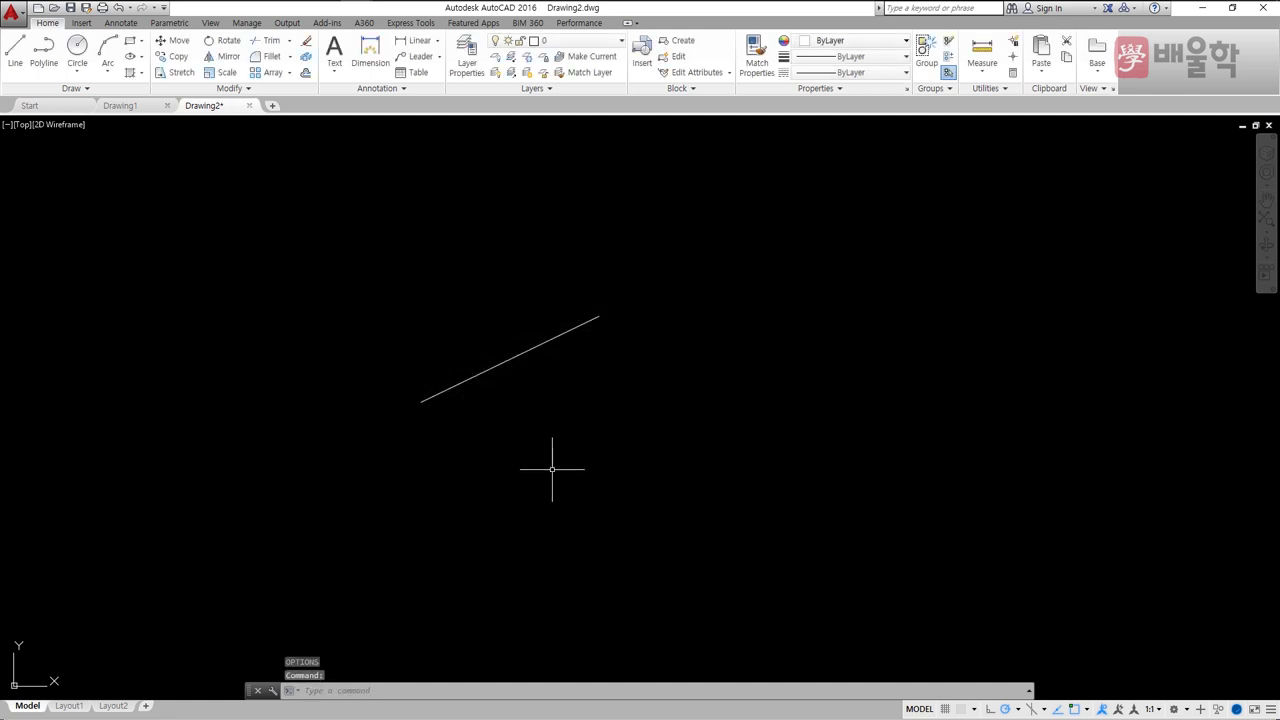
Step: Draw a second diagonal line below and to the right of the first one
{"action": "type", "text": "l"}
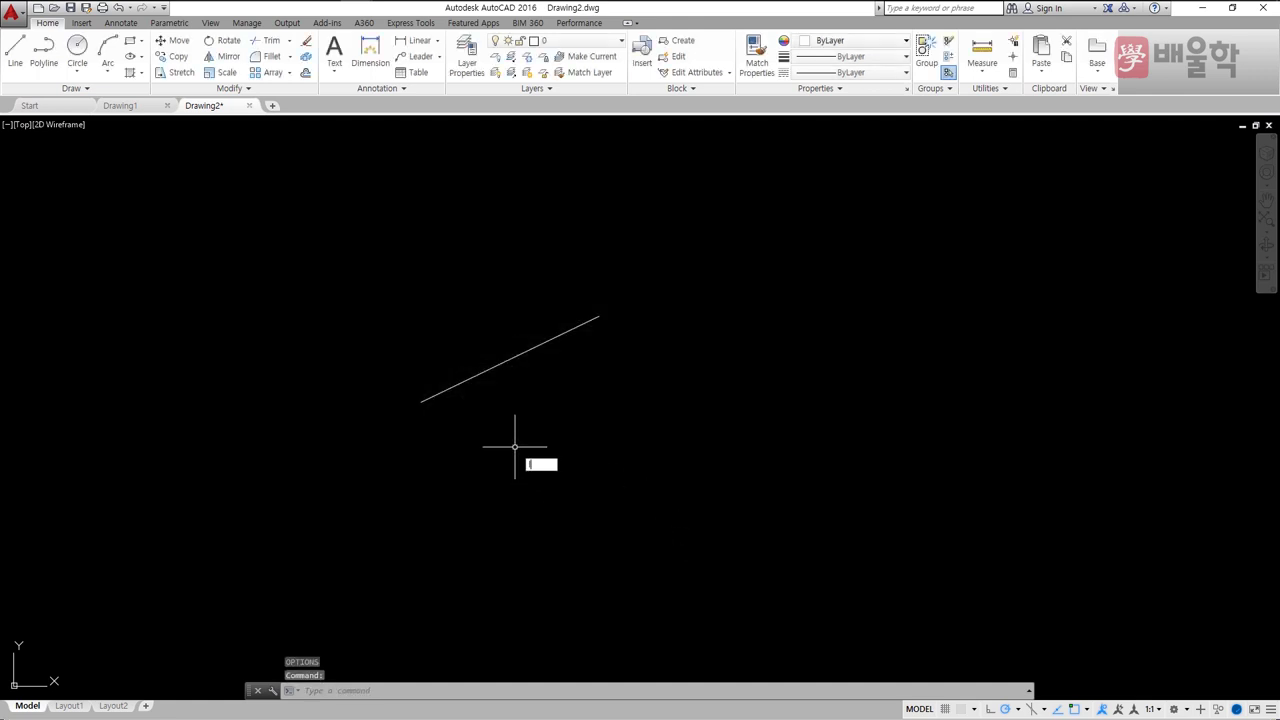
{"action": "key", "text": "Return"}
{"action": "left_click", "coordinate": [529, 418]}
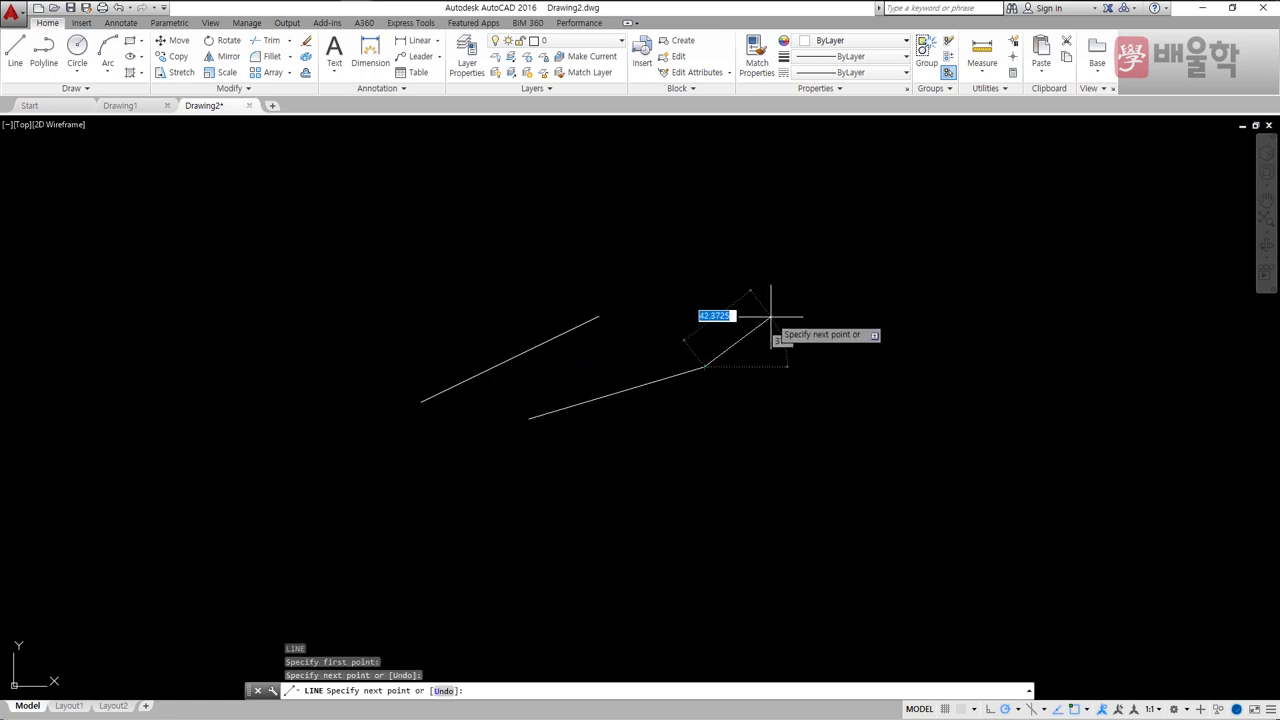
{"action": "key", "text": "Return"}
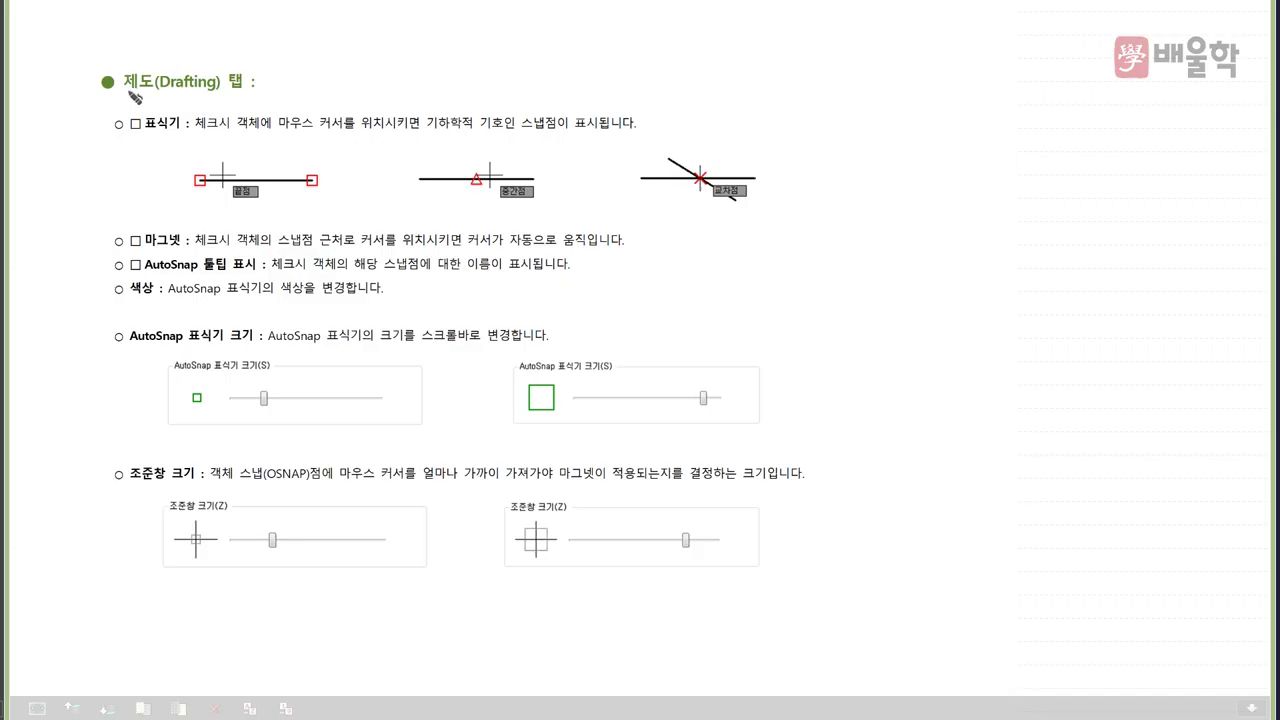
{"action": "left_click_drag", "start_coordinate": [122, 90], "coordinate": [237, 97]}
{"action": "left_click_drag", "start_coordinate": [143, 131], "coordinate": [178, 128]}
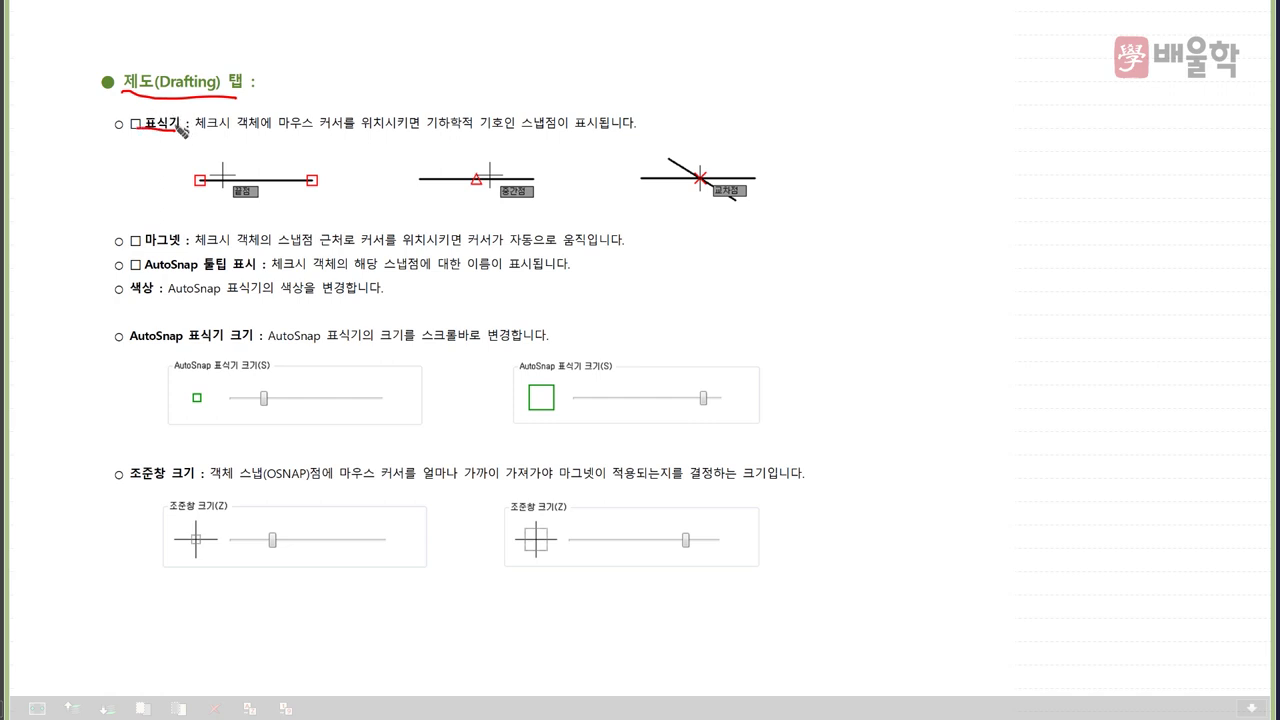
{"action": "mouse_move", "coordinate": [145, 249]}
{"action": "left_mouse_down"}
{"action": "mouse_move", "coordinate": [183, 252]}
{"action": "mouse_move", "coordinate": [148, 270]}
{"action": "mouse_move", "coordinate": [245, 269]}
{"action": "left_mouse_up"}
{"action": "left_click_drag", "start_coordinate": [131, 293], "coordinate": [157, 292]}
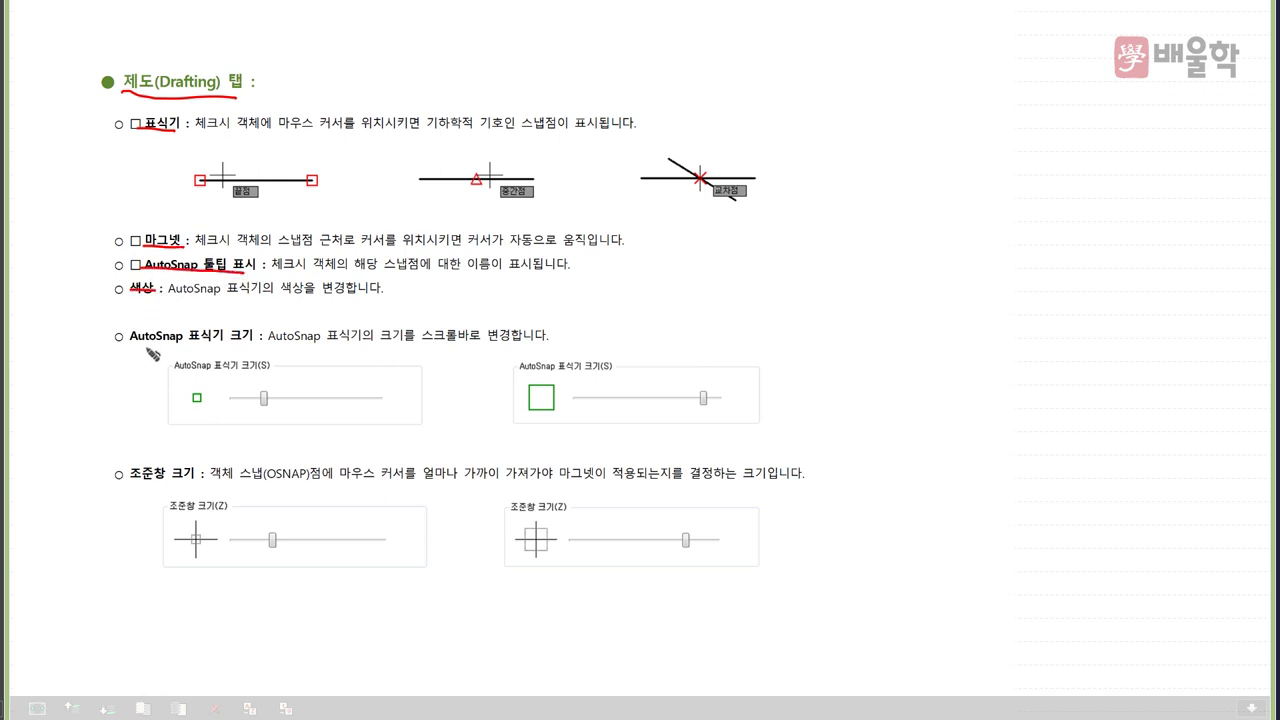
{"action": "left_click_drag", "start_coordinate": [126, 346], "coordinate": [248, 348]}
{"action": "left_click_drag", "start_coordinate": [128, 479], "coordinate": [191, 482]}
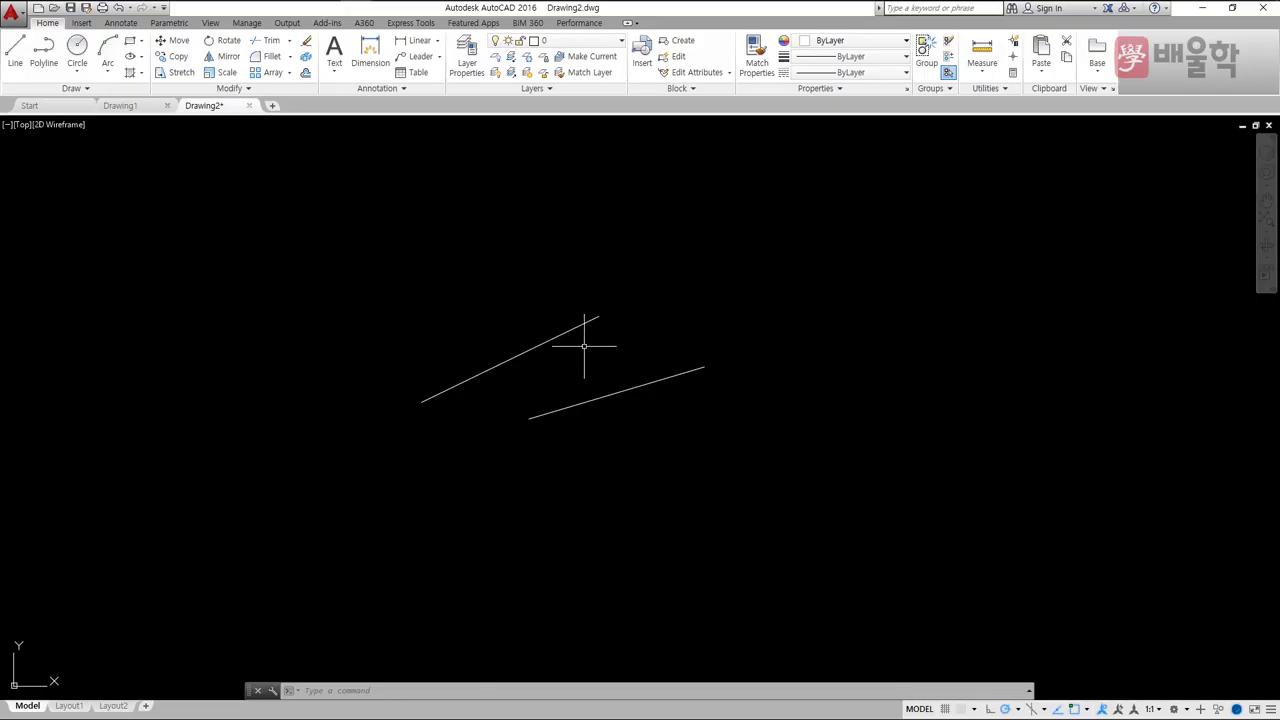
Step: Set the 2D AutoSnap marker color of the 2D model space to Yellow through the drafting options
{"action": "type", "text": "o"}
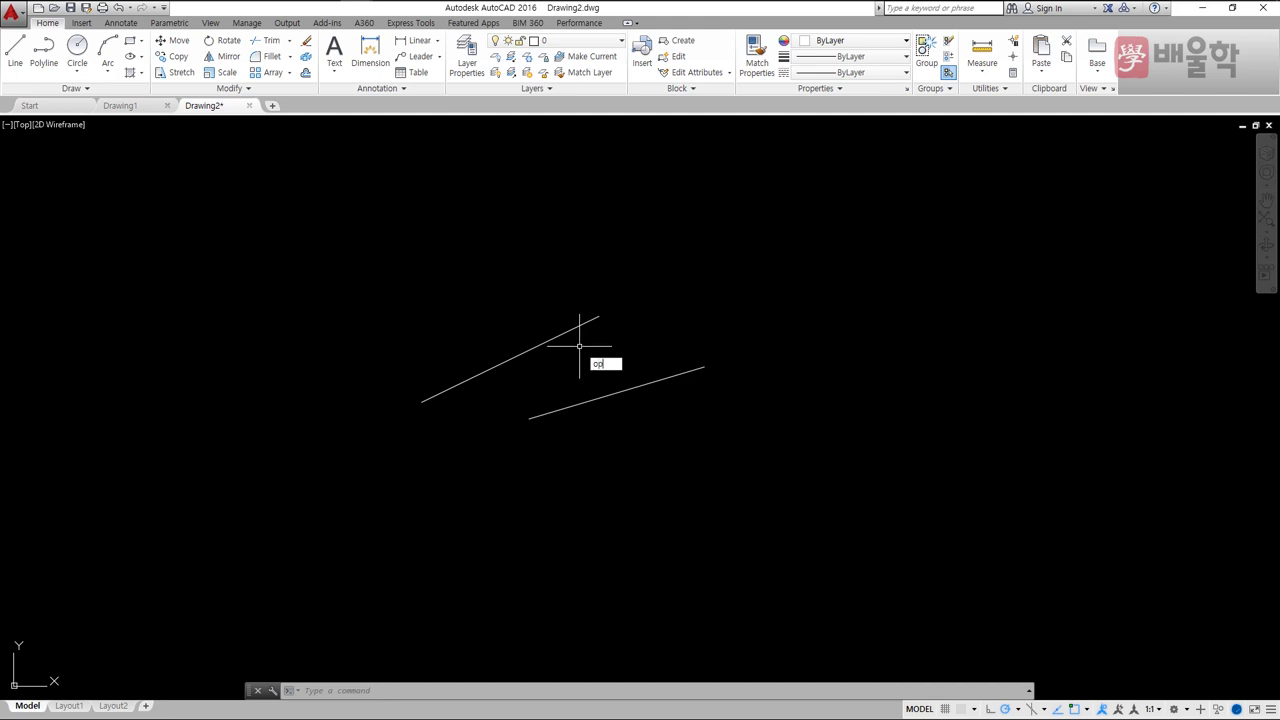
{"action": "type", "text": "p"}
{"action": "key", "text": "Return"}
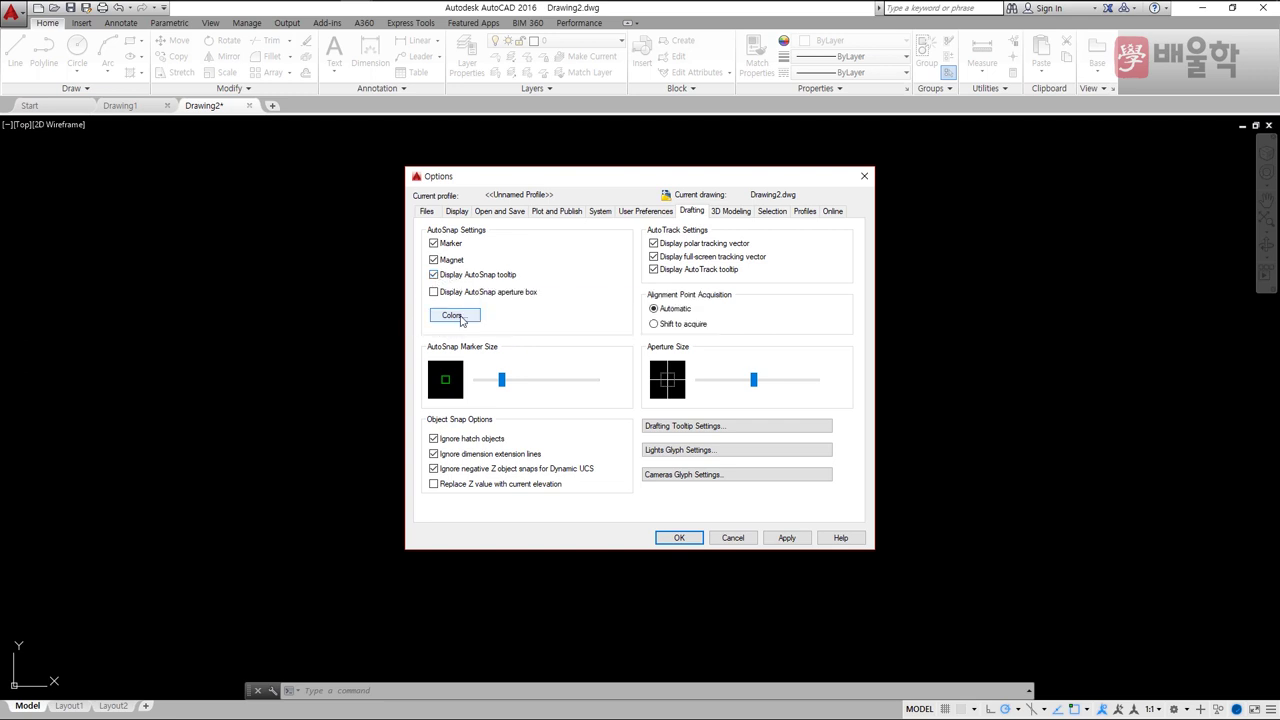
{"action": "left_click", "coordinate": [457, 316]}
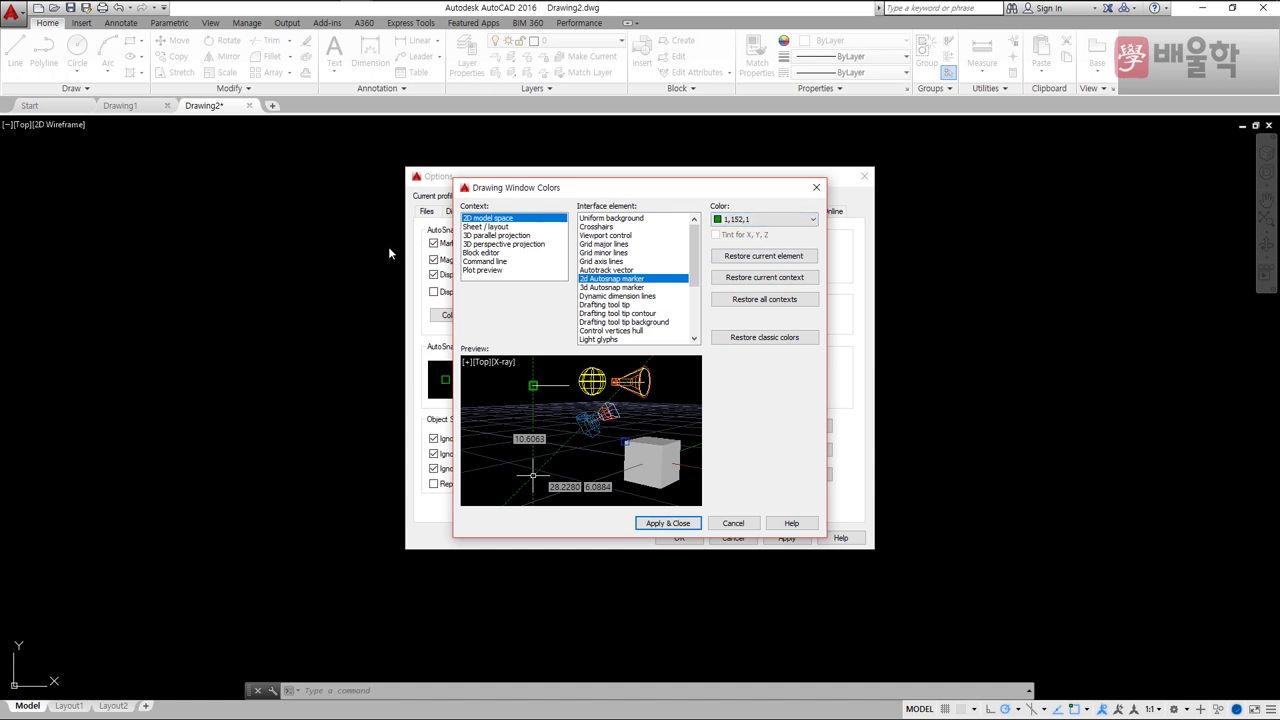
{"action": "left_click", "coordinate": [737, 226]}
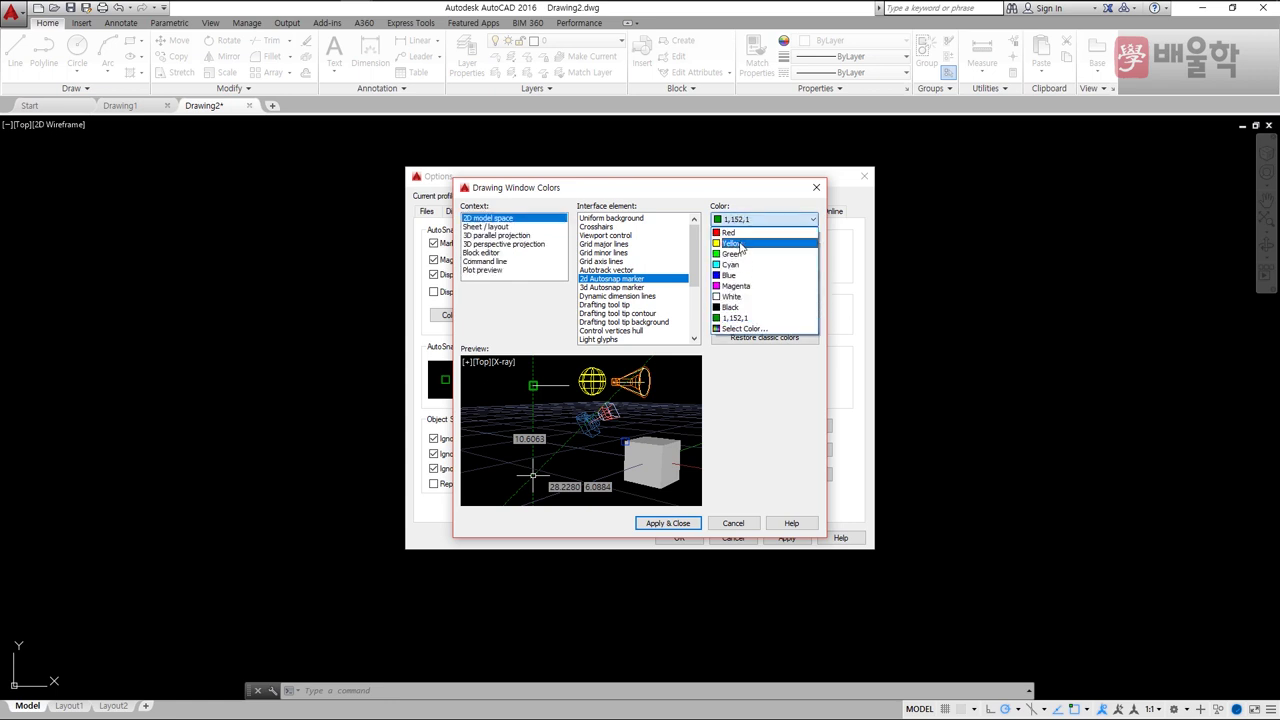
{"action": "left_click", "coordinate": [739, 246]}
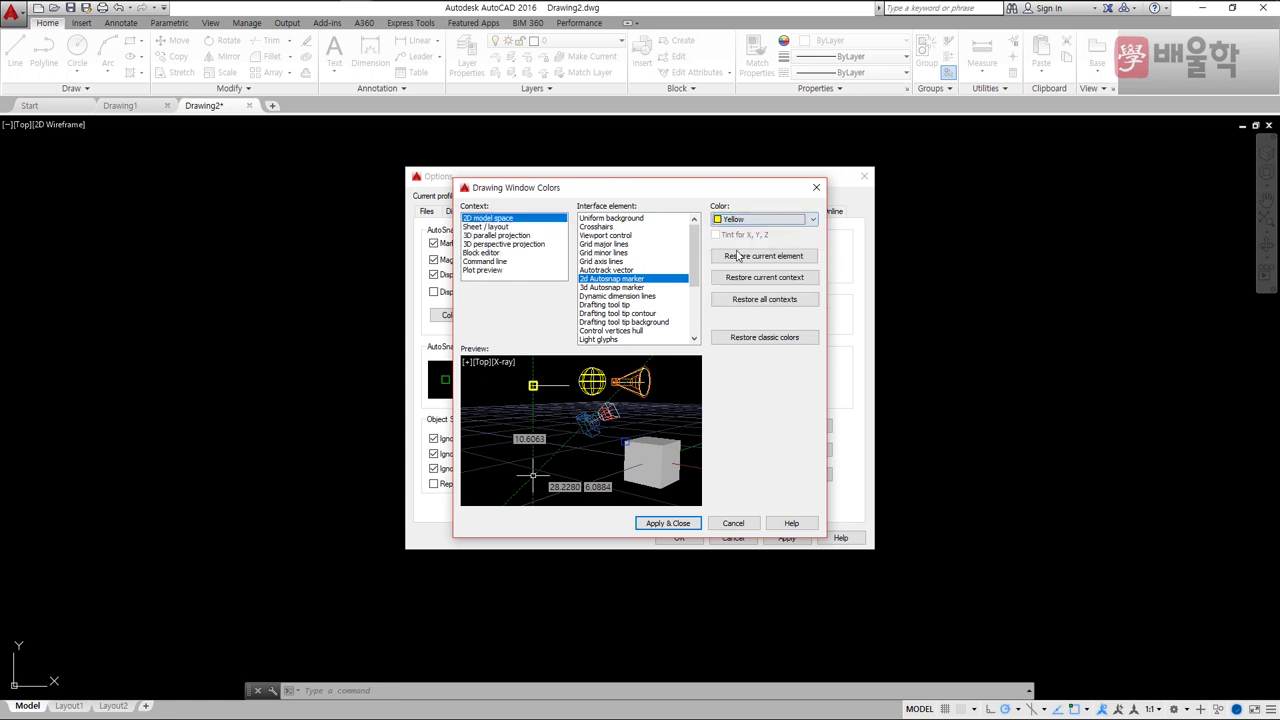
{"action": "left_click", "coordinate": [662, 524]}
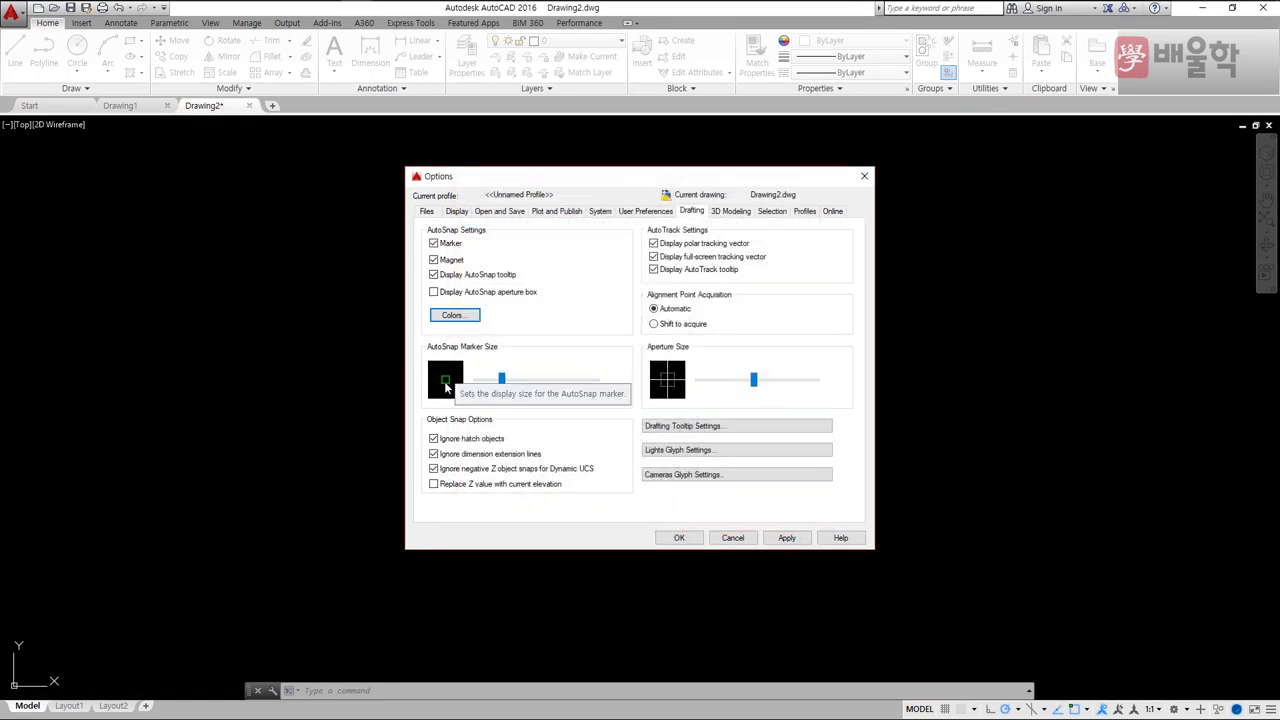
Step: Slightly enlarge the AutoSnap marker size and reduce the aperture size in the drafting options
{"action": "left_click", "coordinate": [502, 381]}
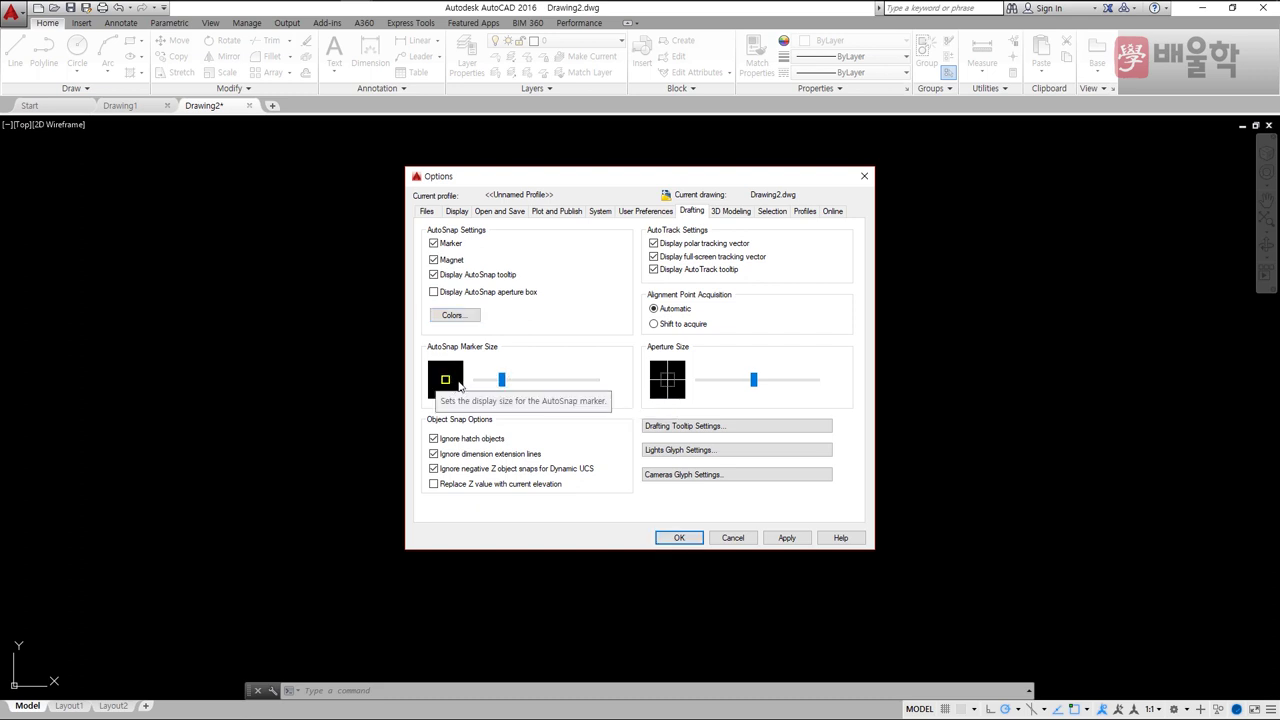
{"action": "mouse_move", "coordinate": [503, 382]}
{"action": "left_mouse_down"}
{"action": "mouse_move", "coordinate": [541, 388]}
{"action": "mouse_move", "coordinate": [508, 386]}
{"action": "left_mouse_up"}
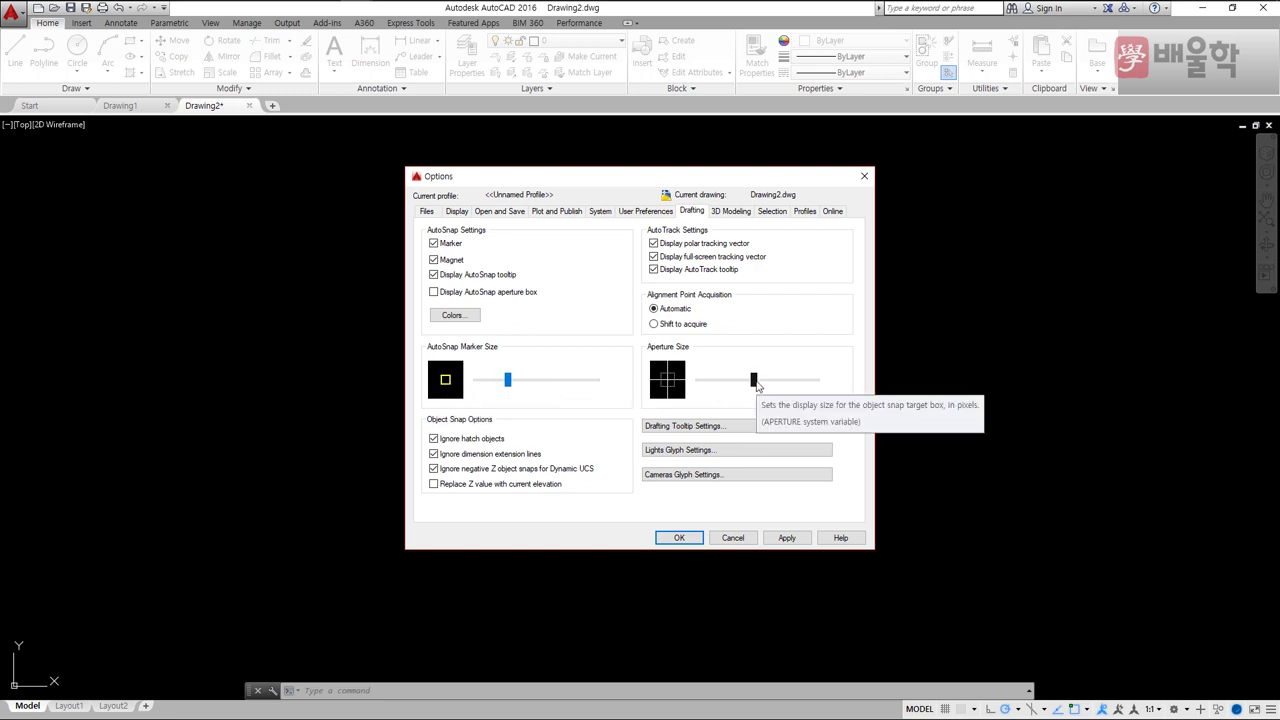
{"action": "left_click_drag", "start_coordinate": [755, 383], "coordinate": [741, 386]}
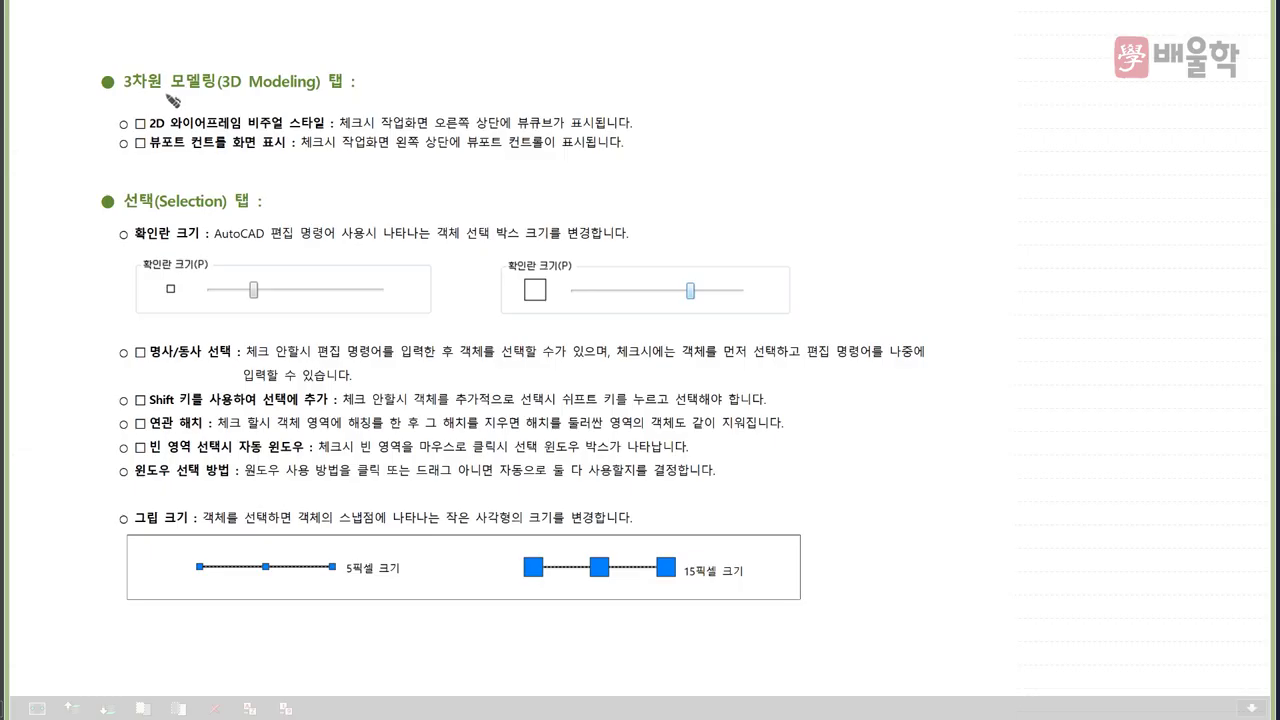
{"action": "left_click_drag", "start_coordinate": [124, 93], "coordinate": [256, 99]}
{"action": "mouse_move", "coordinate": [214, 156]}
{"action": "left_mouse_down"}
{"action": "mouse_move", "coordinate": [163, 148]}
{"action": "mouse_move", "coordinate": [158, 118]}
{"action": "mouse_move", "coordinate": [228, 148]}
{"action": "left_mouse_up"}
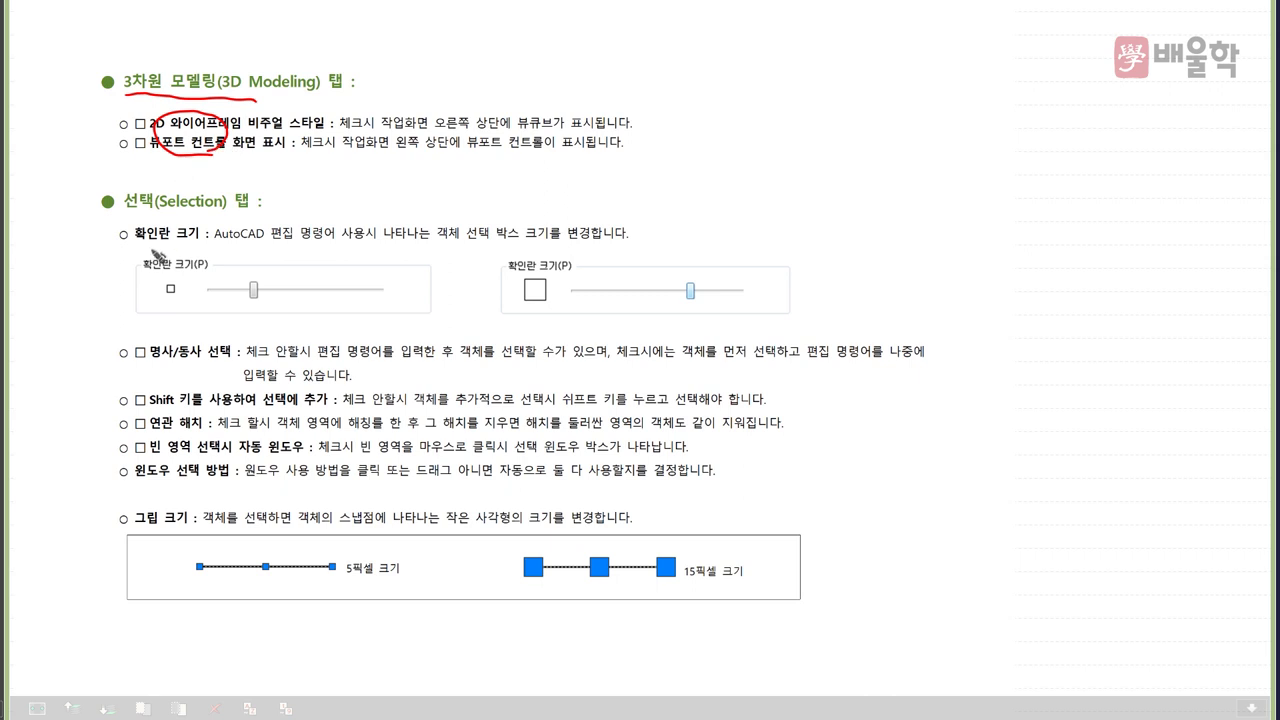
{"action": "left_click_drag", "start_coordinate": [126, 211], "coordinate": [227, 213]}
{"action": "left_click_drag", "start_coordinate": [135, 240], "coordinate": [200, 240]}
{"action": "mouse_move", "coordinate": [126, 336]}
{"action": "left_mouse_down"}
{"action": "mouse_move", "coordinate": [86, 408]}
{"action": "mouse_move", "coordinate": [84, 445]}
{"action": "mouse_move", "coordinate": [104, 495]}
{"action": "mouse_move", "coordinate": [152, 530]}
{"action": "left_mouse_up"}
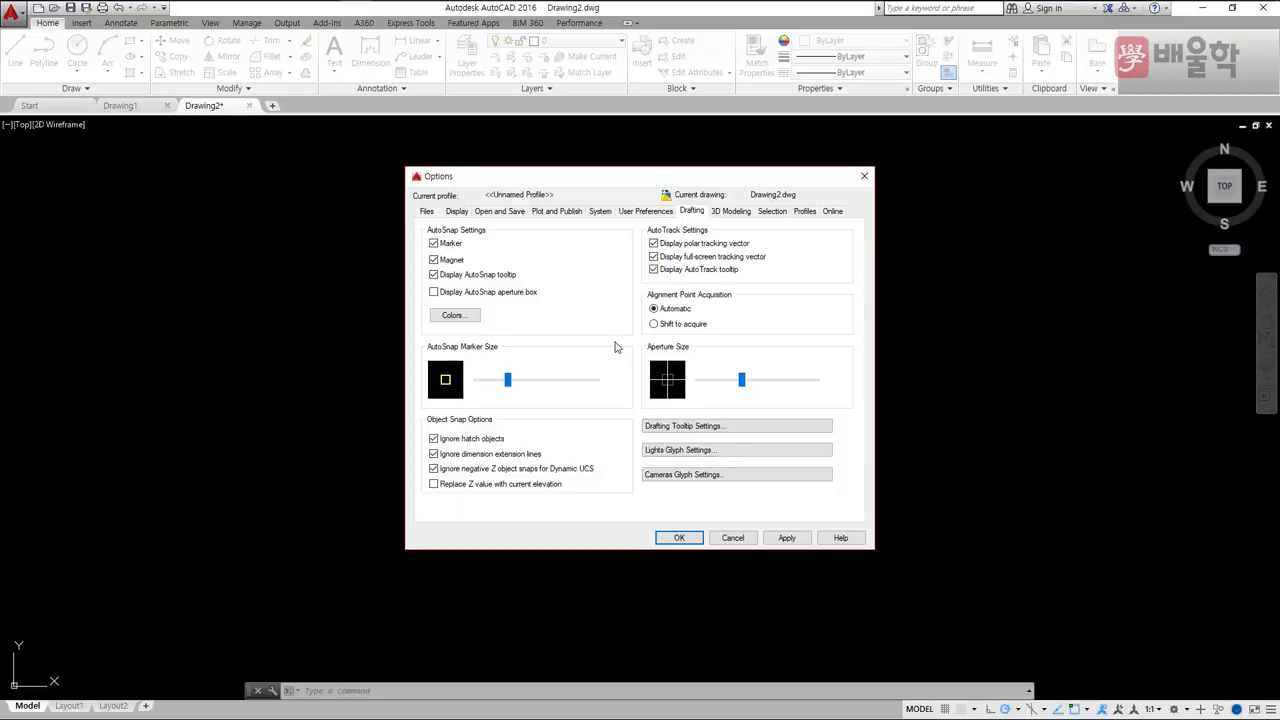
Step: Turn off the ViewCube for the 2D Wireframe visual style and the viewport controls in the 3D modeling options, and close the navigation bar
{"action": "left_click", "coordinate": [729, 212]}
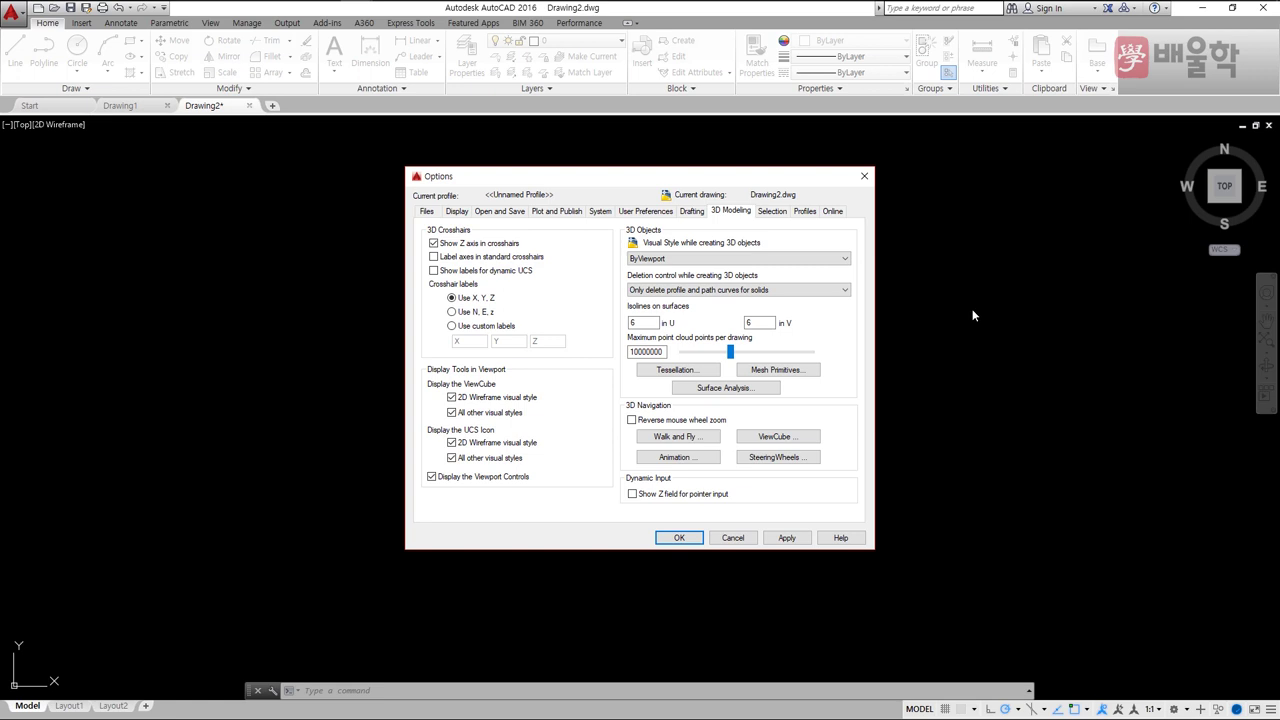
{"action": "left_click", "coordinate": [452, 398]}
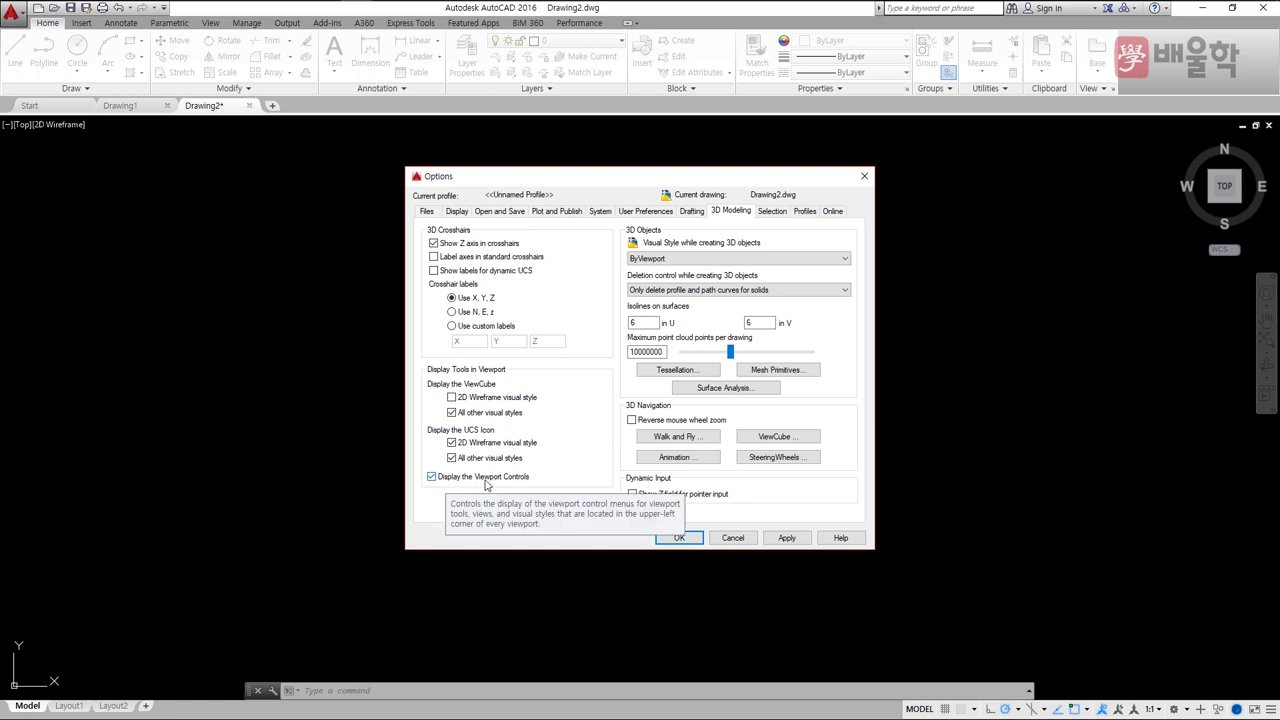
{"action": "left_click", "coordinate": [432, 478]}
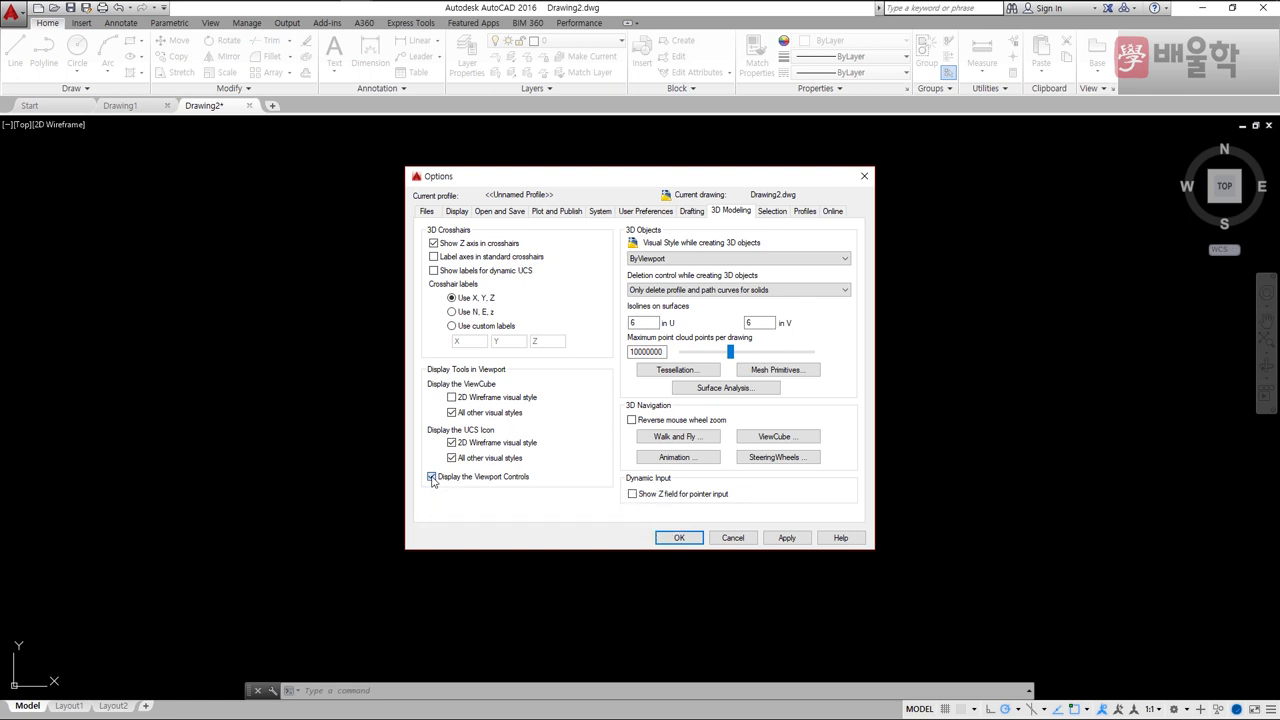
{"action": "left_click", "coordinate": [678, 539]}
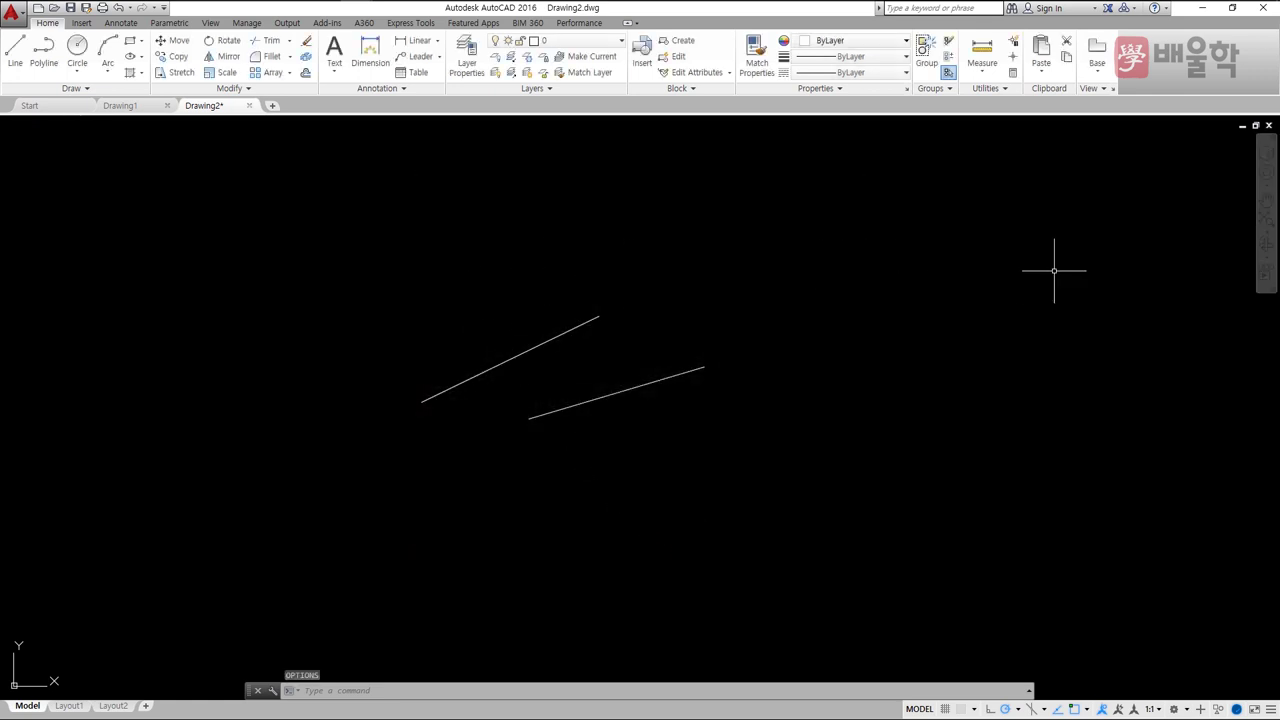
{"action": "left_click", "coordinate": [1272, 141]}
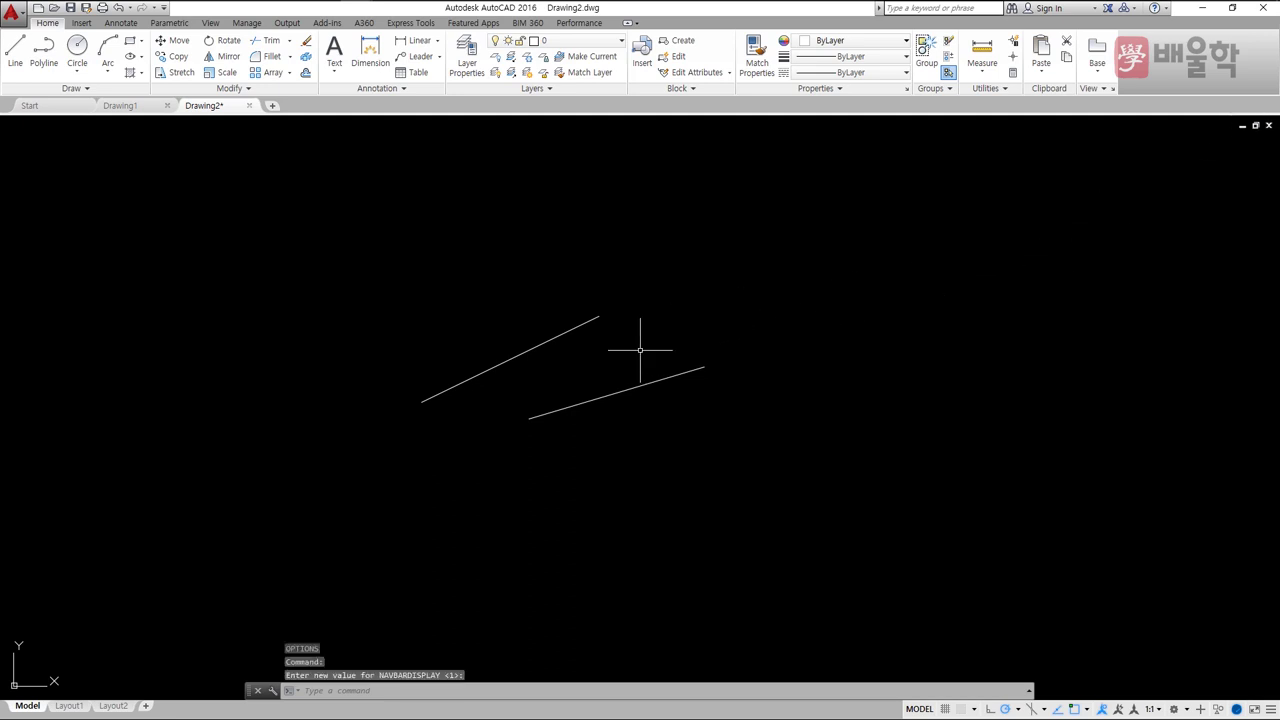
Step: Reduce the pickbox size to its minimum in the selection options and try it out with the ERASE command
{"action": "type", "text": "op"}
{"action": "key", "text": "Return"}
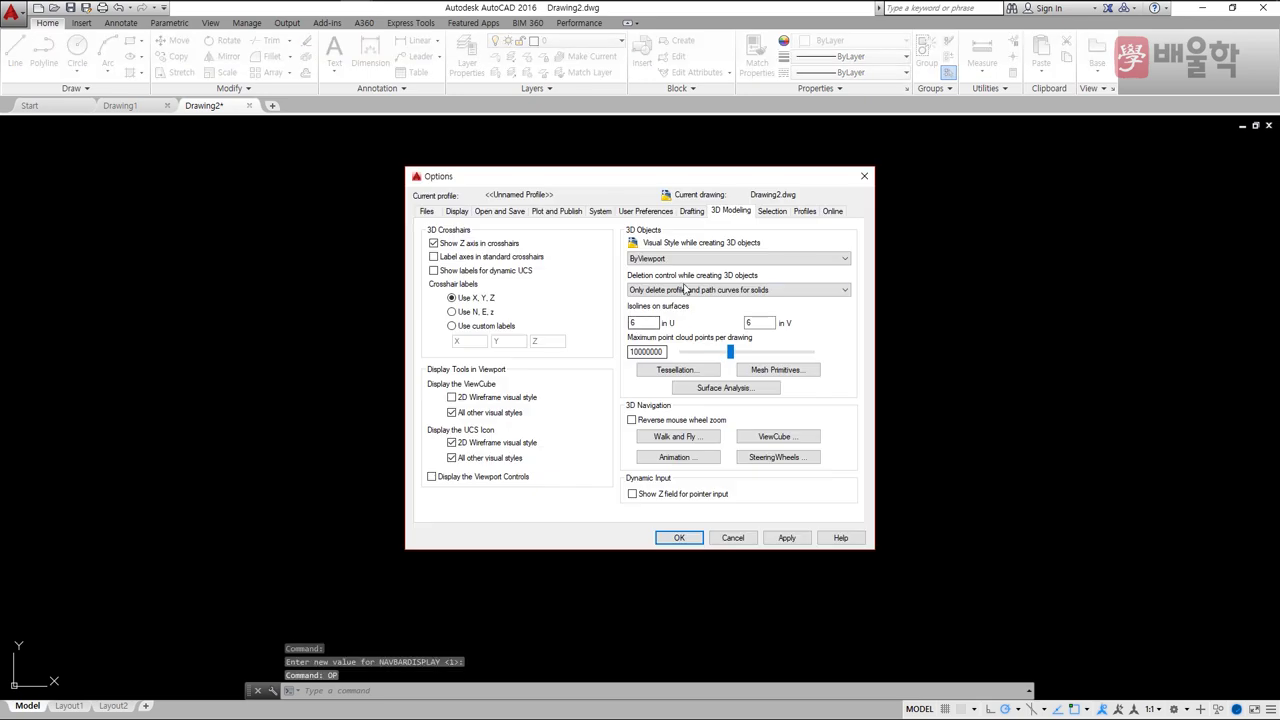
{"action": "left_click", "coordinate": [773, 212]}
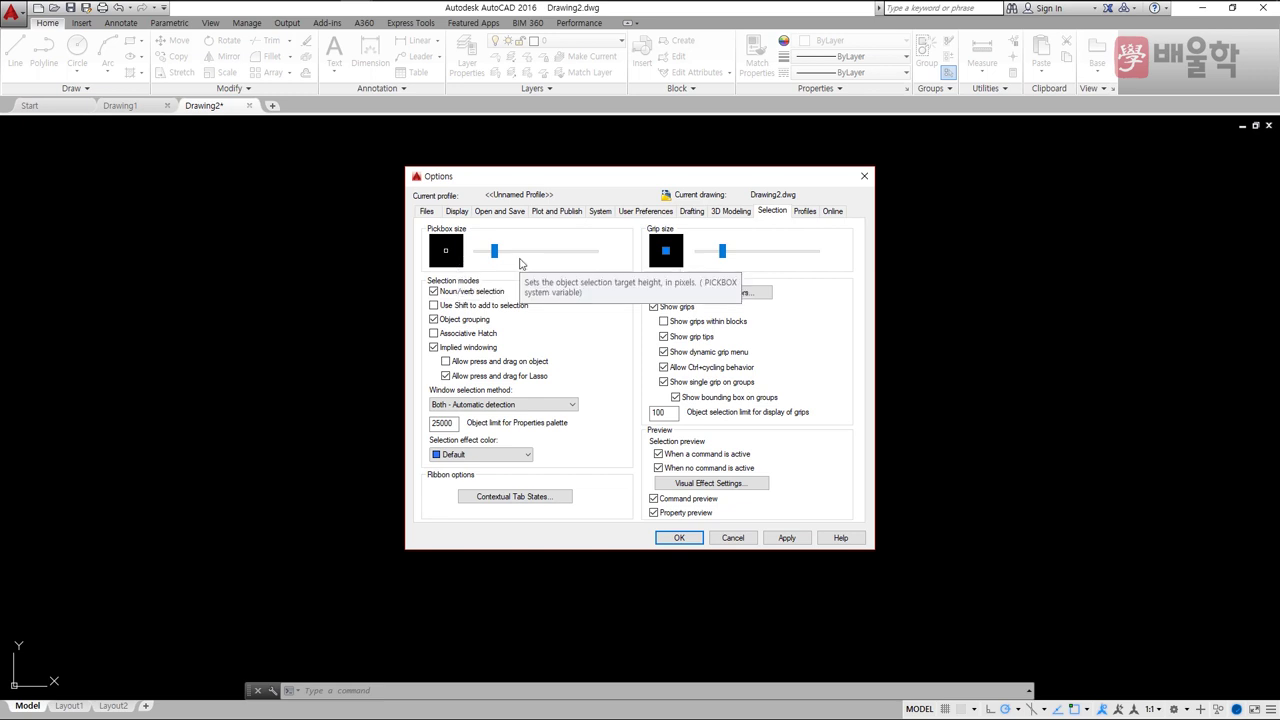
{"action": "left_click_drag", "start_coordinate": [494, 262], "coordinate": [476, 258]}
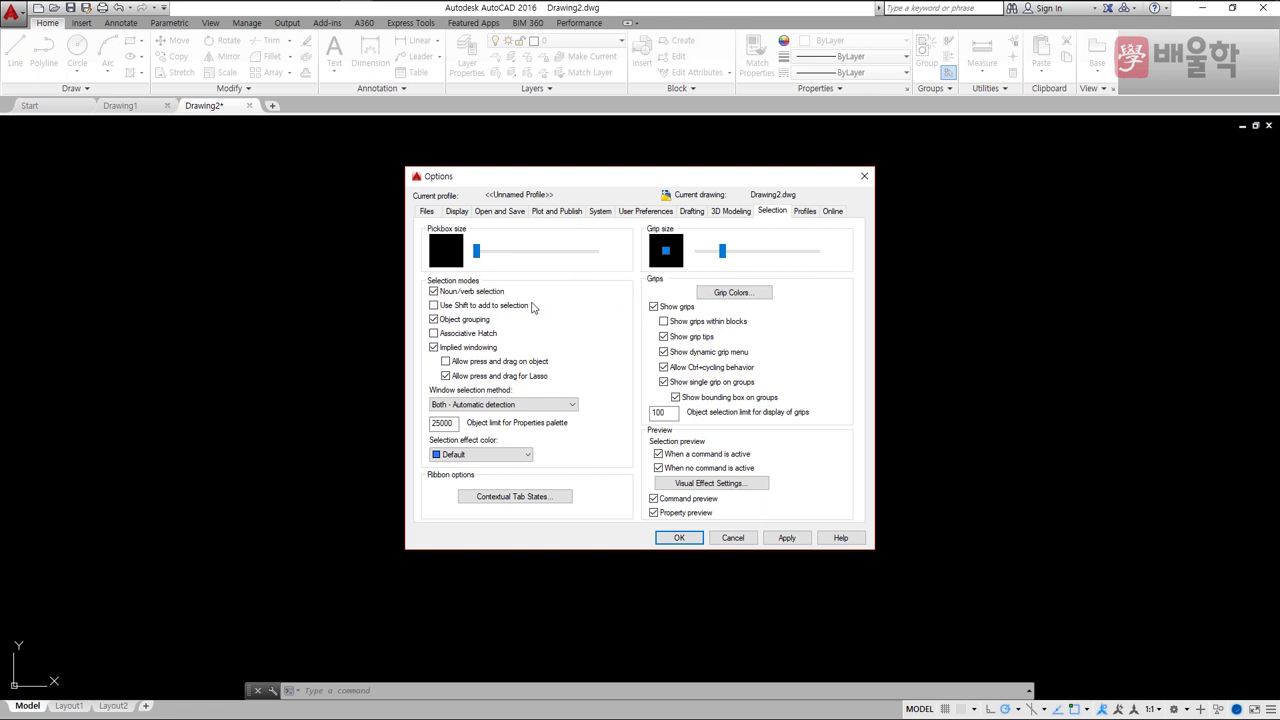
{"action": "left_click", "coordinate": [678, 538]}
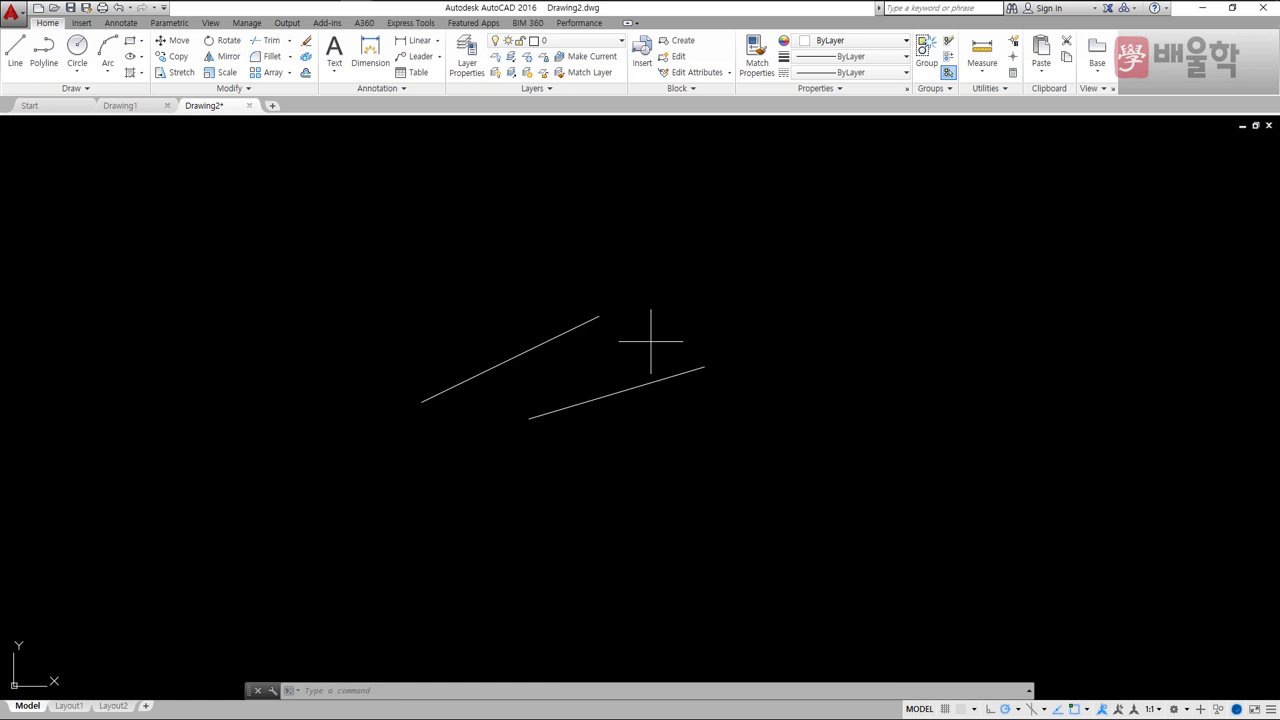
{"action": "type", "text": "e"}
{"action": "key", "text": "Return"}
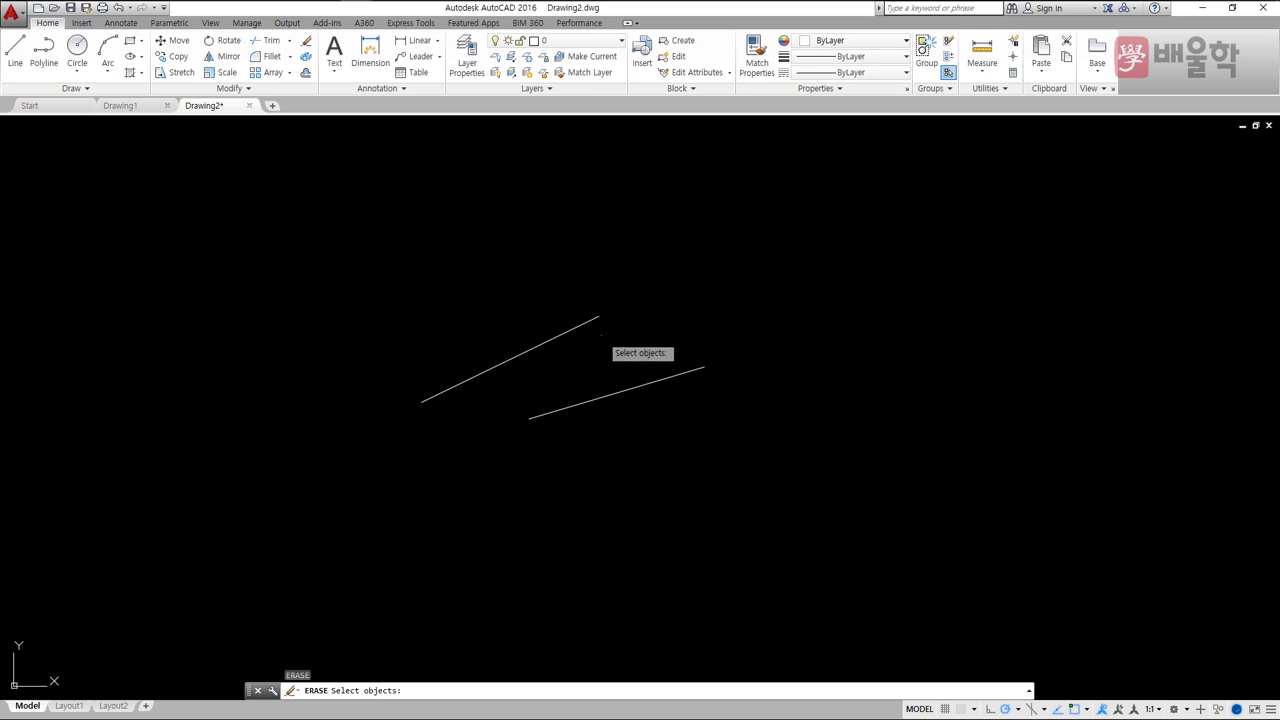
{"action": "key", "text": "Escape"}
Step: Enlarge the pickbox size to roughly a third of its range in the selection options and accept the options
{"action": "type", "text": "op"}
{"action": "key", "text": "Return"}
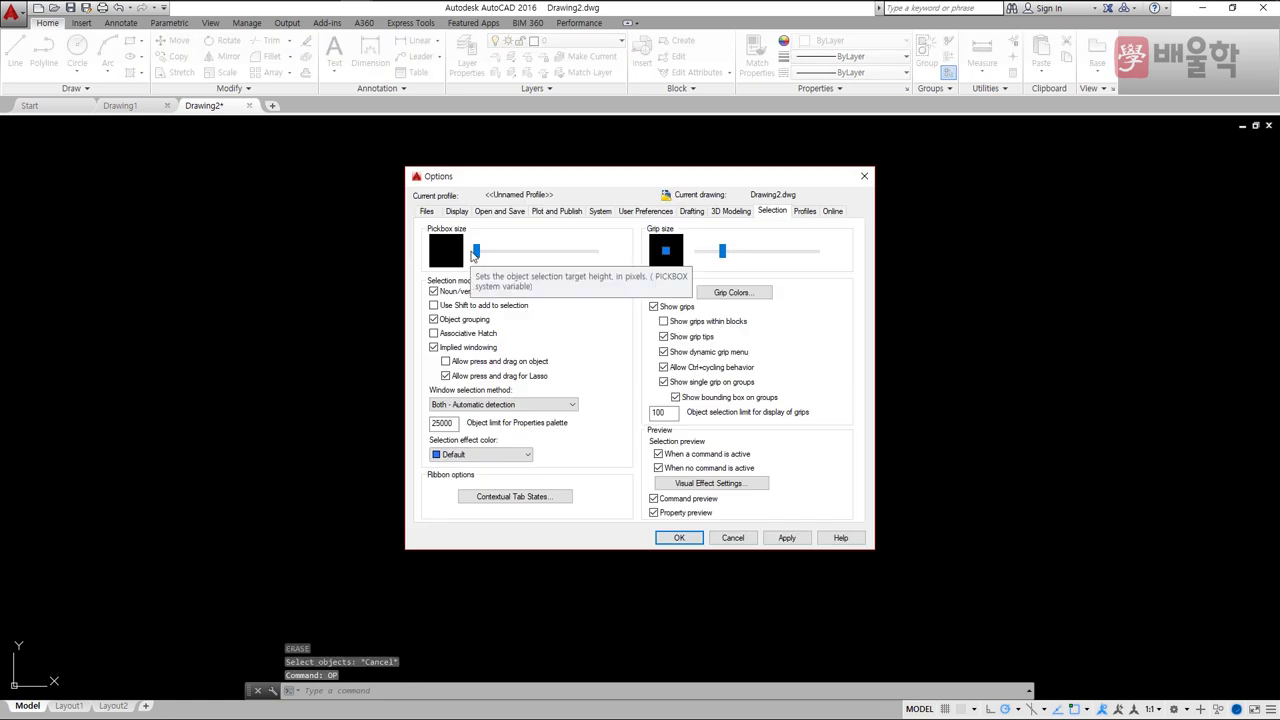
{"action": "left_click_drag", "start_coordinate": [478, 253], "coordinate": [514, 257]}
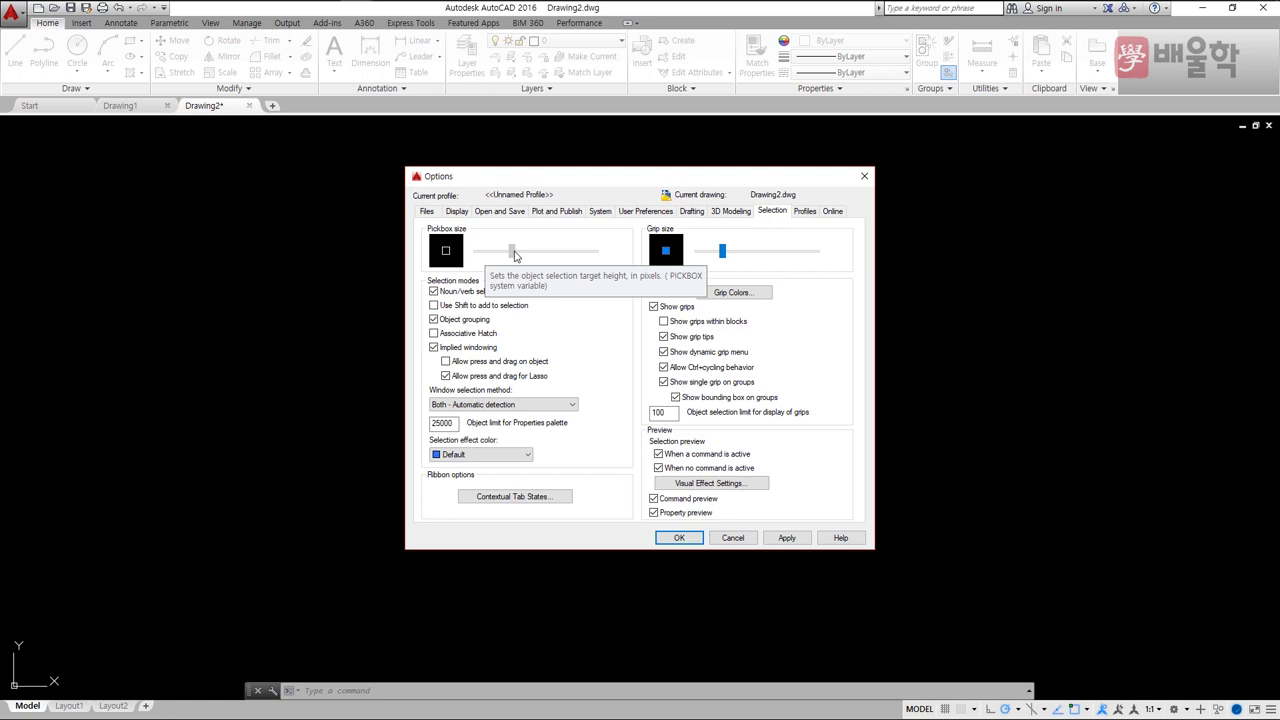
{"action": "left_click_drag", "start_coordinate": [514, 257], "coordinate": [511, 253]}
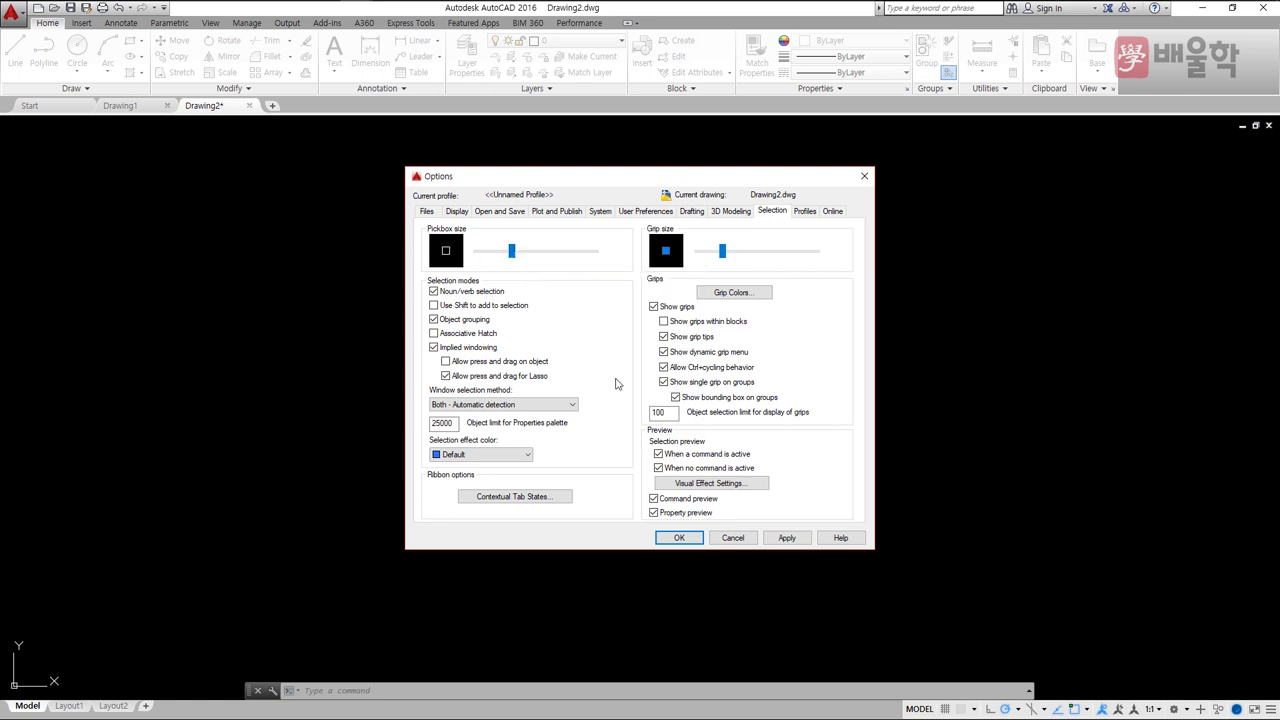
{"action": "left_click", "coordinate": [679, 539]}
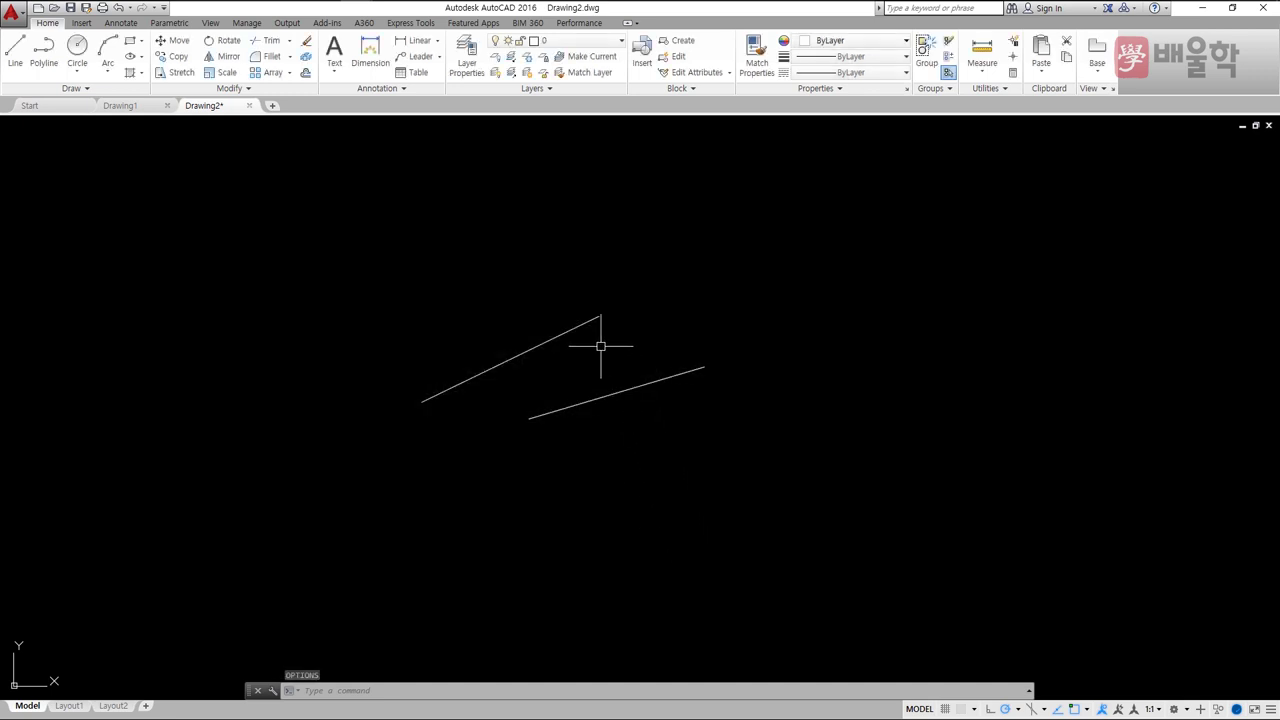
Step: Erase both diagonal lines by picking them individually
{"action": "type", "text": "e"}
{"action": "key", "text": "Return"}
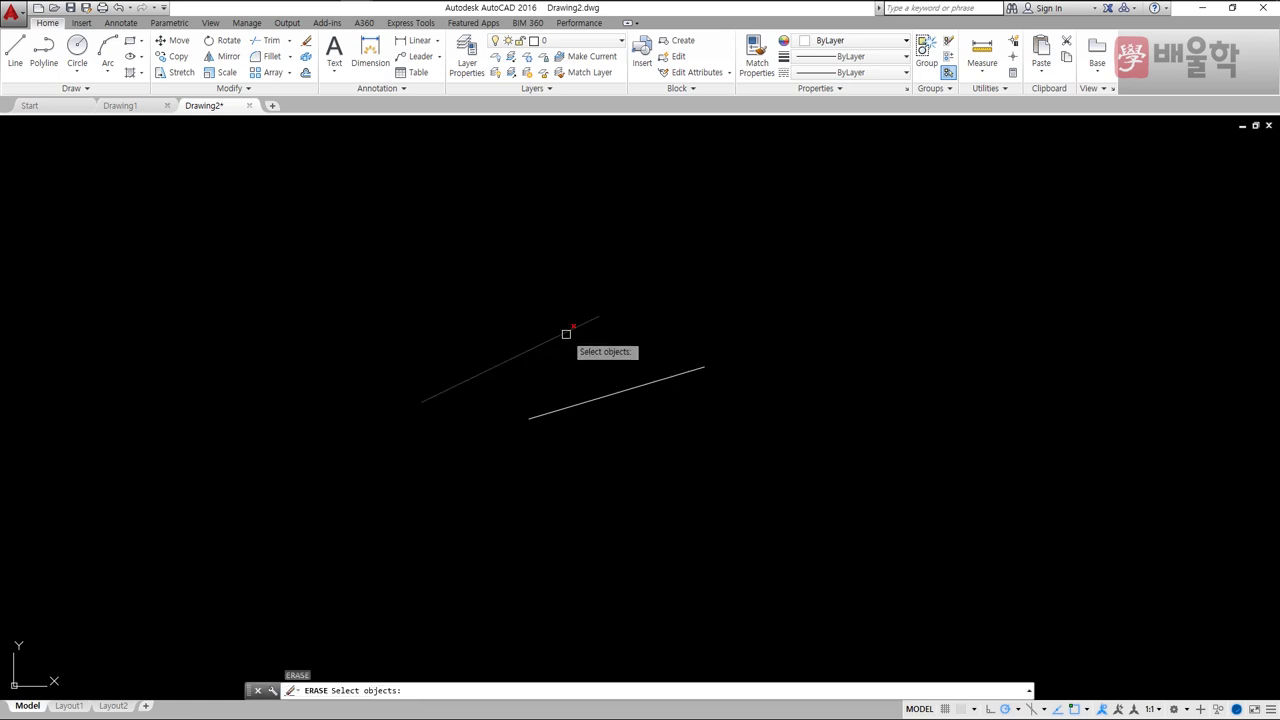
{"action": "left_click", "coordinate": [566, 334]}
{"action": "left_click", "coordinate": [580, 403]}
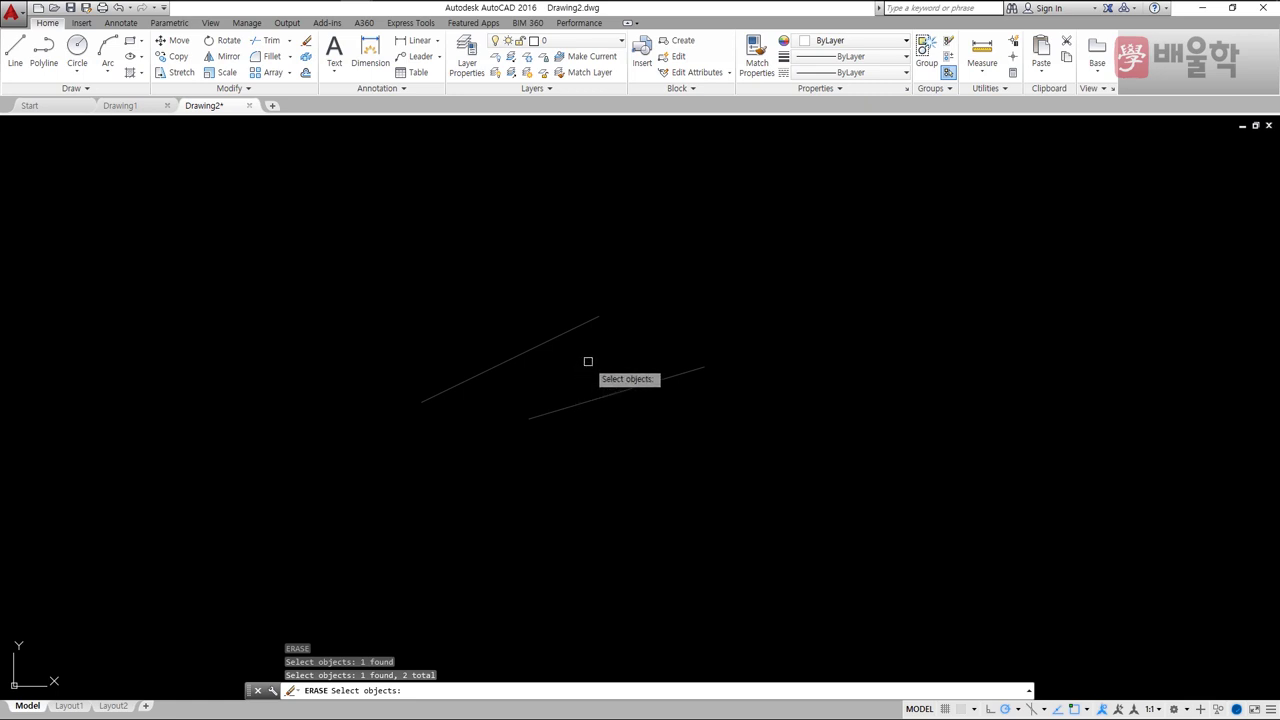
{"action": "key", "text": "Return"}
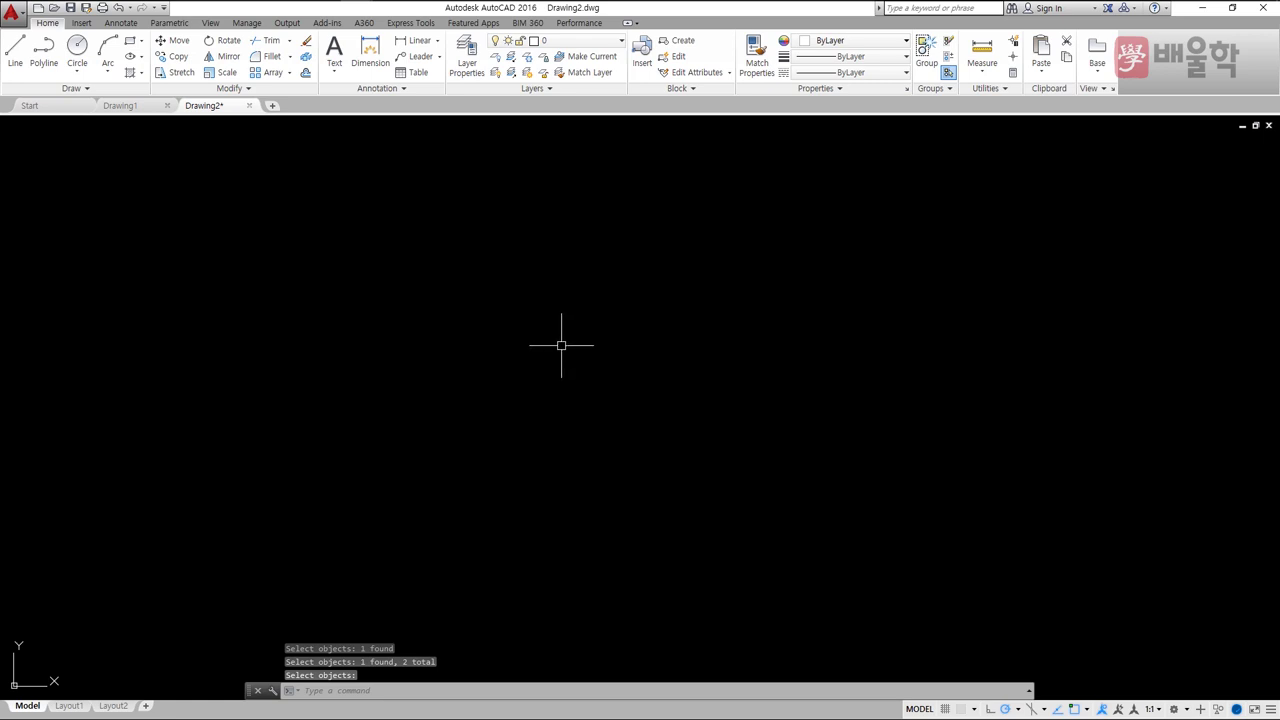
Step: Review the noun/verb selection mode in the selection options
{"action": "type", "text": "op"}
{"action": "key", "text": "Return"}
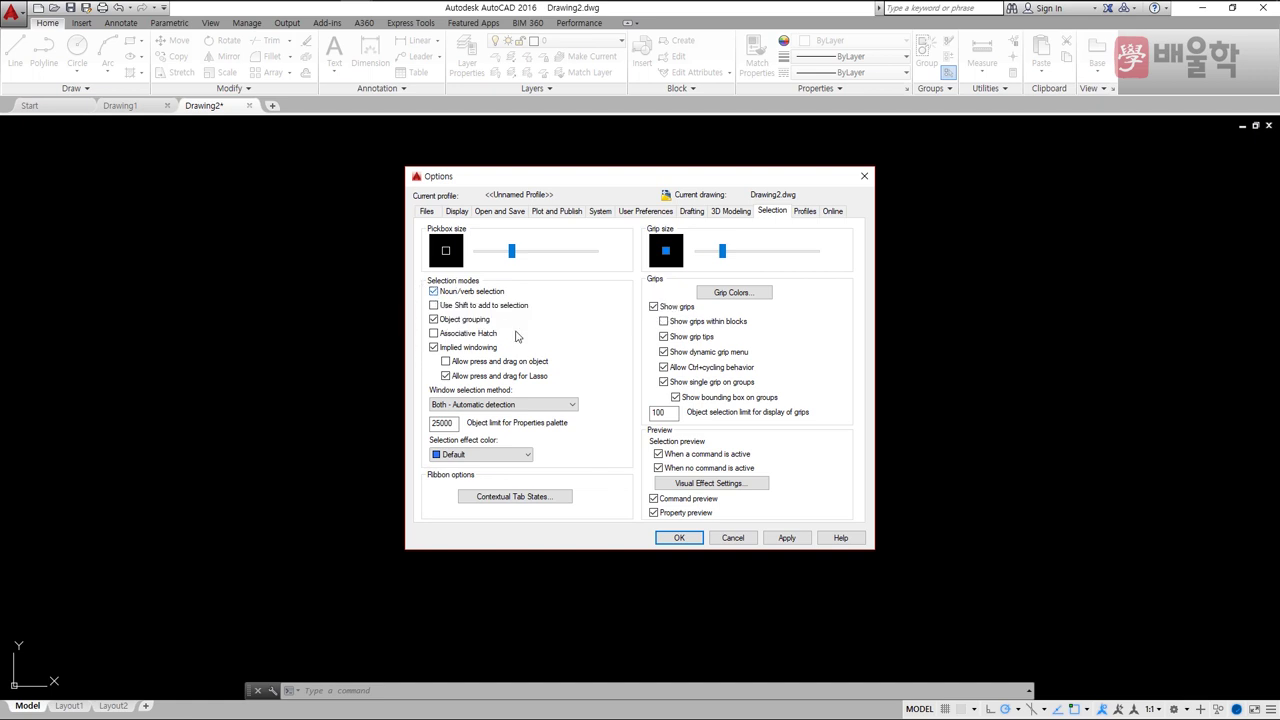
{"action": "left_click", "coordinate": [679, 538]}
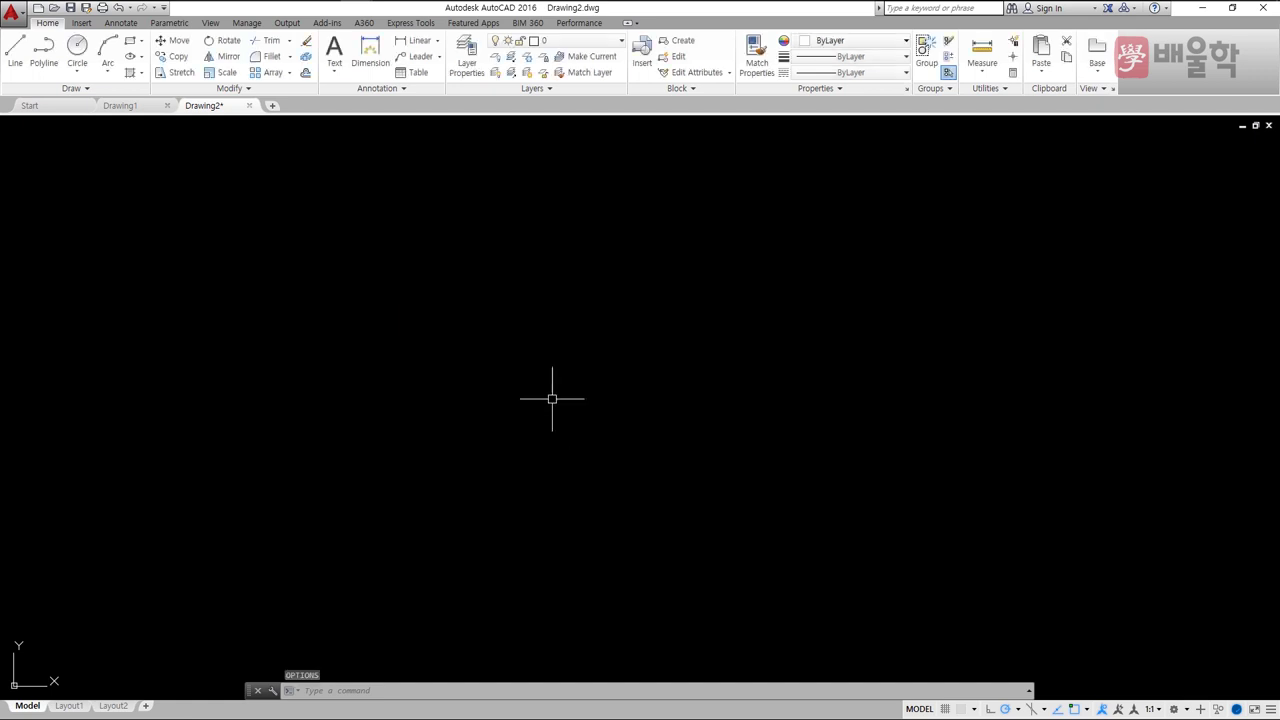
Step: Draw a single diagonal line about 90 units long, rising at about 24 degrees, near the middle of the drawing area
{"action": "type", "text": "l"}
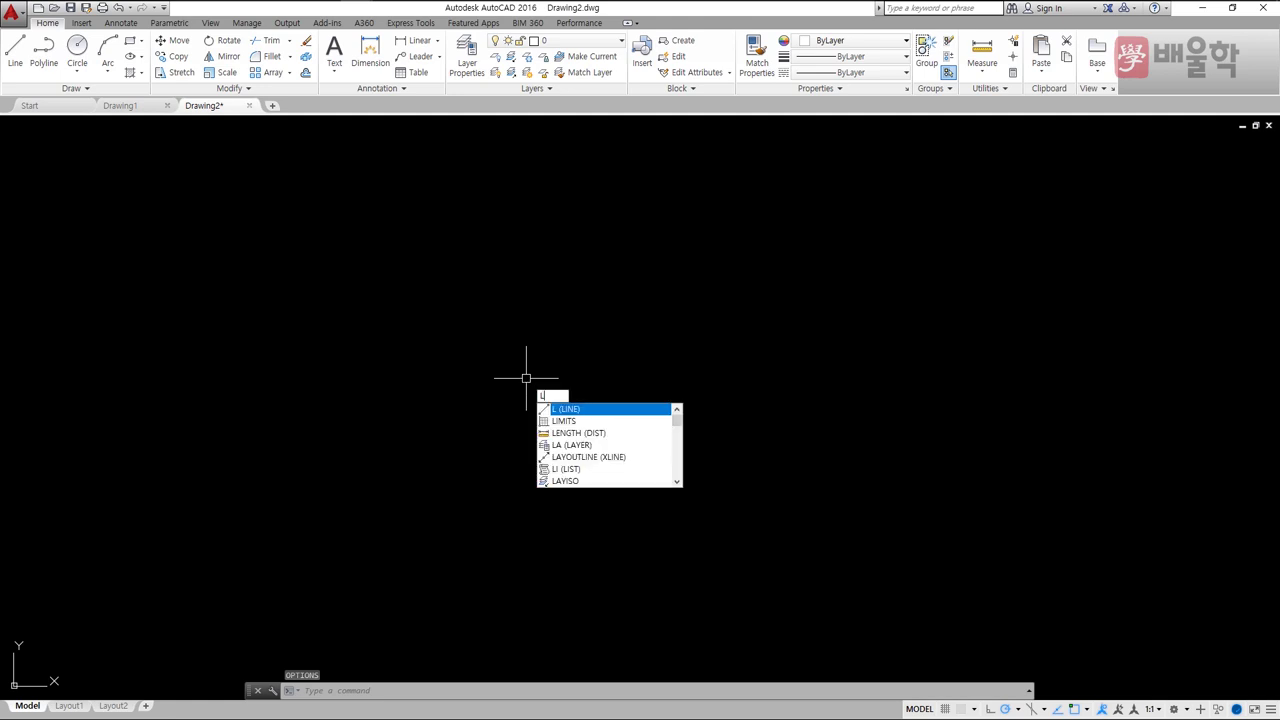
{"action": "key", "text": "Return"}
{"action": "left_click", "coordinate": [480, 373]}
{"action": "left_click", "coordinate": [640, 301]}
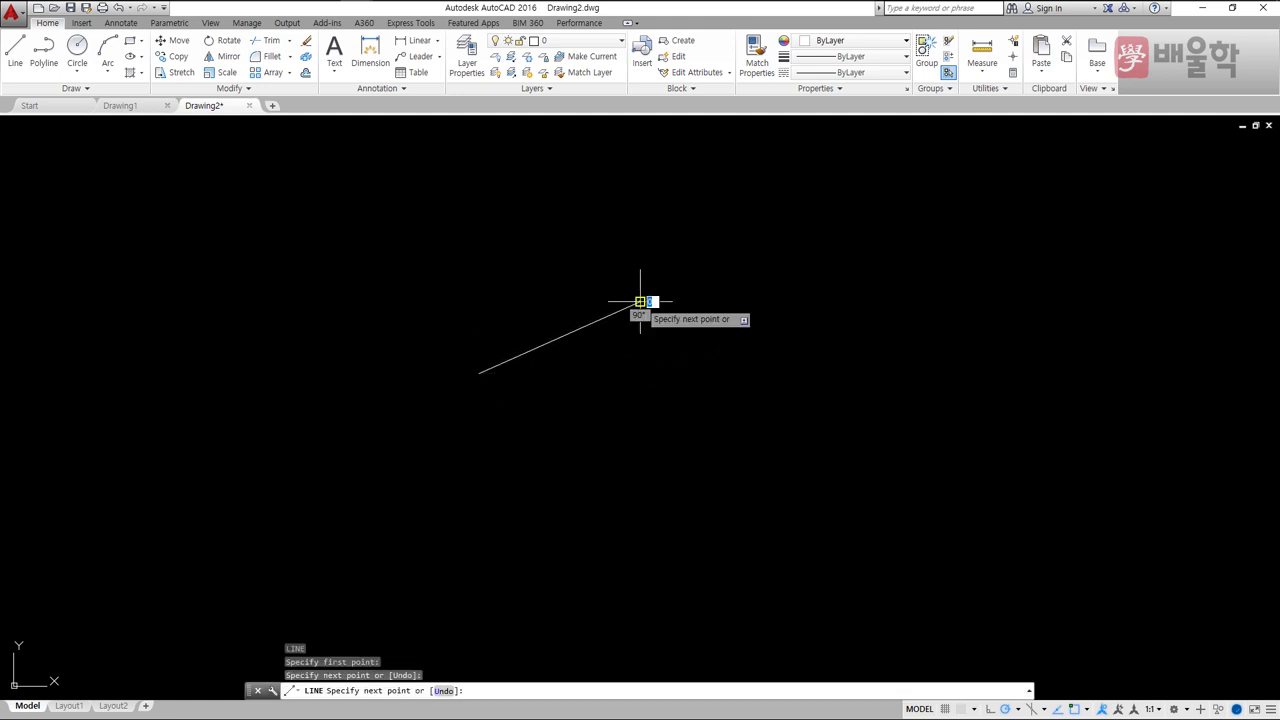
{"action": "key", "text": "Return"}
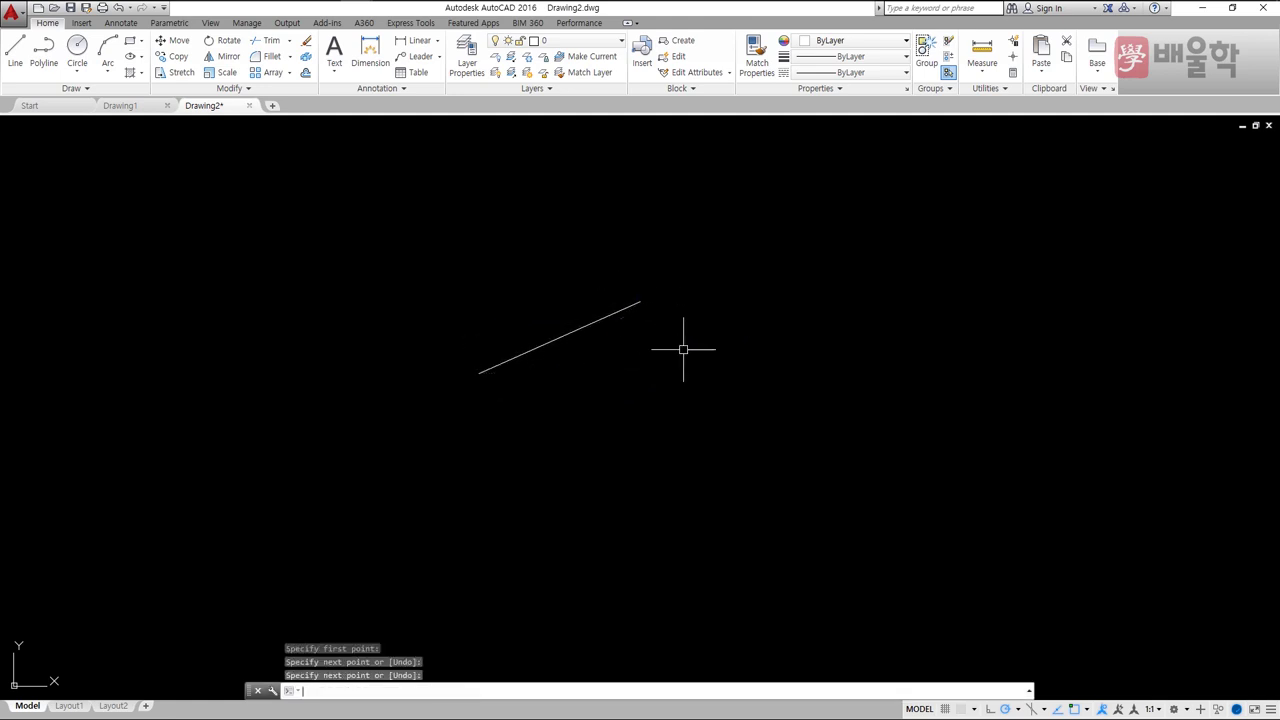
Step: Set the diagonal line's color to Red and deselect it
{"action": "left_click", "coordinate": [584, 326]}
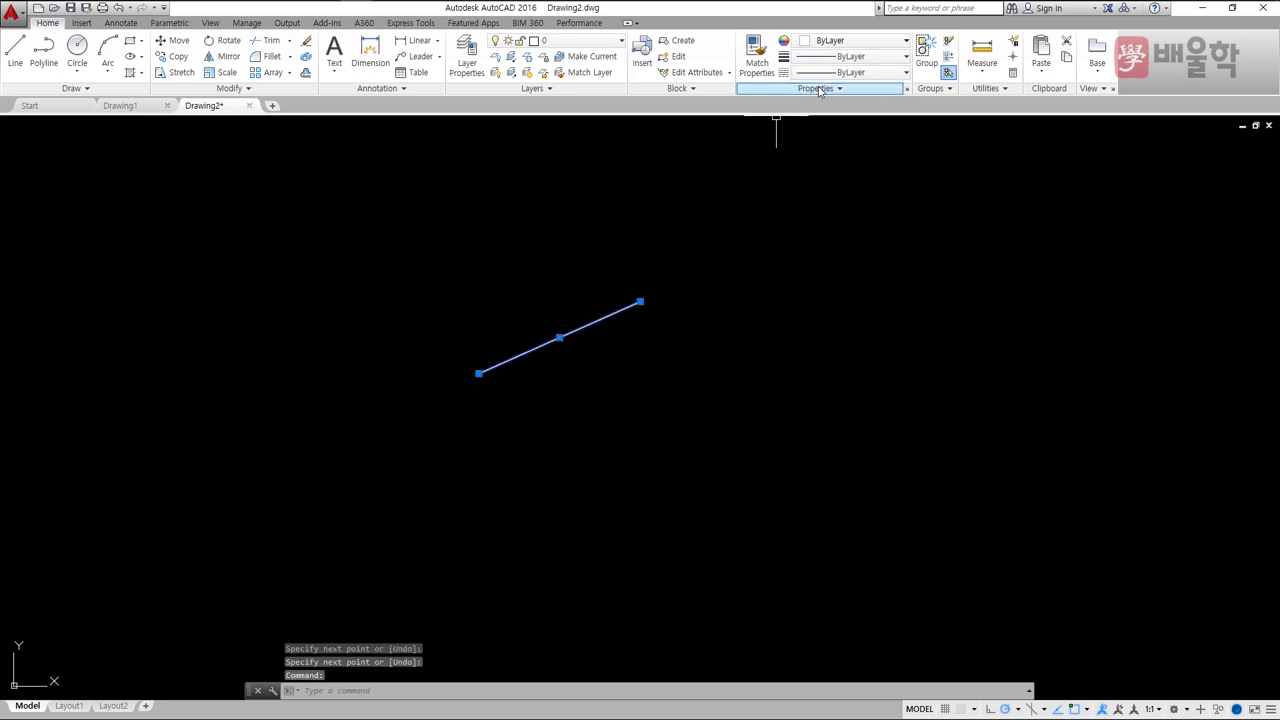
{"action": "left_click", "coordinate": [838, 42]}
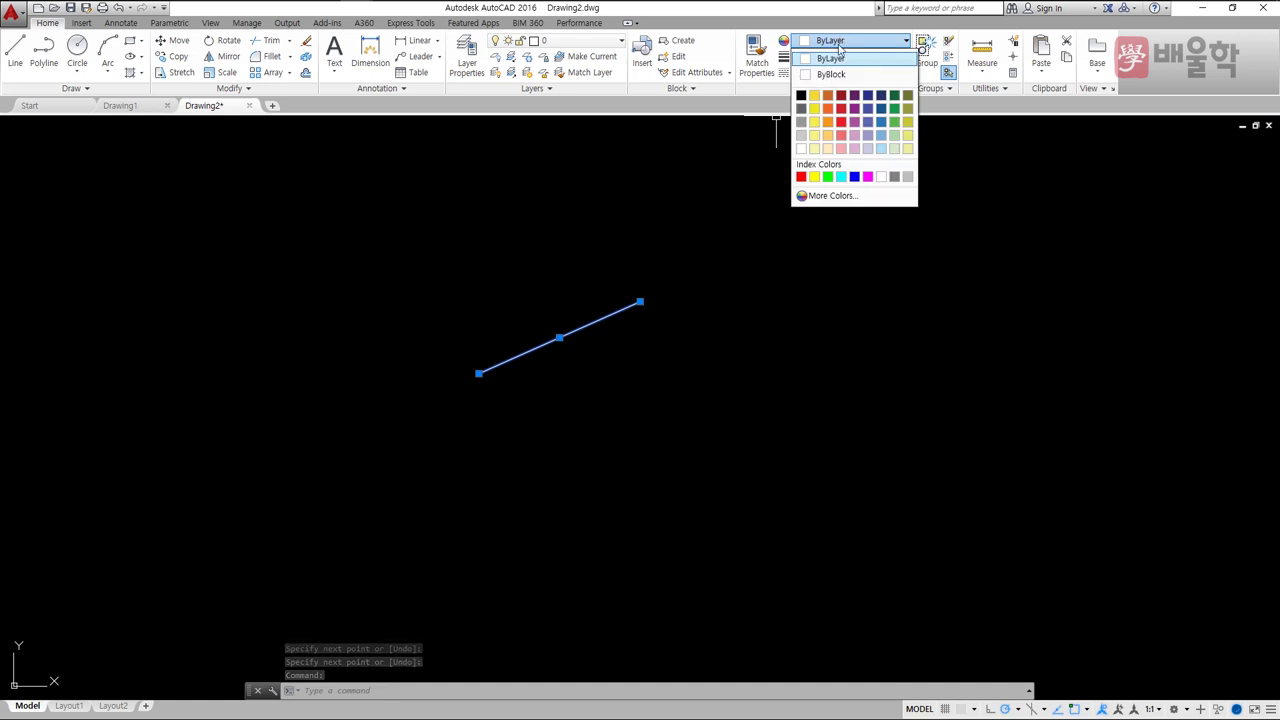
{"action": "left_click", "coordinate": [801, 176]}
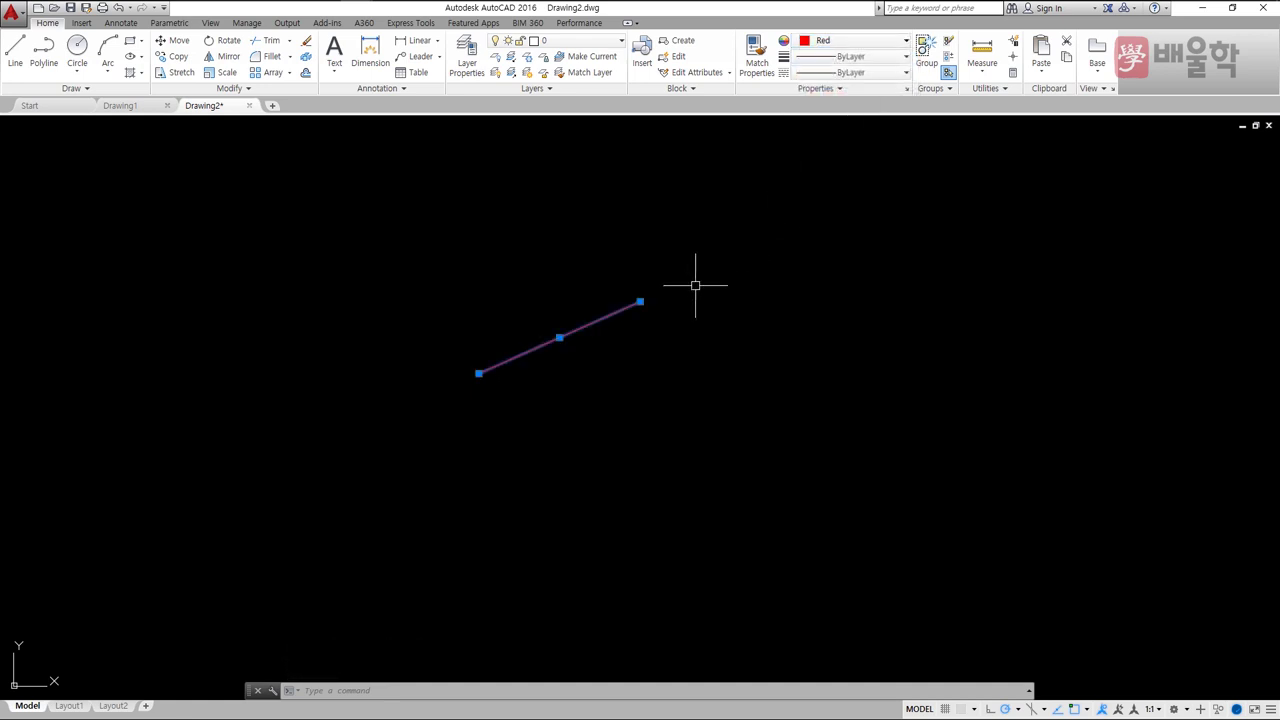
{"action": "key", "text": "Escape"}
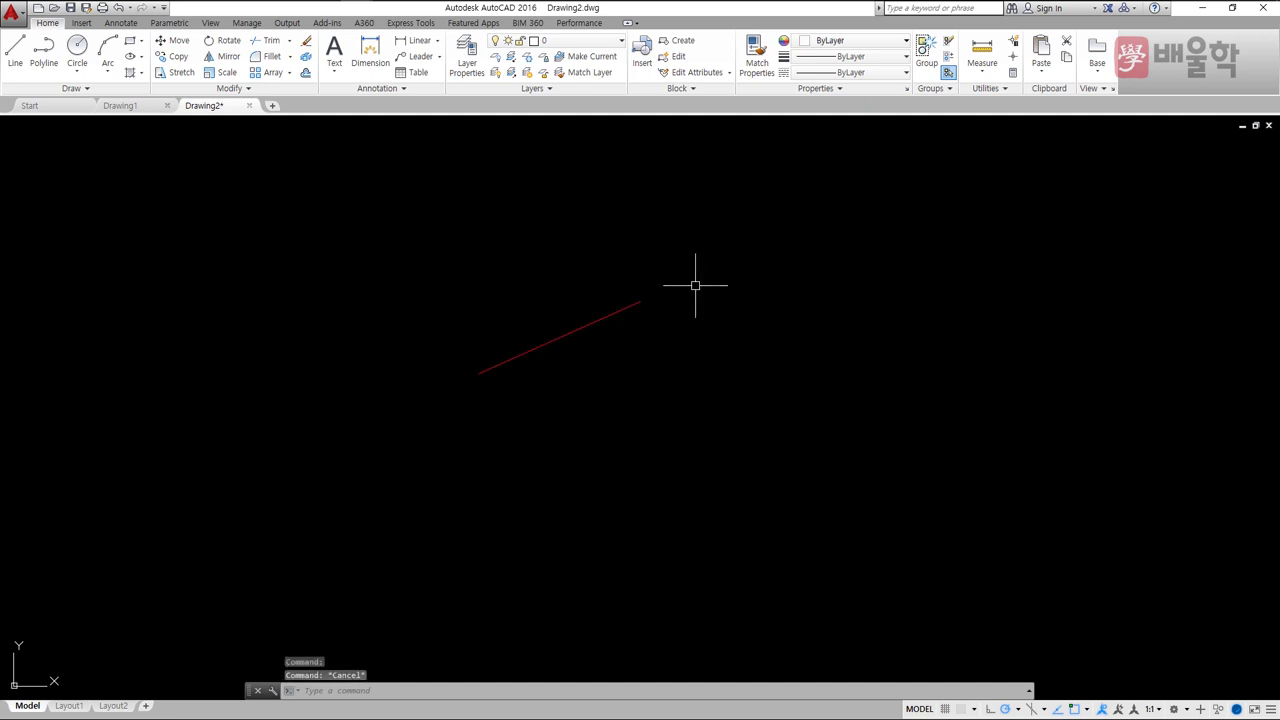
Step: Turn off noun/verb selection in the selection options and accept the options
{"action": "type", "text": "OP"}
{"action": "key", "text": "Return"}
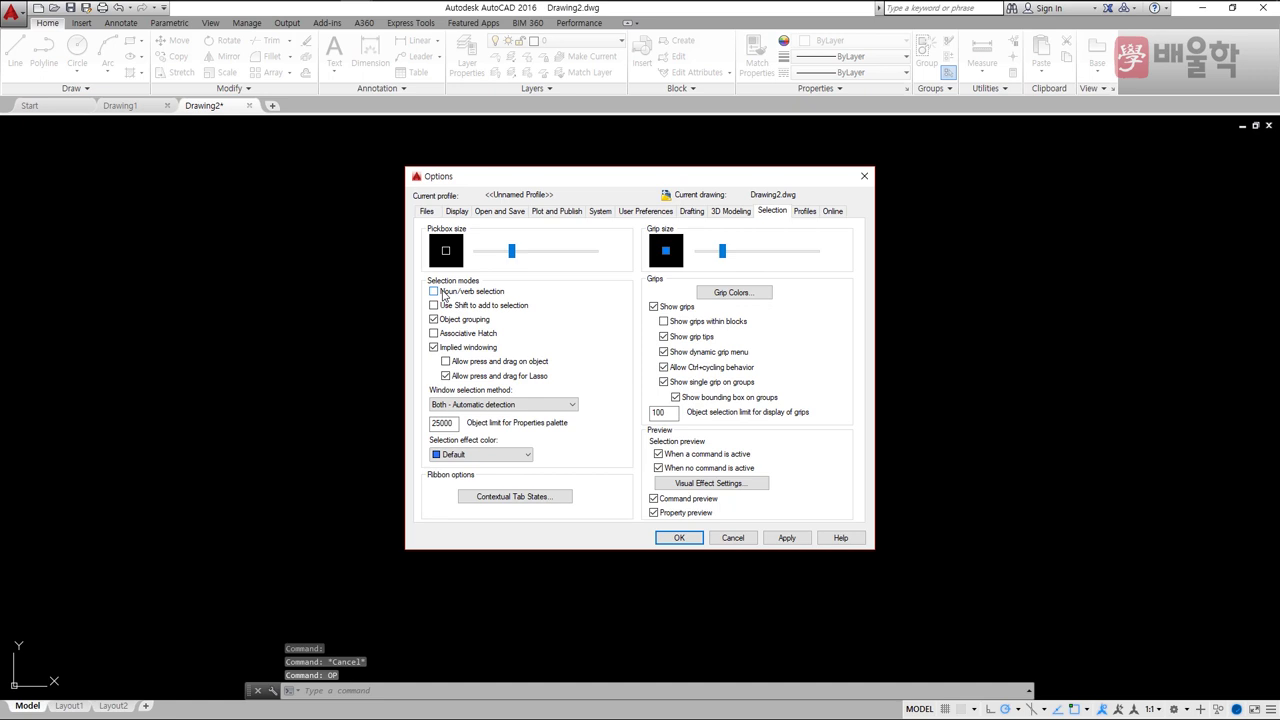
{"action": "left_click", "coordinate": [679, 537]}
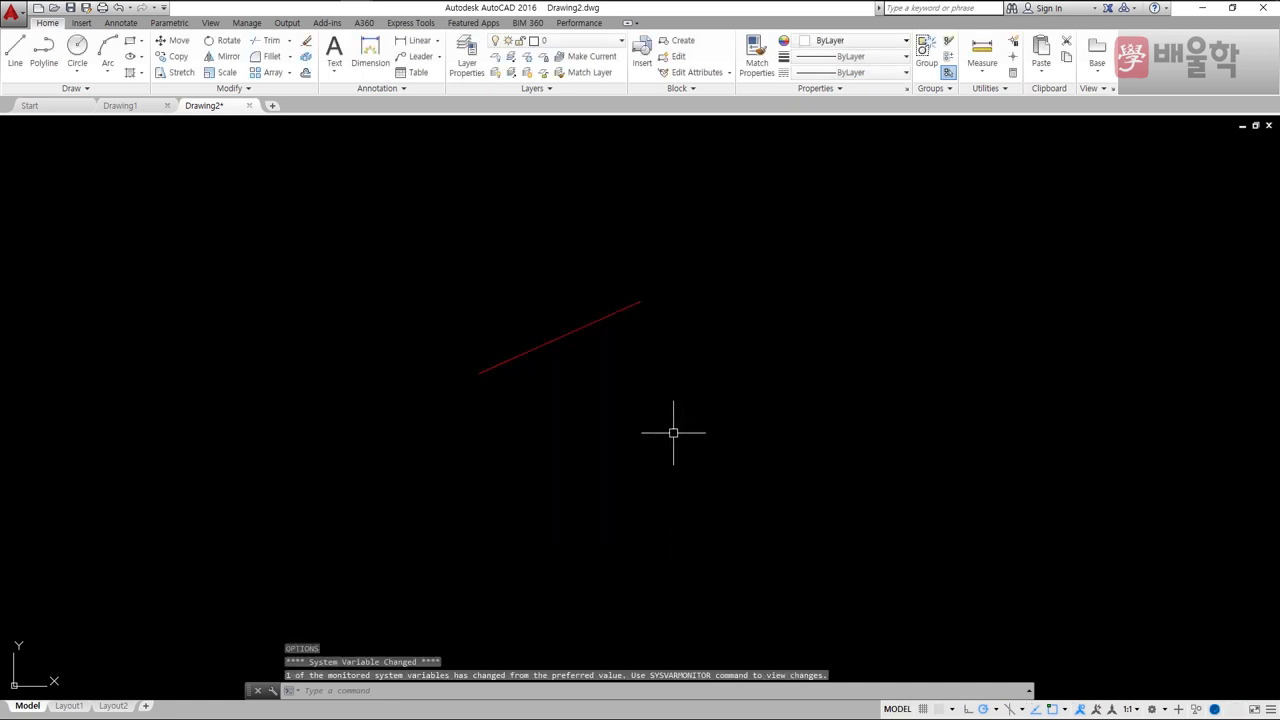
Step: Try to set the preselected diagonal line's color to Yellow, and clear the selection
{"action": "left_click", "coordinate": [595, 320]}
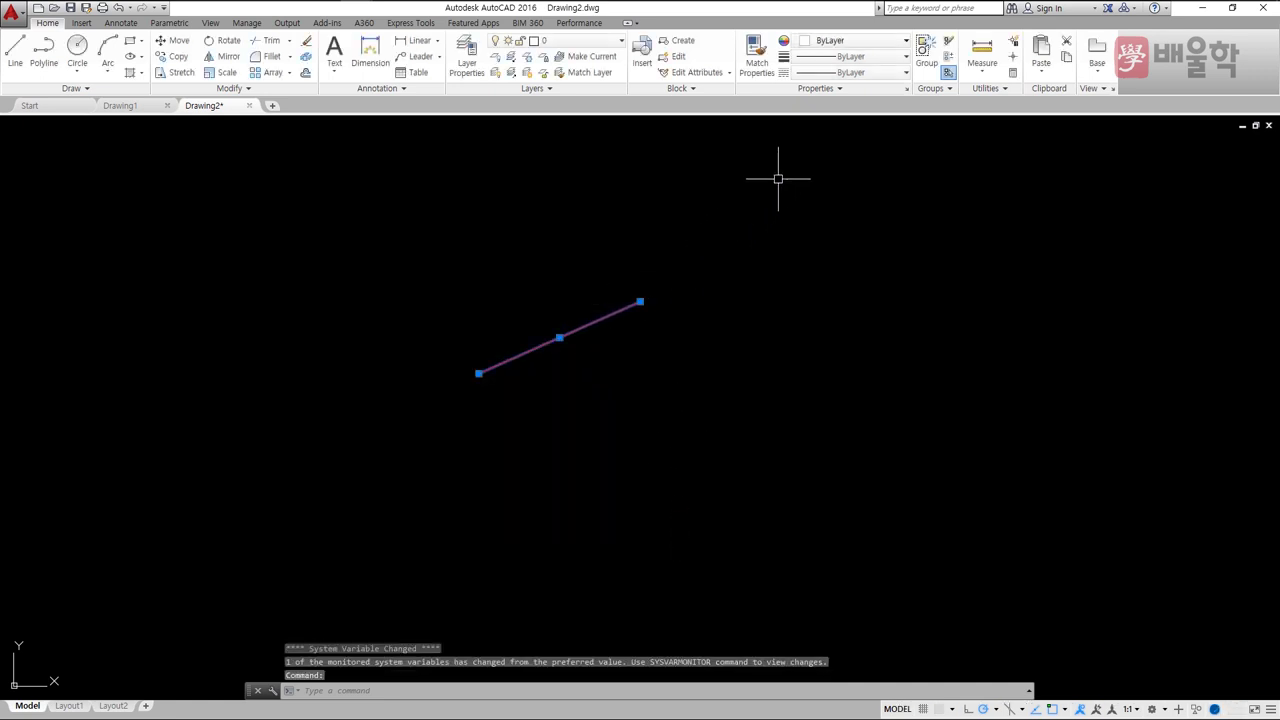
{"action": "left_click", "coordinate": [833, 42]}
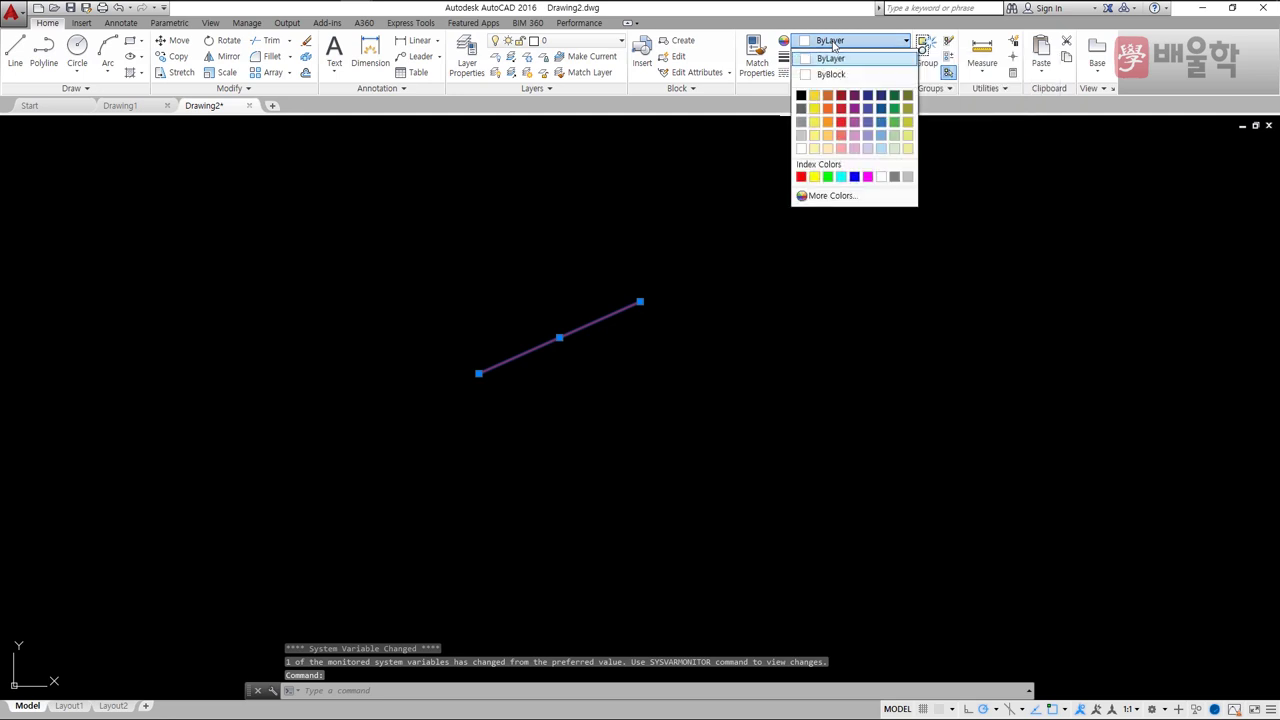
{"action": "left_click", "coordinate": [815, 178]}
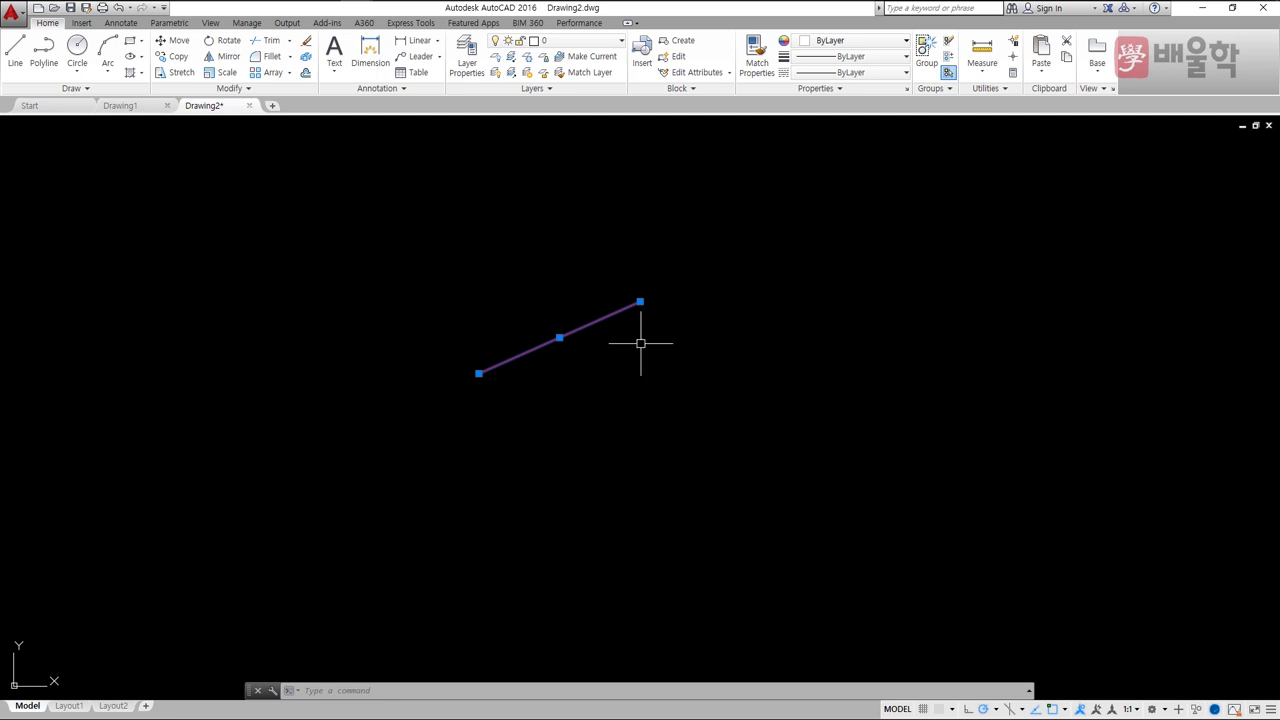
{"action": "key", "text": "Escape"}
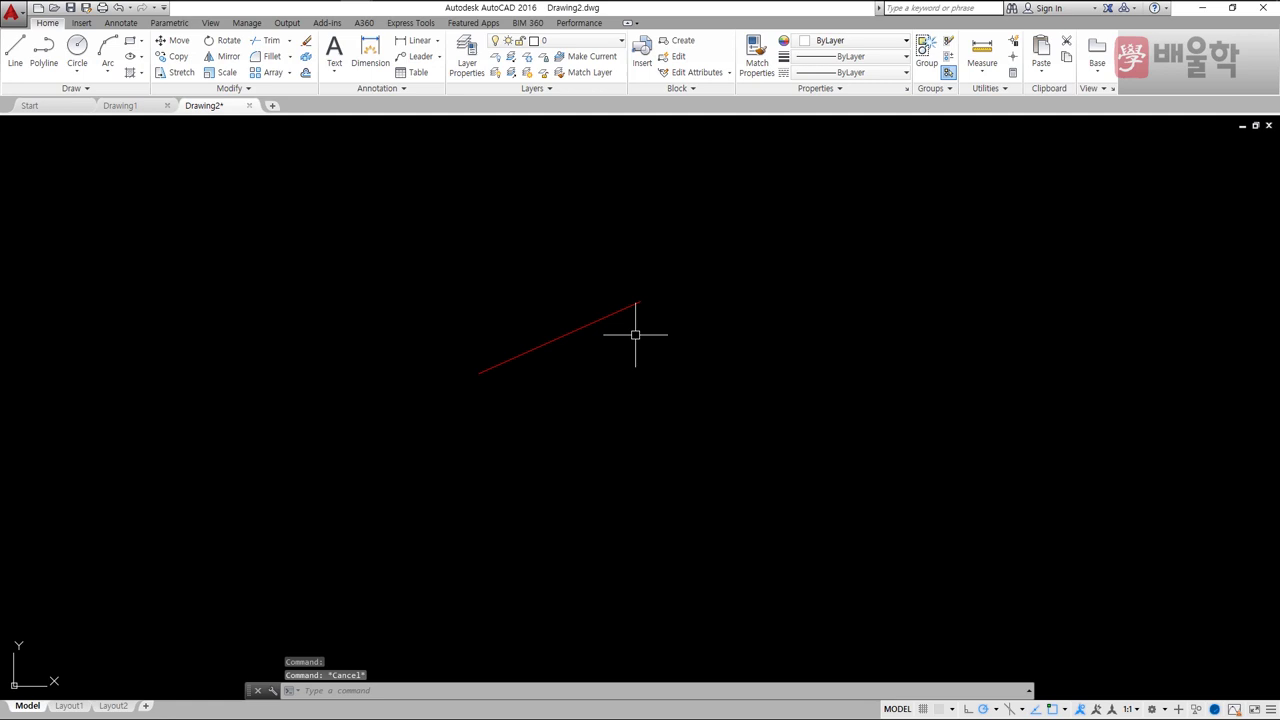
Step: Open the properties of the red diagonal line and set its color to Yellow
{"action": "type", "text": "pl"}
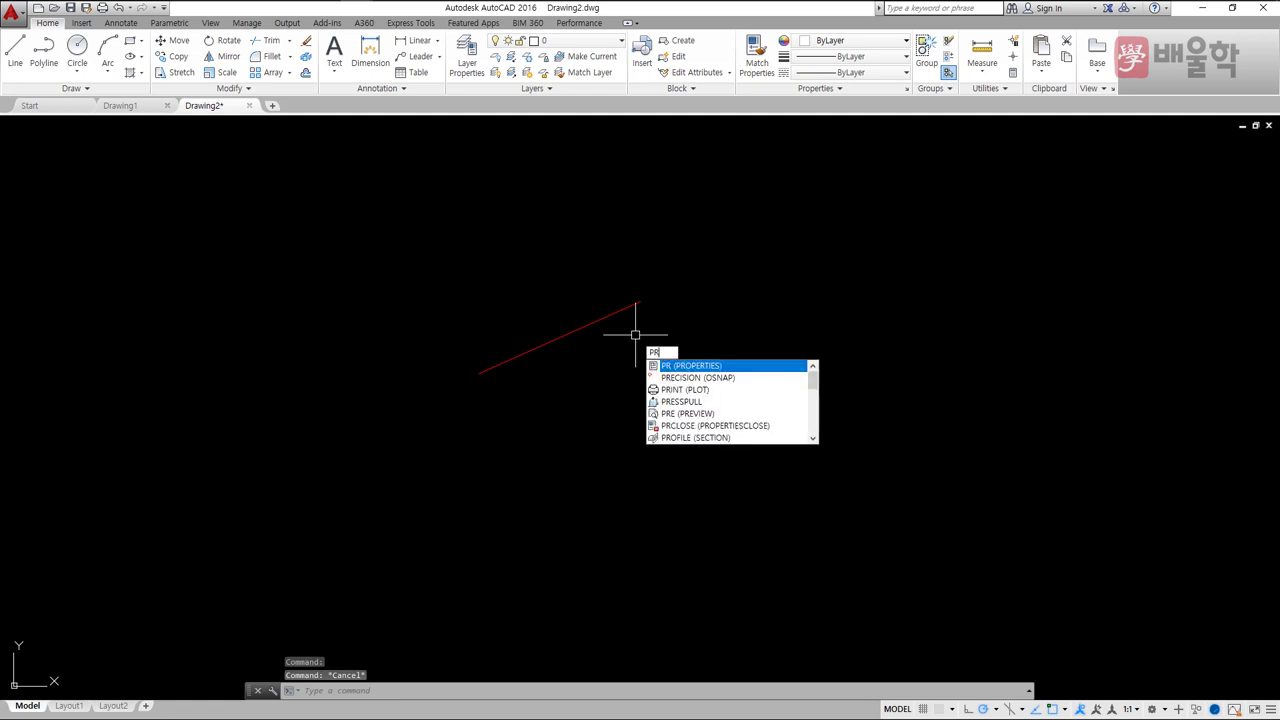
{"action": "key", "text": "Escape"}
{"action": "type", "text": "pr"}
{"action": "key", "text": "Return"}
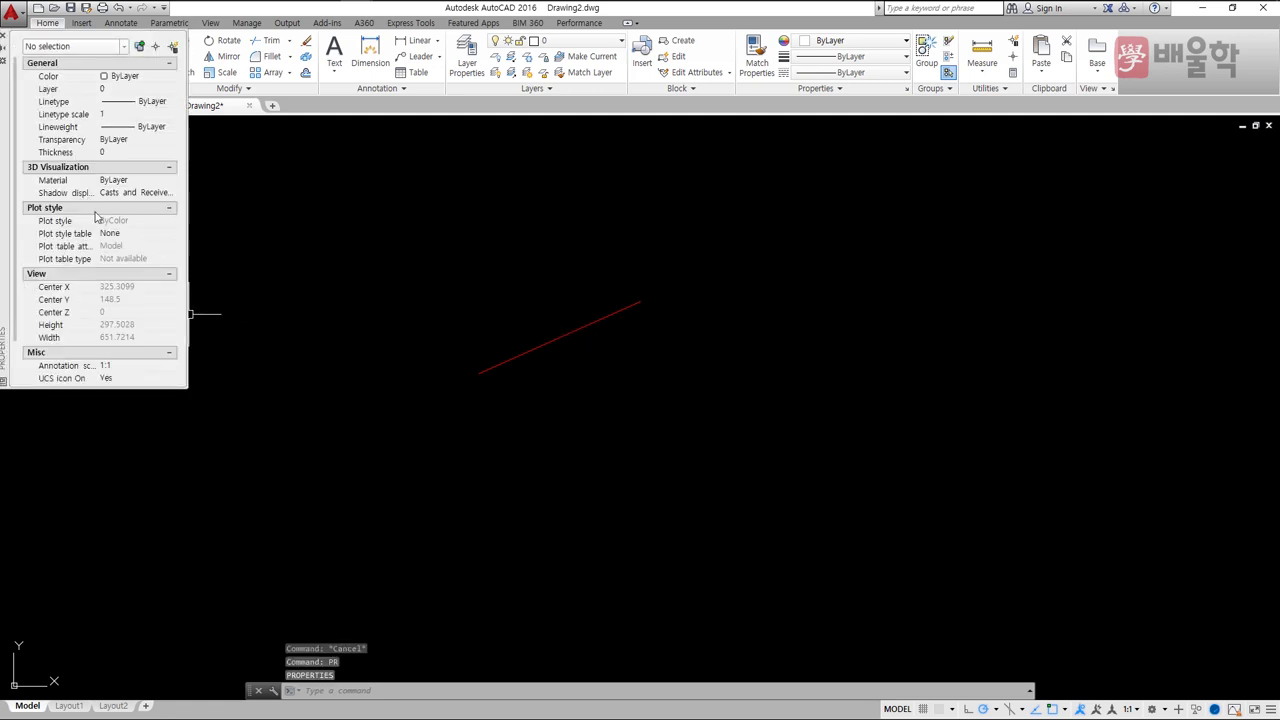
{"action": "left_click", "coordinate": [520, 355]}
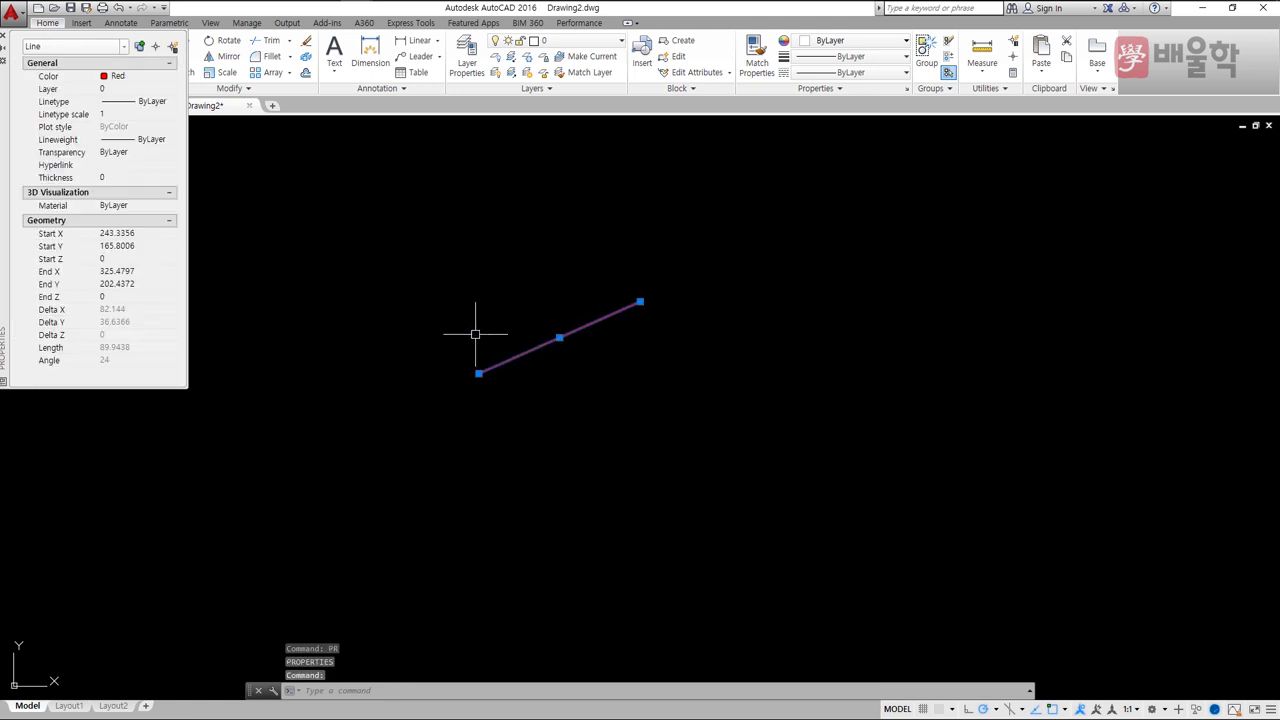
{"action": "left_click", "coordinate": [125, 78]}
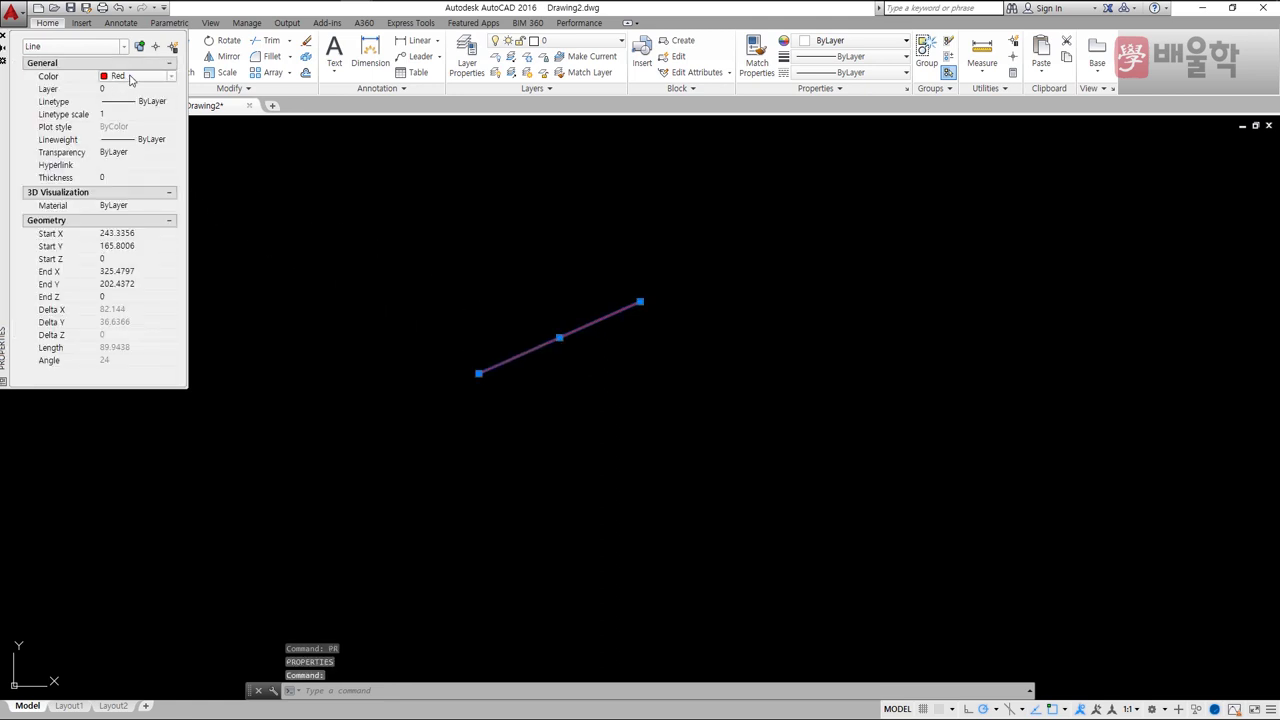
{"action": "left_click", "coordinate": [127, 79]}
{"action": "left_click", "coordinate": [122, 125]}
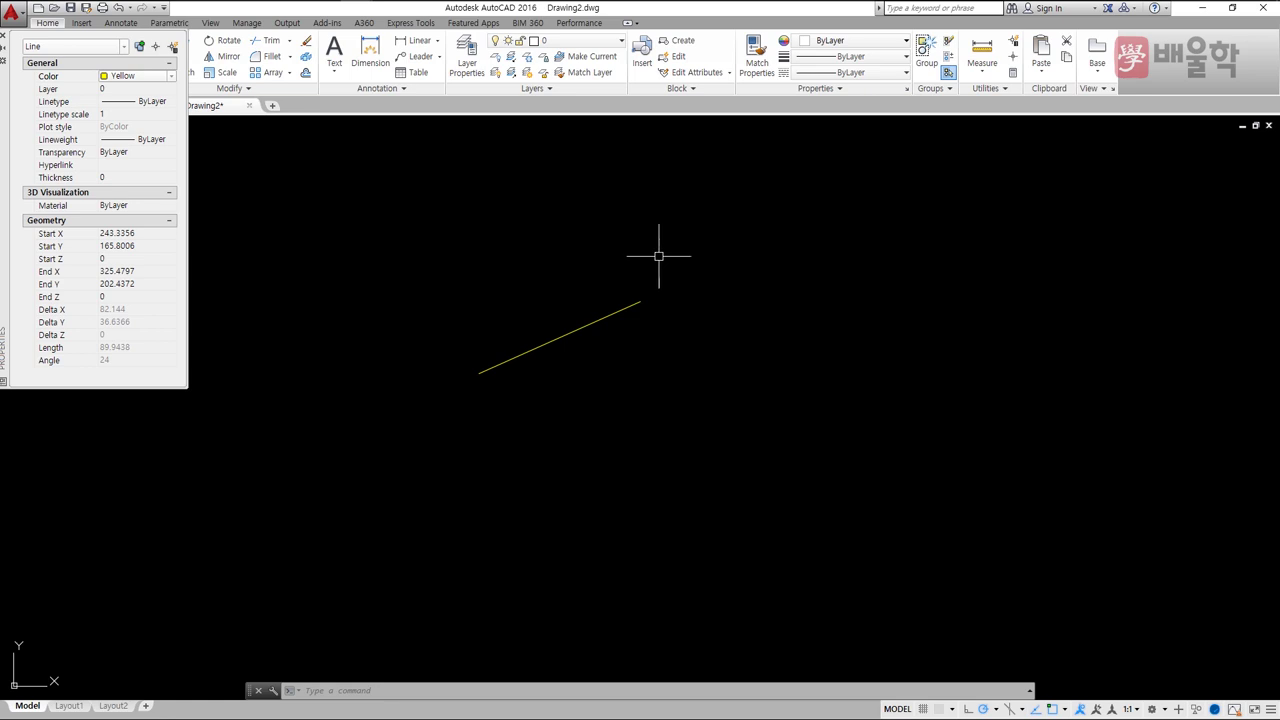
Step: Turn noun/verb selection back on in the selection options and accept the options
{"action": "type", "text": "op"}
{"action": "key", "text": "Return"}
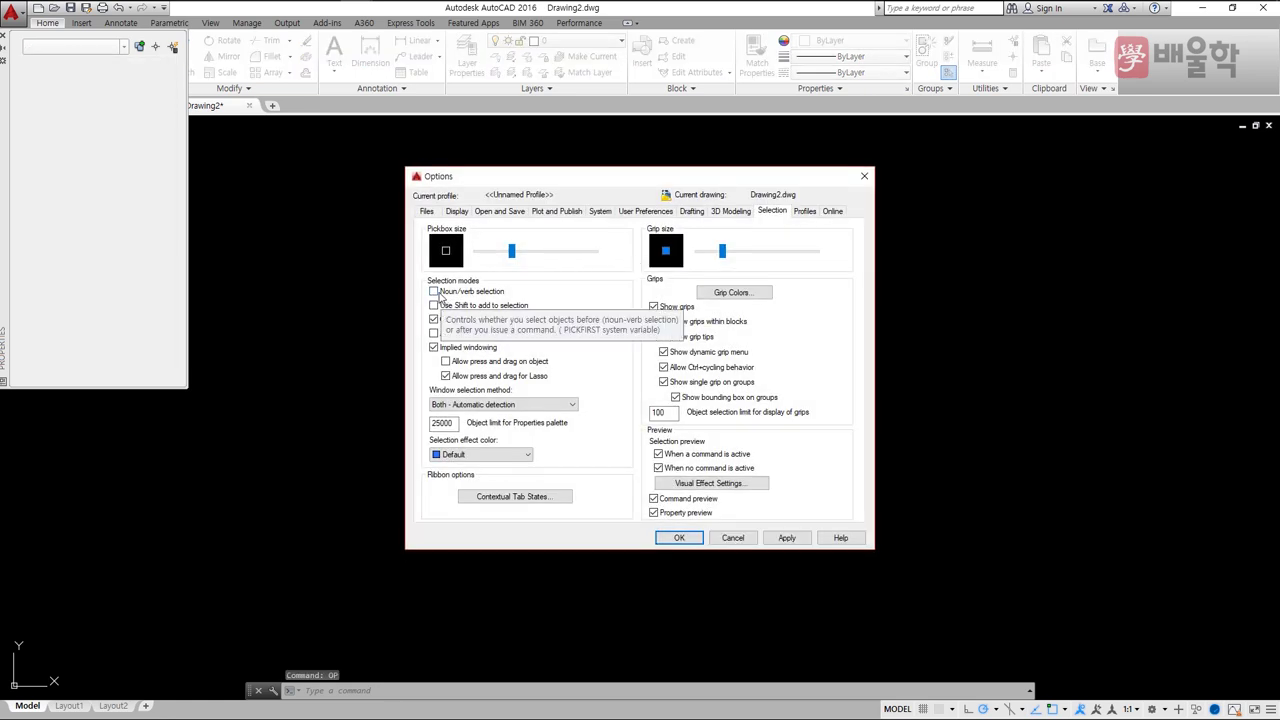
{"action": "left_click", "coordinate": [436, 292]}
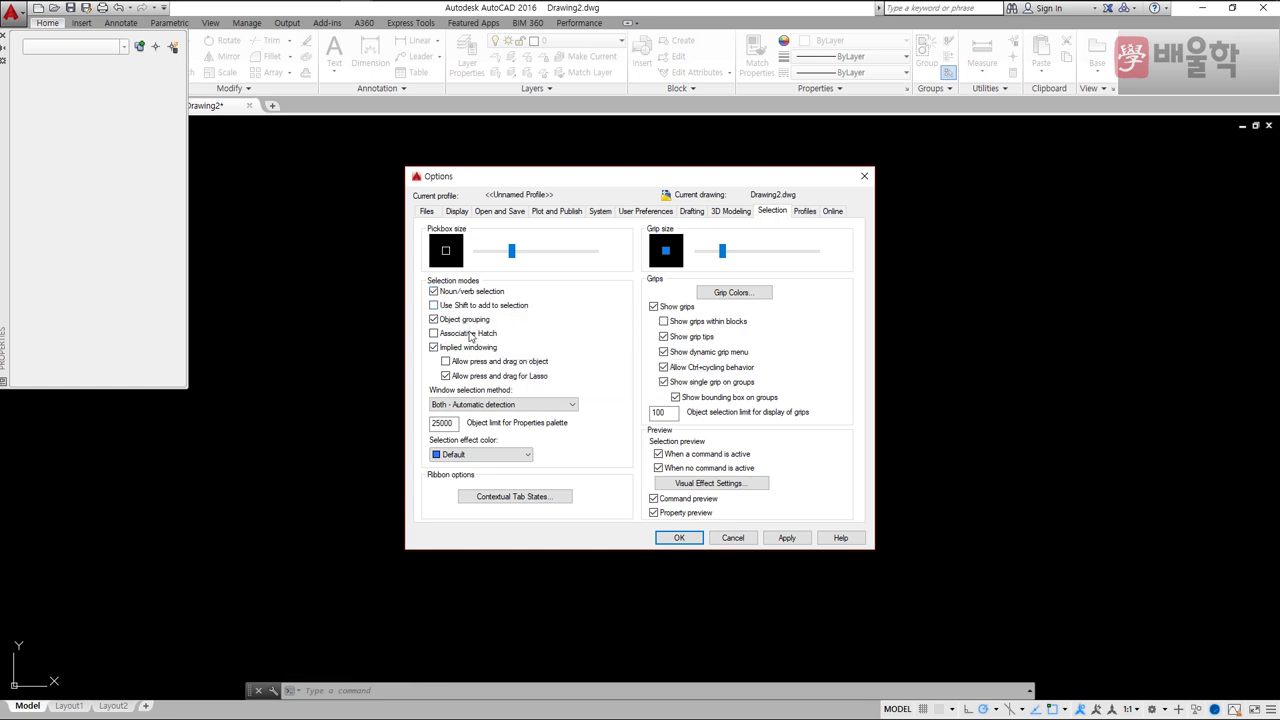
{"action": "left_click", "coordinate": [678, 537]}
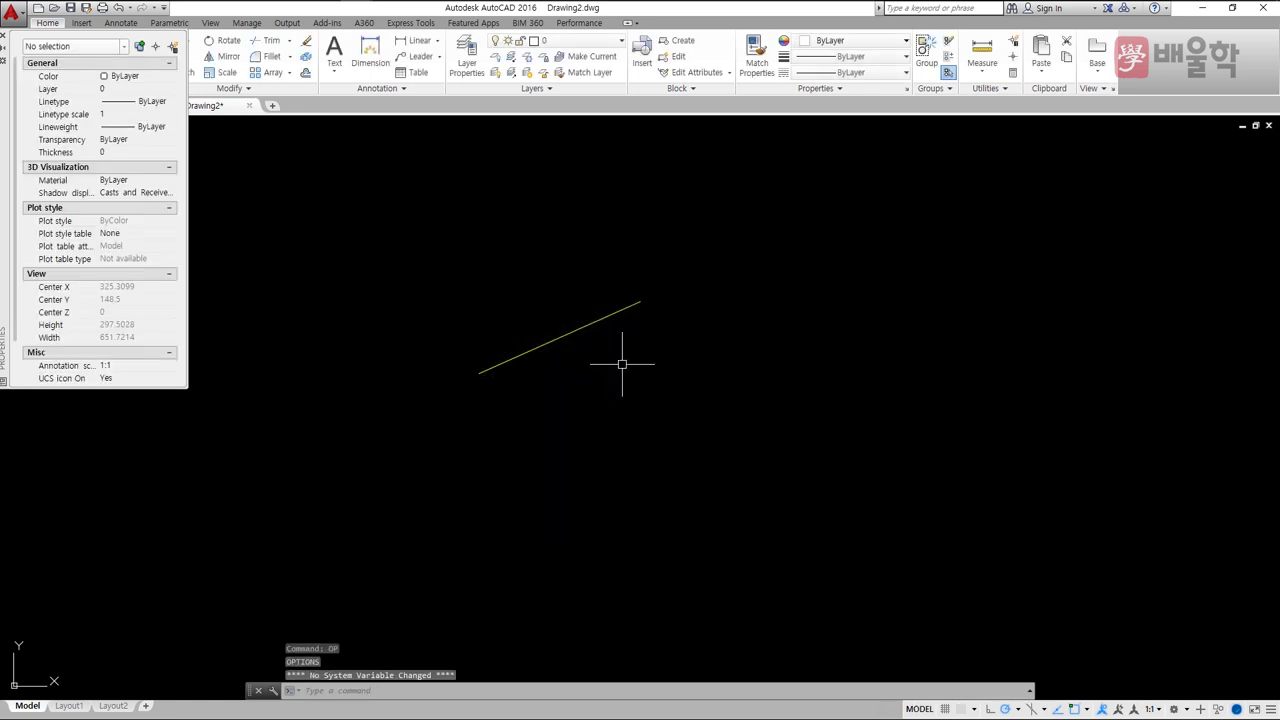
Step: Draw two separate diagonal lines right of the yellow one, about 80 units long at 21 degrees and about 84 units at 28 degrees
{"action": "type", "text": "l"}
{"action": "key", "text": "Return"}
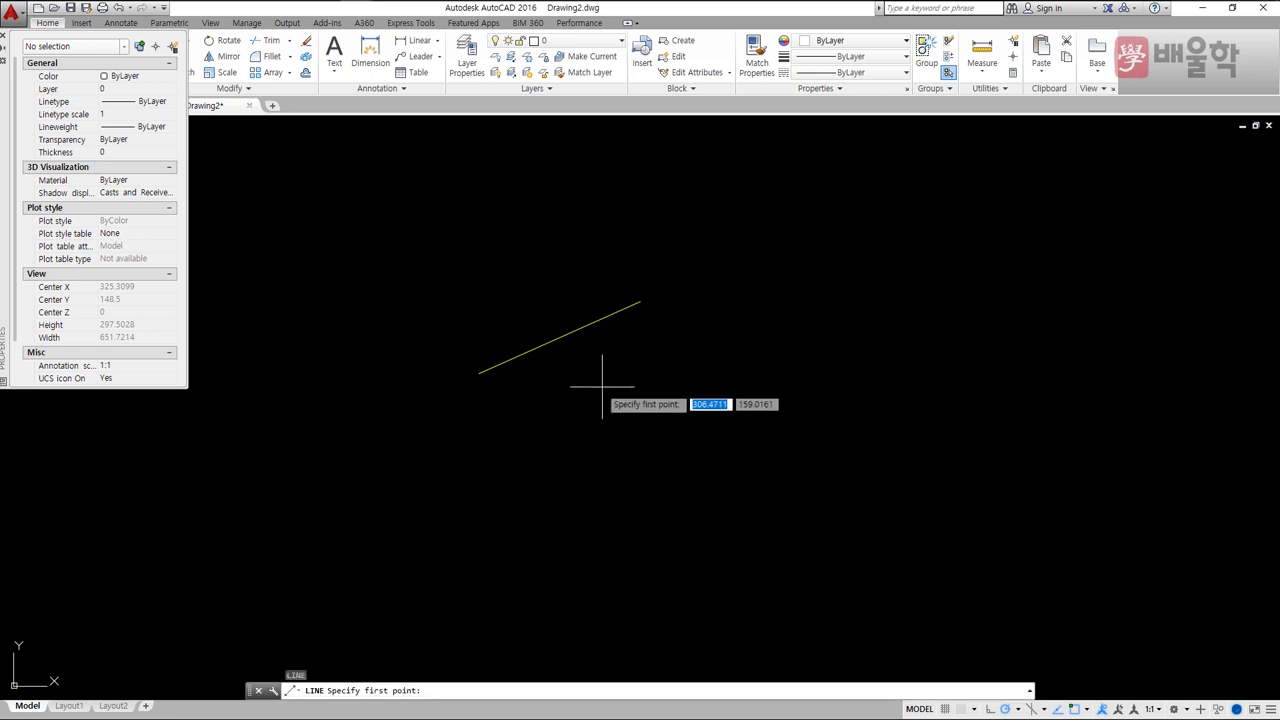
{"action": "left_click", "coordinate": [591, 395]}
{"action": "left_click", "coordinate": [738, 341]}
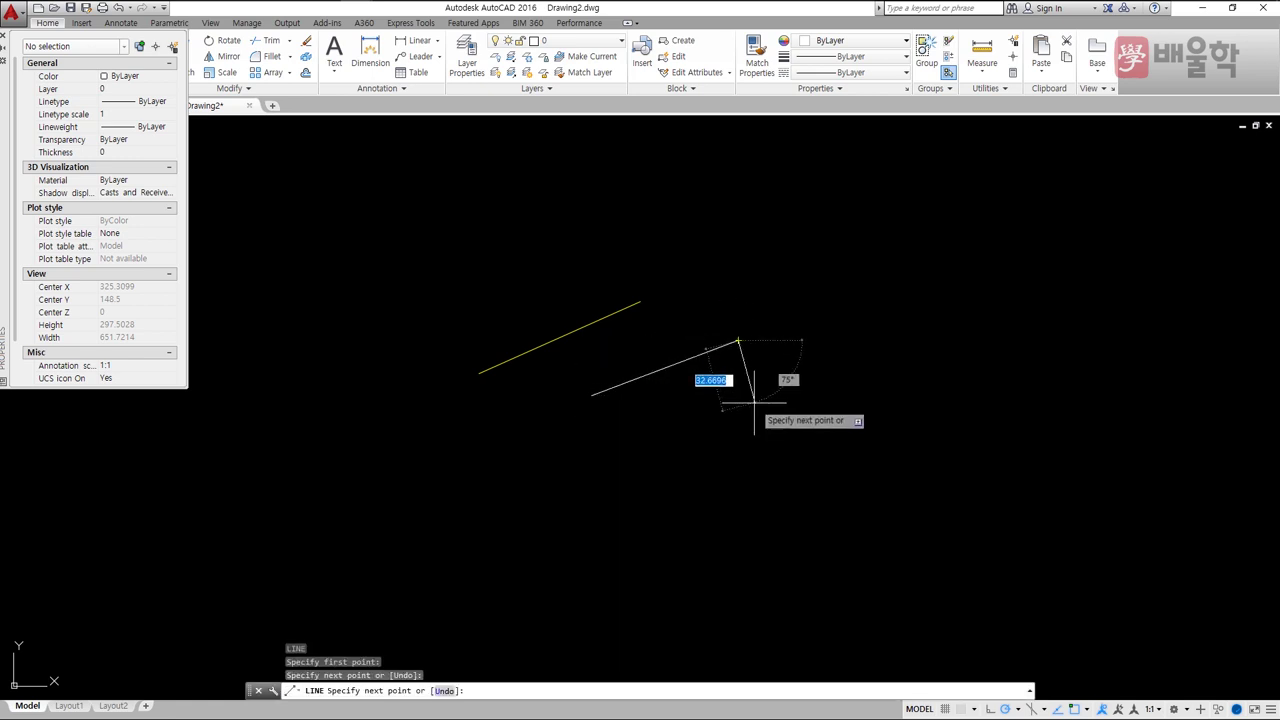
{"action": "key", "text": "Return"}
{"action": "key", "text": "Return"}
{"action": "left_click", "coordinate": [721, 418]}
{"action": "left_click", "coordinate": [869, 349]}
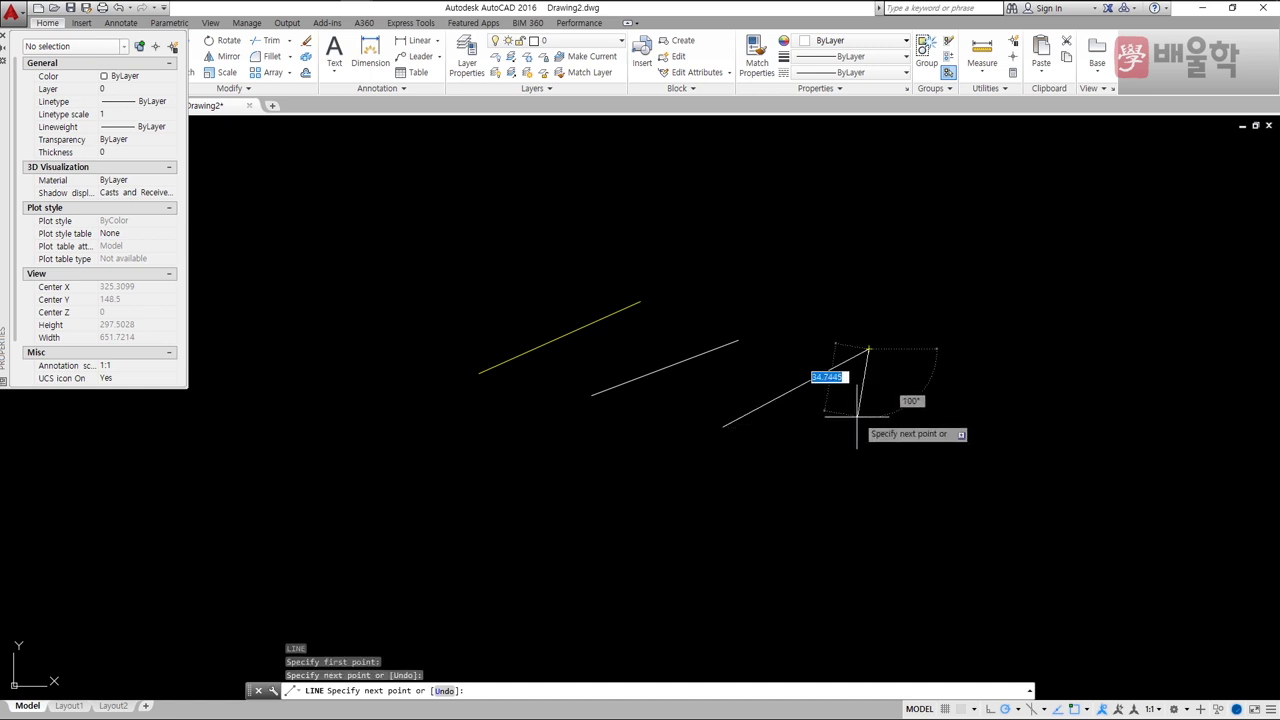
{"action": "key", "text": "Return"}
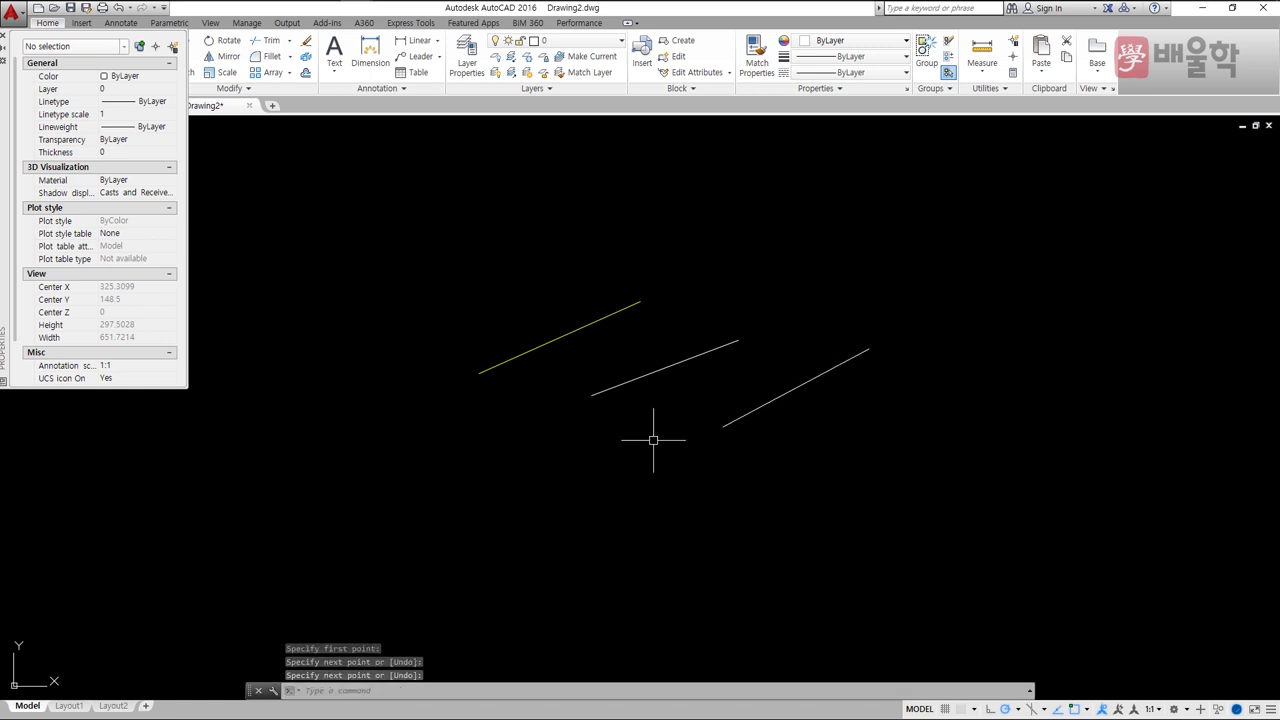
Step: Select the three diagonal lines one after another from the yellow one to the rightmost, and clear the selection
{"action": "left_click", "coordinate": [582, 346]}
{"action": "left_click", "coordinate": [660, 366]}
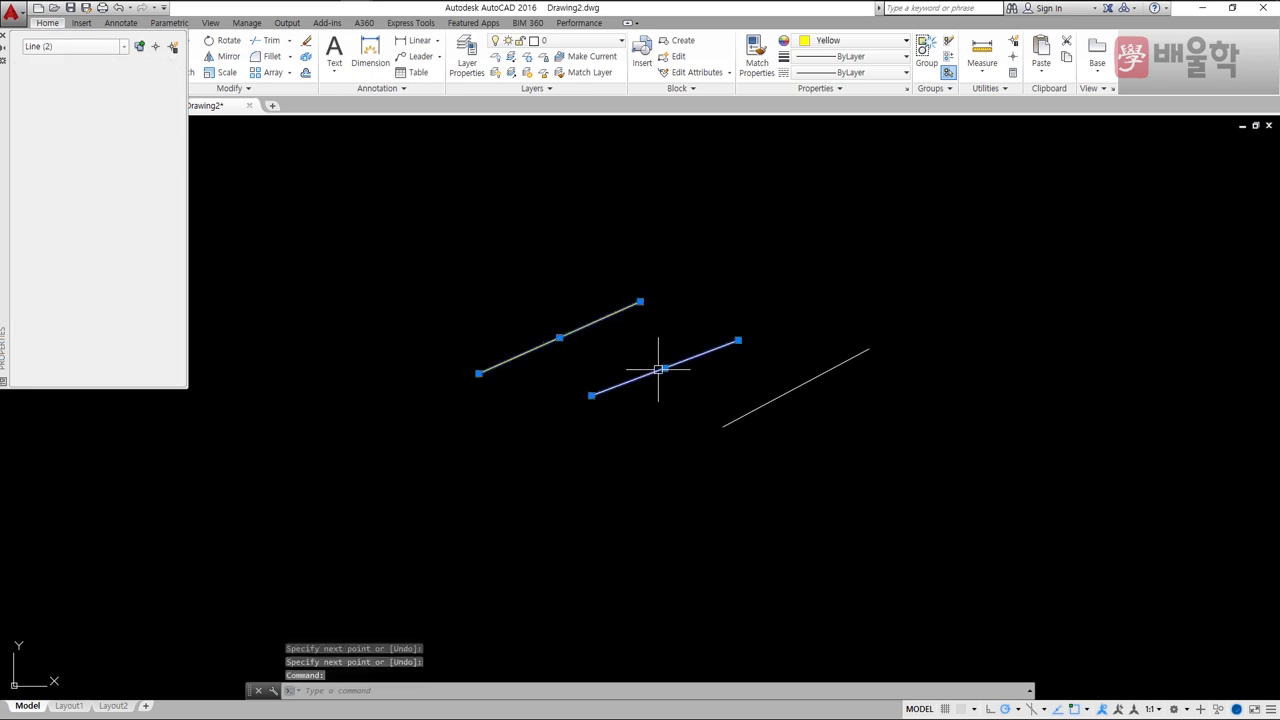
{"action": "left_click", "coordinate": [770, 404]}
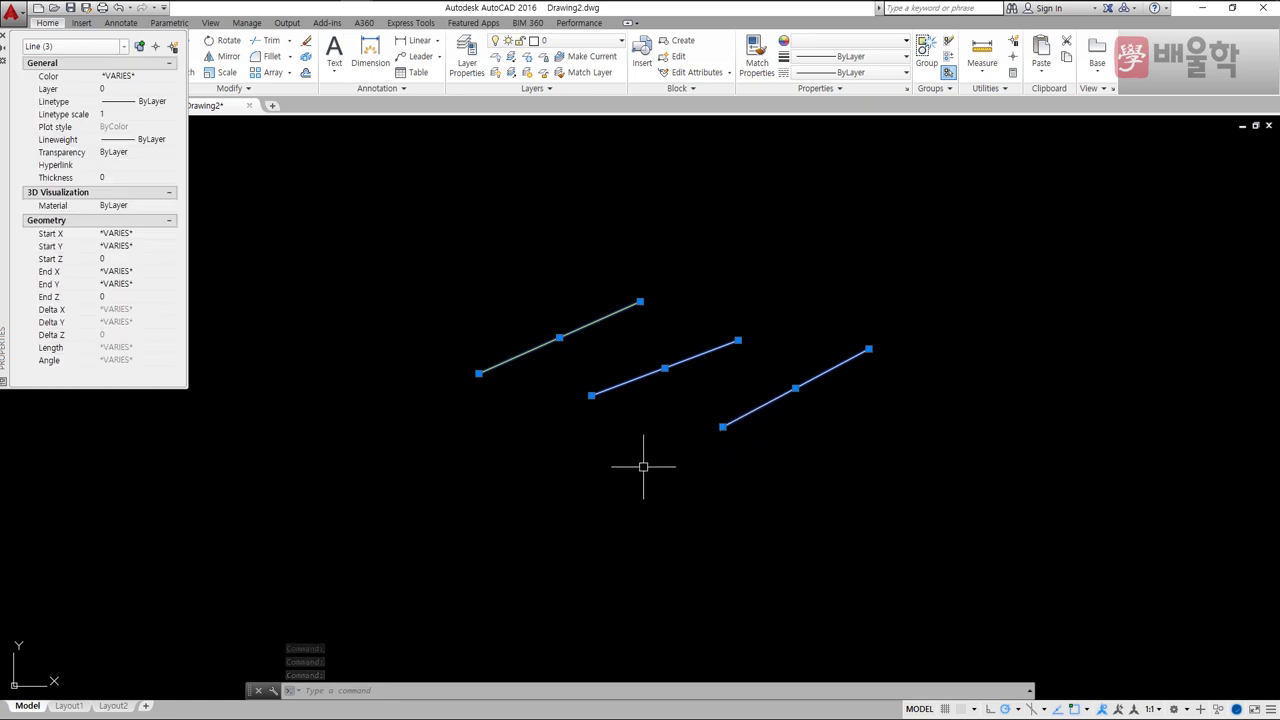
{"action": "key", "text": "Escape"}
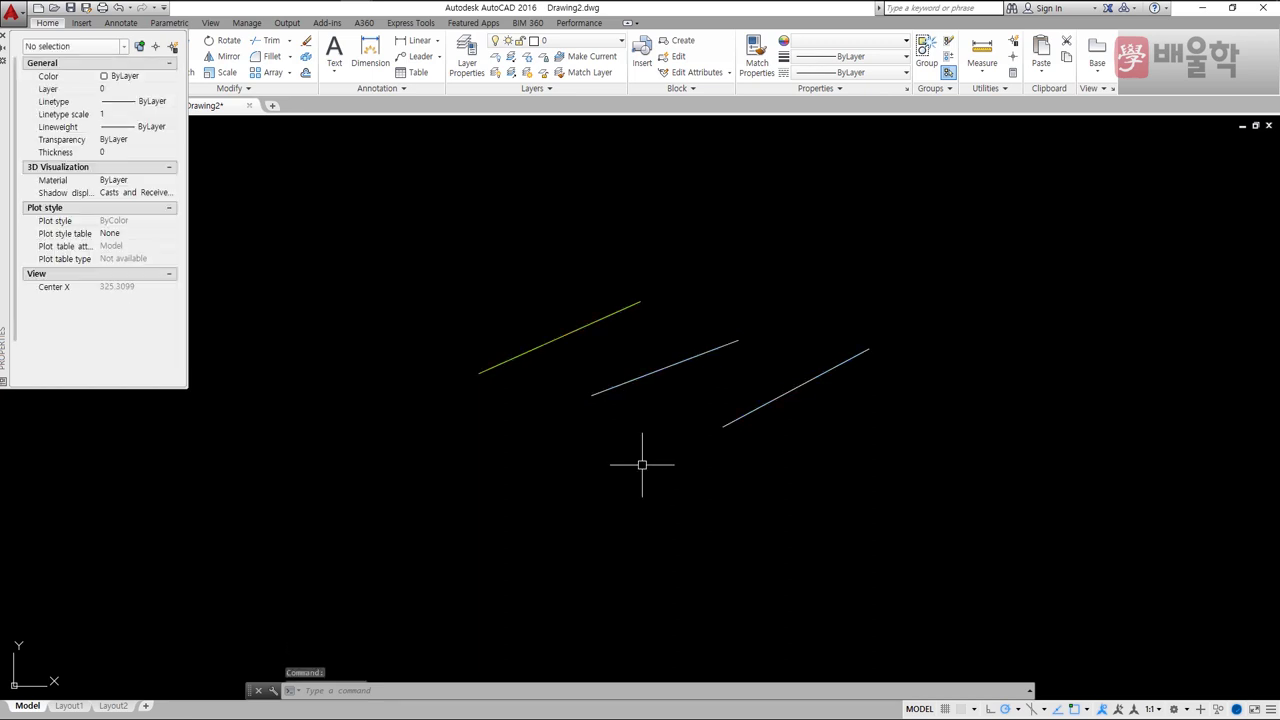
Step: Turn on the Use Shift to add to selection mode in the selection options and accept the options
{"action": "key", "text": "Return"}
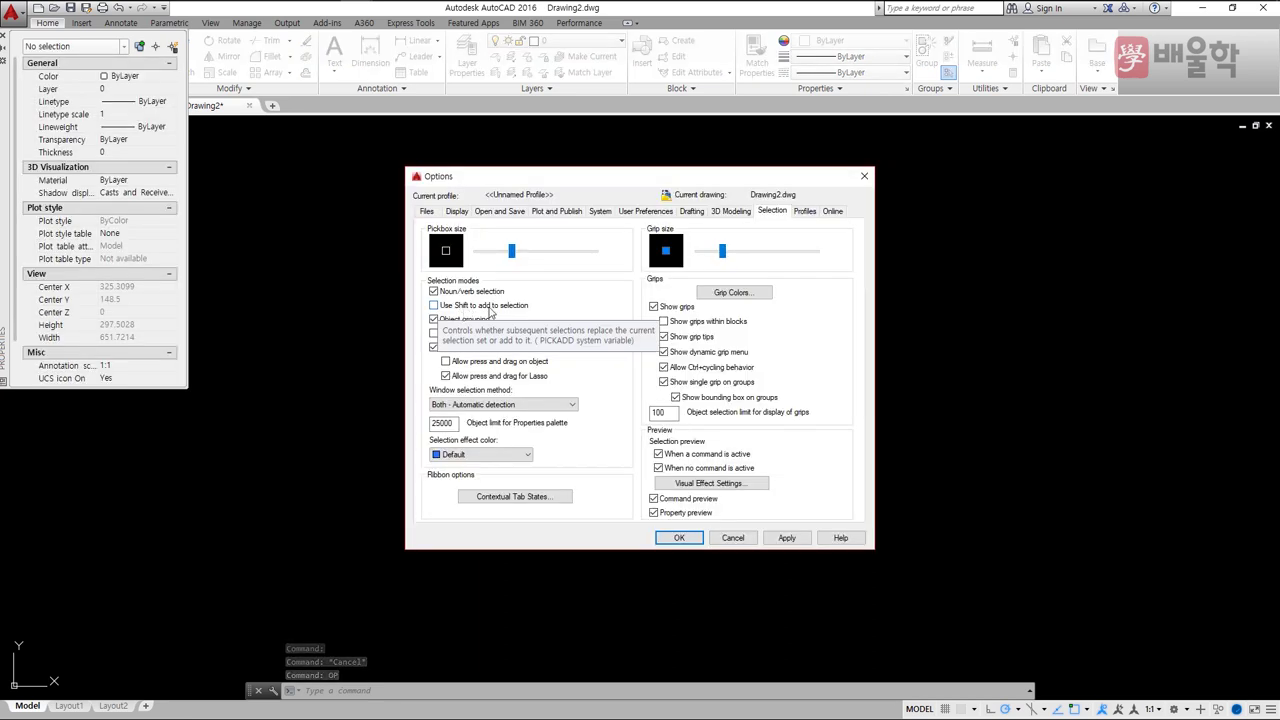
{"action": "left_click", "coordinate": [434, 306]}
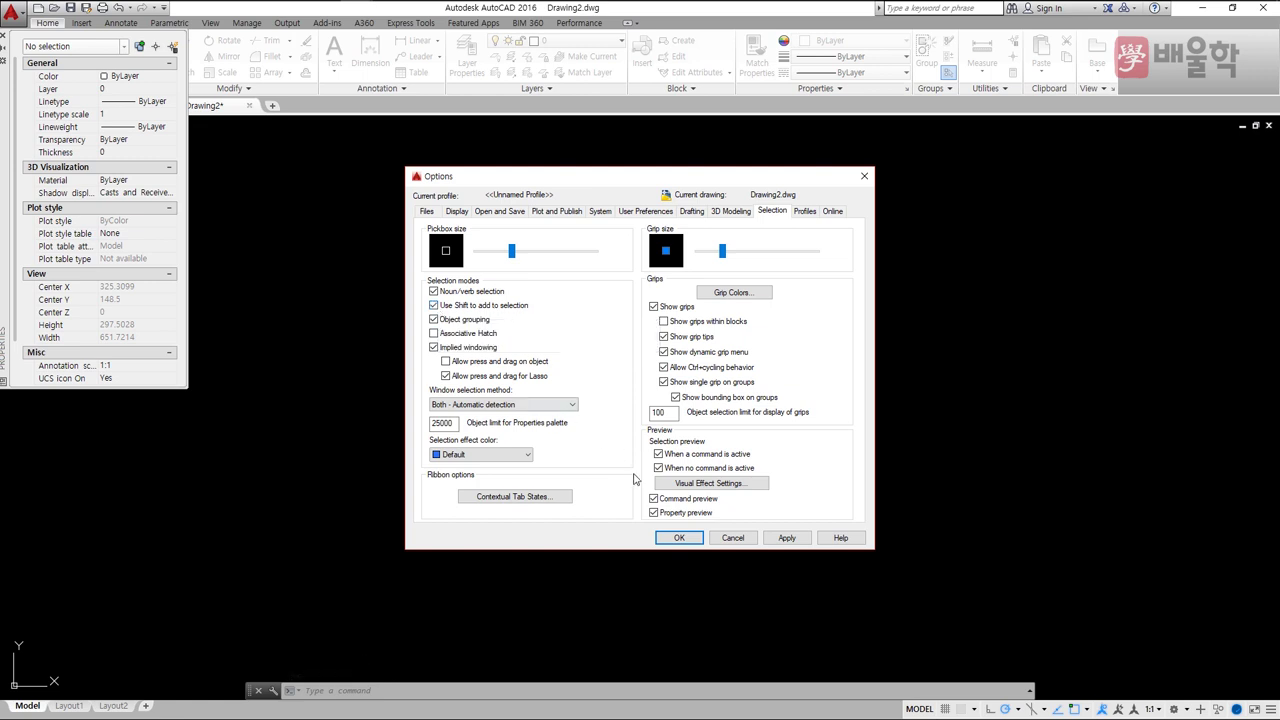
{"action": "left_click", "coordinate": [677, 537]}
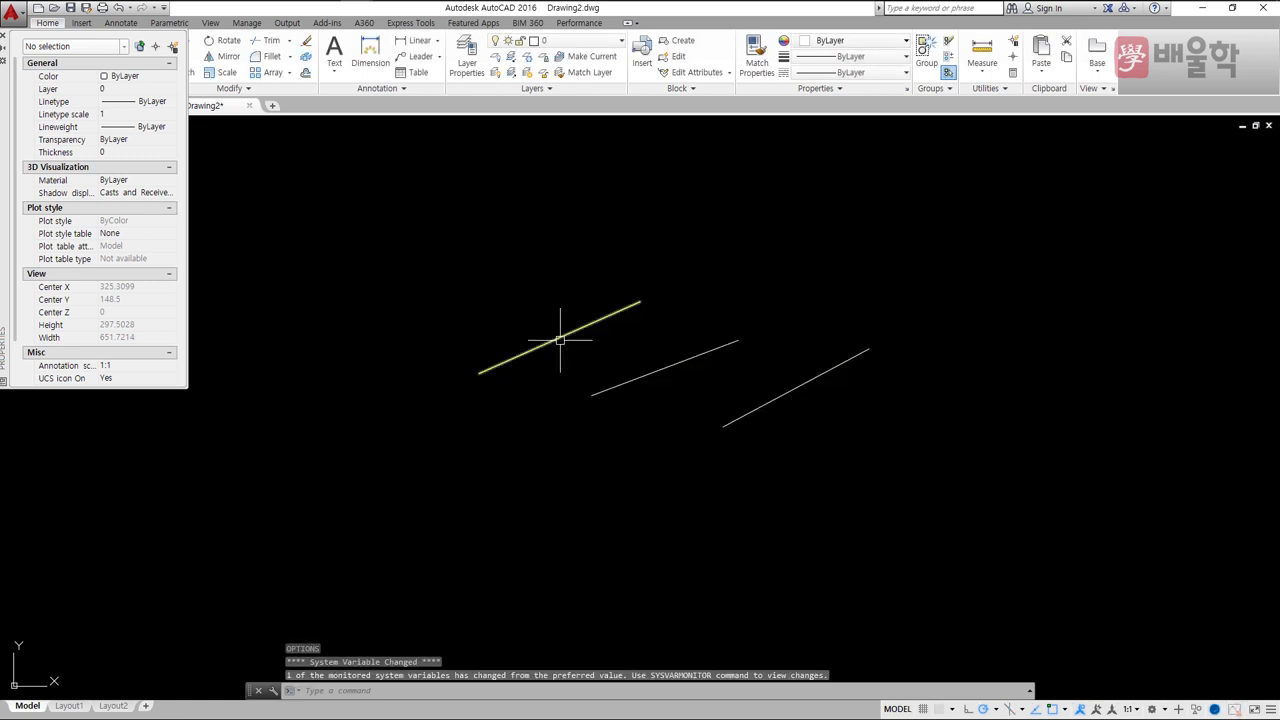
Step: Pick the yellow, middle and rightmost lines individually to test how each pick replaces the previous selection
{"action": "left_click", "coordinate": [559, 338]}
{"action": "left_click", "coordinate": [664, 367]}
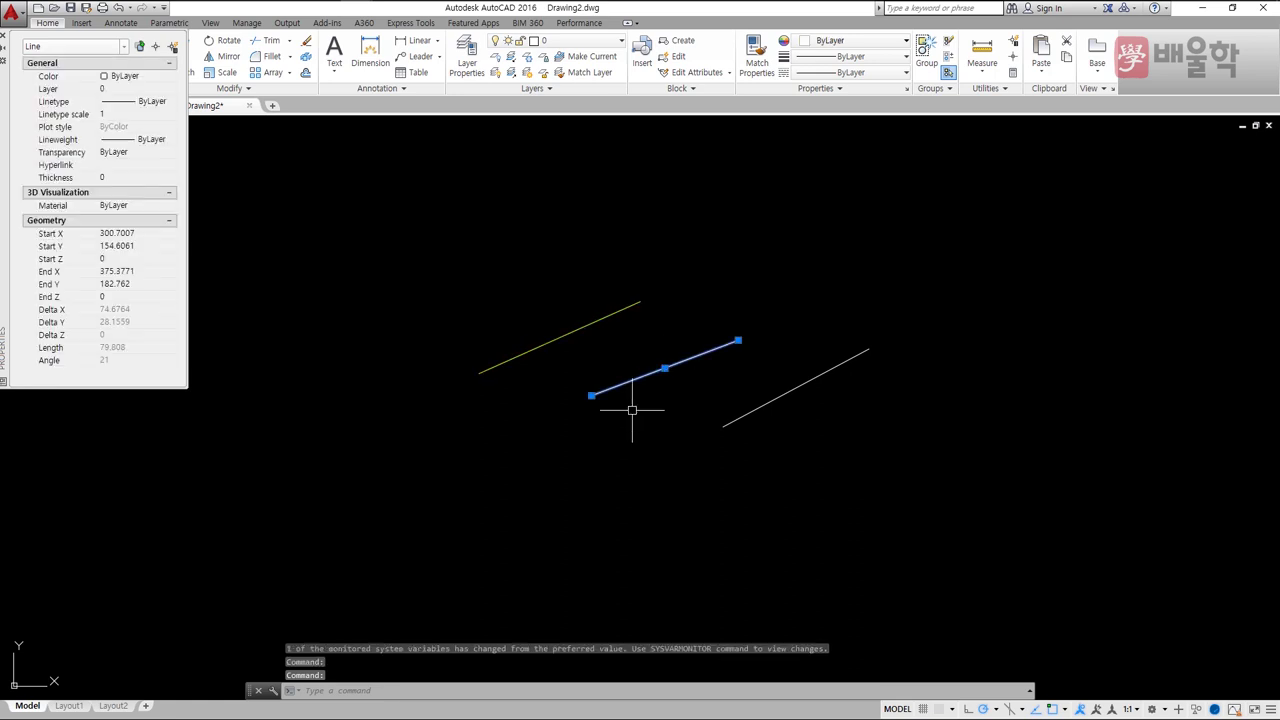
{"action": "left_click", "coordinate": [755, 408]}
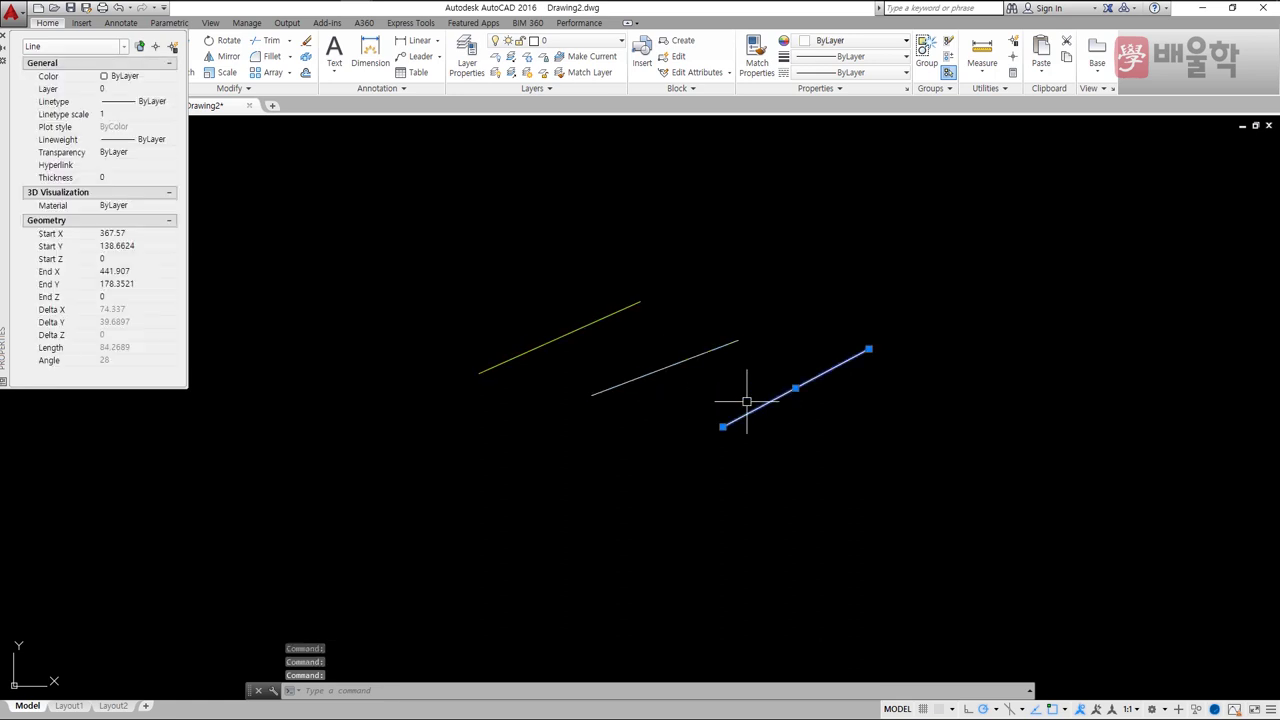
Step: Select the yellow line, add the middle and rightmost lines to the selection, and clear it
{"action": "left_click", "coordinate": [586, 324]}
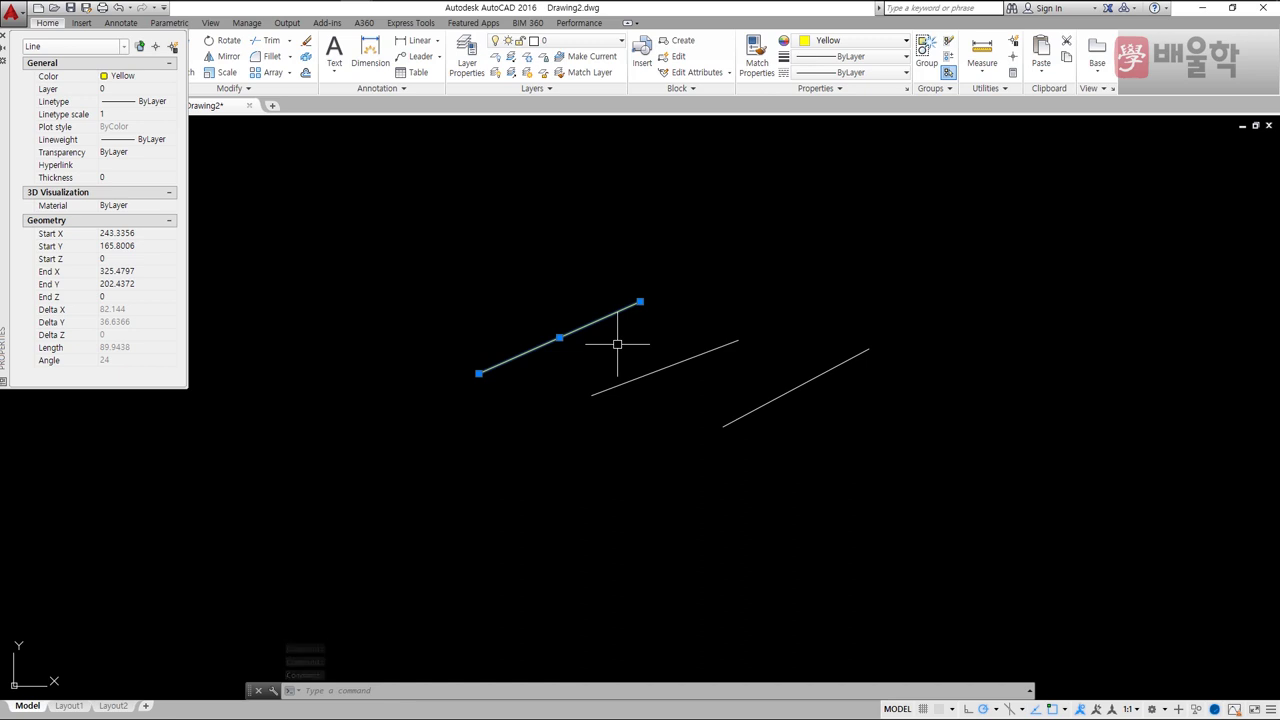
{"action": "left_click", "coordinate": [661, 370]}
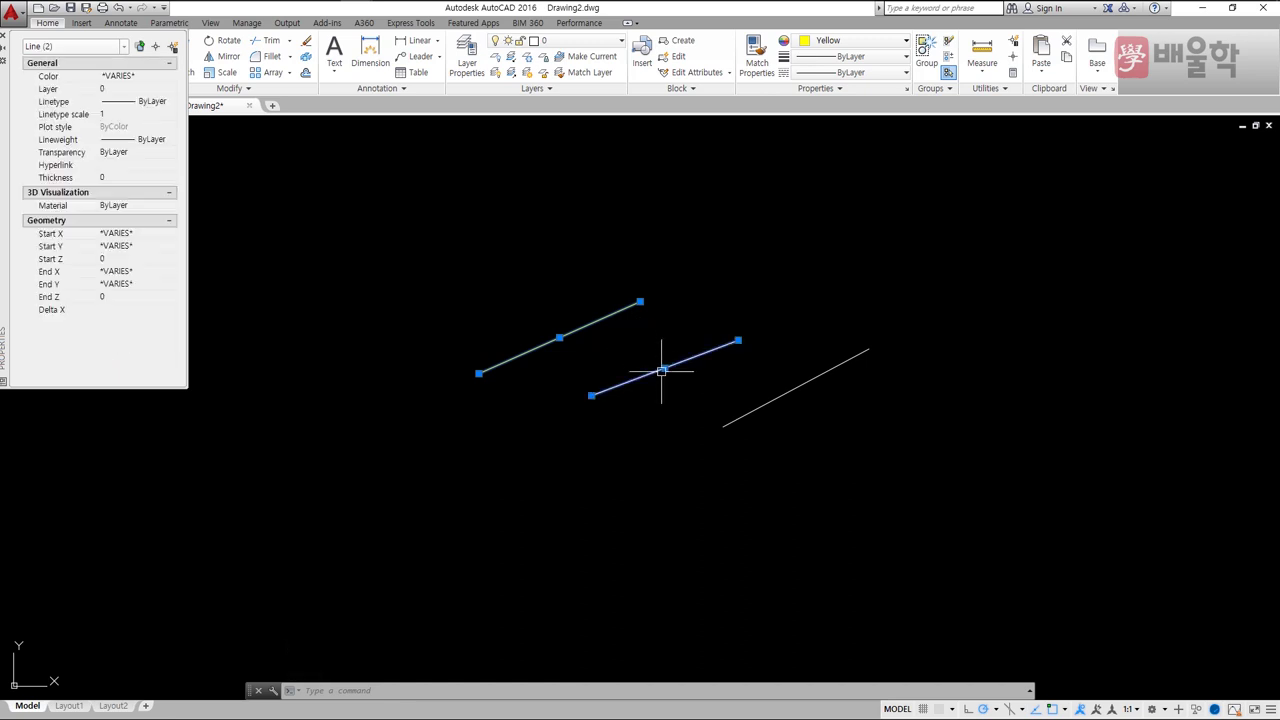
{"action": "left_click", "coordinate": [763, 405]}
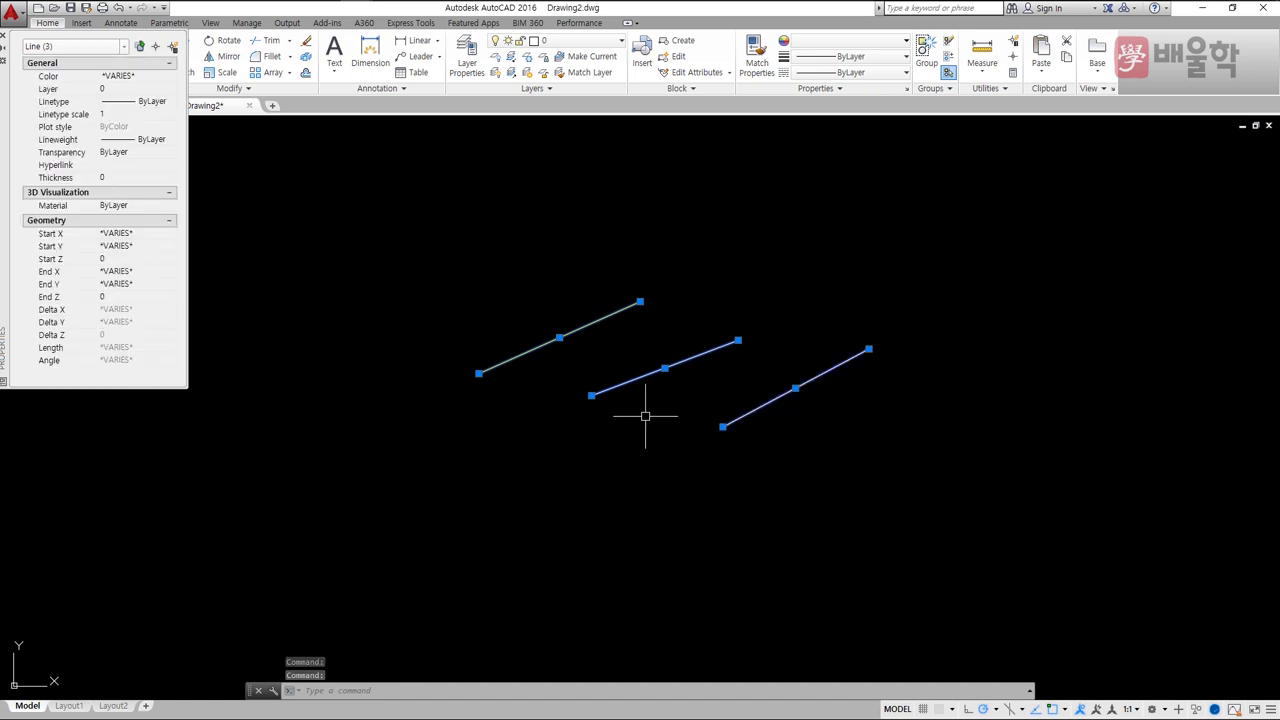
{"action": "key", "text": "Escape"}
Step: Turn off the Use Shift to add to selection mode in the selection options and accept the options
{"action": "type", "text": "op"}
{"action": "key", "text": "Return"}
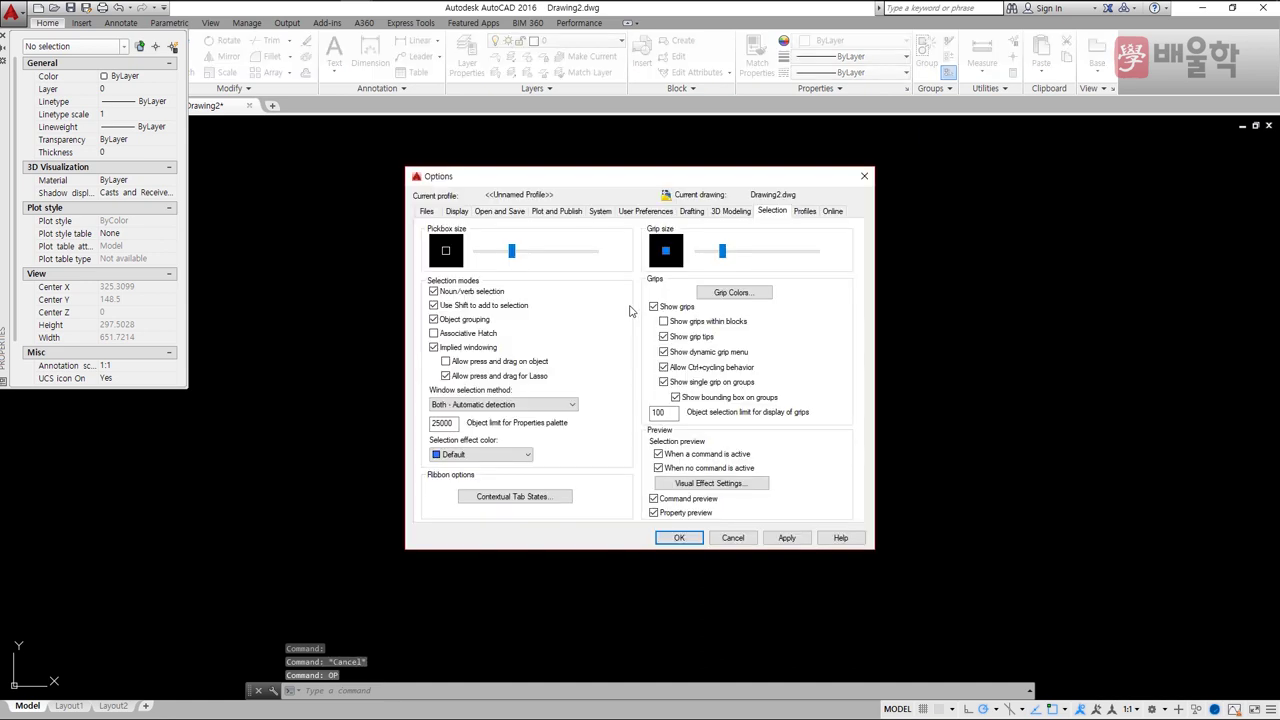
{"action": "left_click", "coordinate": [451, 306]}
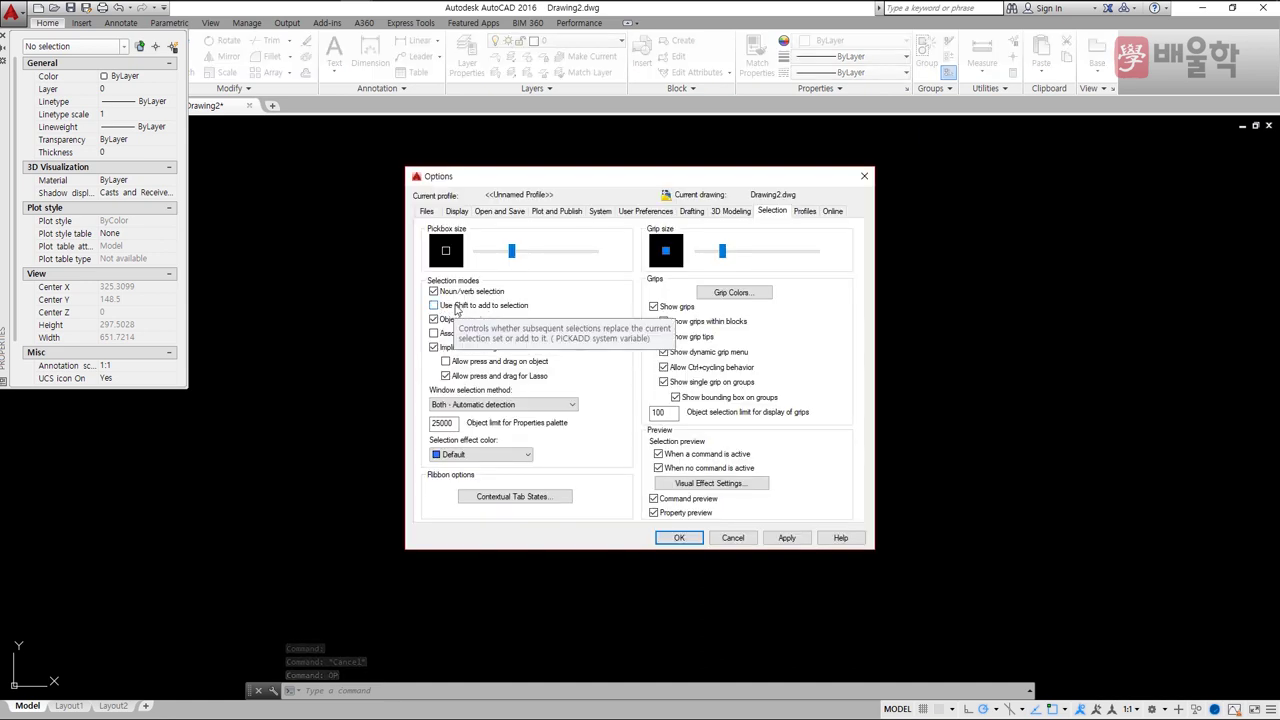
{"action": "left_click", "coordinate": [679, 537]}
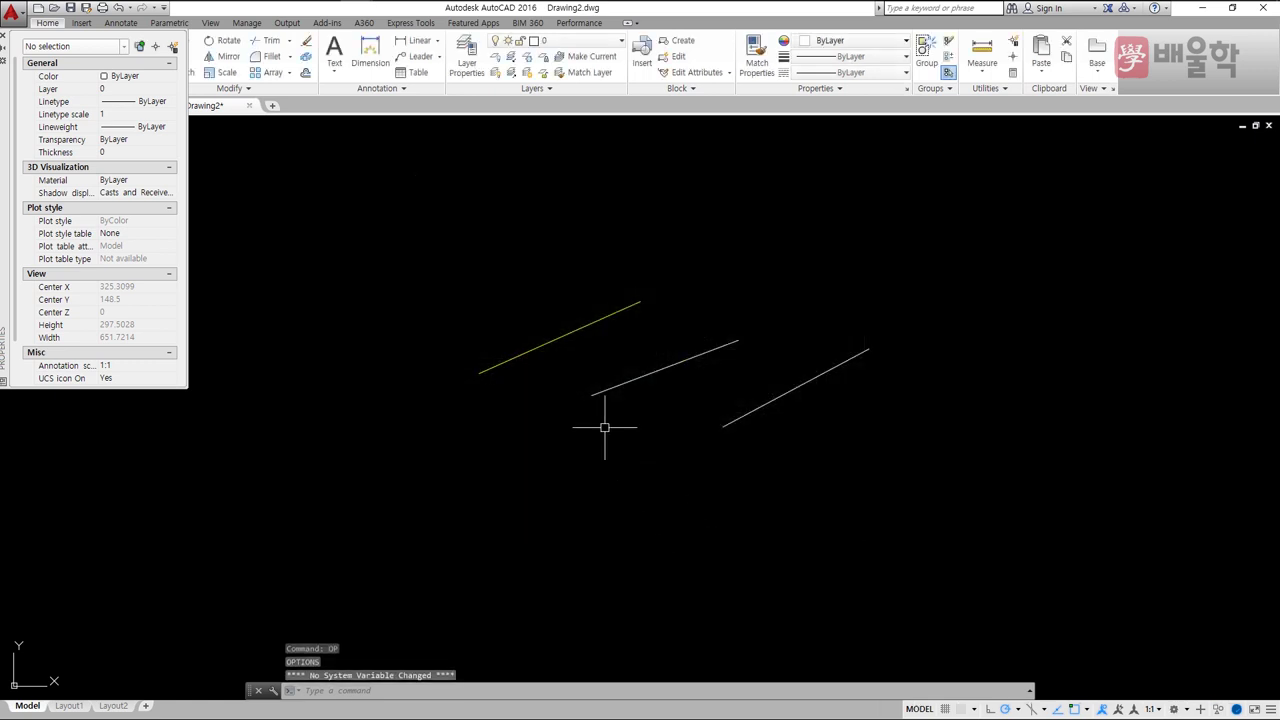
Step: Select all three diagonal lines, and remove the middle and yellow lines from the selection
{"action": "left_click", "coordinate": [569, 344]}
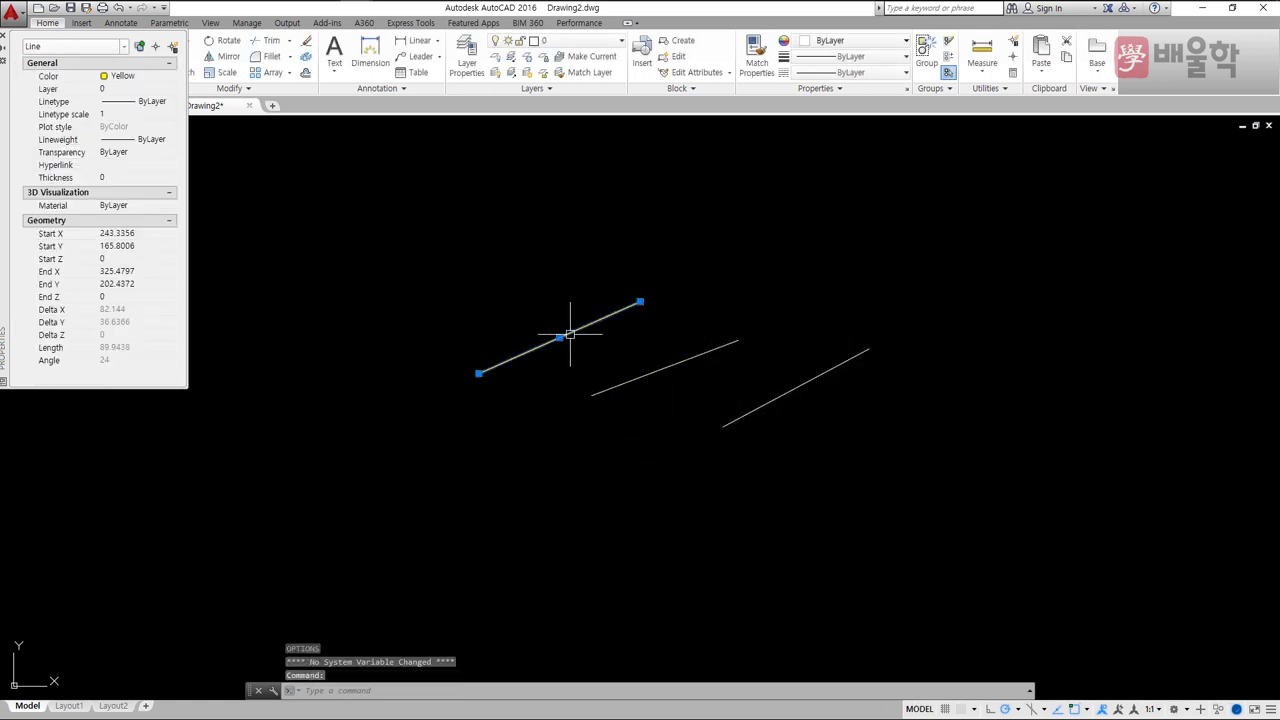
{"action": "left_click", "coordinate": [635, 376]}
{"action": "left_click", "coordinate": [760, 405]}
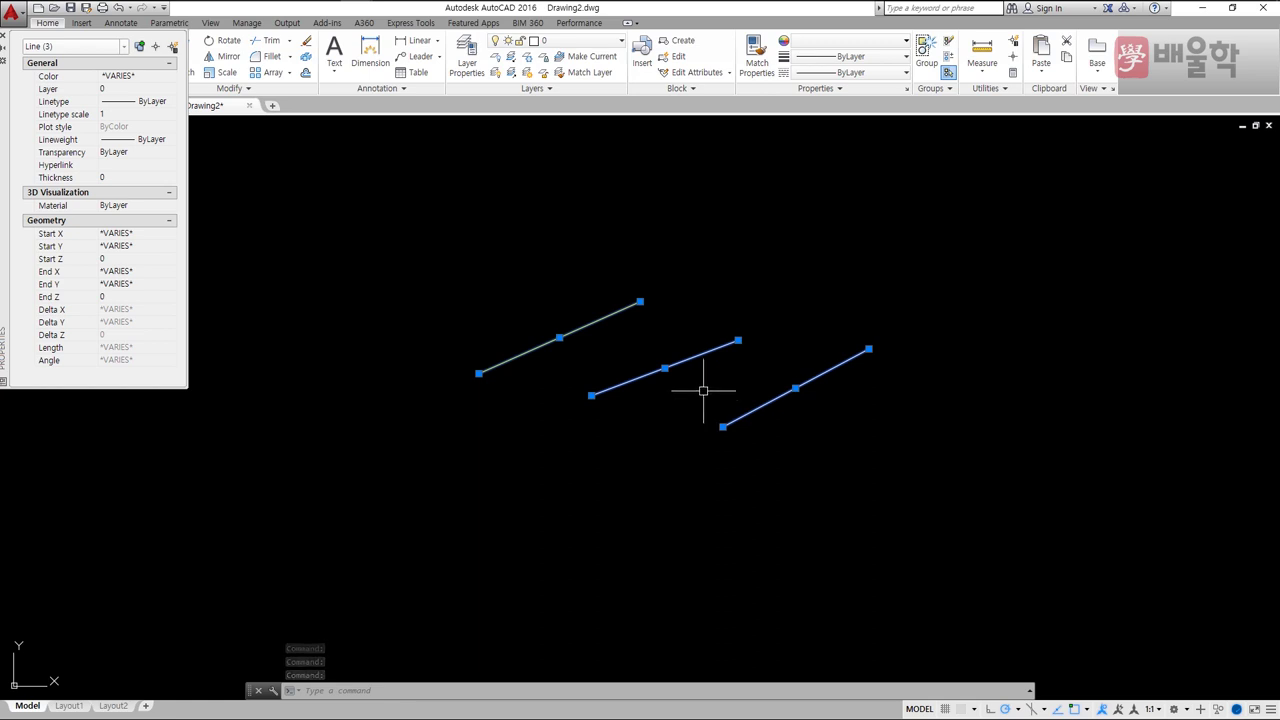
{"action": "left_click", "coordinate": [702, 352], "text": "shift"}
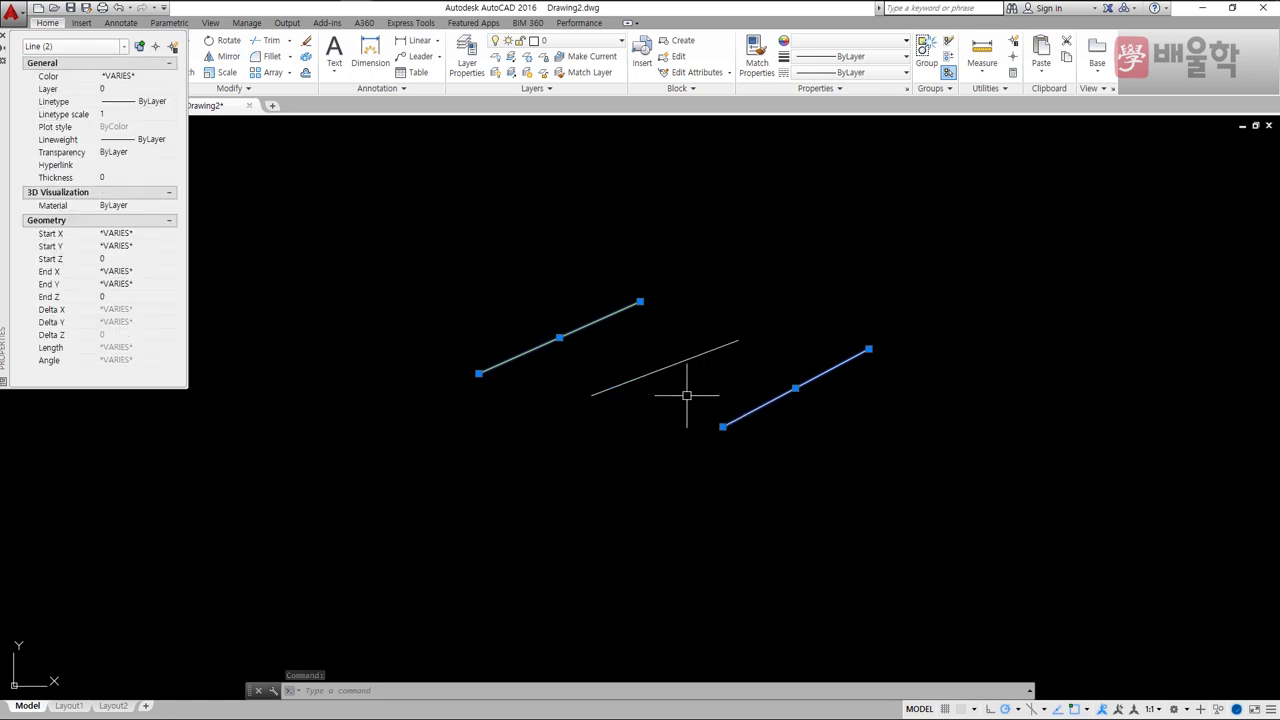
{"action": "left_click", "coordinate": [603, 317], "text": "shift"}
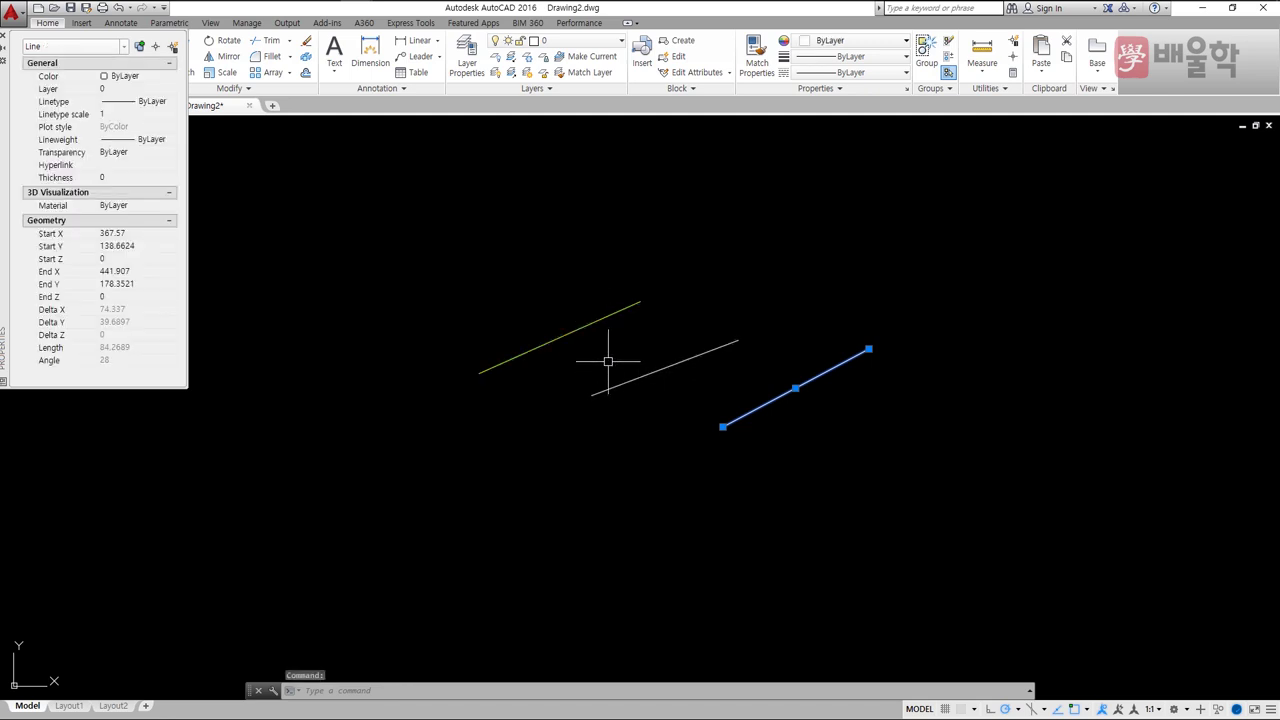
Step: Review the object grouping, associative hatch and implied windowing modes in the selection options and accept the options
{"action": "type", "text": "op"}
{"action": "key", "text": "Return"}
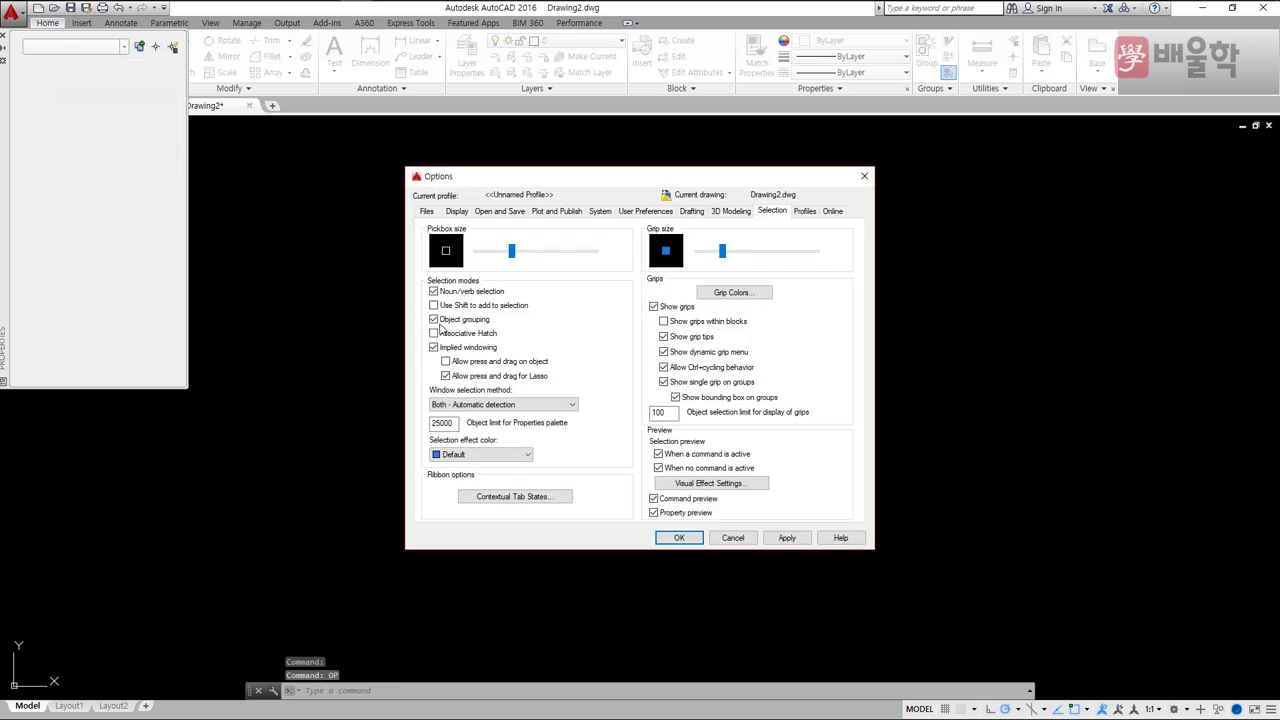
{"action": "left_click", "coordinate": [435, 321]}
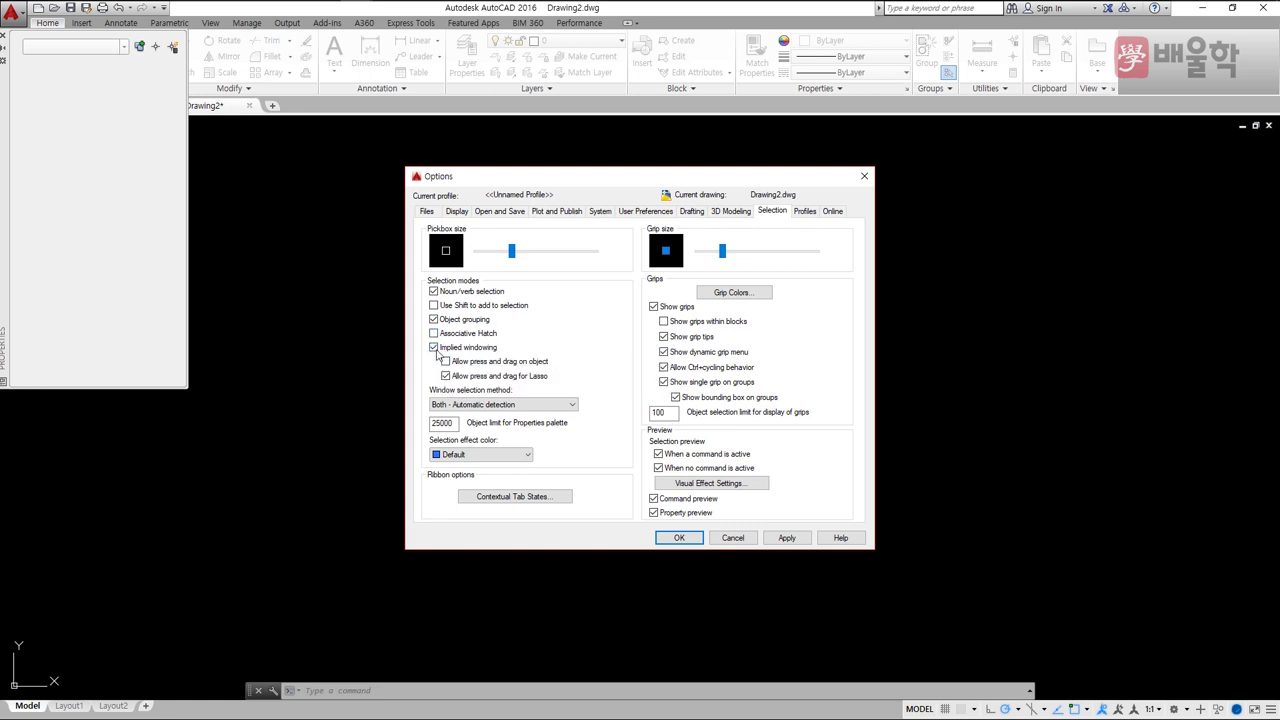
{"action": "left_click", "coordinate": [678, 538]}
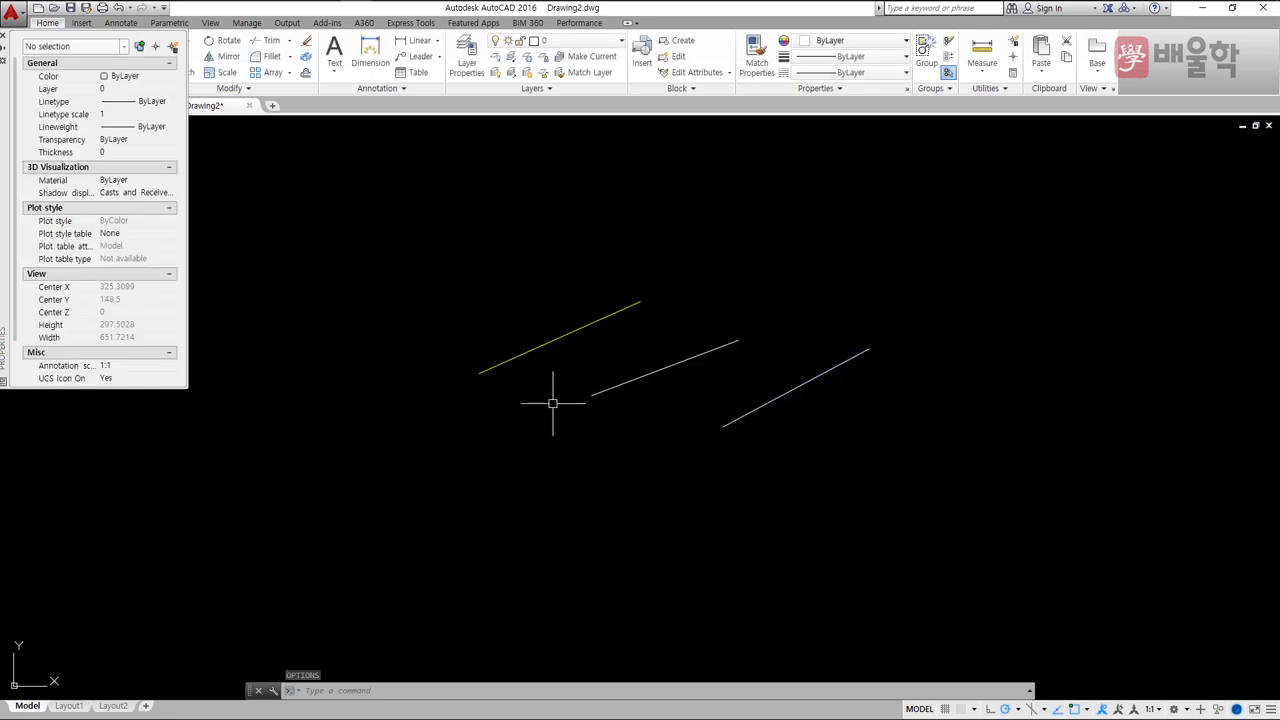
Step: Select all three diagonal lines with one window, from above the yellow line to below the rightmost line
{"action": "left_click", "coordinate": [441, 249]}
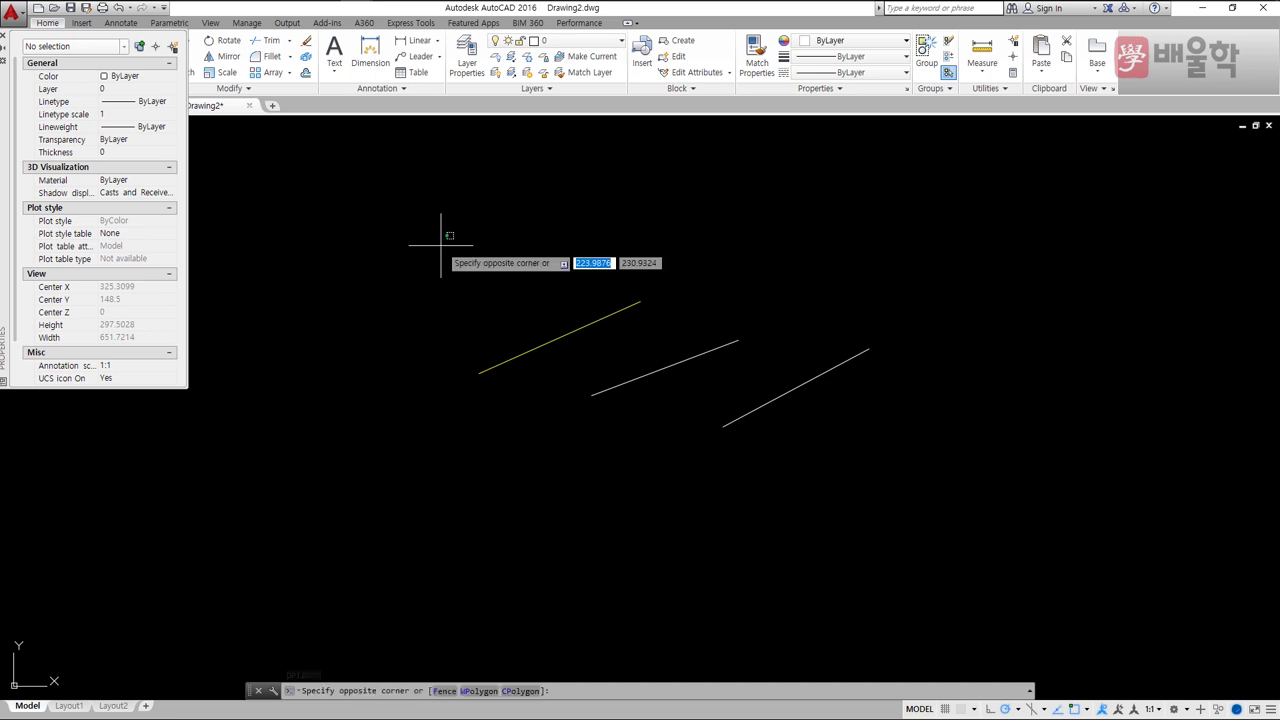
{"action": "left_click", "coordinate": [915, 464]}
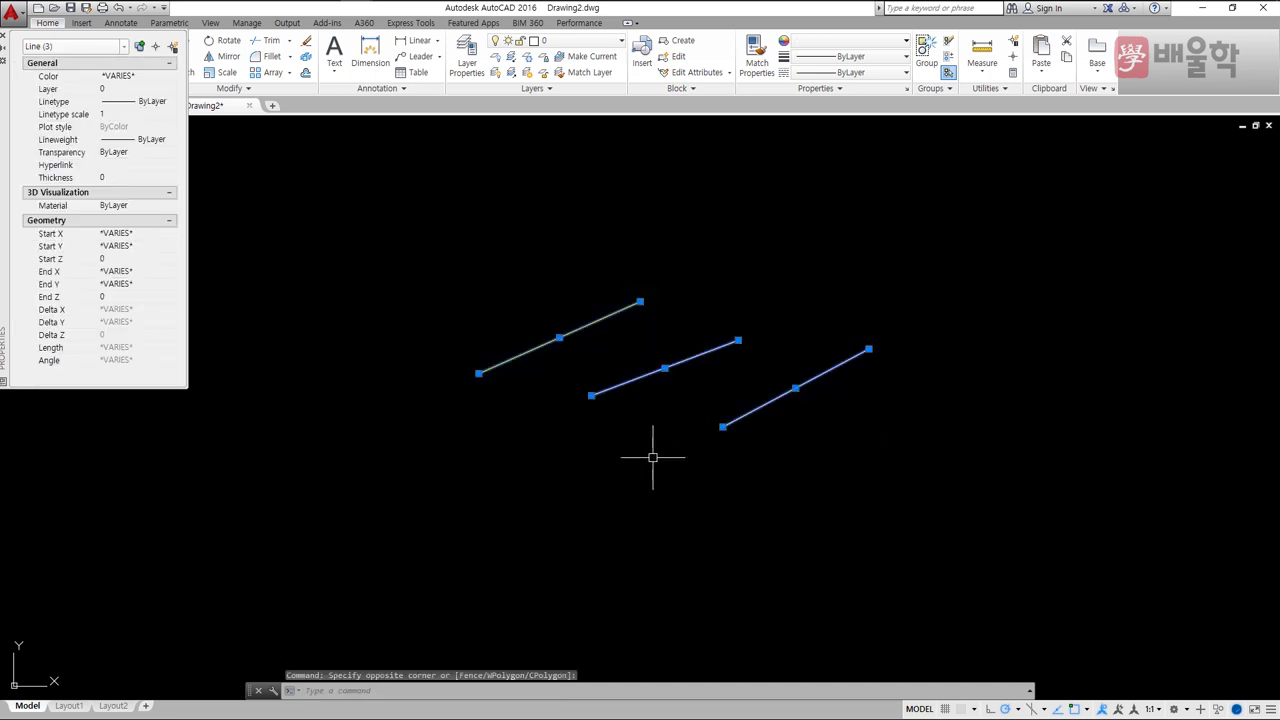
Step: Clear the selection, turn off implied windowing in the selection options, accept them, and try to select the lines with a window
{"action": "key", "text": "Escape"}
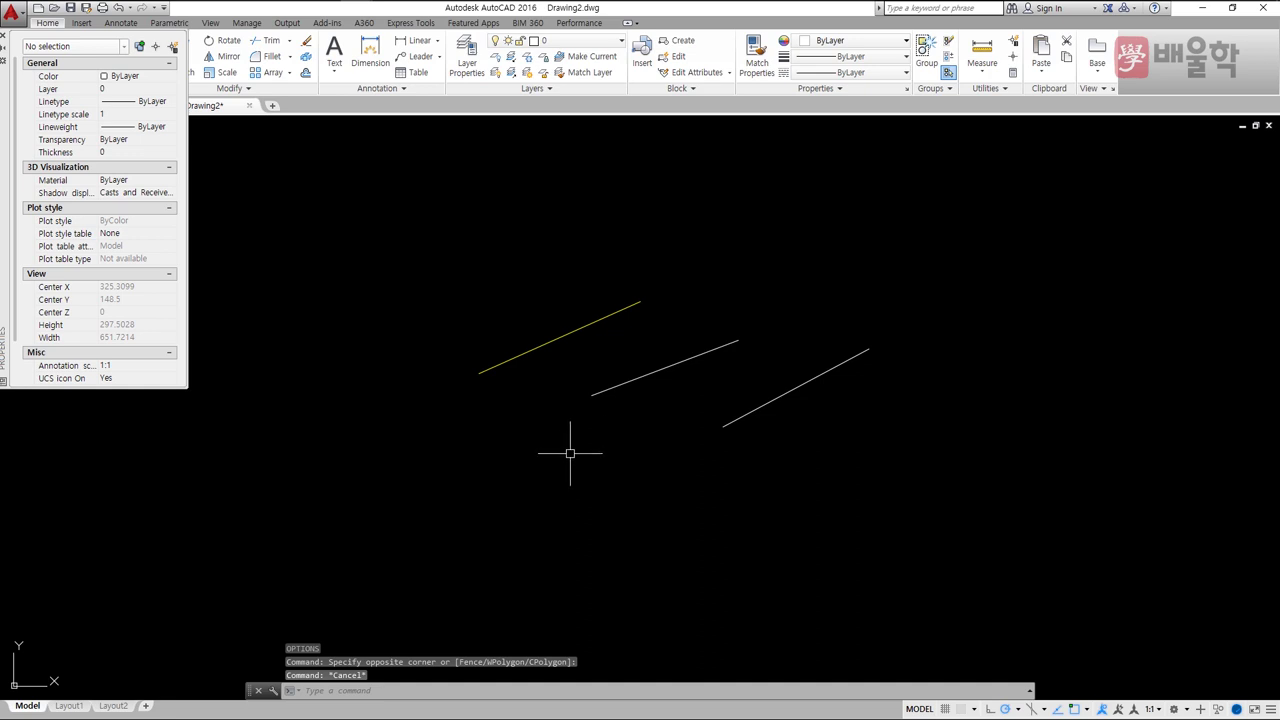
{"action": "type", "text": "OP"}
{"action": "key", "text": "Return"}
{"action": "left_click", "coordinate": [440, 350]}
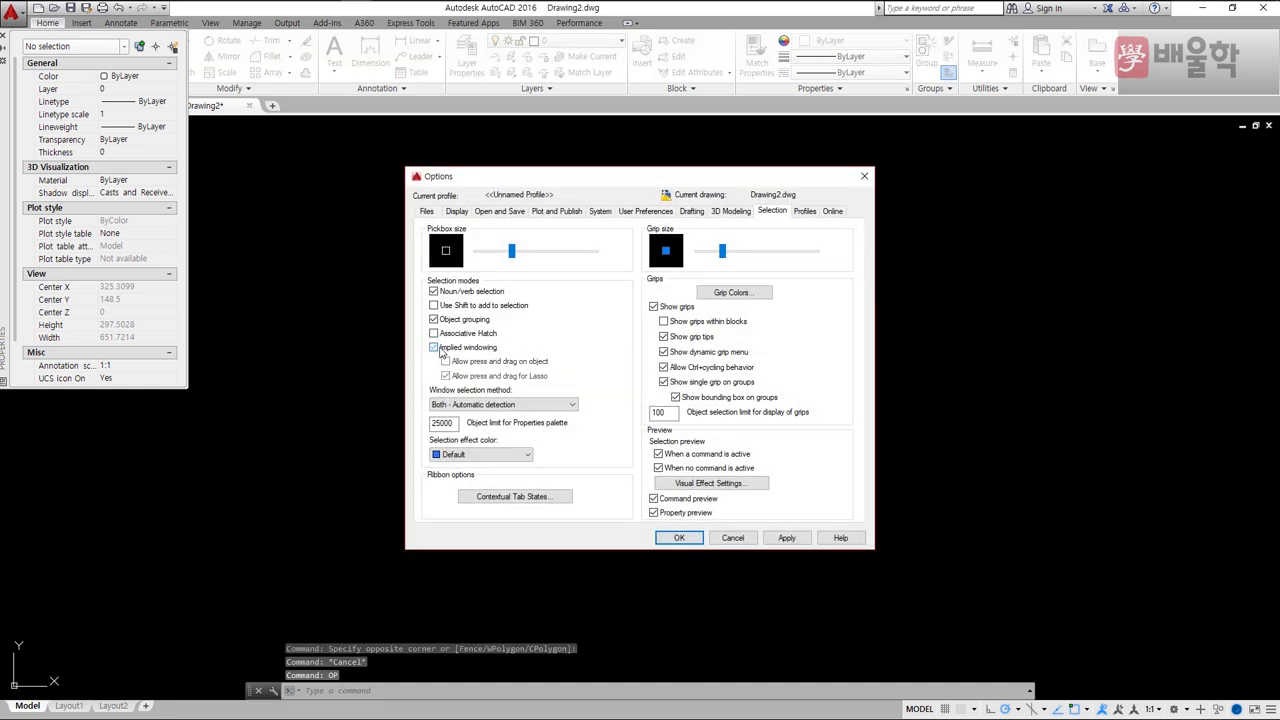
{"action": "left_click", "coordinate": [678, 538]}
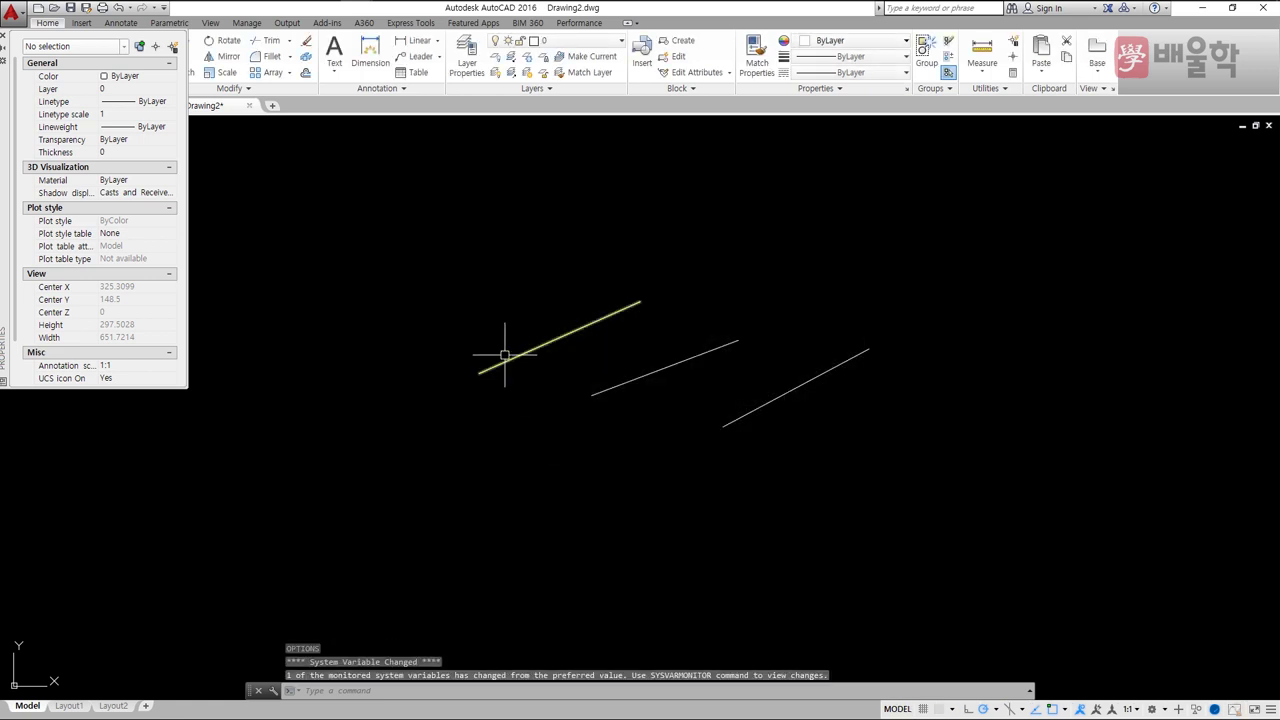
{"action": "left_click", "coordinate": [568, 340]}
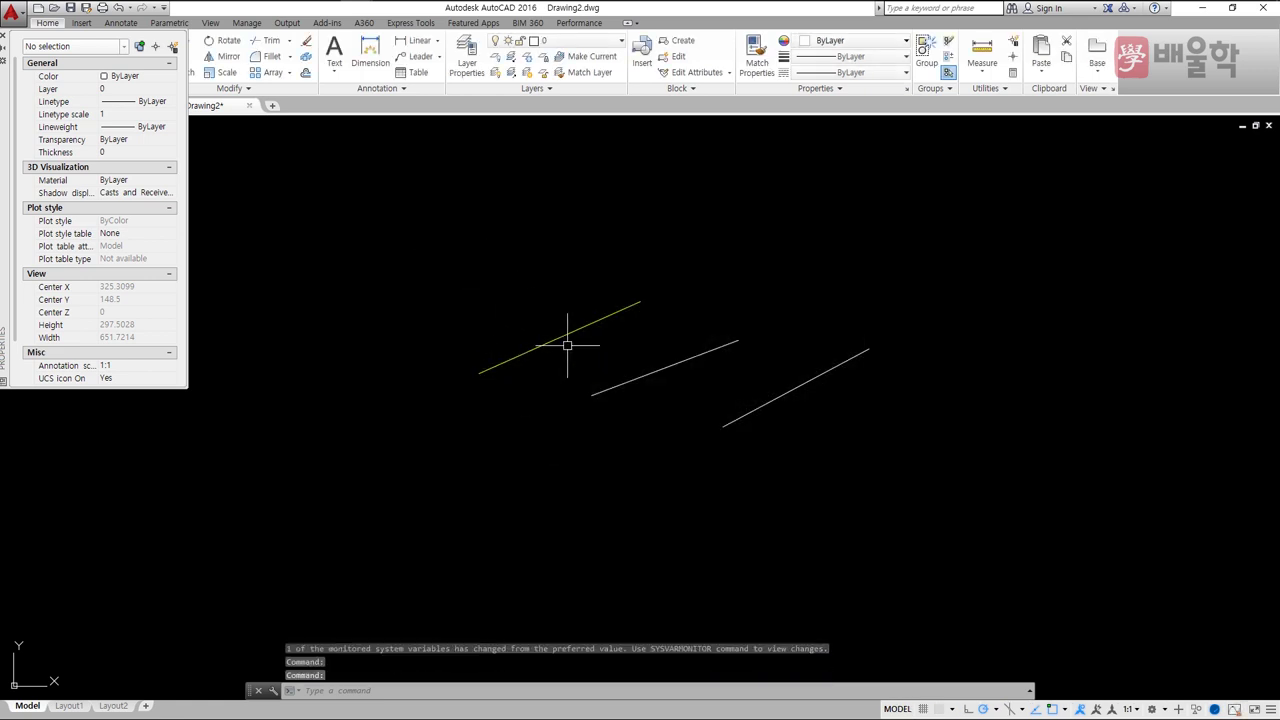
{"action": "left_click", "coordinate": [445, 245]}
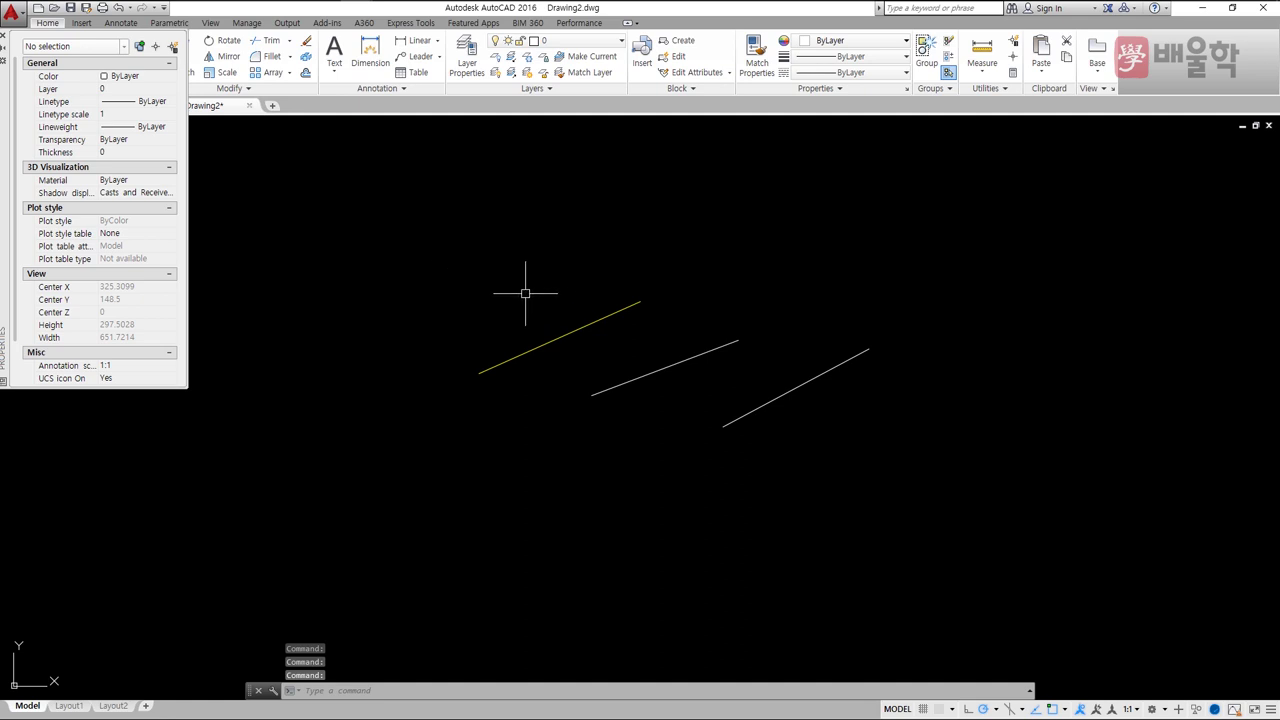
Step: Turn on implied windowing in the selection options, accept the options, and close the Properties palette
{"action": "type", "text": "OP"}
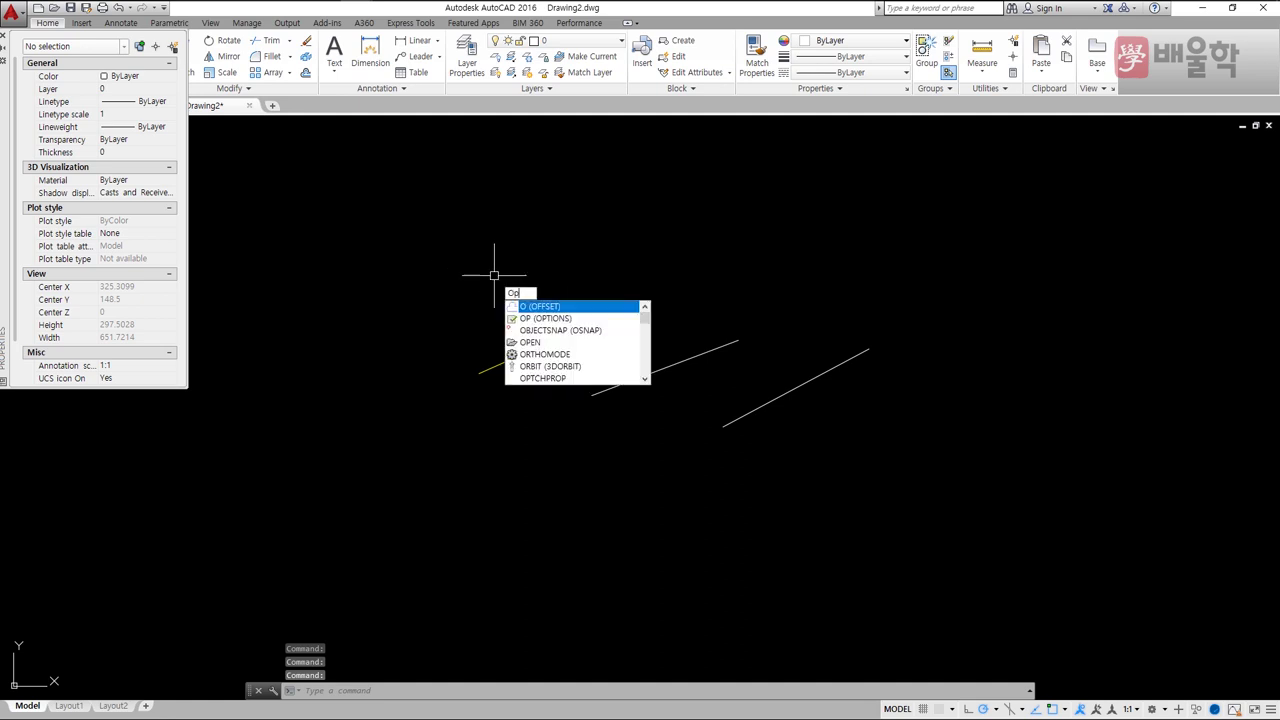
{"action": "key", "text": "Return"}
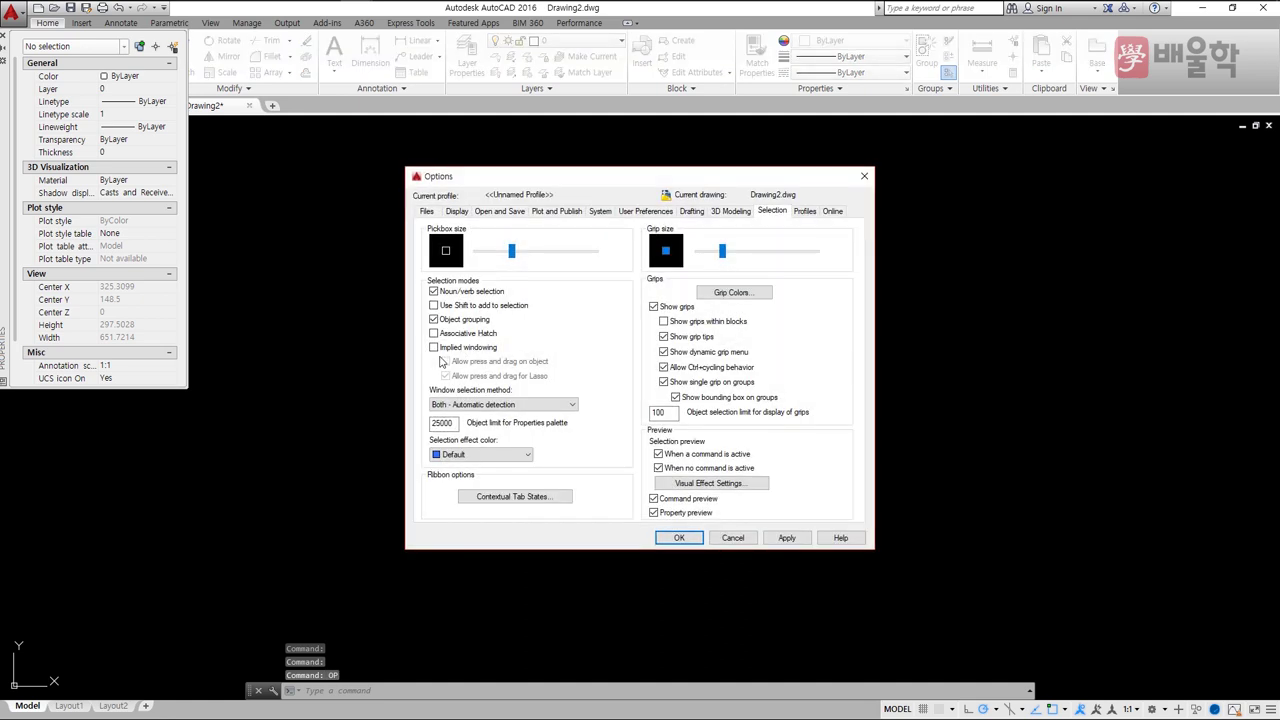
{"action": "left_click", "coordinate": [438, 348]}
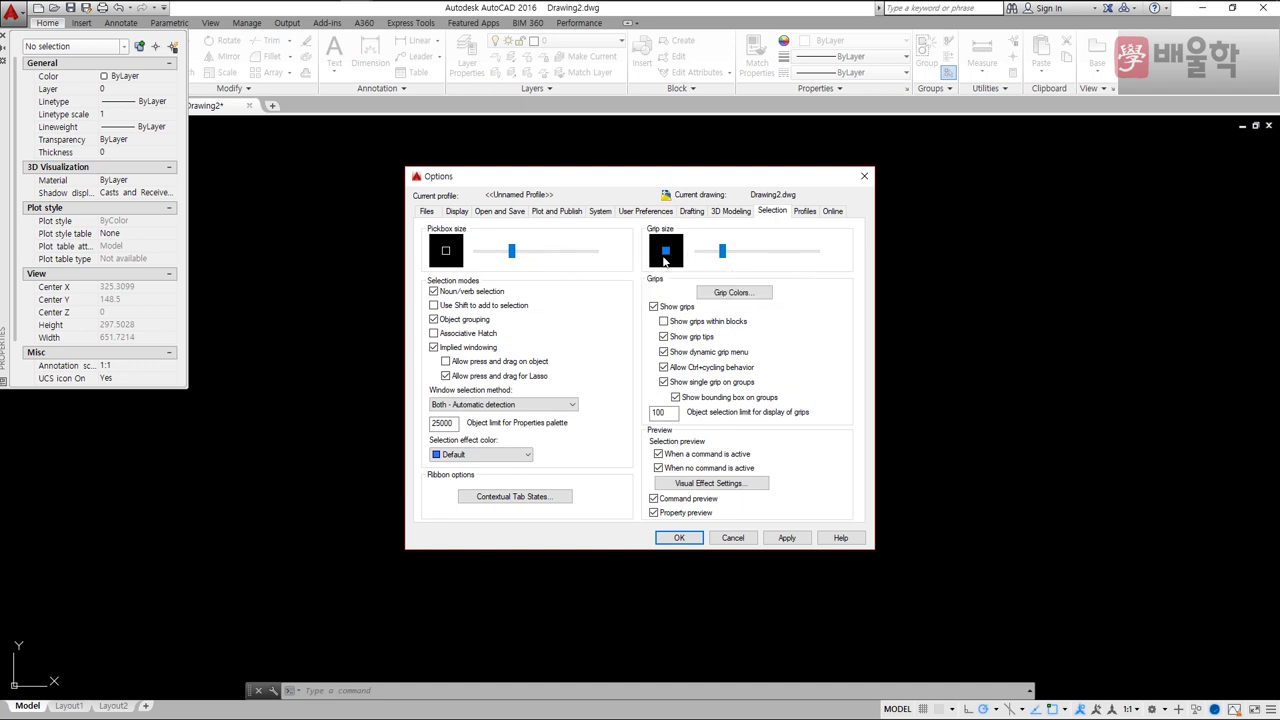
{"action": "left_click", "coordinate": [690, 543]}
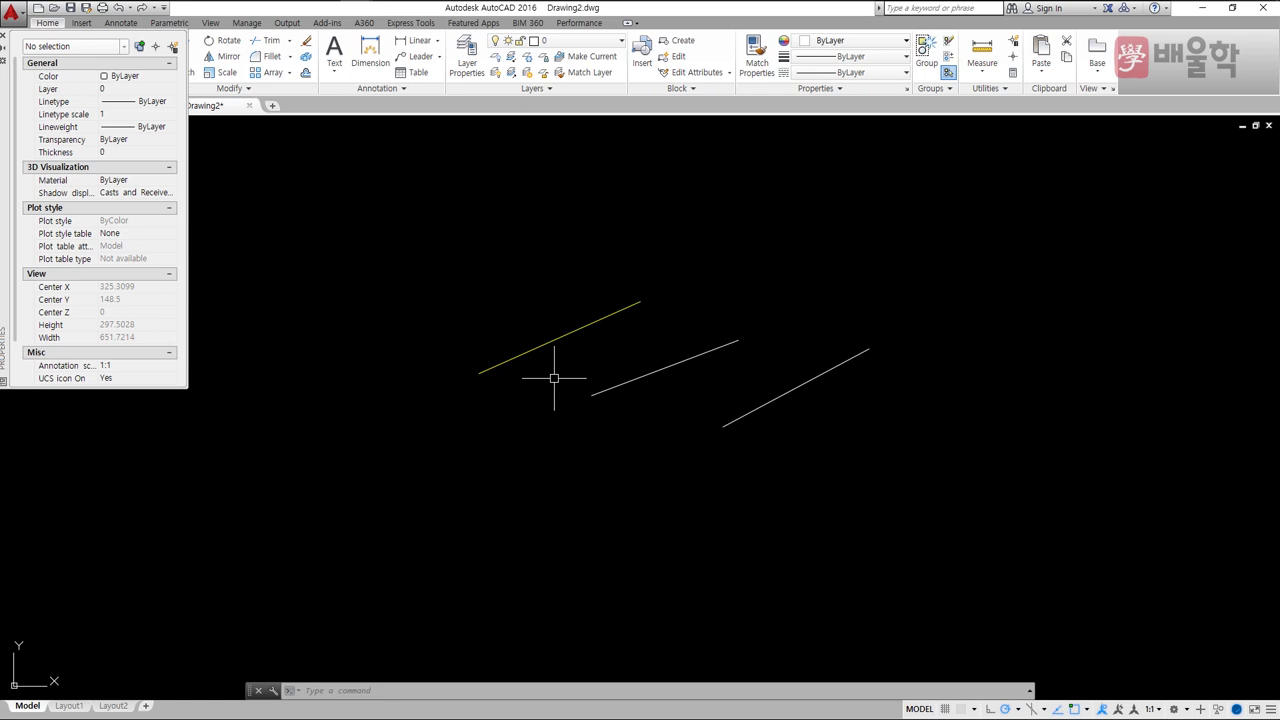
{"action": "left_click", "coordinate": [4, 38]}
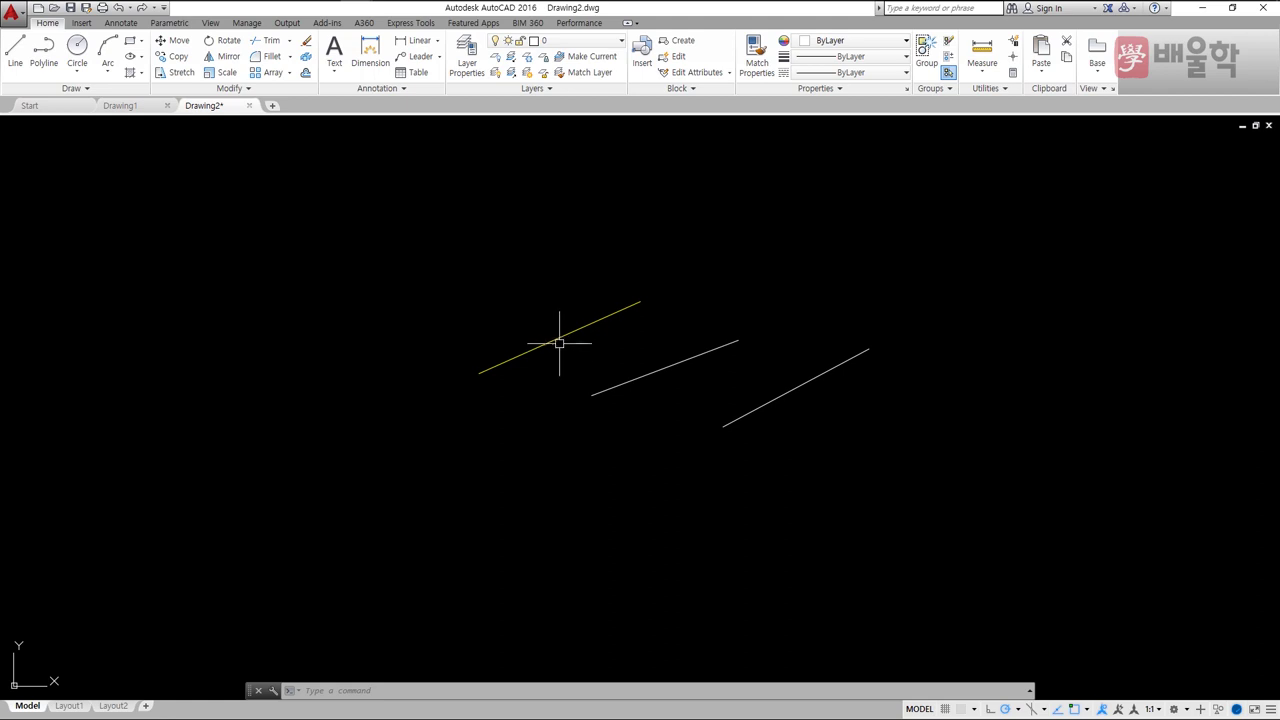
Step: Select the yellow line, move it up and to the left by its midpoint grip, and stretch it by its lower endpoint grip
{"action": "left_click", "coordinate": [558, 338]}
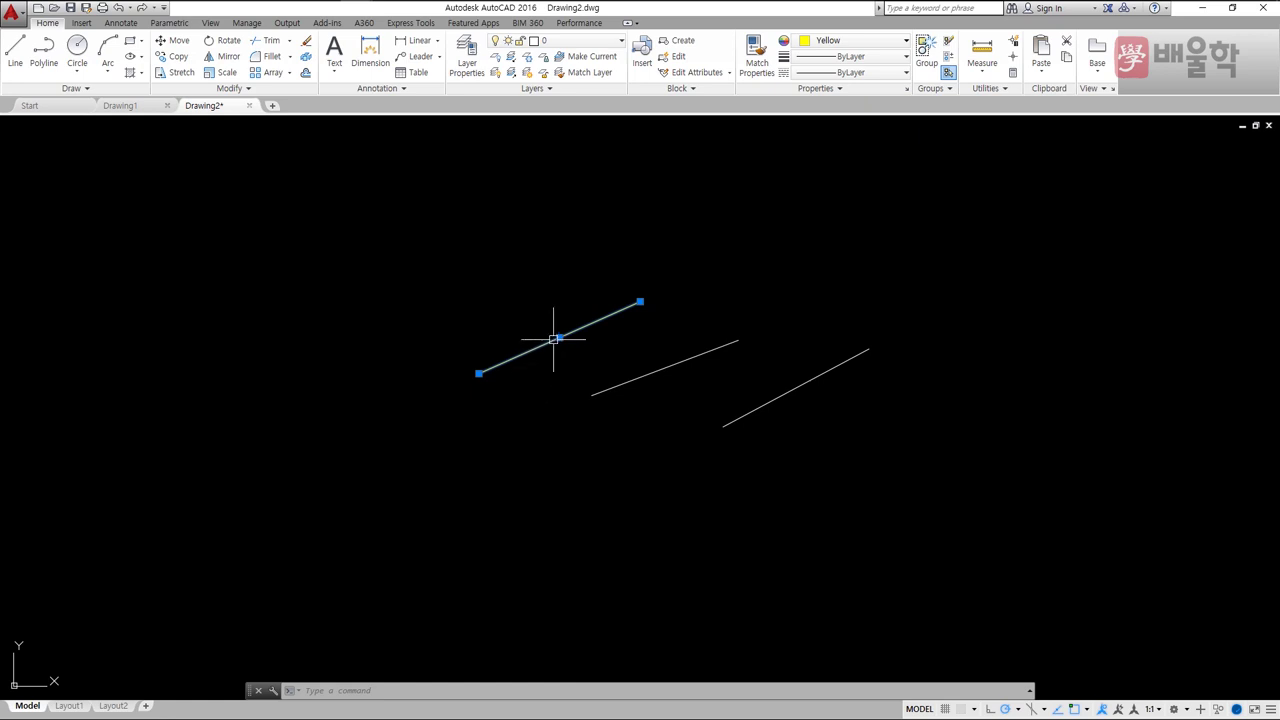
{"action": "left_click", "coordinate": [559, 337]}
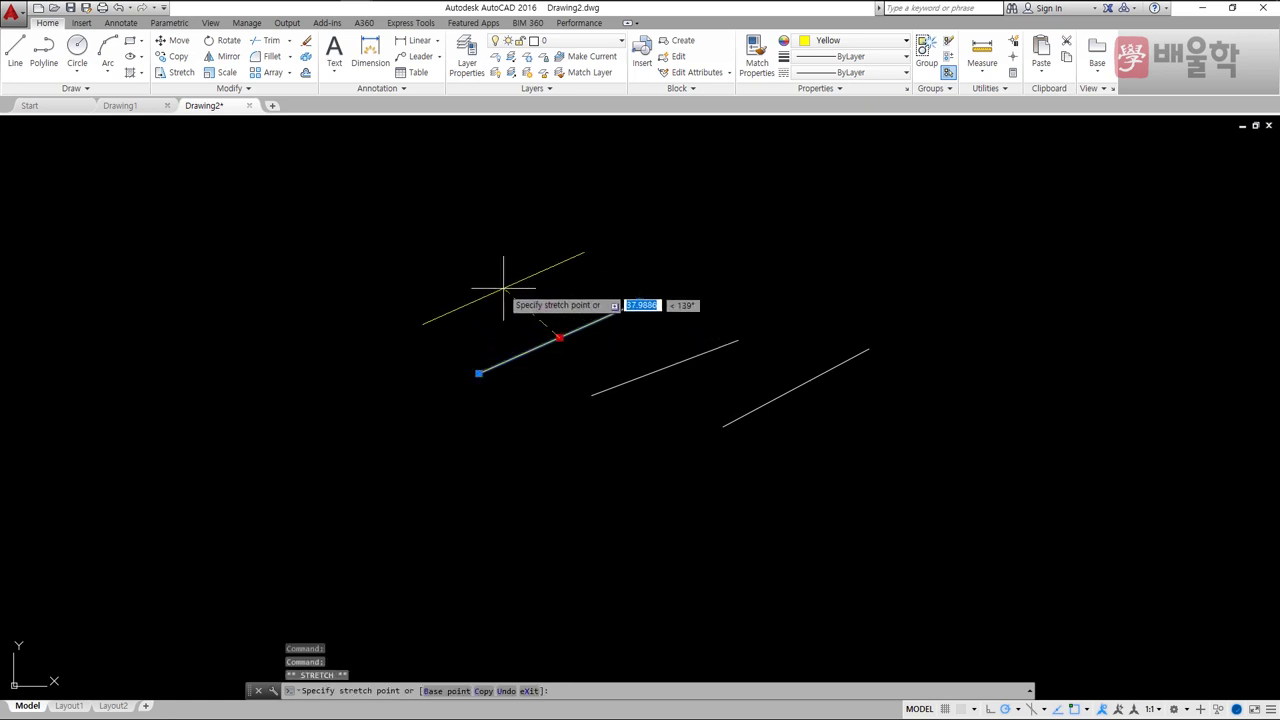
{"action": "left_click", "coordinate": [521, 320]}
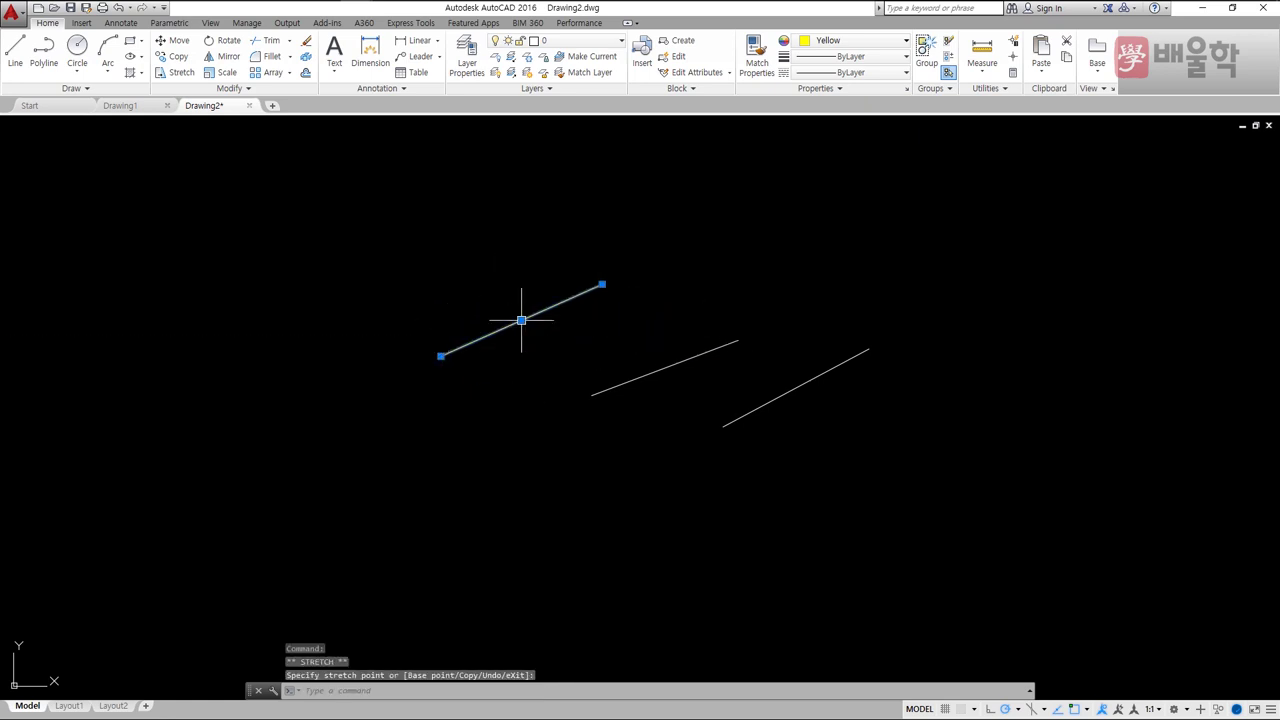
{"action": "left_click", "coordinate": [441, 356]}
{"action": "left_click", "coordinate": [280, 428]}
{"action": "left_click", "coordinate": [280, 428]}
{"action": "left_click", "coordinate": [423, 403]}
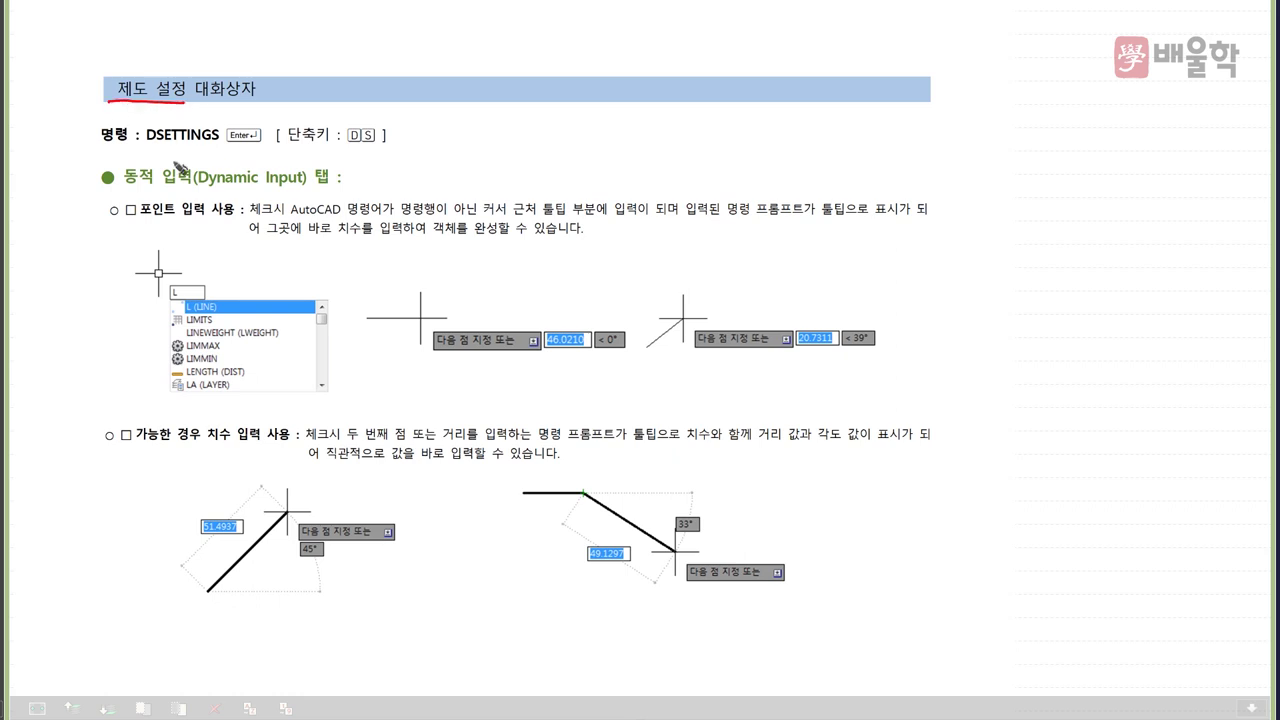
{"action": "left_click_drag", "start_coordinate": [168, 190], "coordinate": [299, 186]}
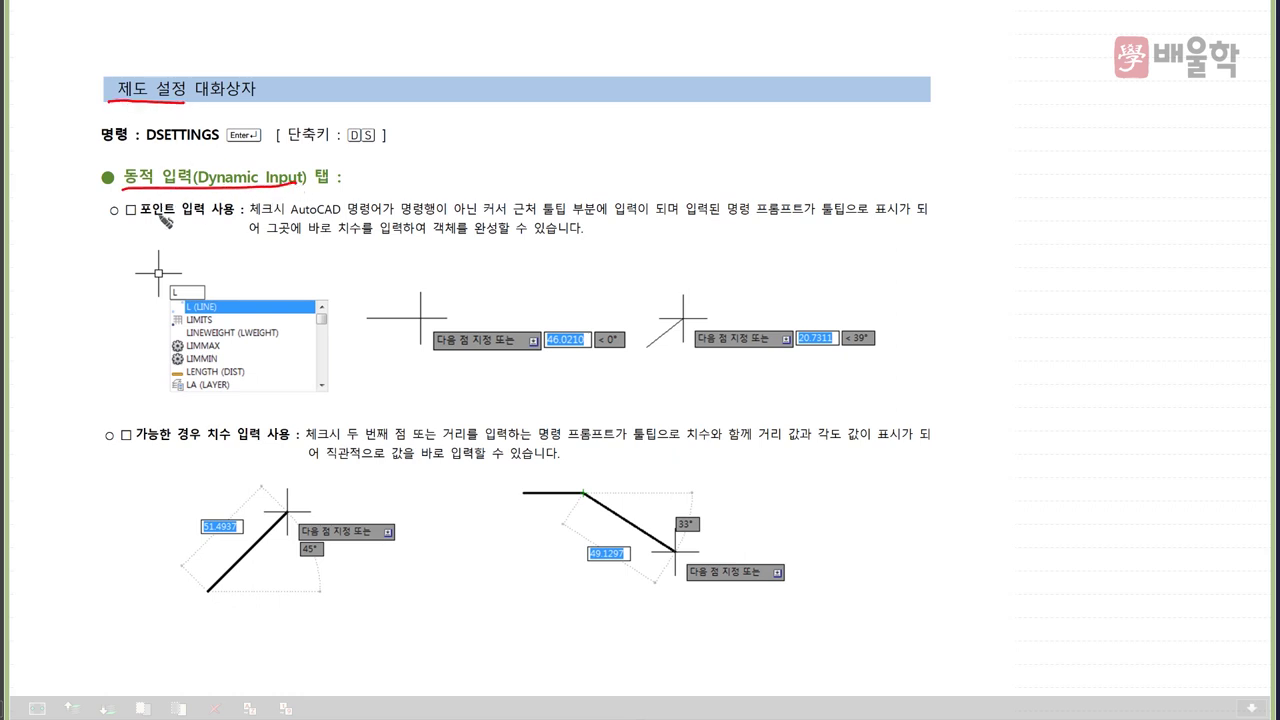
{"action": "left_click_drag", "start_coordinate": [140, 220], "coordinate": [212, 218]}
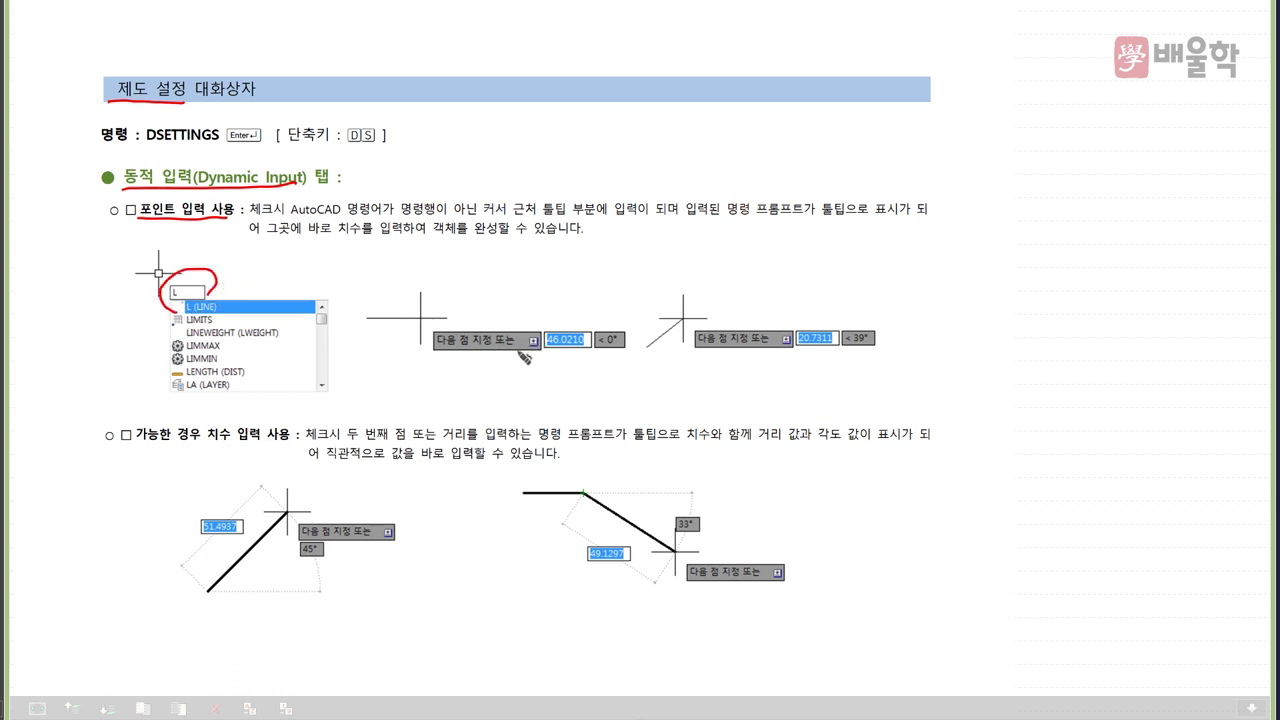
{"action": "mouse_move", "coordinate": [433, 353]}
{"action": "left_mouse_down"}
{"action": "mouse_move", "coordinate": [577, 359]}
{"action": "mouse_move", "coordinate": [584, 348]}
{"action": "mouse_move", "coordinate": [556, 358]}
{"action": "mouse_move", "coordinate": [540, 345]}
{"action": "mouse_move", "coordinate": [572, 321]}
{"action": "mouse_move", "coordinate": [578, 354]}
{"action": "left_mouse_up"}
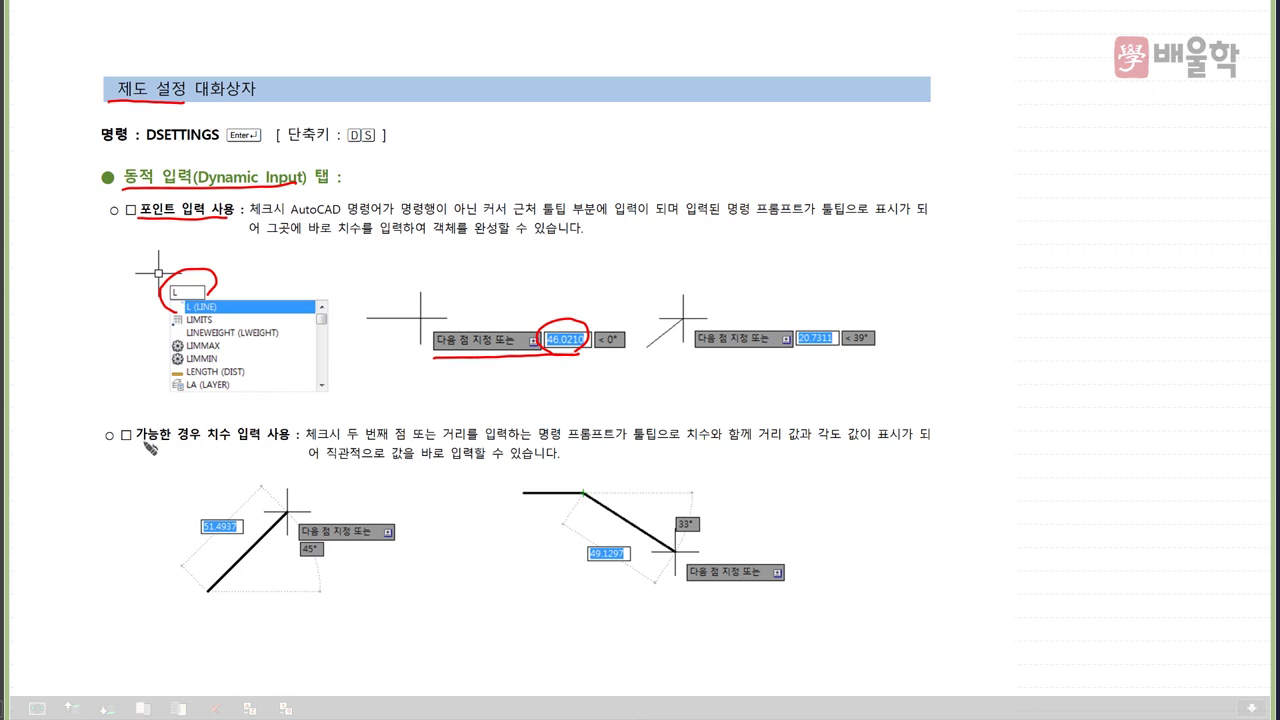
{"action": "left_click_drag", "start_coordinate": [139, 446], "coordinate": [293, 441]}
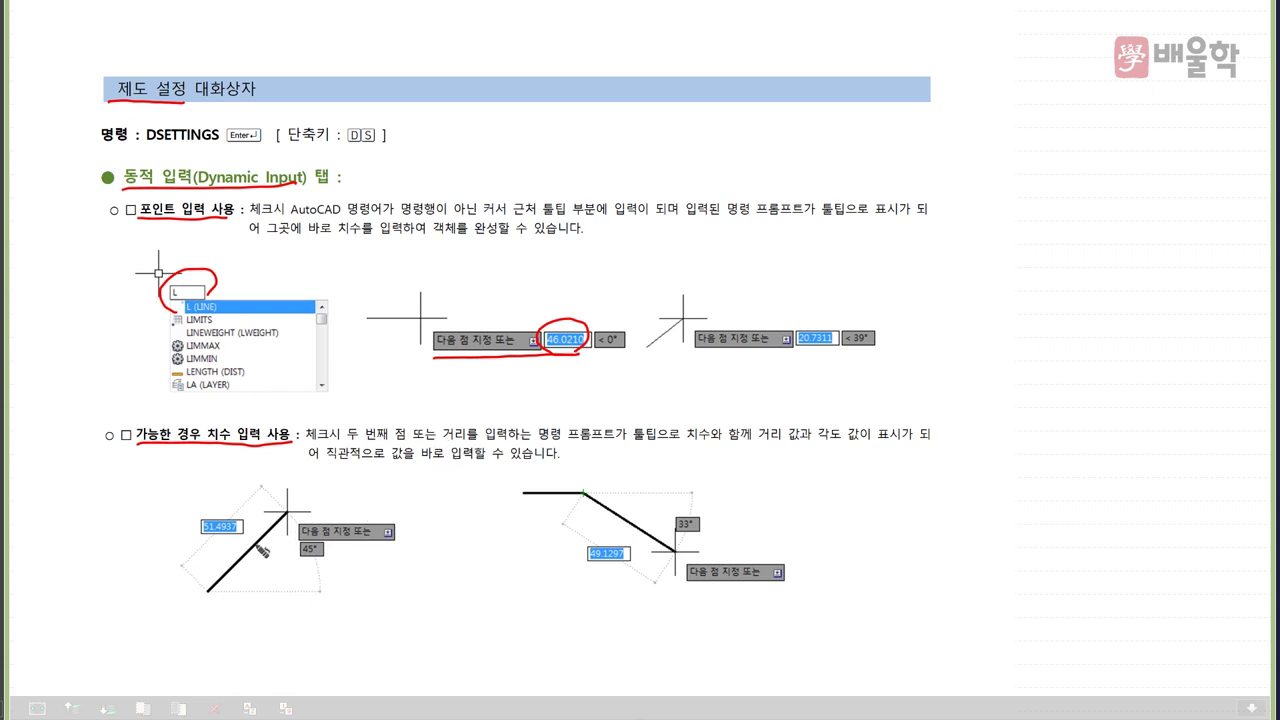
{"action": "mouse_move", "coordinate": [244, 549]}
{"action": "left_mouse_down"}
{"action": "mouse_move", "coordinate": [207, 535]}
{"action": "mouse_move", "coordinate": [258, 518]}
{"action": "left_mouse_up"}
{"action": "mouse_move", "coordinate": [668, 512]}
{"action": "left_mouse_down"}
{"action": "mouse_move", "coordinate": [692, 551]}
{"action": "mouse_move", "coordinate": [664, 523]}
{"action": "left_mouse_up"}
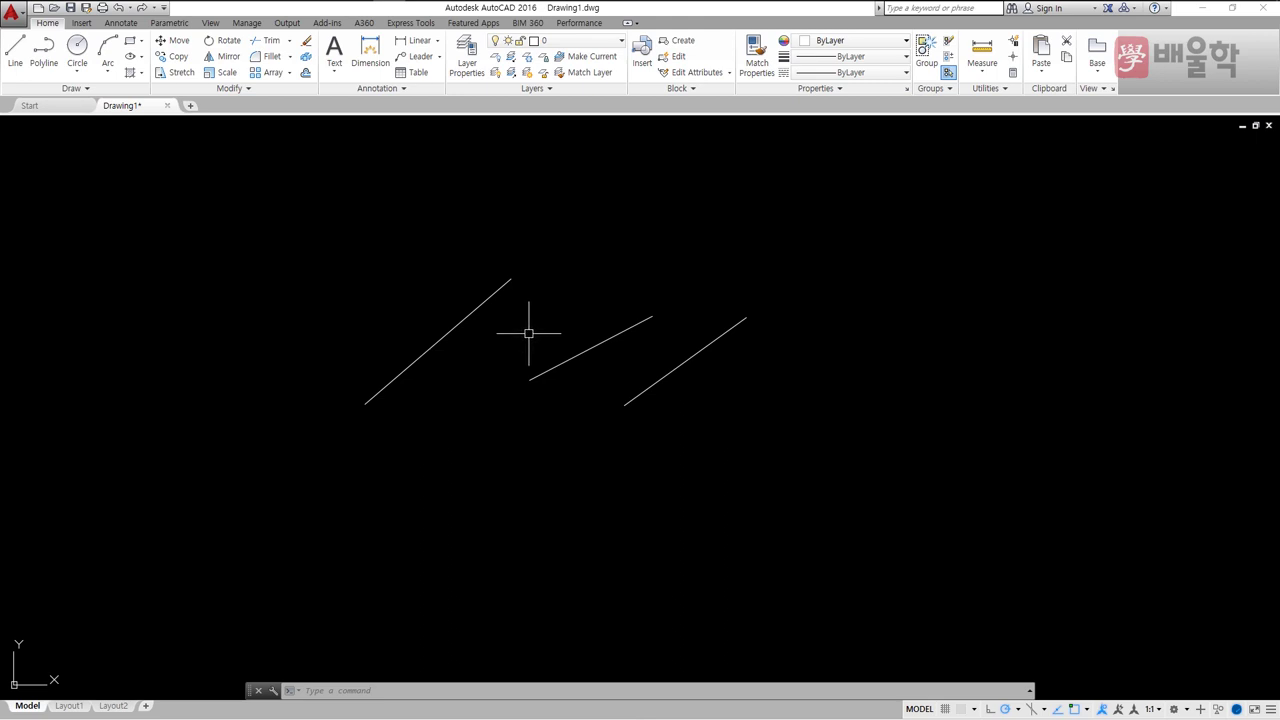
Step: Start a line left of the longest diagonal line to examine the dynamic input tooltips, and cancel it
{"action": "type", "text": "l"}
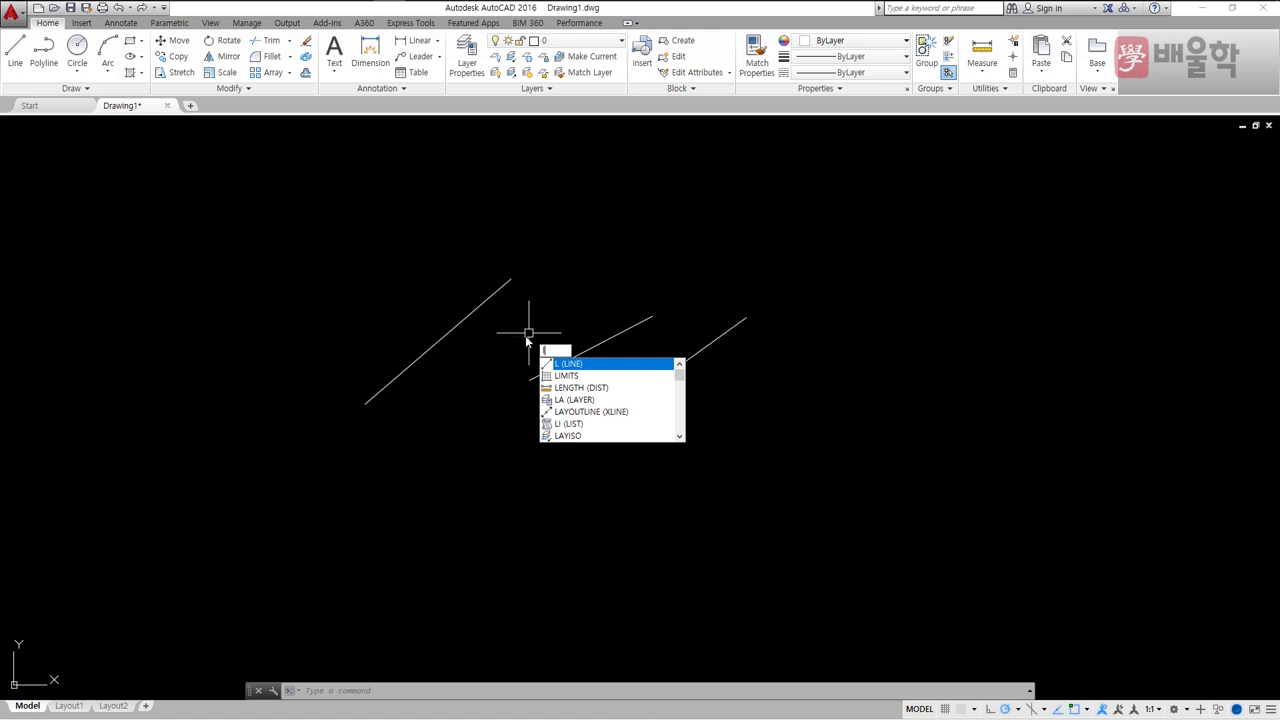
{"action": "key", "text": "Return"}
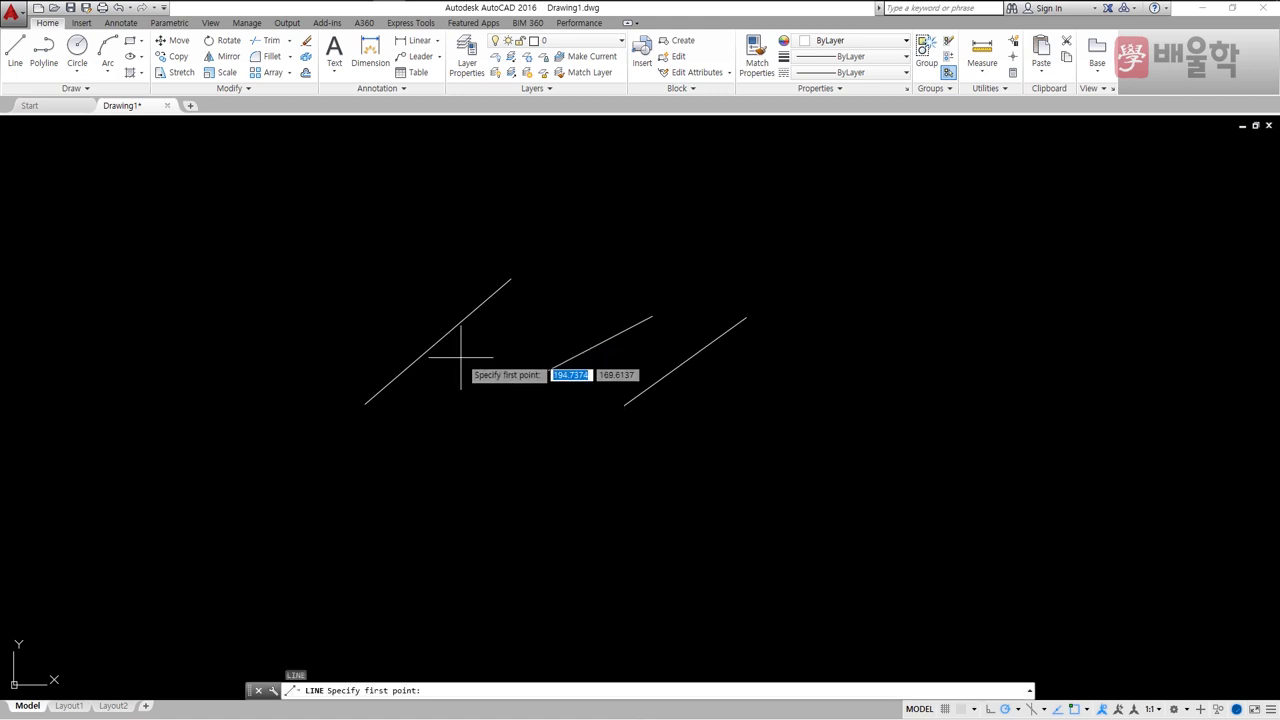
{"action": "left_click", "coordinate": [289, 350]}
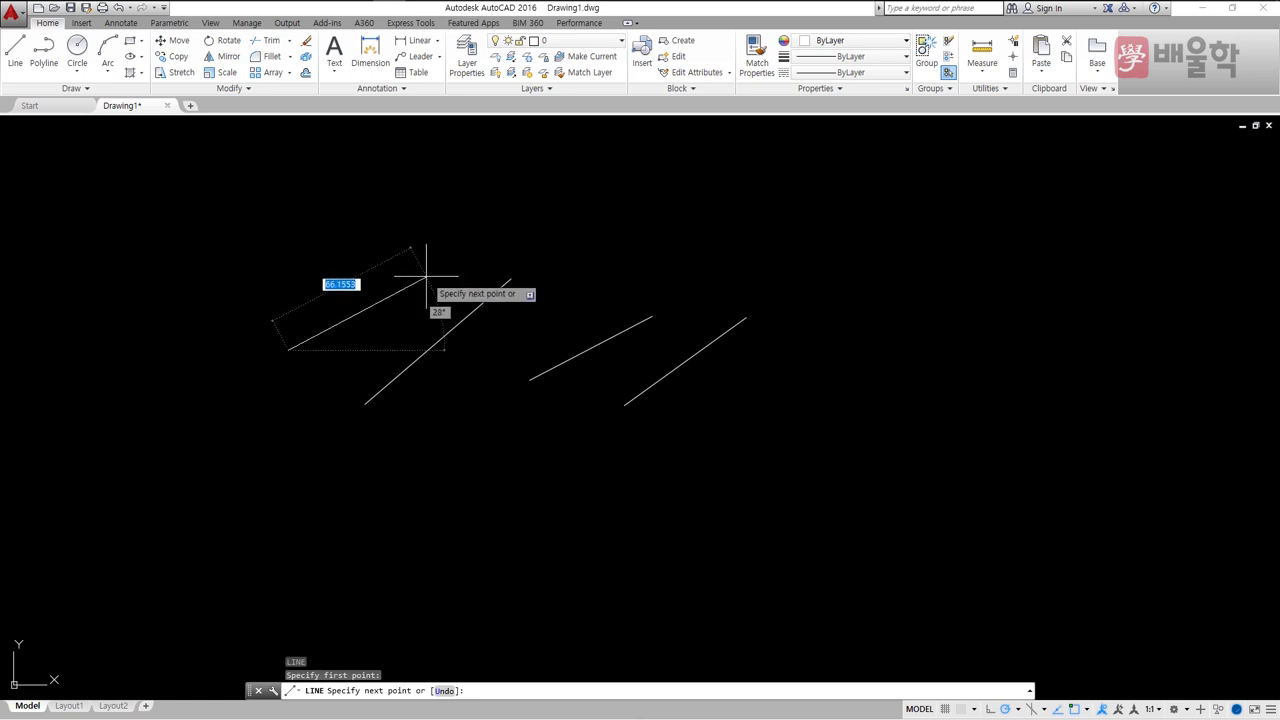
{"action": "key", "text": "Escape"}
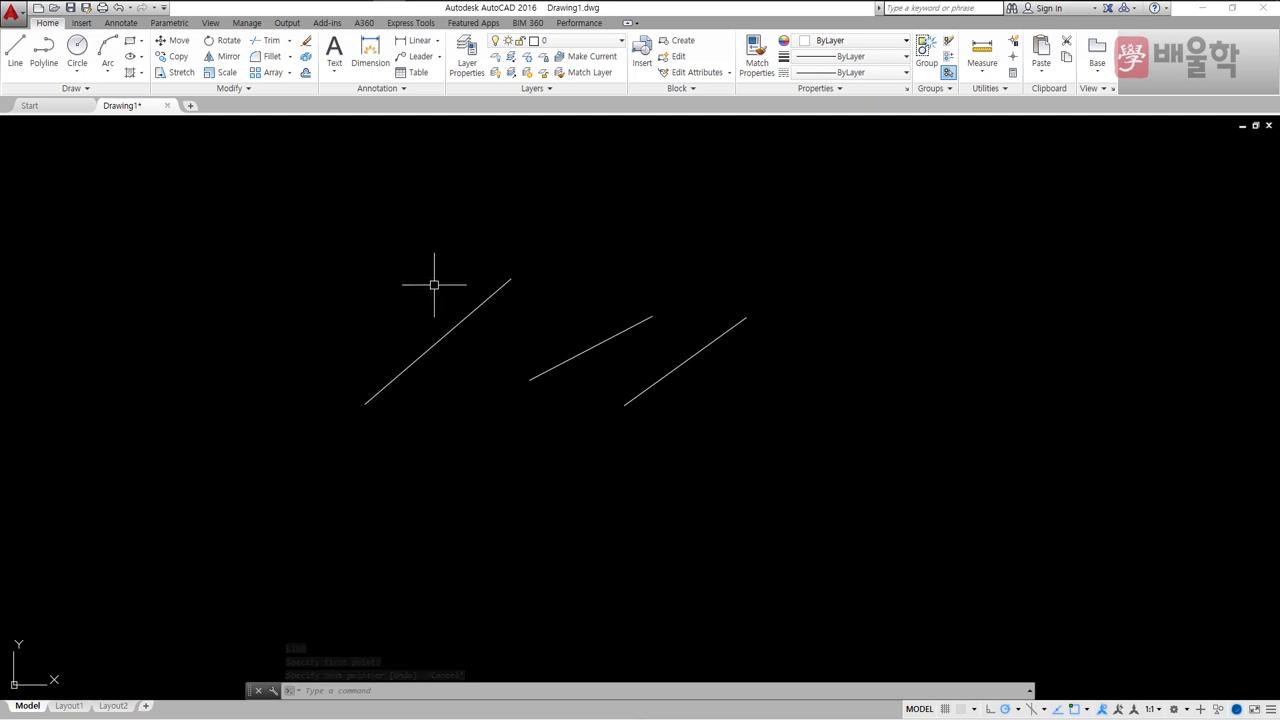
Step: Turn off pointer input and dimension input in the Dynamic Input drafting settings, and accept the settings
{"action": "type", "text": "DS"}
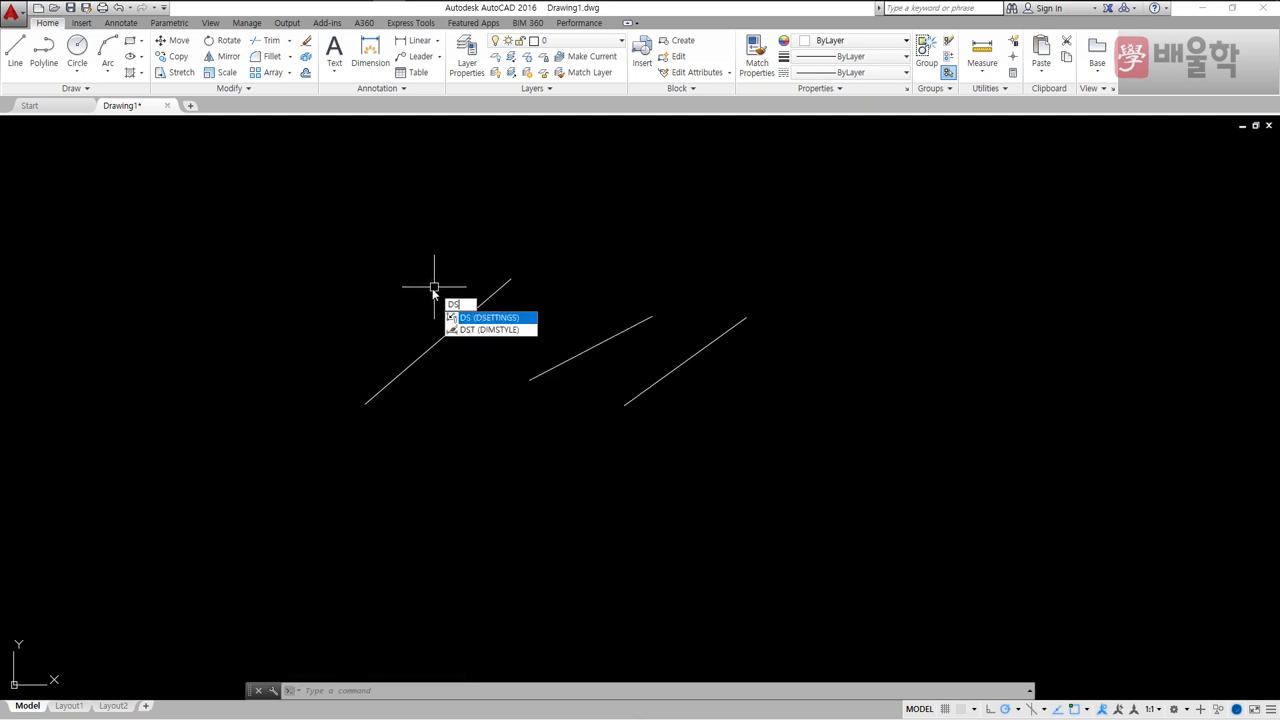
{"action": "key", "text": "Return"}
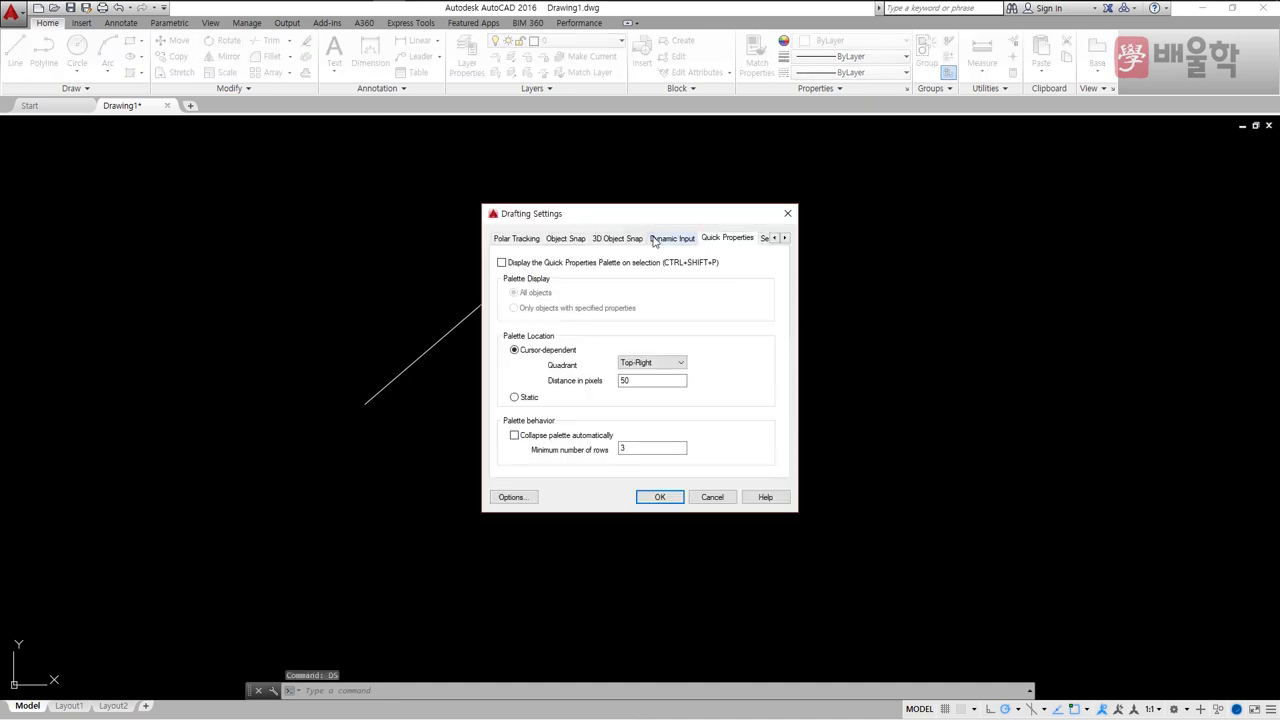
{"action": "left_click", "coordinate": [669, 239]}
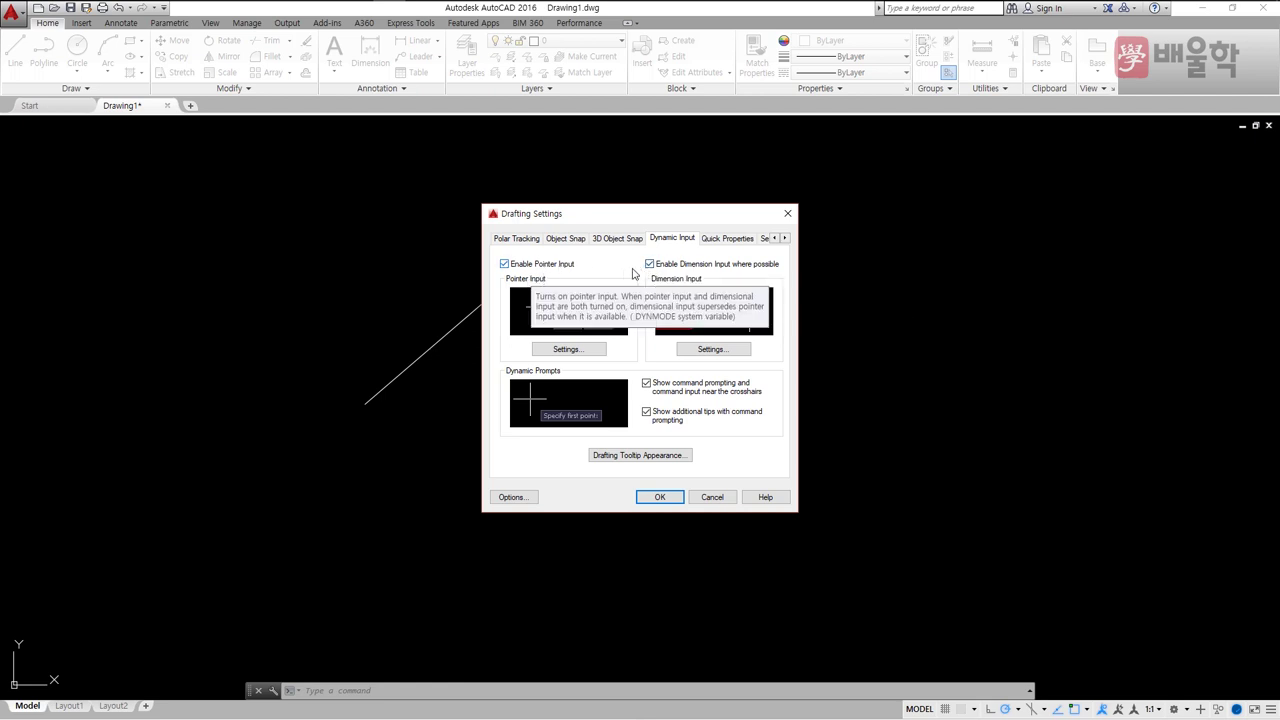
{"action": "left_click", "coordinate": [505, 264]}
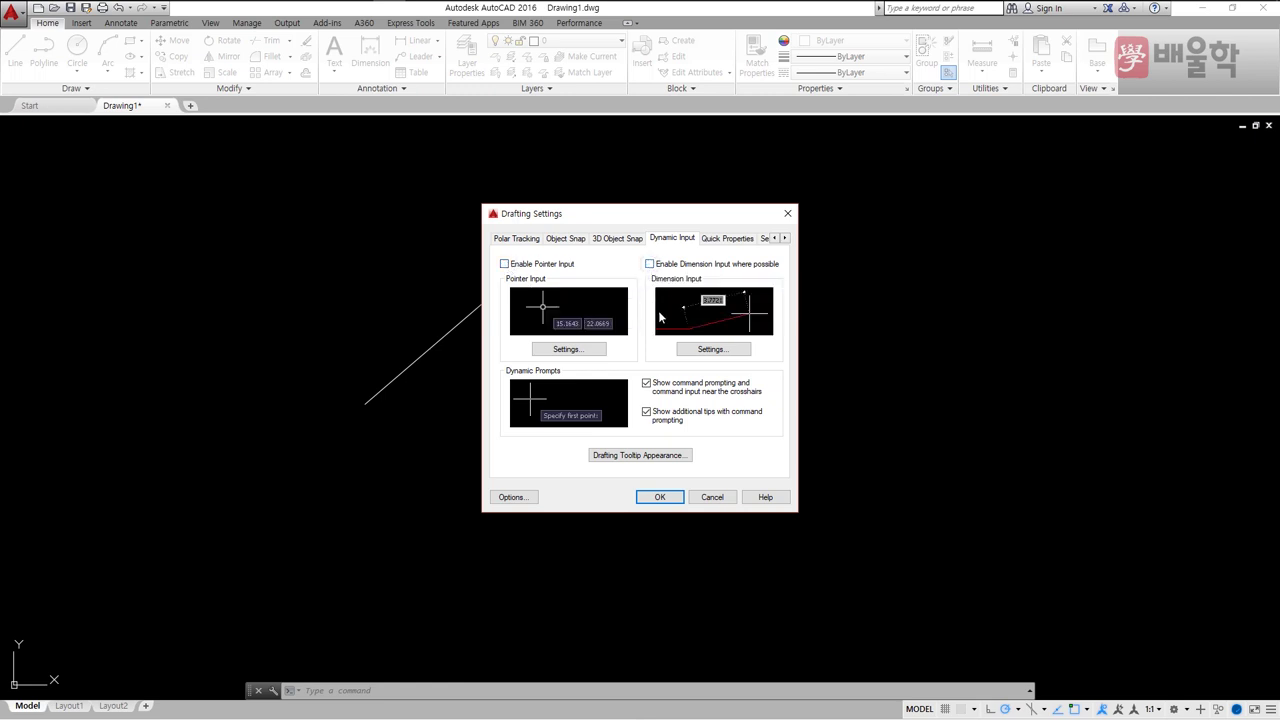
{"action": "left_click", "coordinate": [655, 497]}
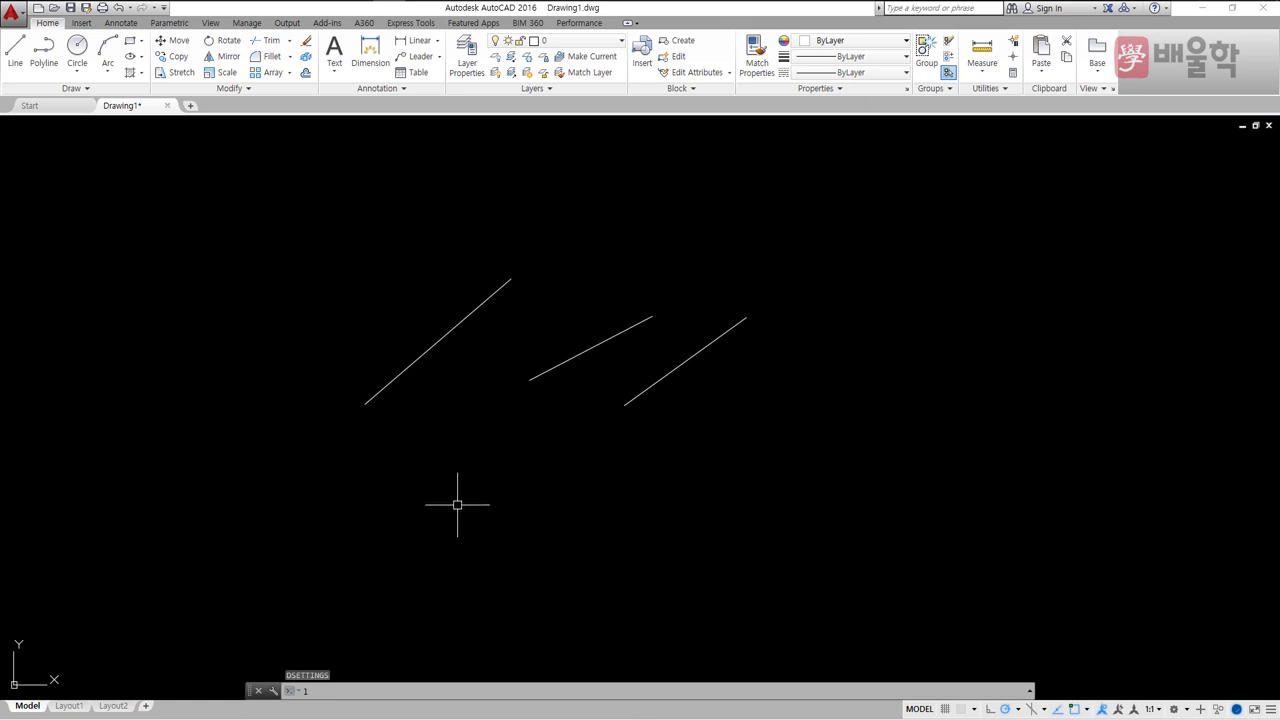
Step: Start a line below the rightmost diagonal line to check how the LINE command prompts without dynamic input
{"action": "type", "text": "l"}
{"action": "key", "text": "Return"}
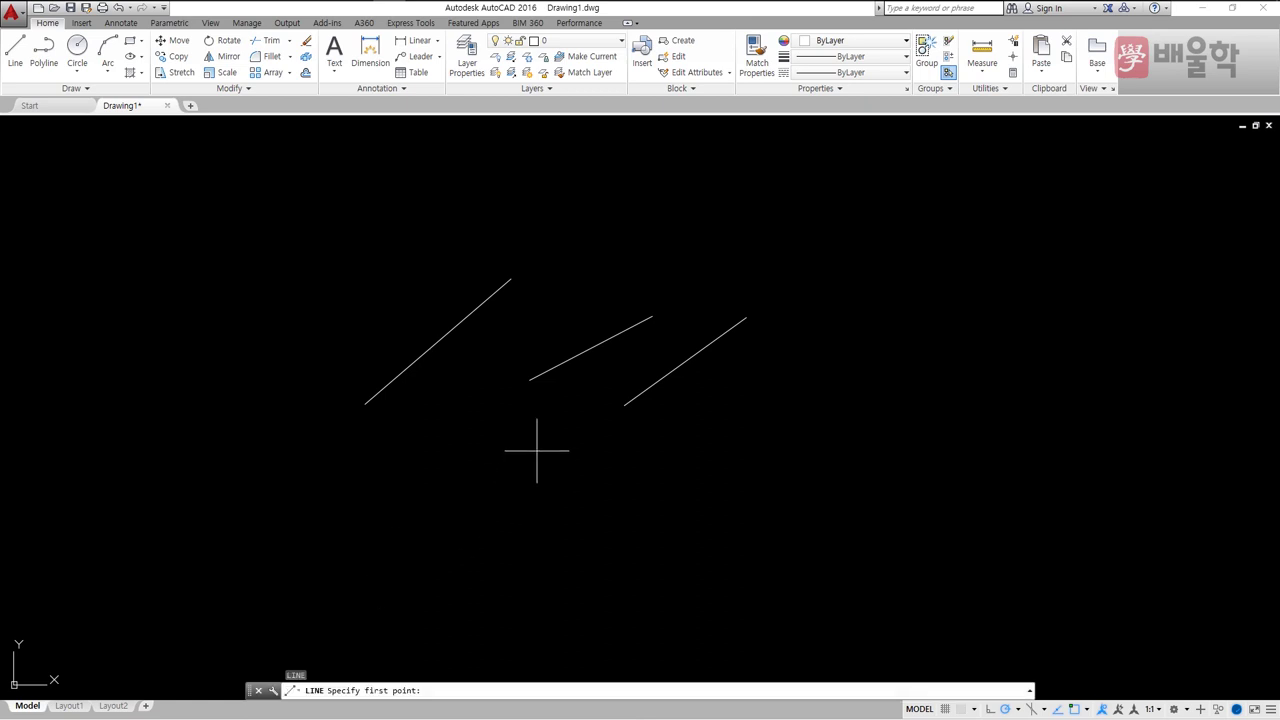
{"action": "left_click", "coordinate": [685, 411]}
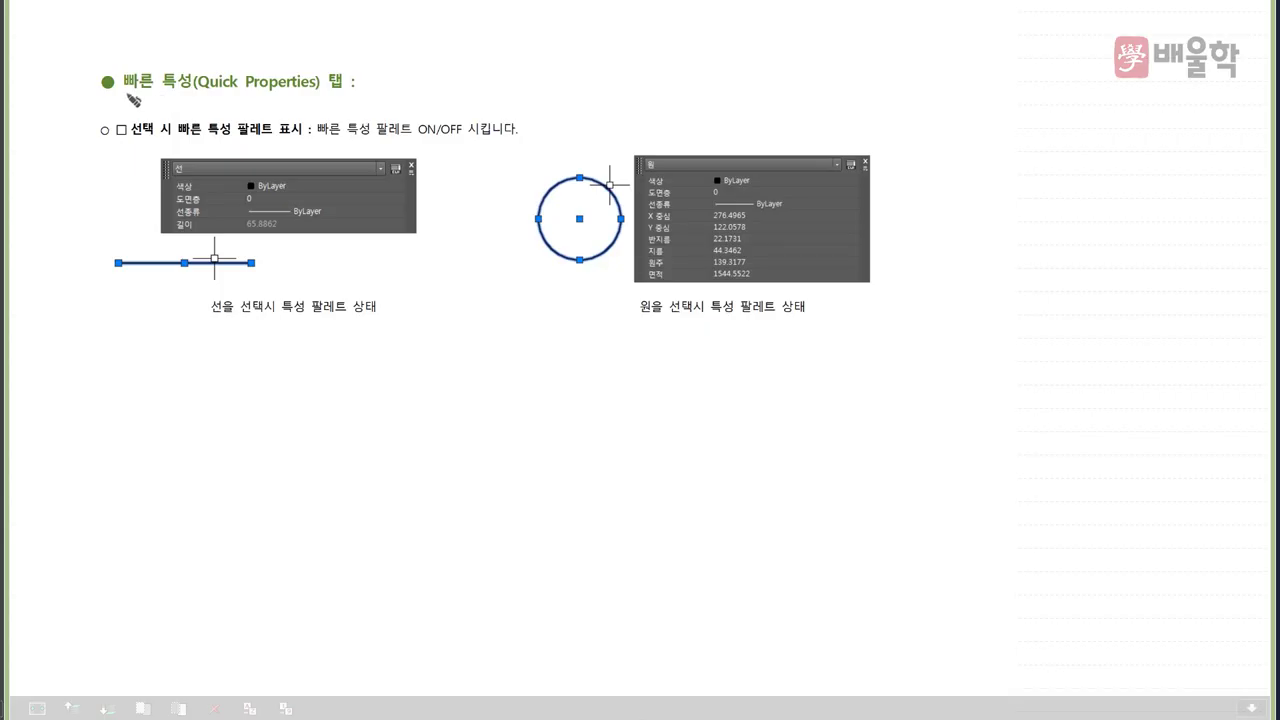
{"action": "mouse_move", "coordinate": [124, 91]}
{"action": "left_mouse_down"}
{"action": "mouse_move", "coordinate": [191, 82]}
{"action": "mouse_move", "coordinate": [297, 93]}
{"action": "left_mouse_up"}
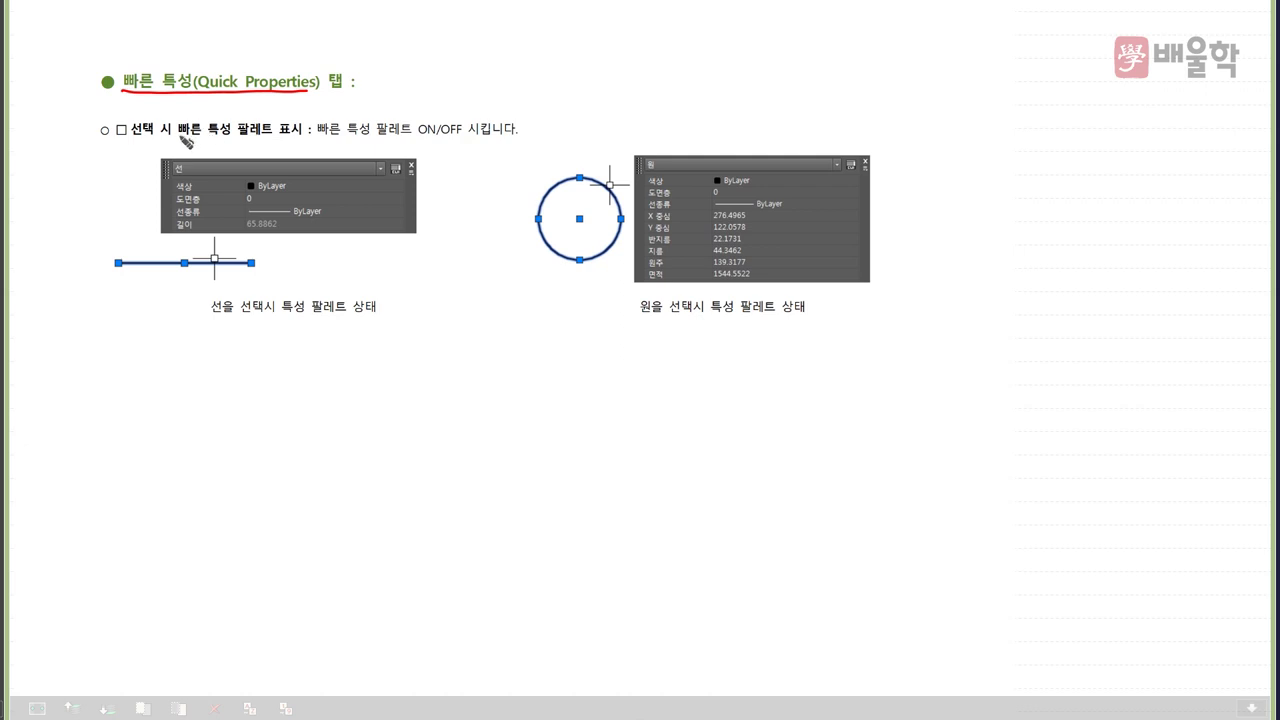
{"action": "mouse_move", "coordinate": [188, 146]}
{"action": "left_mouse_down"}
{"action": "mouse_move", "coordinate": [312, 146]}
{"action": "mouse_move", "coordinate": [270, 118]}
{"action": "mouse_move", "coordinate": [186, 140]}
{"action": "mouse_move", "coordinate": [272, 139]}
{"action": "left_mouse_up"}
{"action": "mouse_move", "coordinate": [198, 252]}
{"action": "left_mouse_down"}
{"action": "mouse_move", "coordinate": [215, 242]}
{"action": "mouse_move", "coordinate": [184, 182]}
{"action": "mouse_move", "coordinate": [272, 152]}
{"action": "mouse_move", "coordinate": [236, 240]}
{"action": "left_mouse_up"}
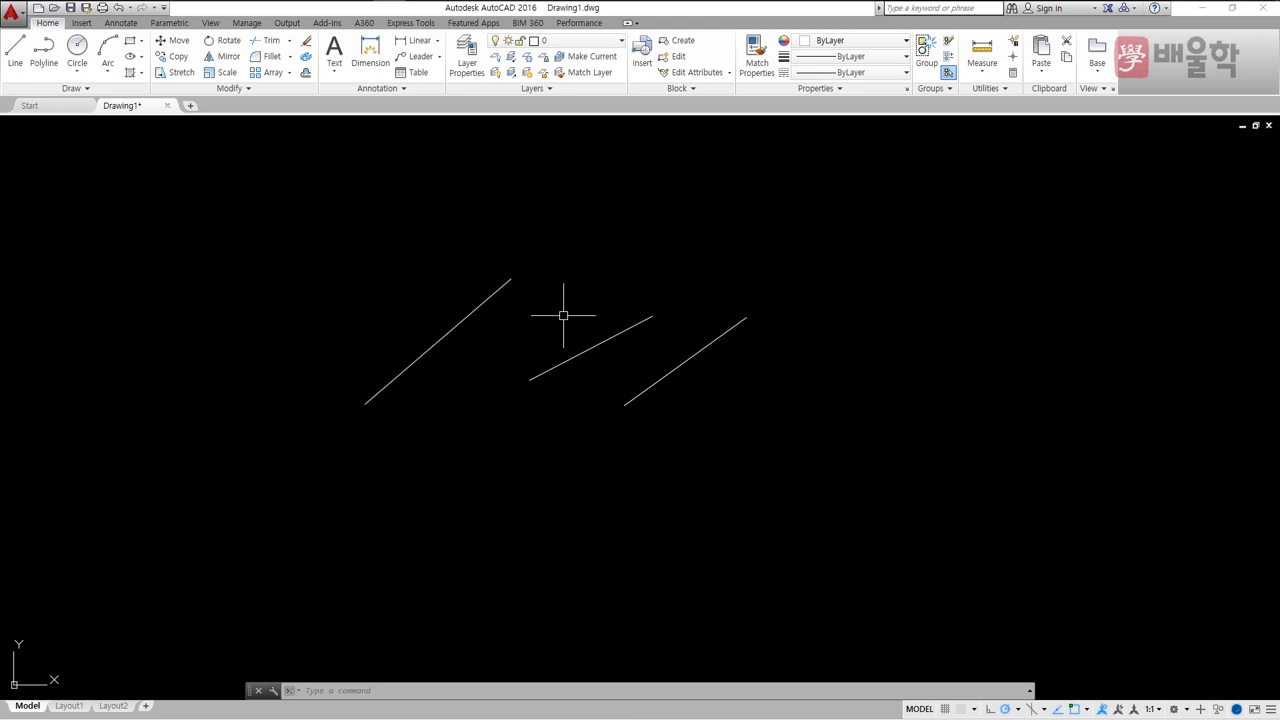
Step: Turn on displaying the Quick Properties palette on selection in the drafting settings, and accept the settings
{"action": "key", "text": "Escape"}
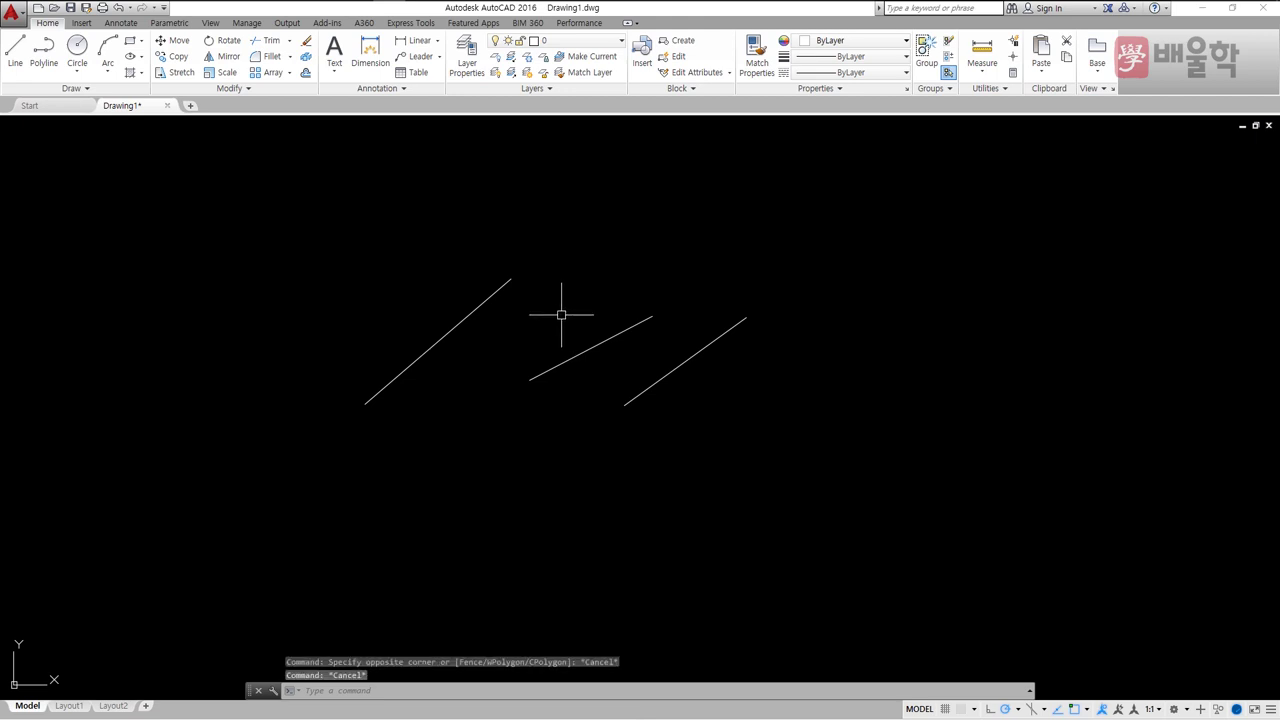
{"action": "type", "text": "ds"}
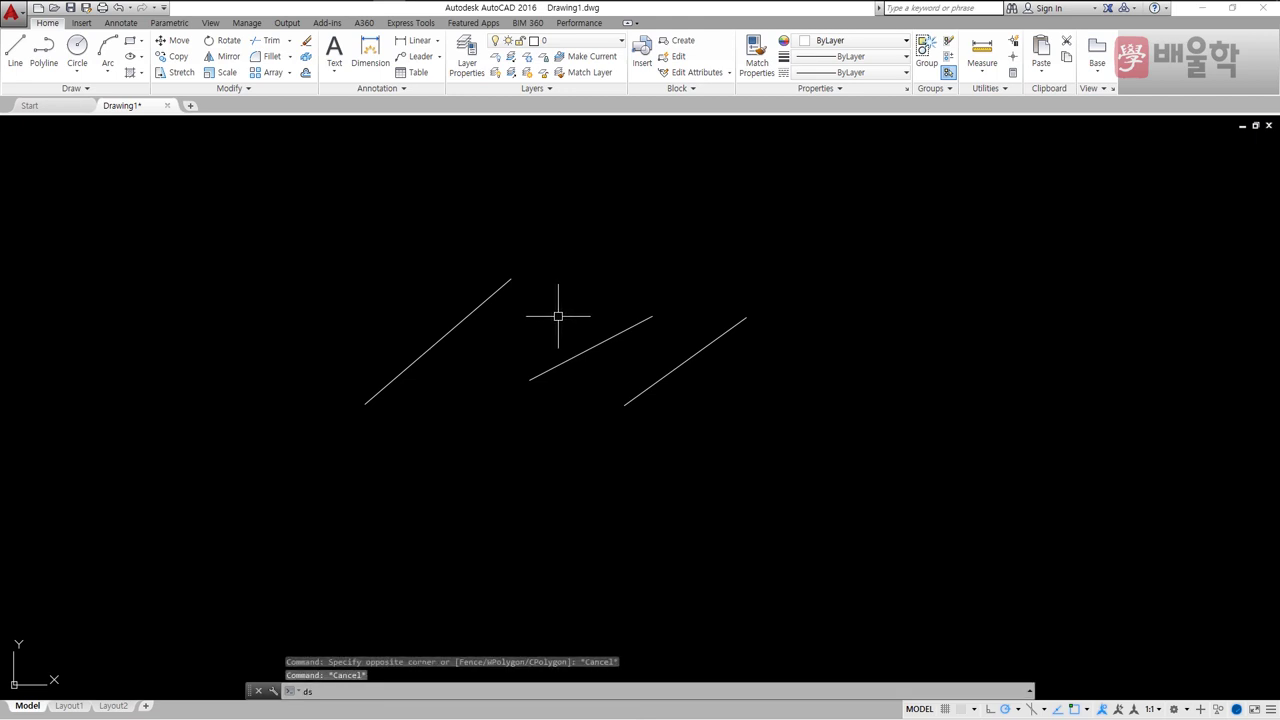
{"action": "key", "text": "Return"}
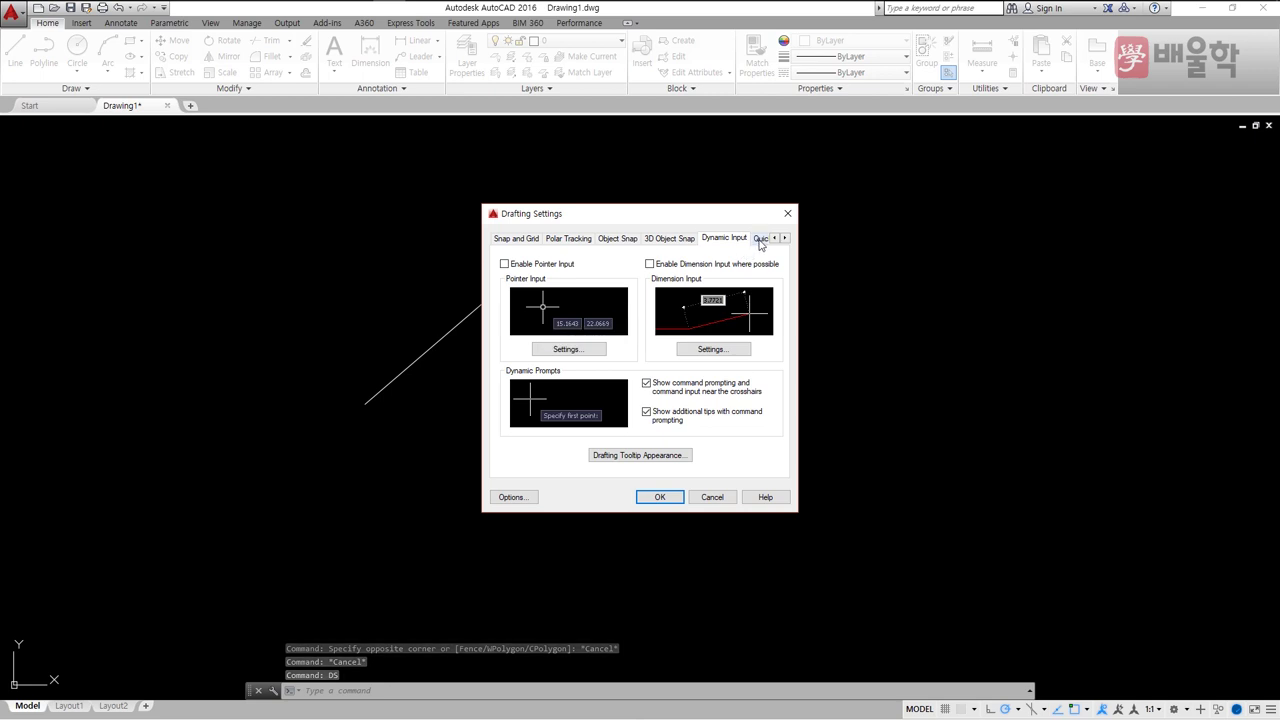
{"action": "left_click", "coordinate": [760, 240]}
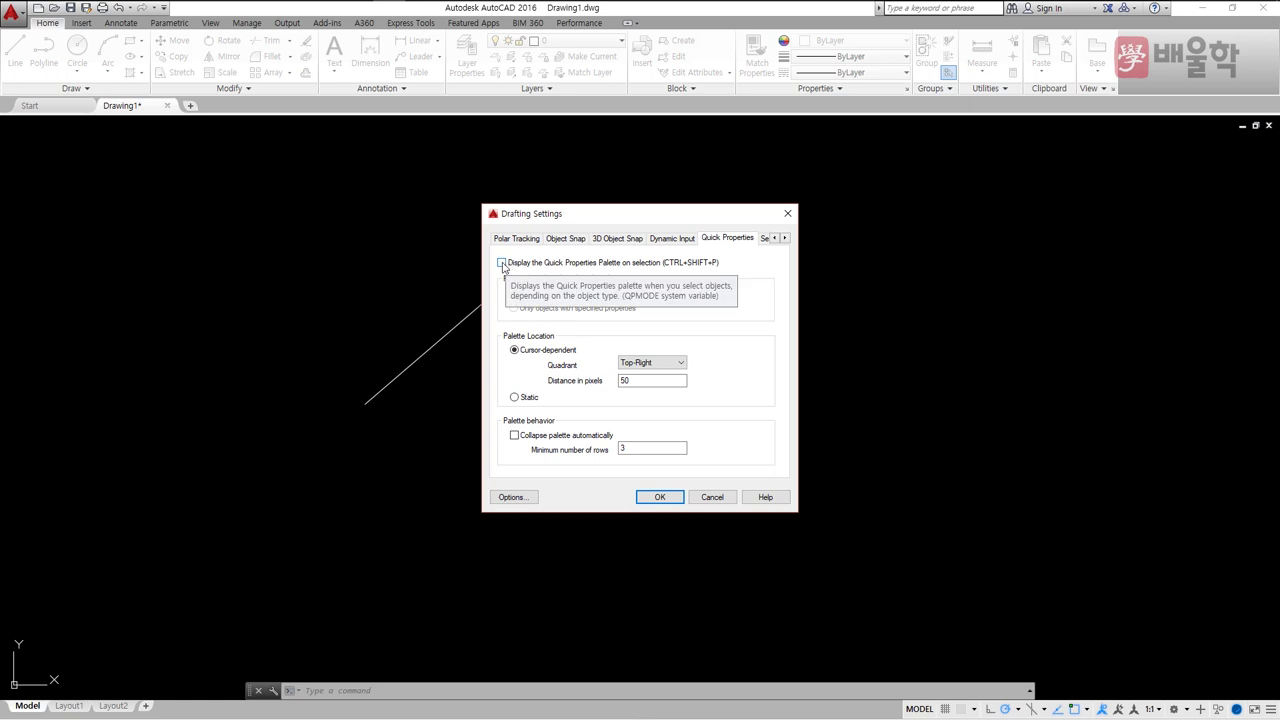
{"action": "left_click", "coordinate": [502, 263]}
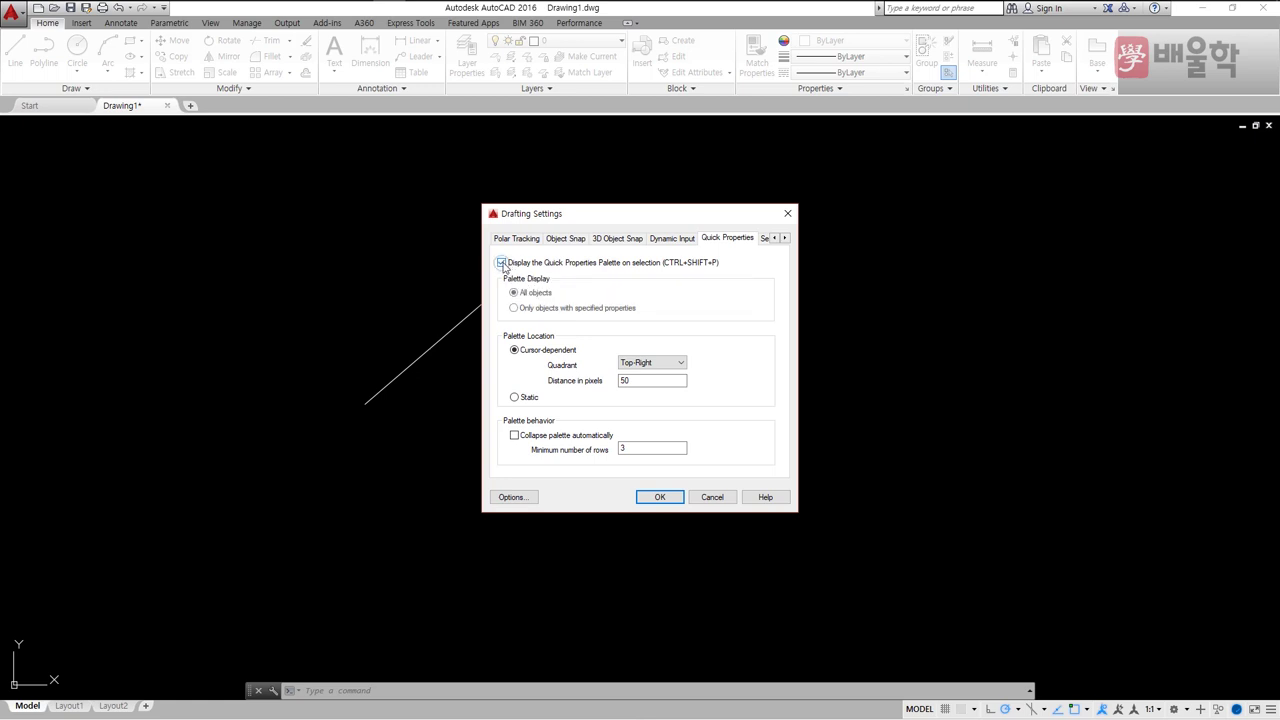
{"action": "left_click", "coordinate": [660, 497]}
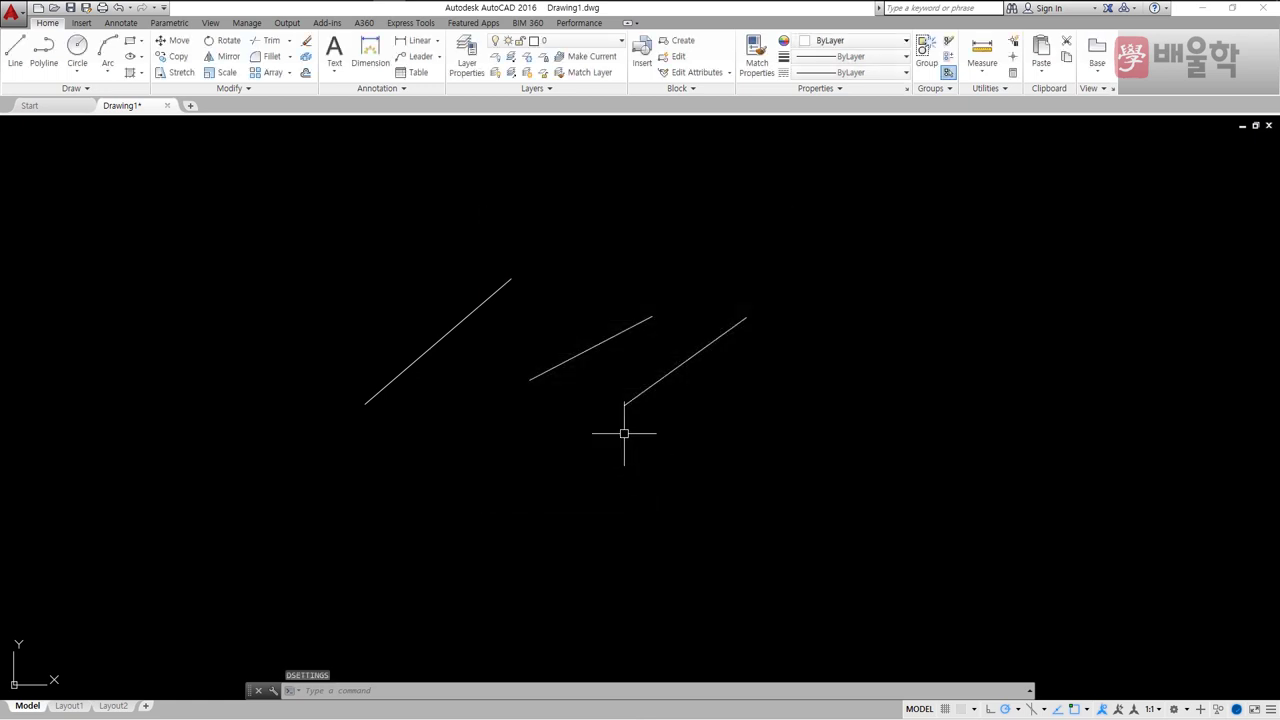
Step: Select the middle line, set its color to Yellow in the Quick Properties palette, and close the palette
{"action": "left_click", "coordinate": [570, 360]}
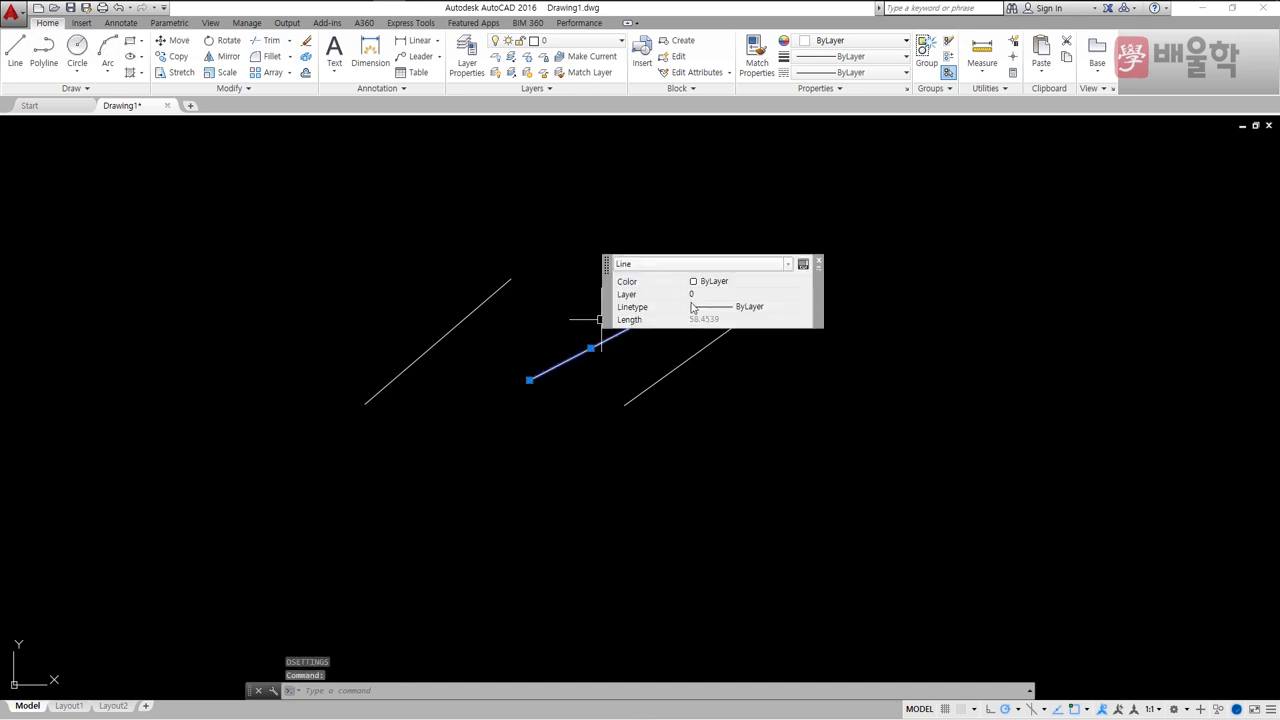
{"action": "left_click", "coordinate": [702, 284]}
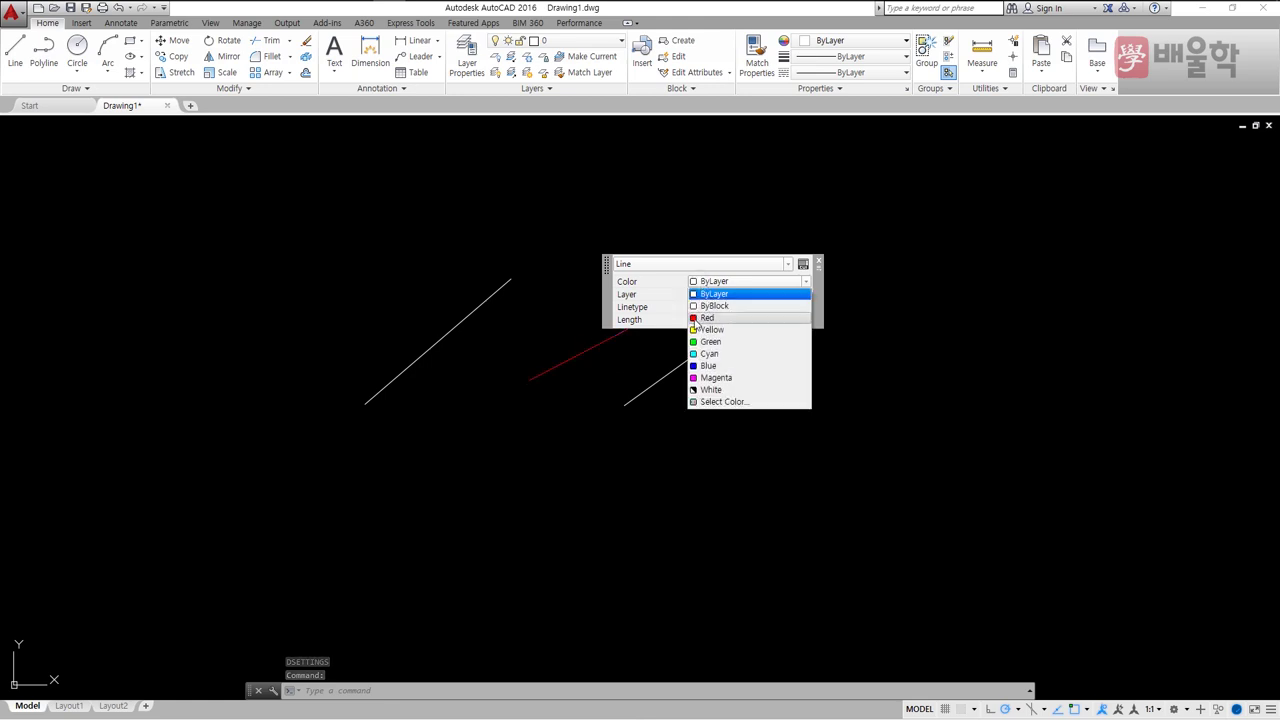
{"action": "left_click", "coordinate": [708, 330]}
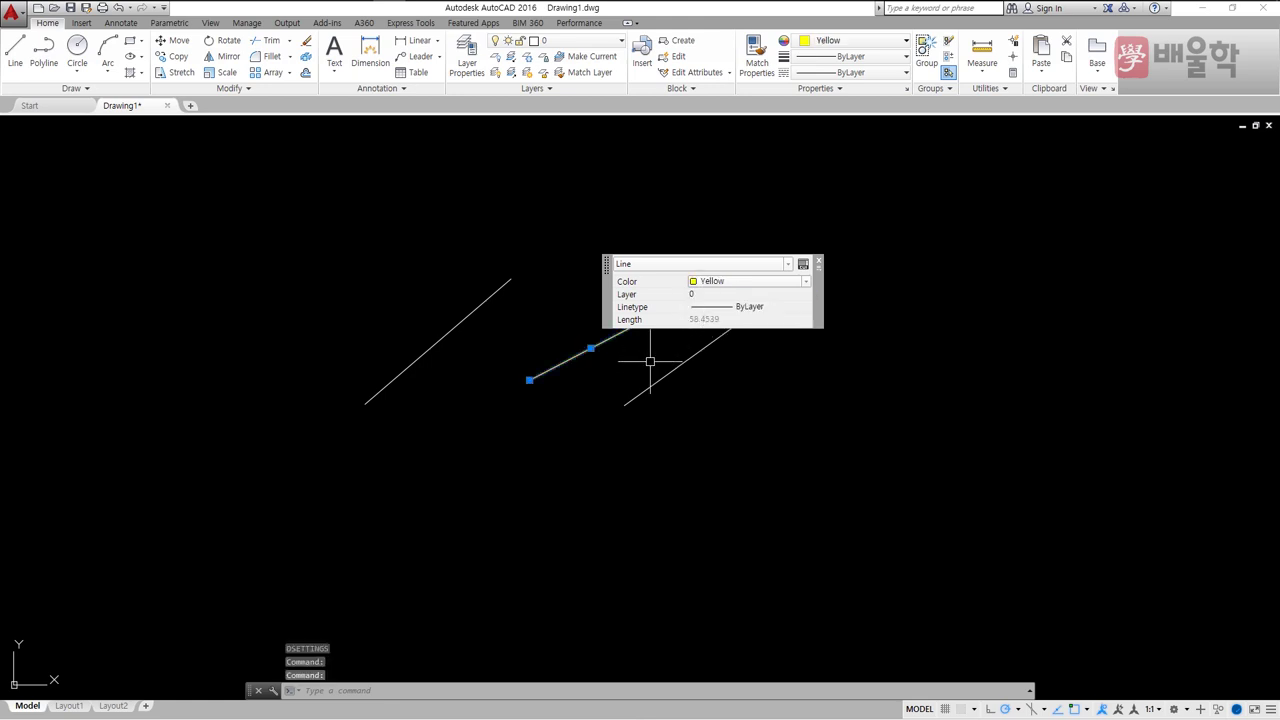
{"action": "left_click", "coordinate": [820, 263]}
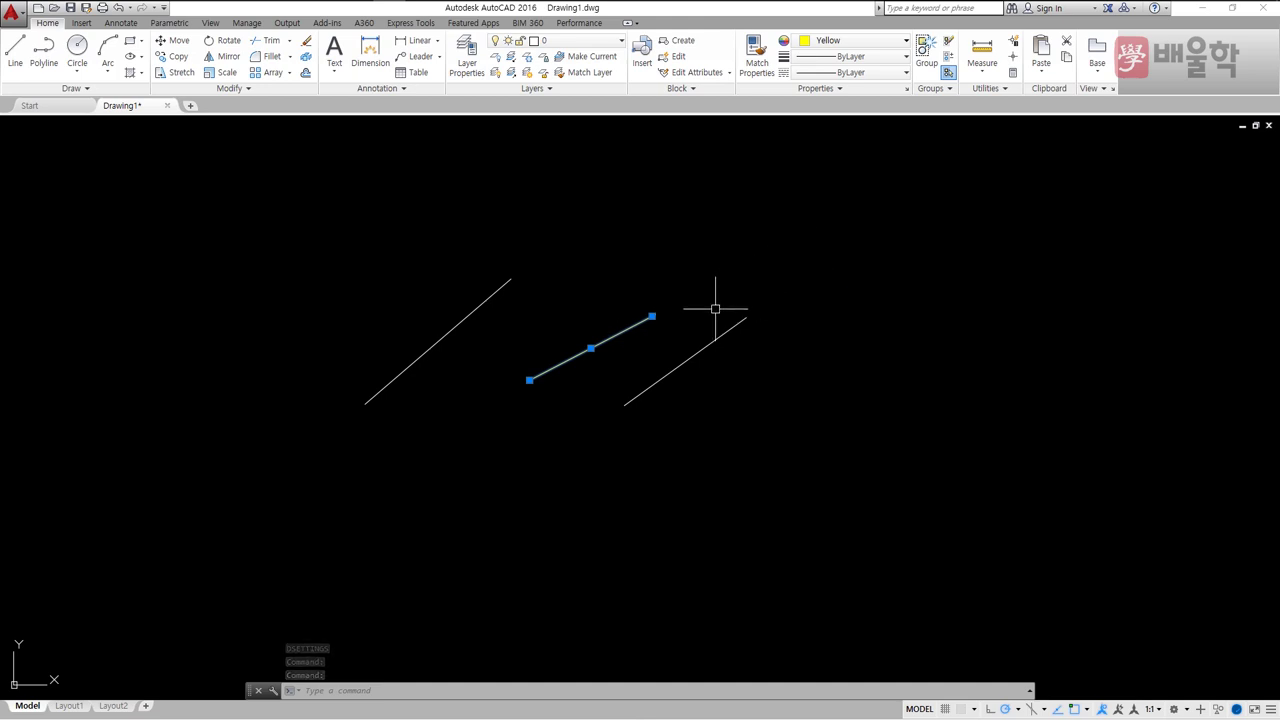
Step: Add the other two lines to the selection to check the Quick Properties palette, and turn off its display on selection in the drafting settings
{"action": "left_click", "coordinate": [712, 341]}
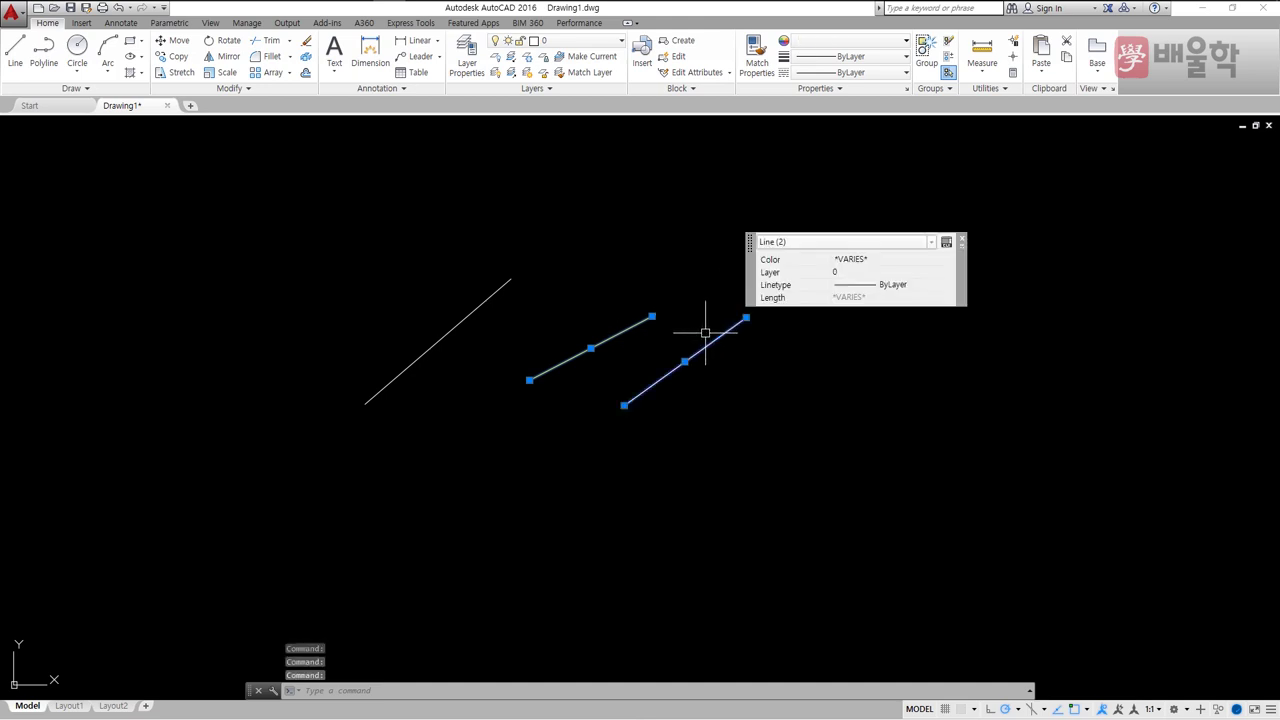
{"action": "left_click", "coordinate": [488, 294]}
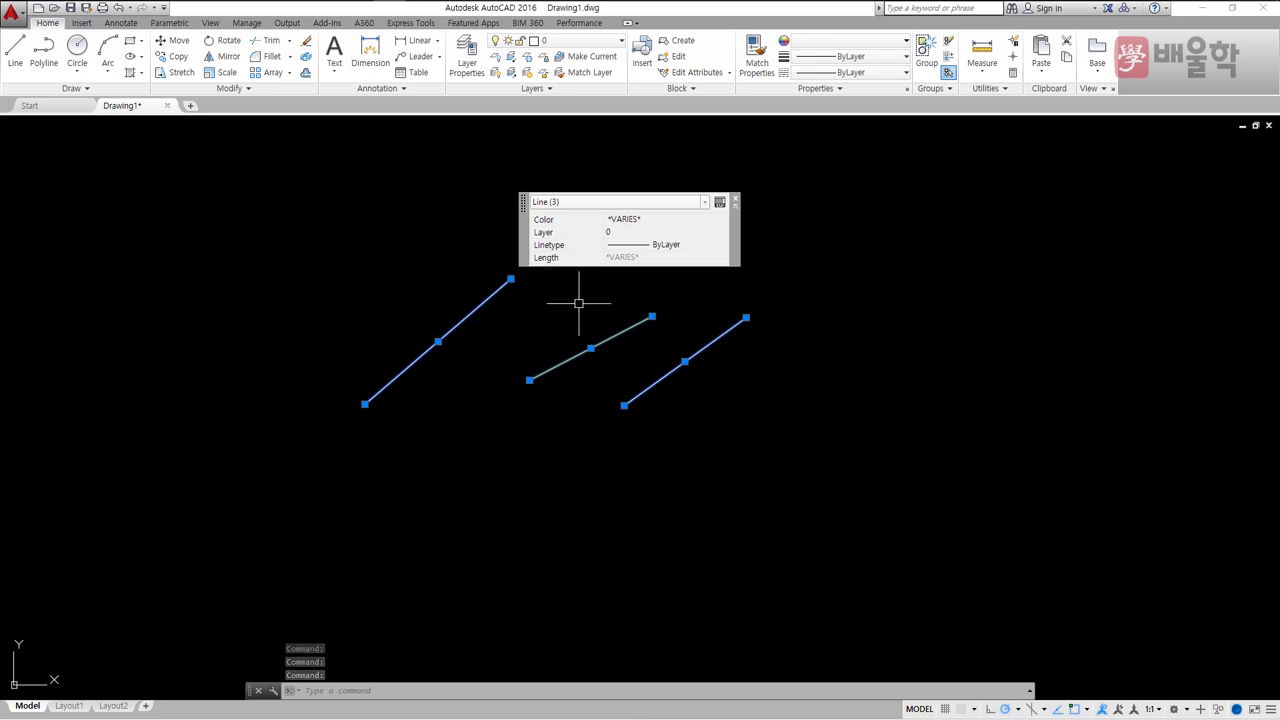
{"action": "type", "text": "ds"}
{"action": "key", "text": "Return"}
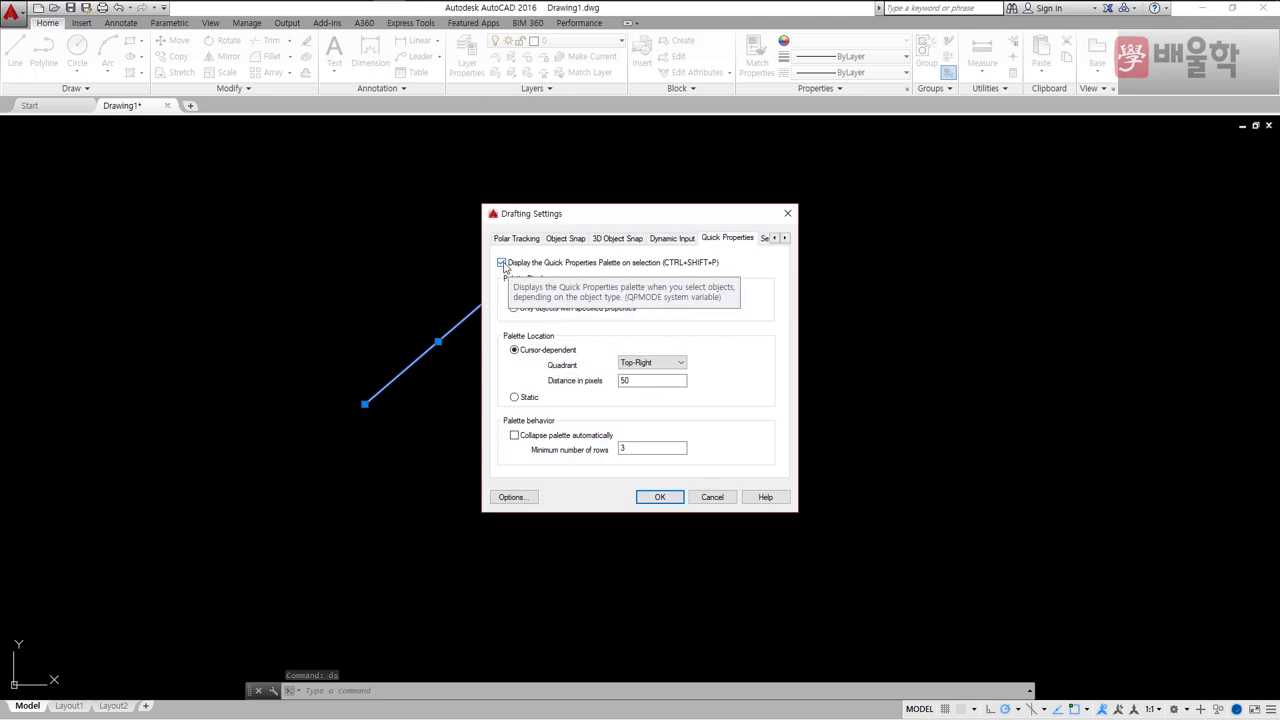
{"action": "left_click", "coordinate": [506, 264]}
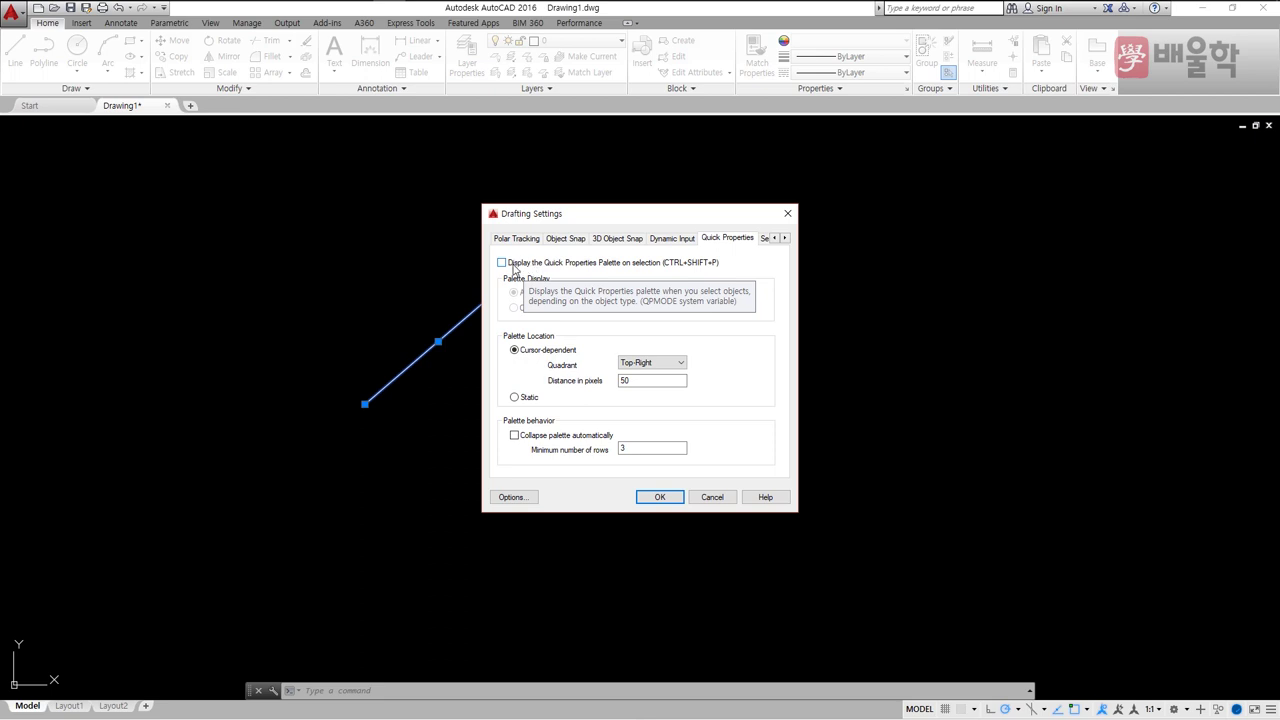
{"action": "left_click", "coordinate": [659, 497]}
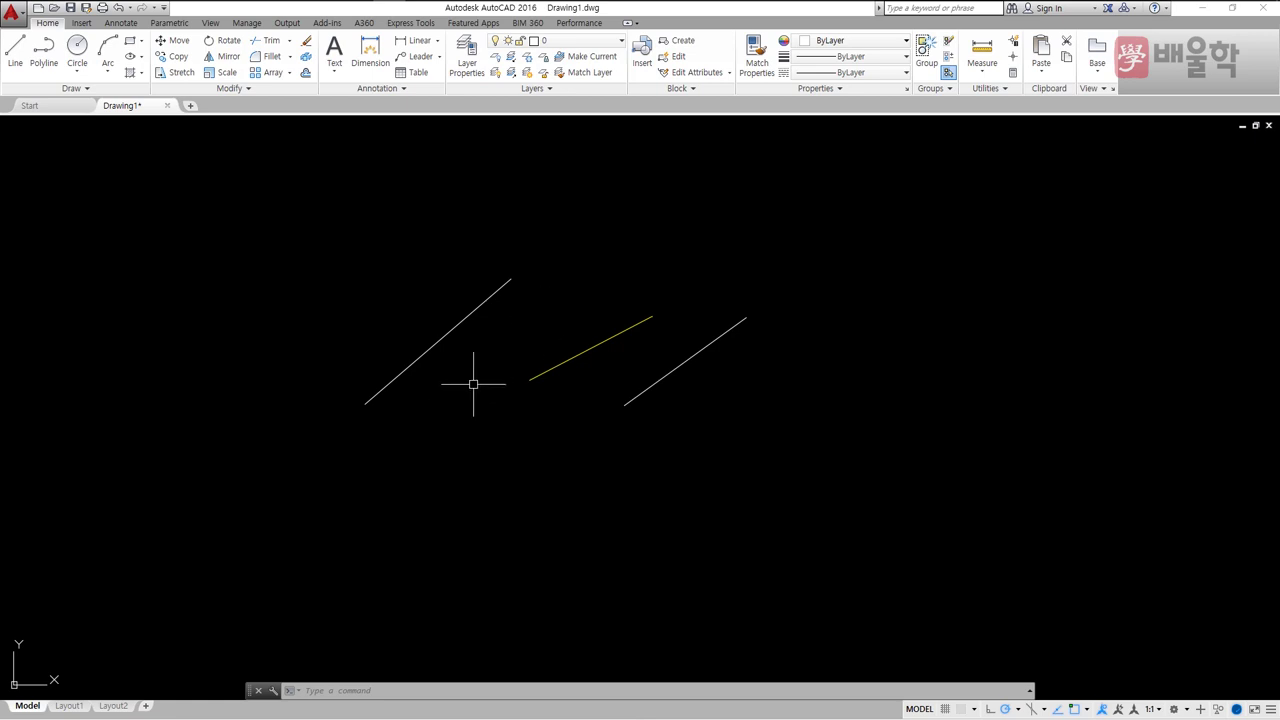
Step: Enter L at the command line and browse its suggestion list down to LE (QLEADER)
{"action": "type", "text": "L"}
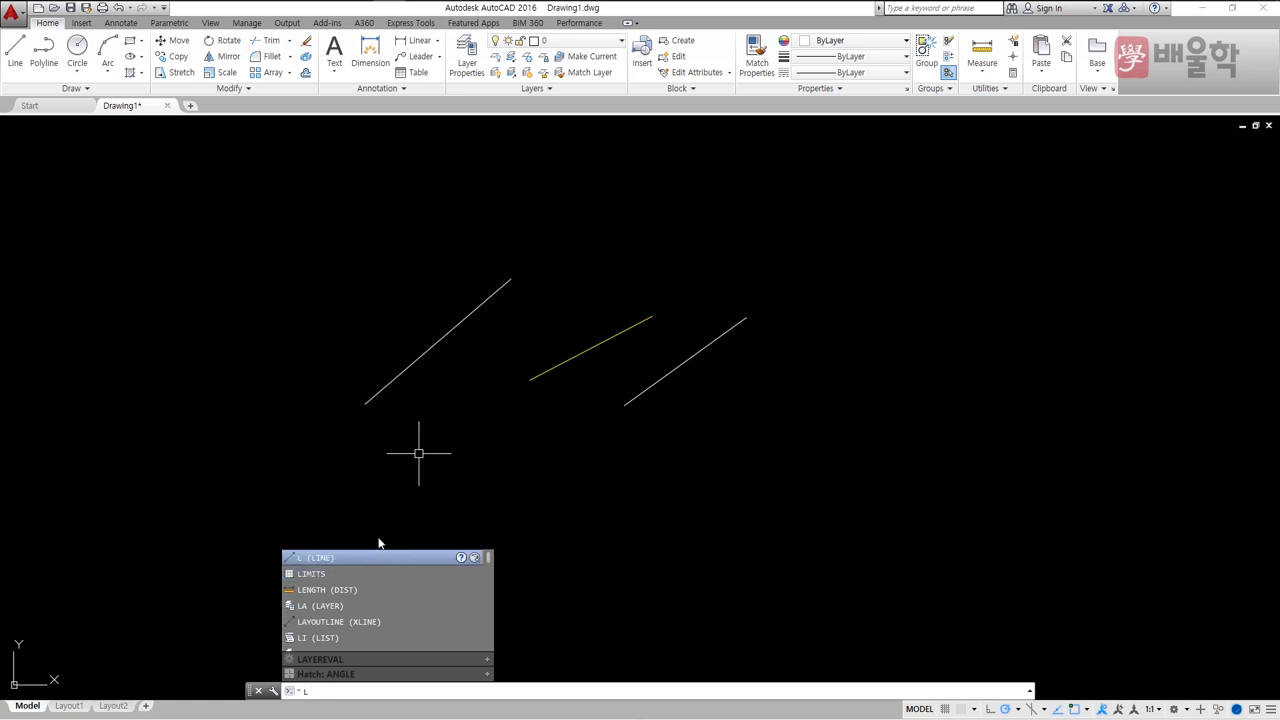
{"action": "key", "text": "Down"}
{"action": "key", "text": "Down"}
{"action": "key", "text": "Down"}
{"action": "key", "text": "Down"}
{"action": "key", "text": "Down"}
{"action": "key", "text": "Down"}
{"action": "key", "text": "Down"}
{"action": "key", "text": "Down"}
{"action": "key", "text": "Down"}
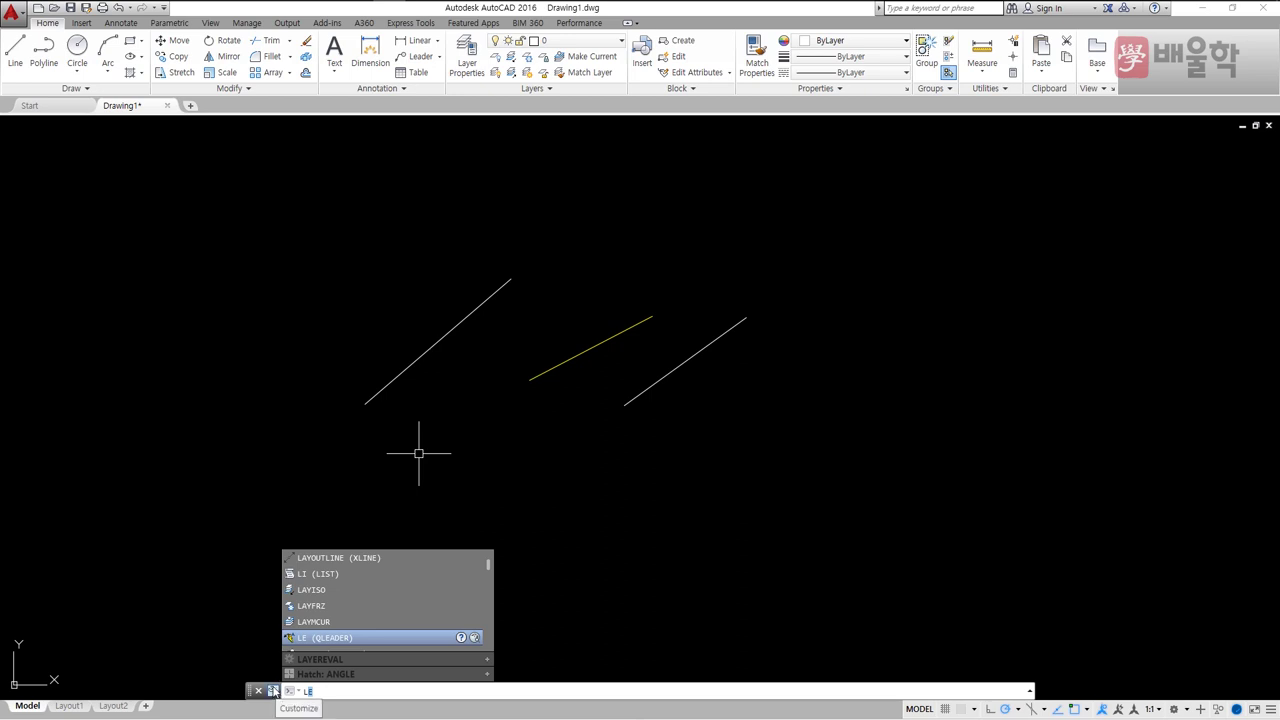
Step: Disable AutoComplete, AutoCorrect and searching content at the command line in the Input Search Options, and accept the changes
{"action": "left_click", "coordinate": [274, 691]}
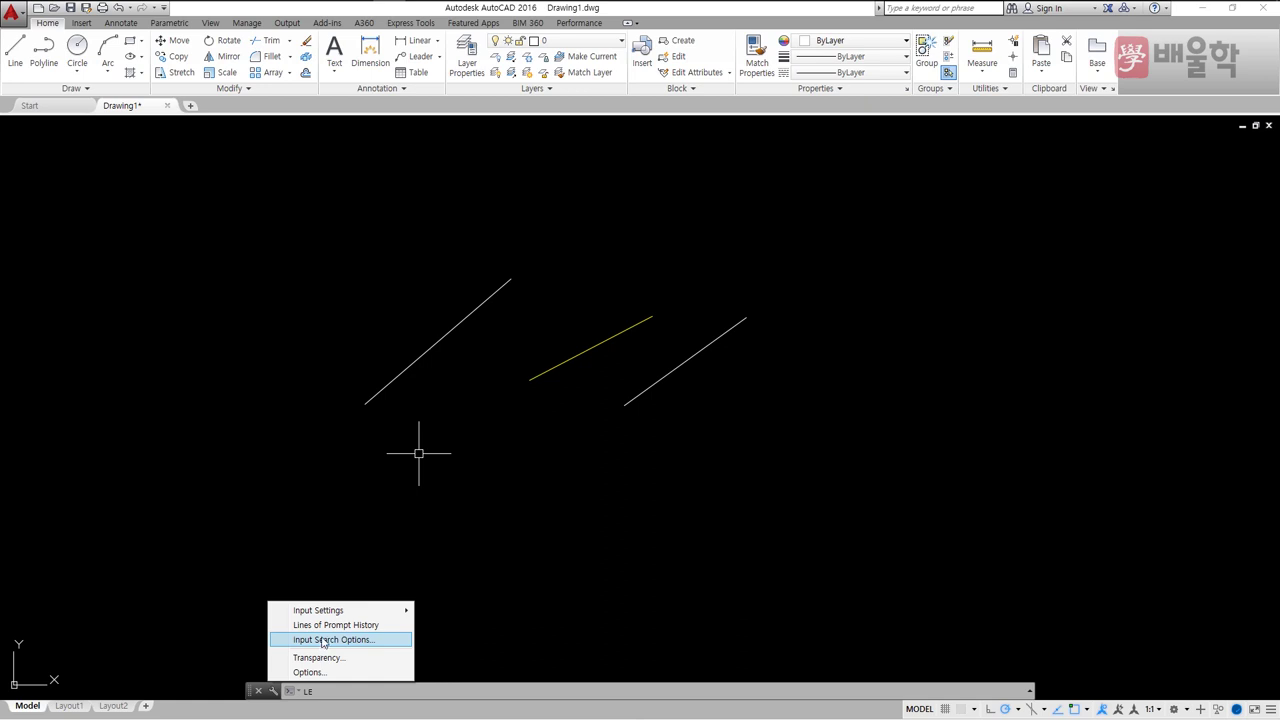
{"action": "left_click", "coordinate": [322, 640]}
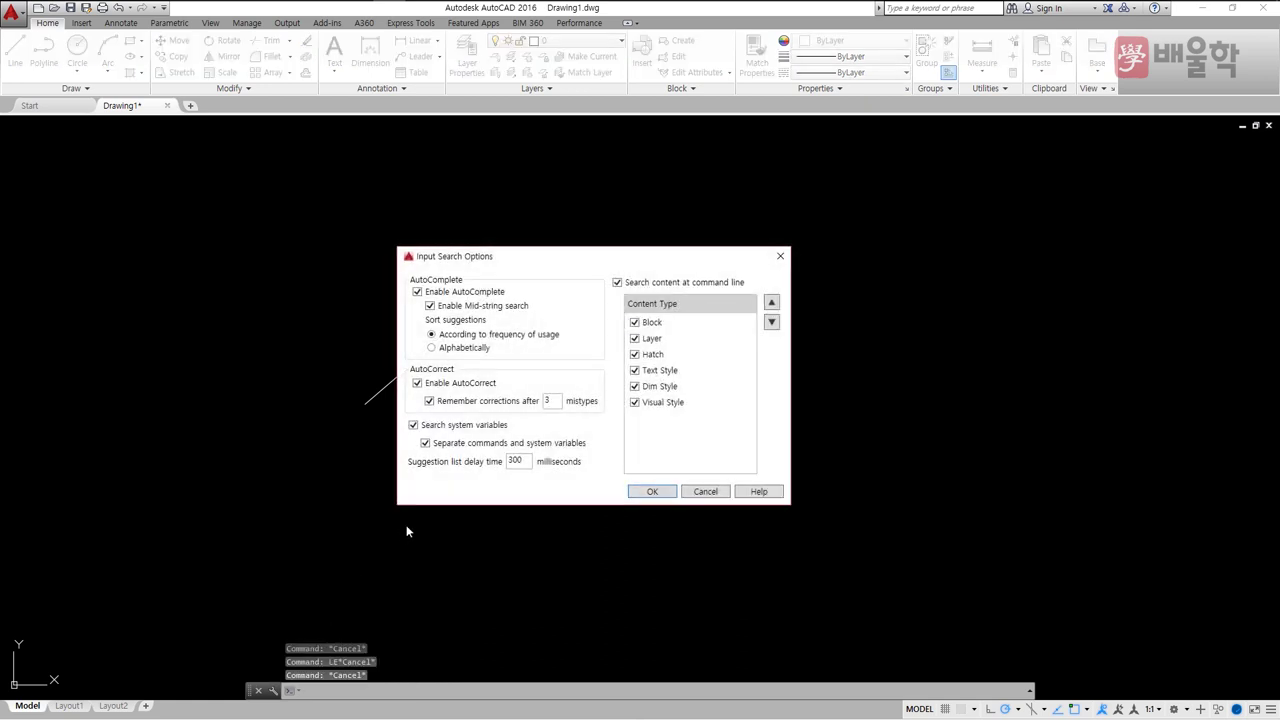
{"action": "left_click", "coordinate": [418, 292]}
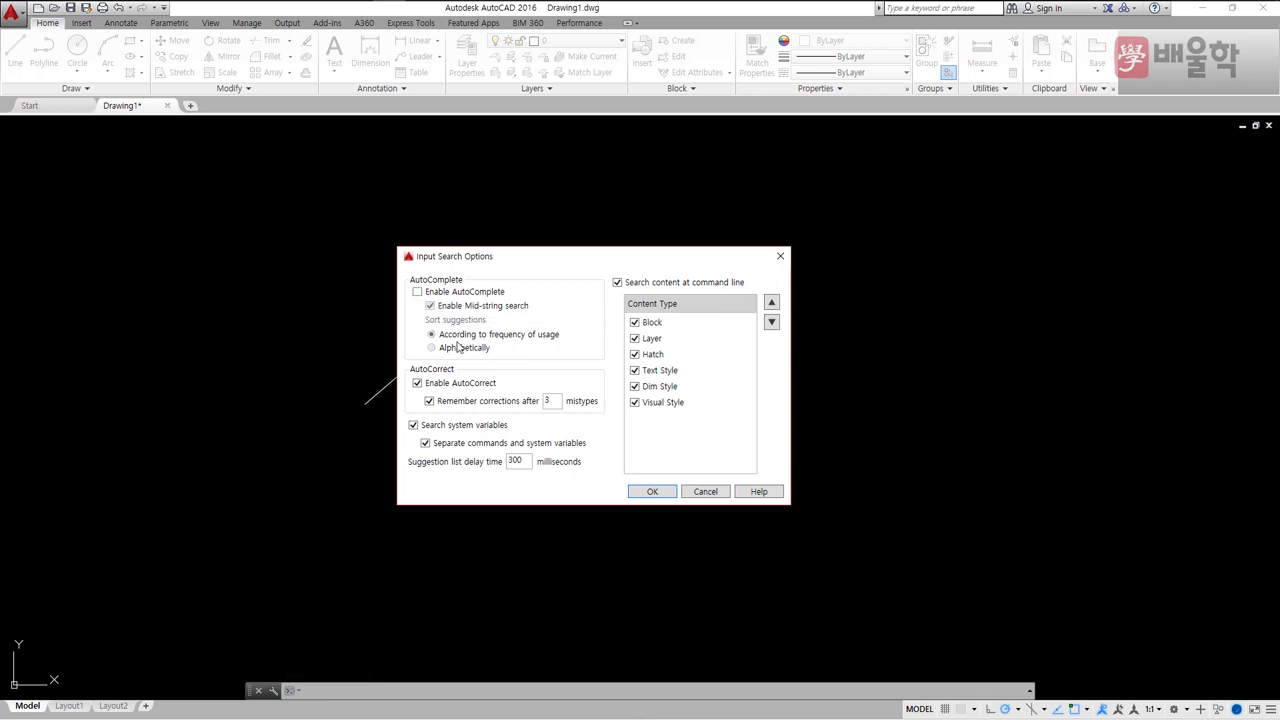
{"action": "left_click", "coordinate": [417, 384]}
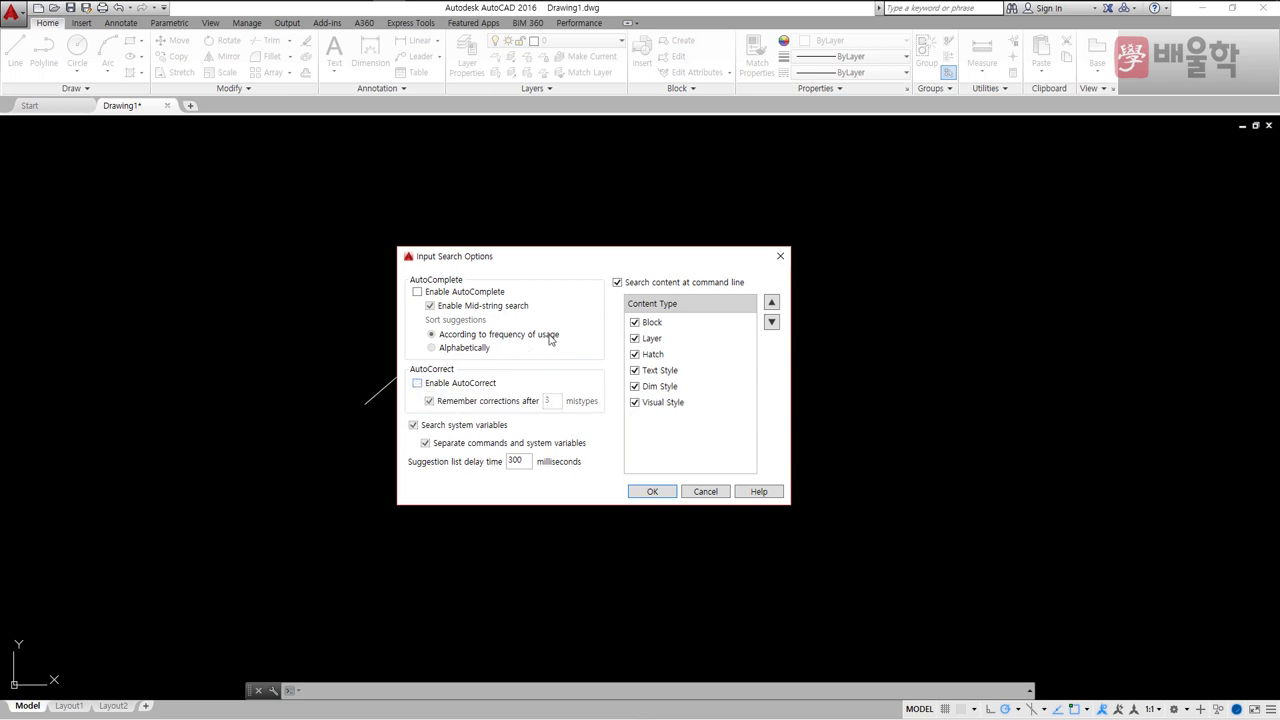
{"action": "left_click", "coordinate": [617, 284]}
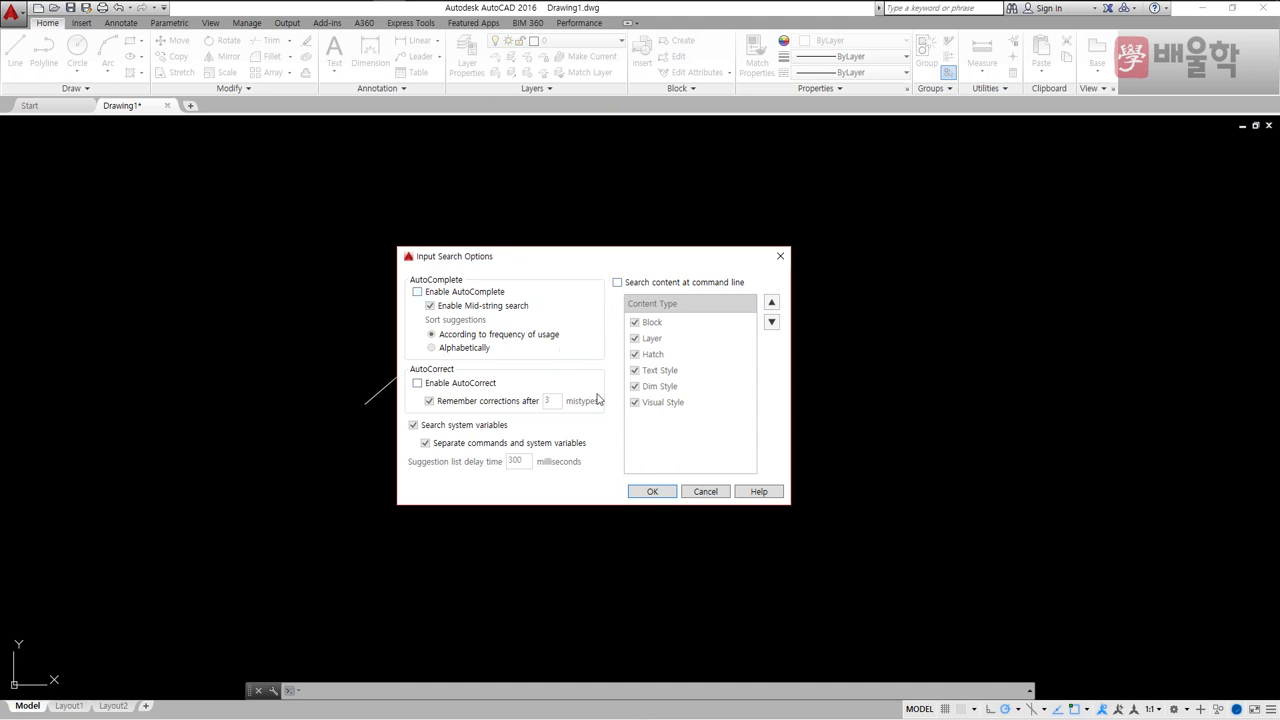
{"action": "left_click", "coordinate": [650, 492]}
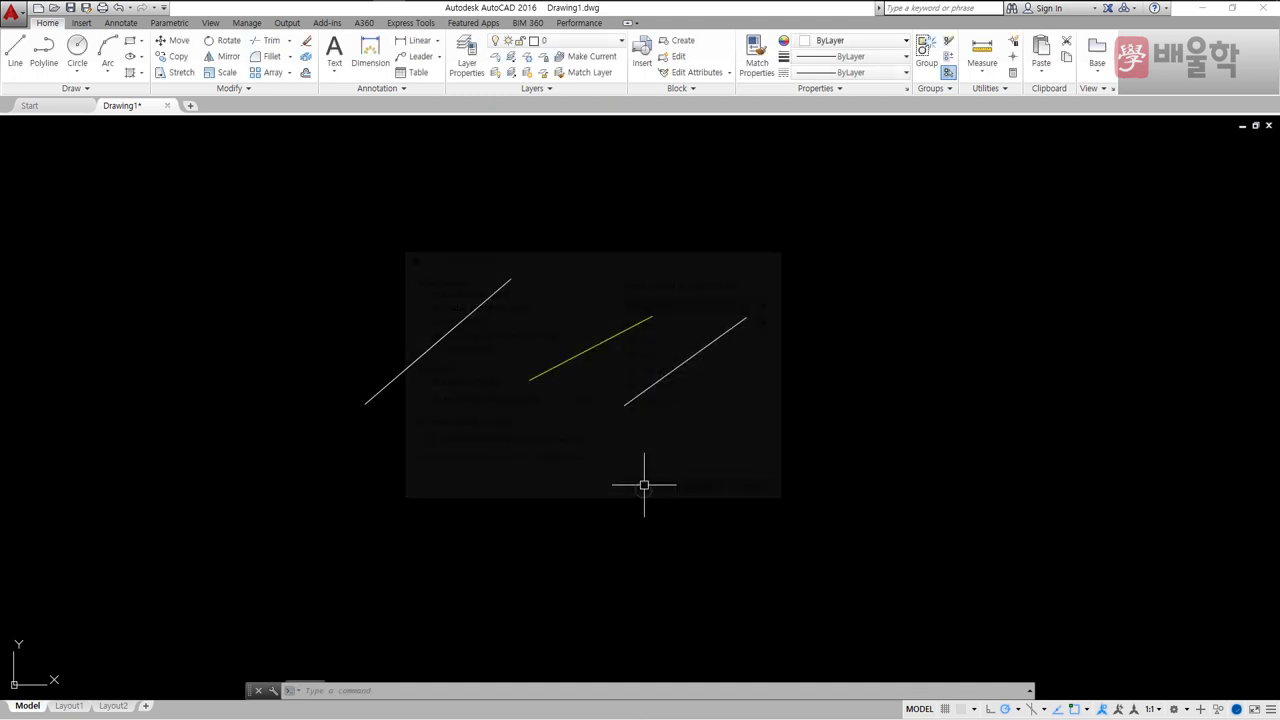
Step: Enter L to check for command suggestions, and dock the command line beneath the drawing area with two lines of history showing
{"action": "type", "text": "L"}
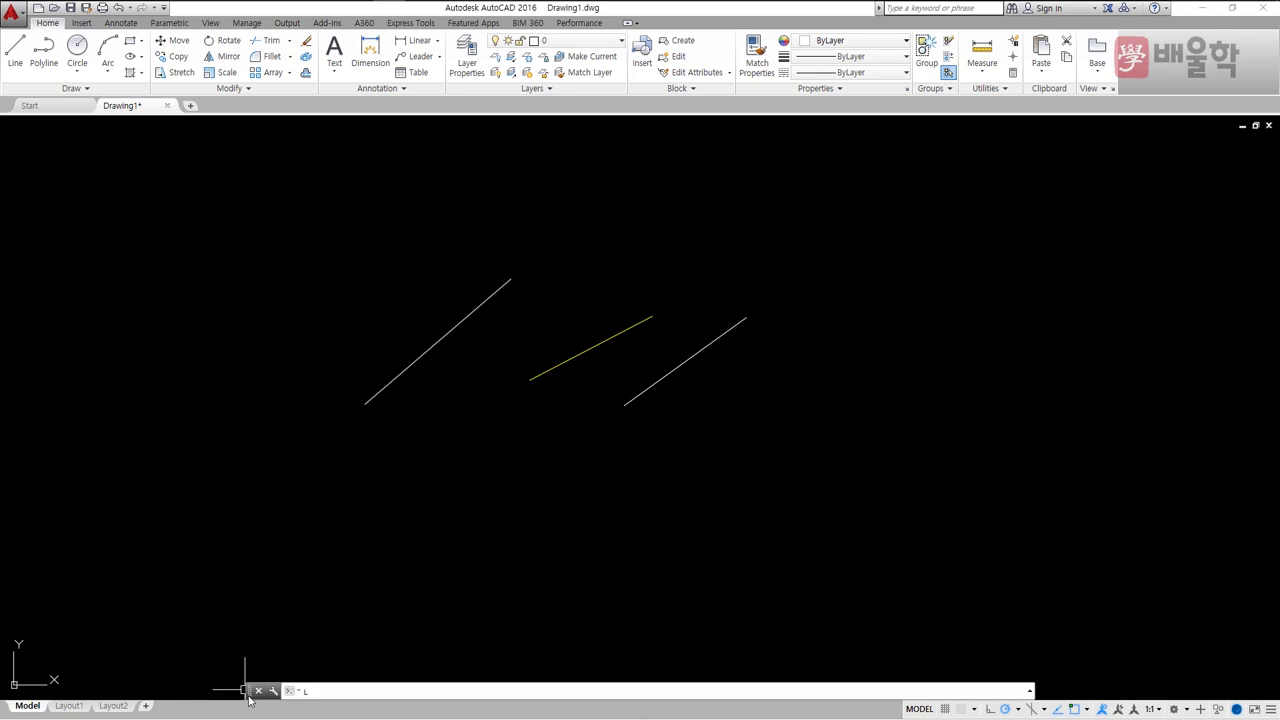
{"action": "left_click_drag", "start_coordinate": [250, 698], "coordinate": [279, 695]}
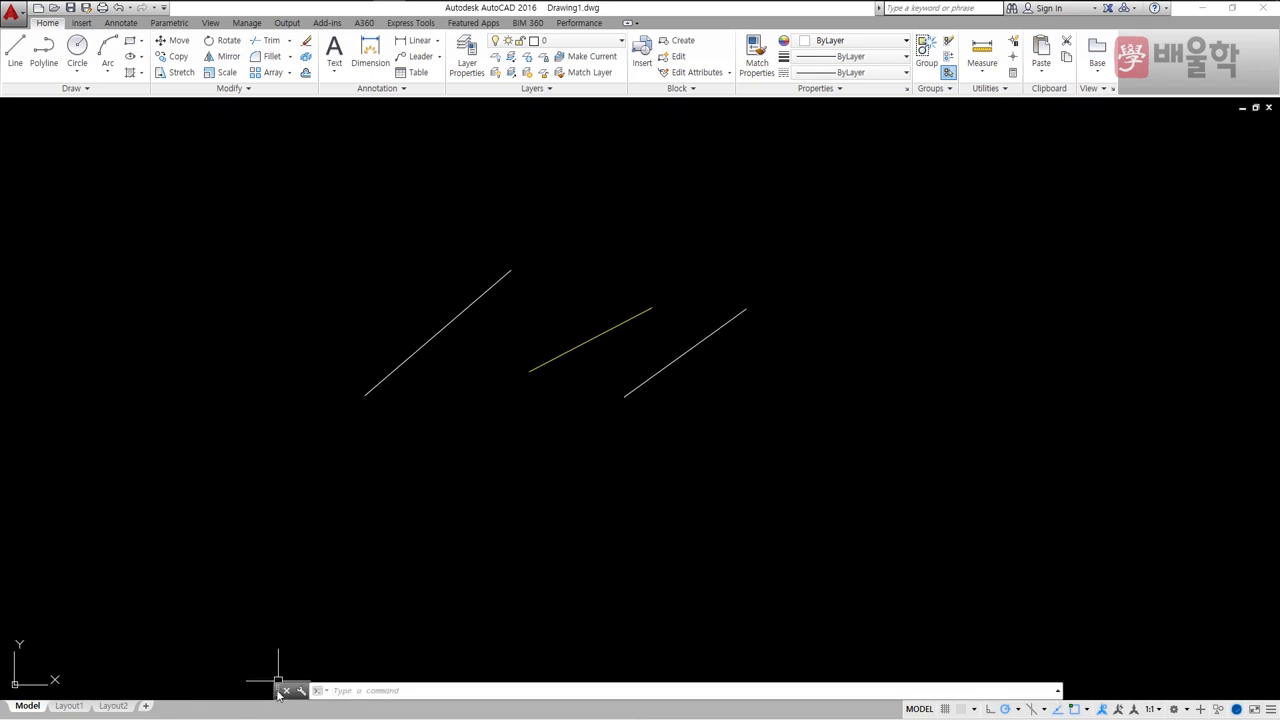
{"action": "mouse_move", "coordinate": [279, 690]}
{"action": "left_mouse_down"}
{"action": "mouse_move", "coordinate": [294, 662]}
{"action": "mouse_move", "coordinate": [291, 700]}
{"action": "left_mouse_up"}
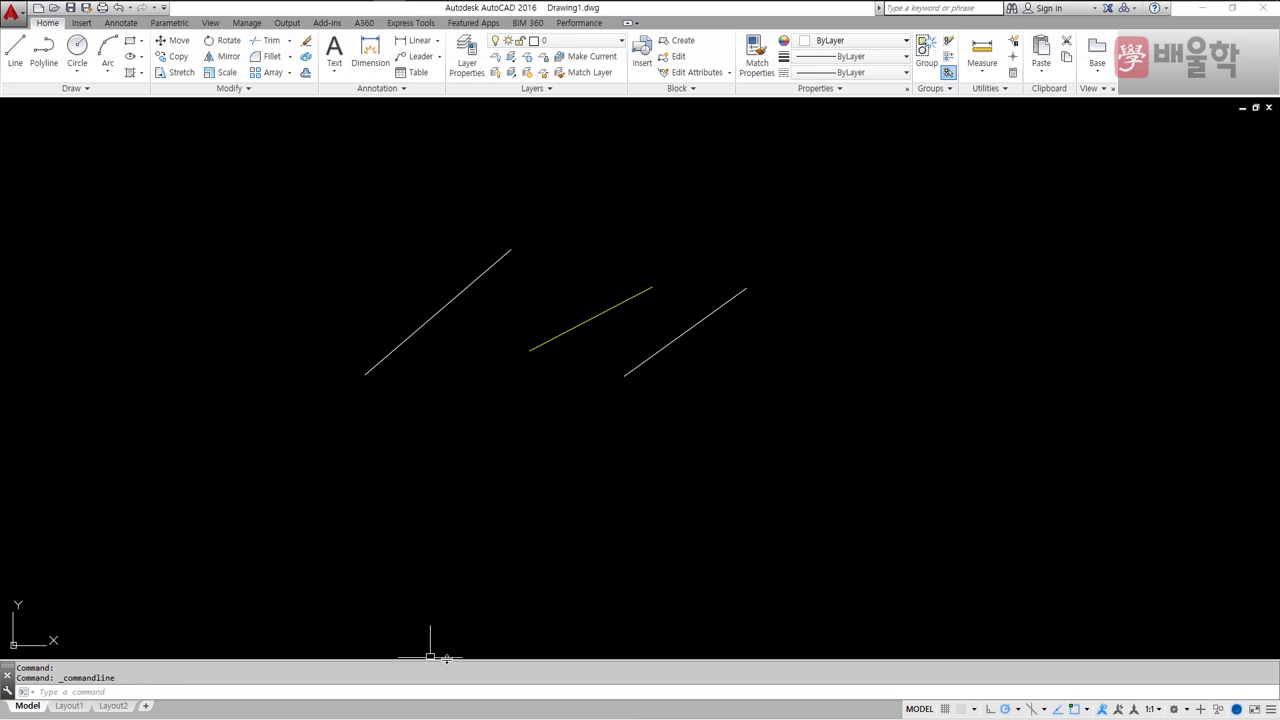
{"action": "mouse_move", "coordinate": [447, 659]}
{"action": "left_mouse_down"}
{"action": "mouse_move", "coordinate": [454, 621]}
{"action": "mouse_move", "coordinate": [452, 651]}
{"action": "left_mouse_up"}
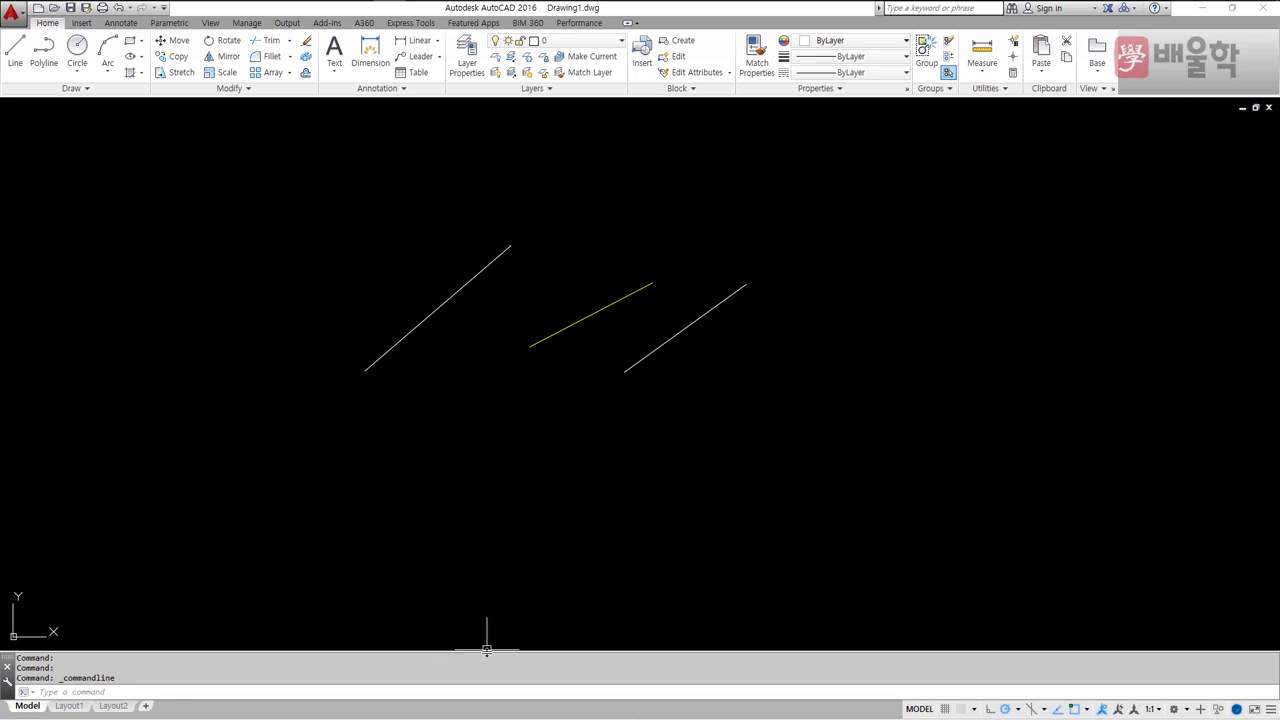
{"action": "left_click_drag", "start_coordinate": [487, 650], "coordinate": [487, 661]}
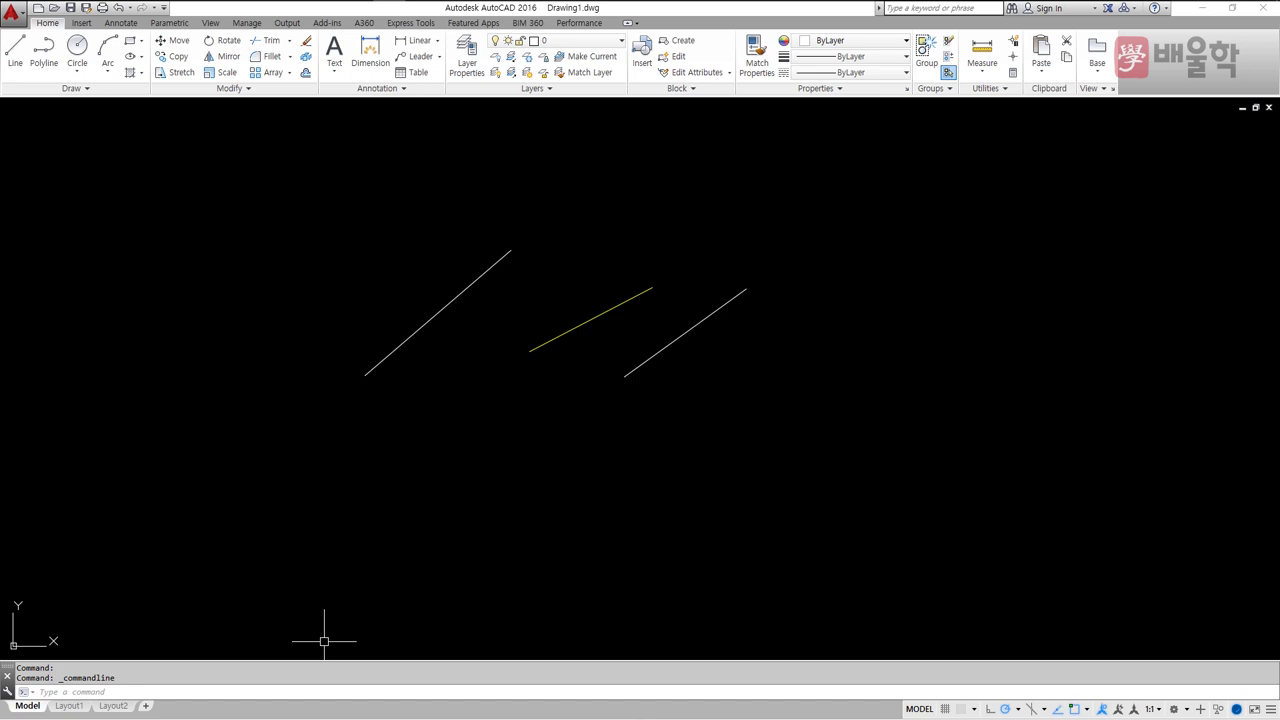
Step: Close the Command Line window, confirm closing it, and display it again
{"action": "left_click", "coordinate": [8, 676]}
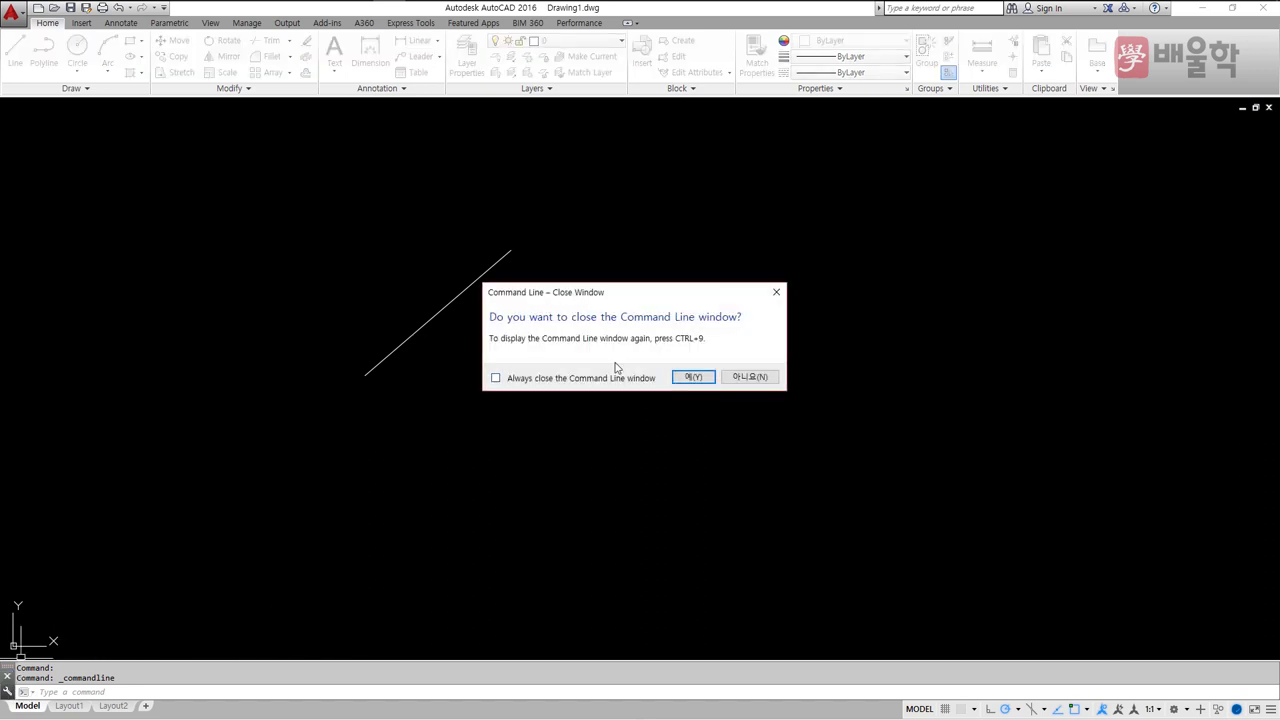
{"action": "left_click", "coordinate": [693, 377]}
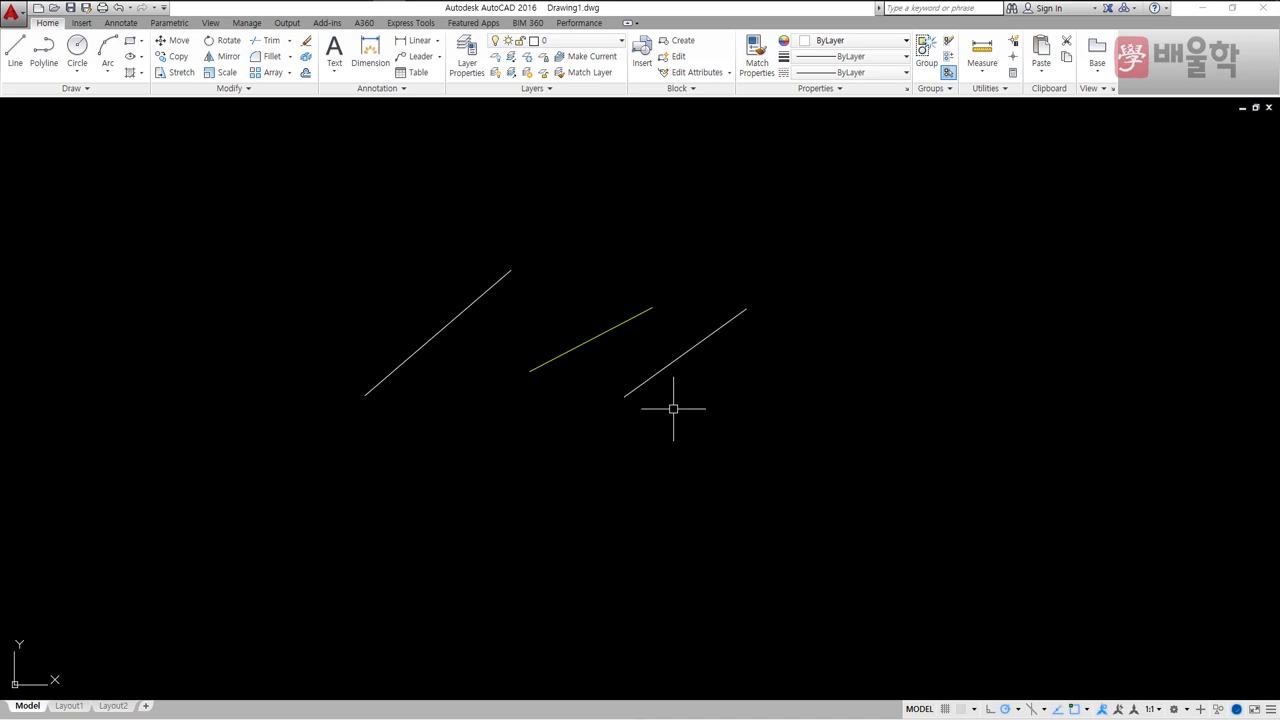
{"action": "key", "text": "ctrl+9"}
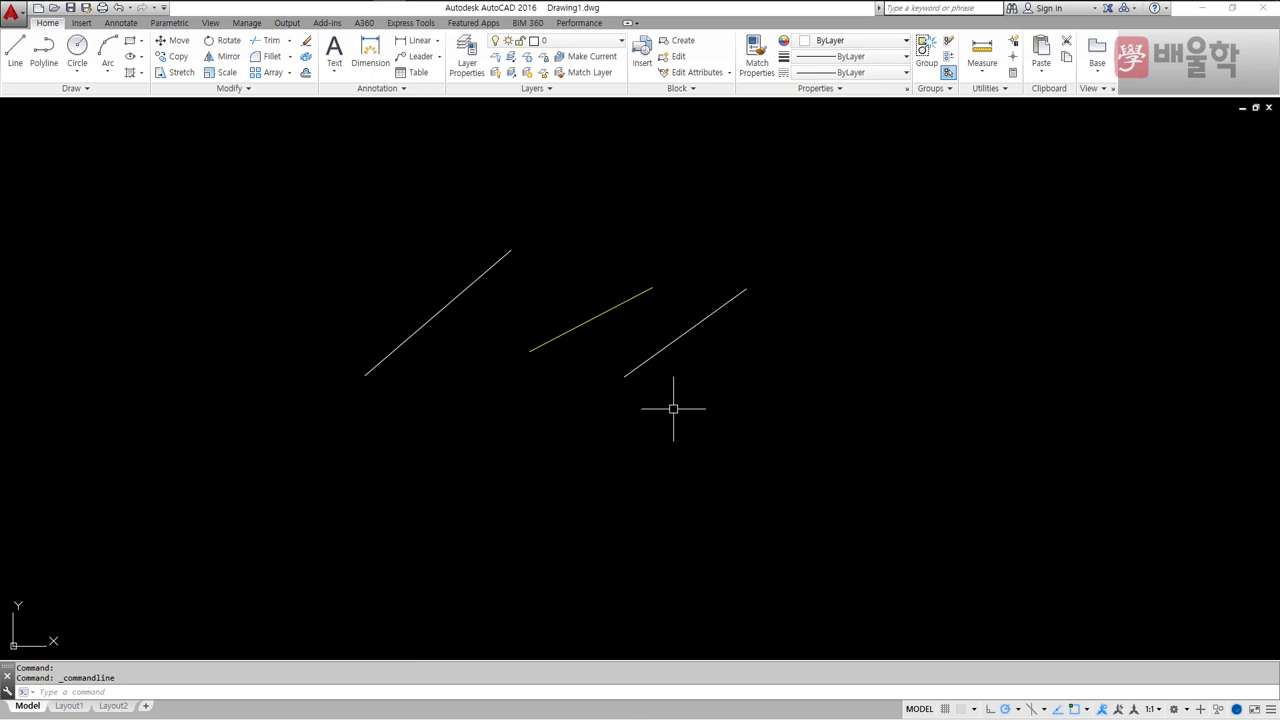
{"action": "key", "text": "F9"}
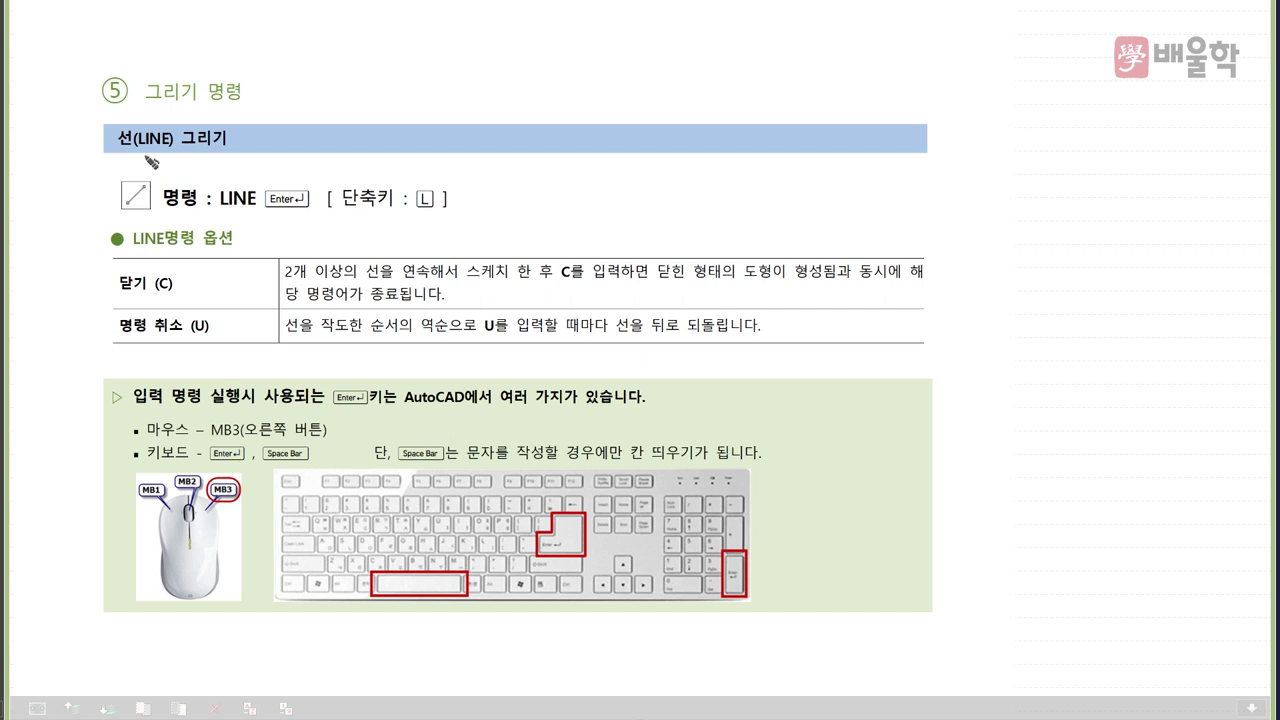
{"action": "left_click_drag", "start_coordinate": [113, 149], "coordinate": [224, 145]}
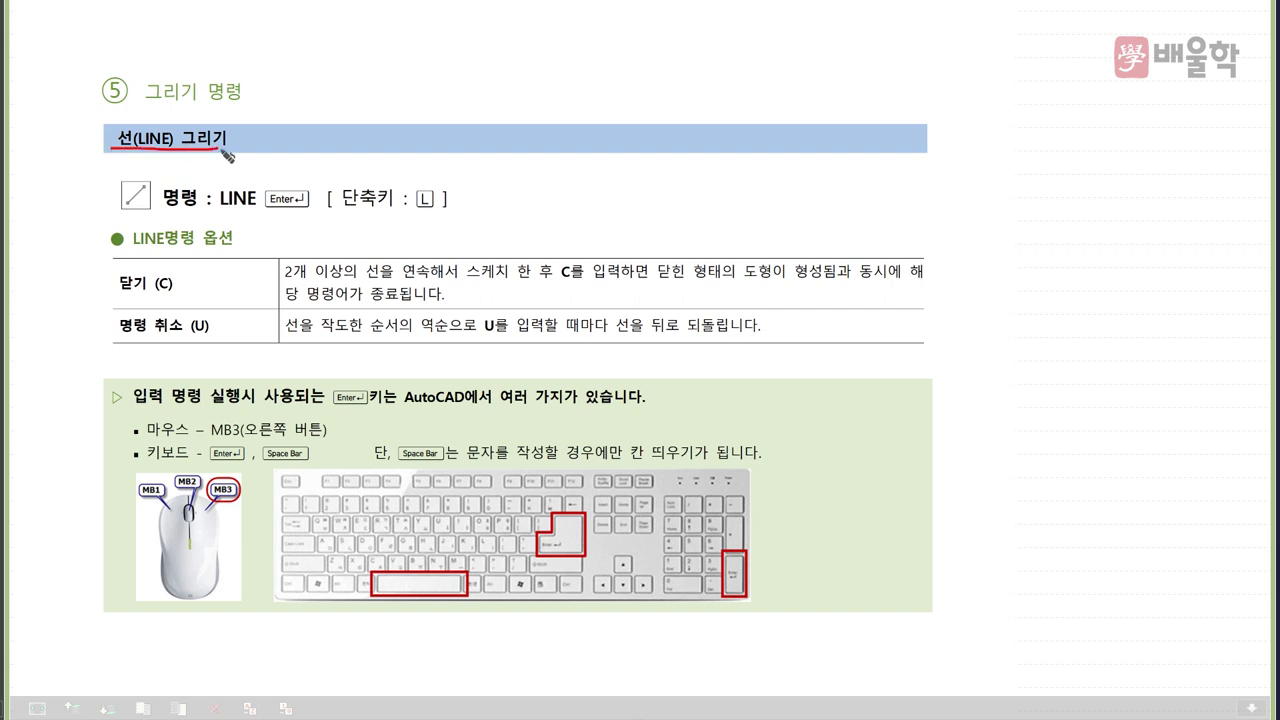
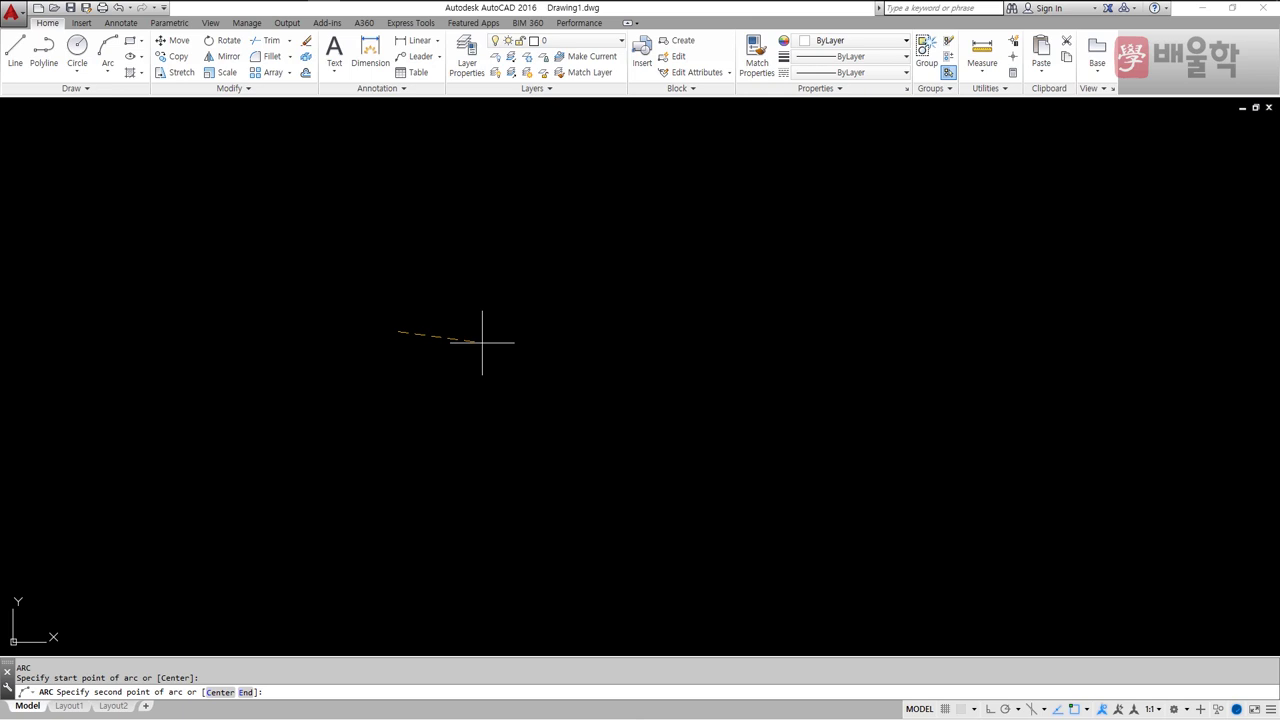
{"action": "key", "text": "F8"}
{"action": "type", "text": "@50,"}
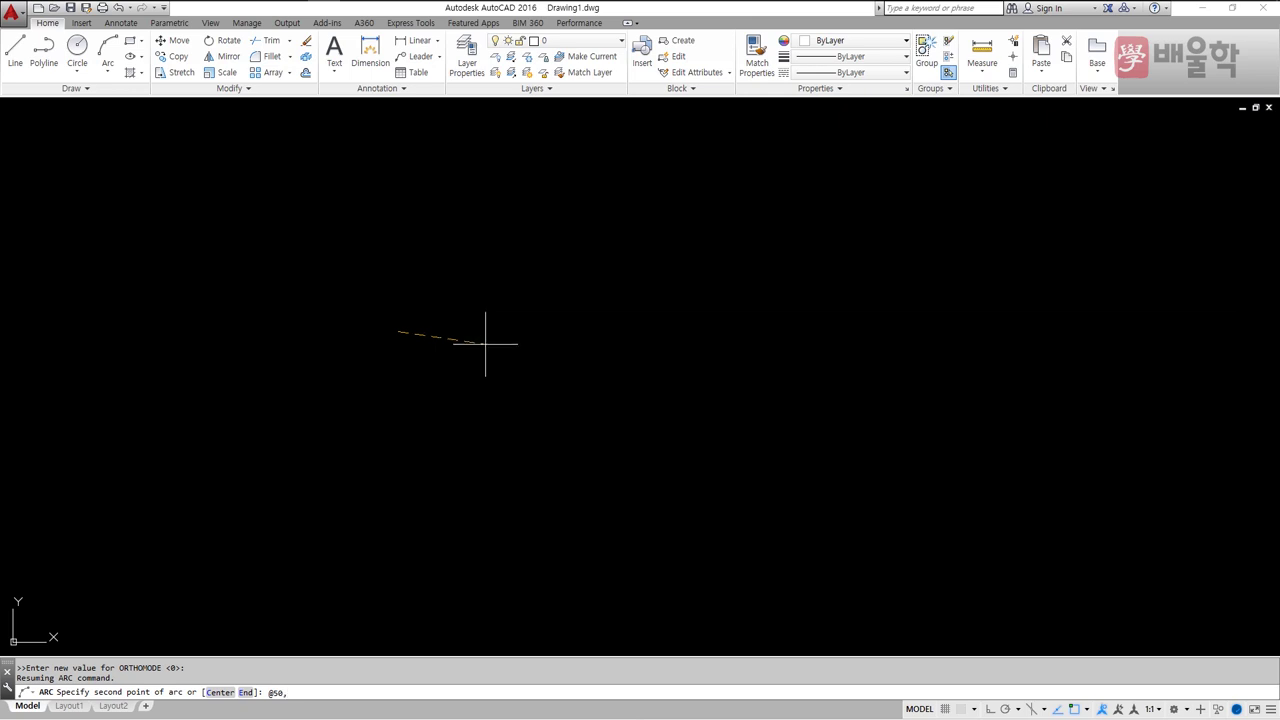
{"action": "type", "text": "-50"}
{"action": "key", "text": "Return"}
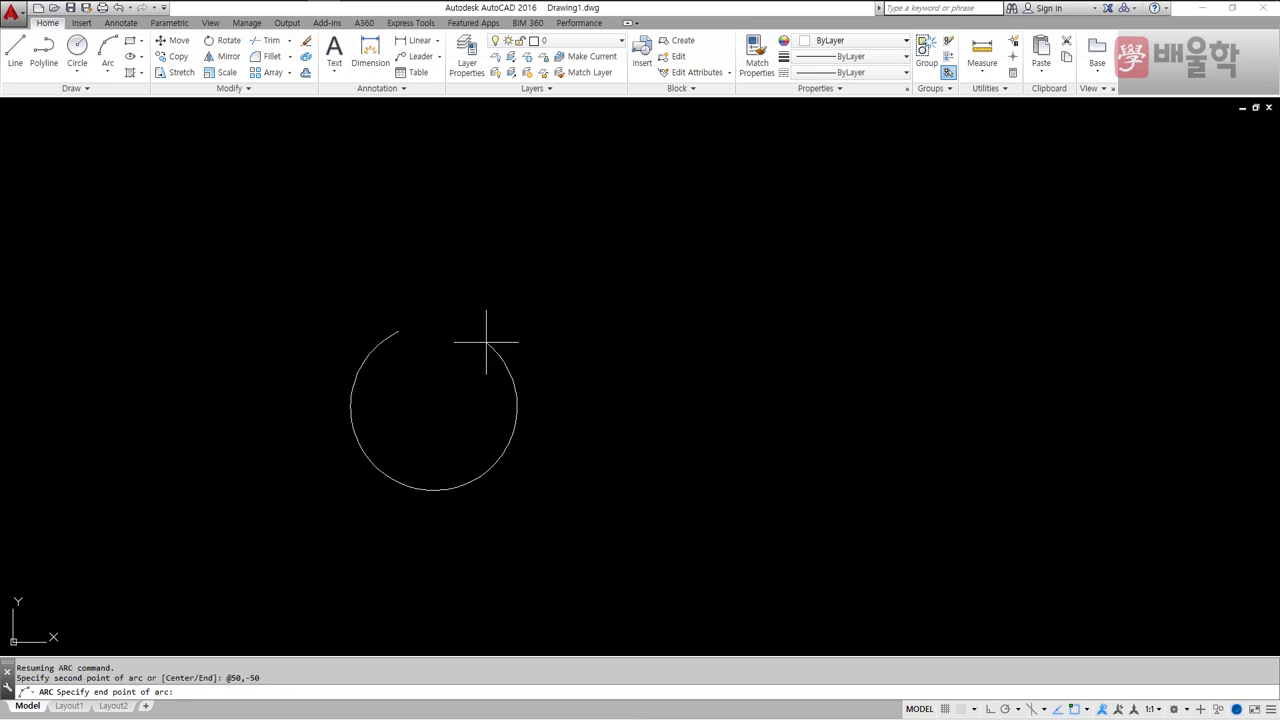
{"action": "type", "text": "@50,50"}
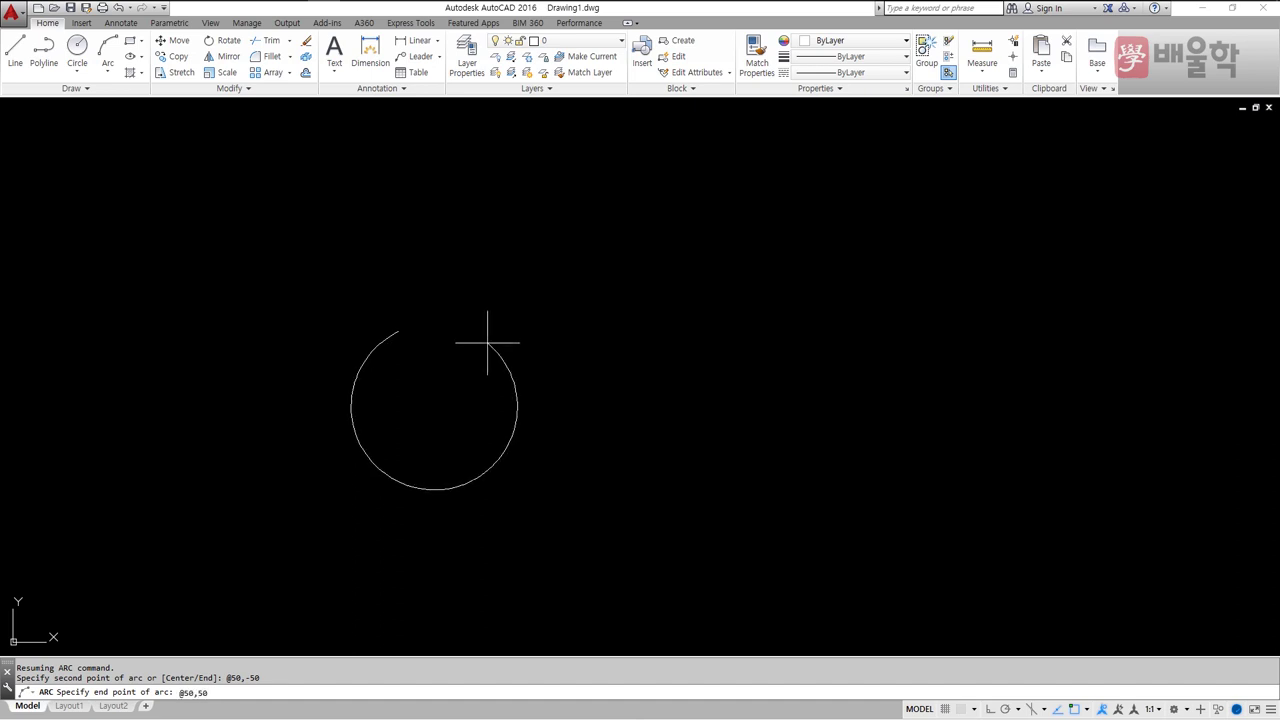
{"action": "key", "text": "Return"}
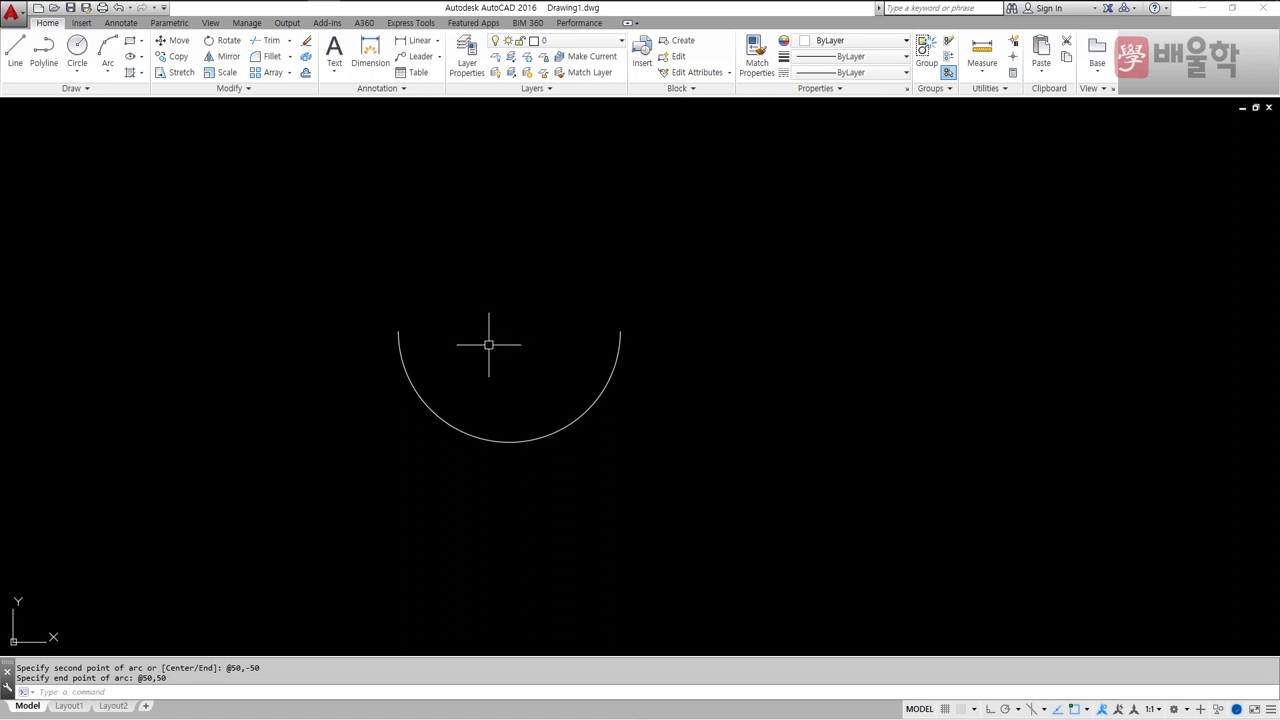
Step: Draw a second arc between the first arc's two endpoints using the End and Radius options, with radius 70
{"action": "key", "text": "Return"}
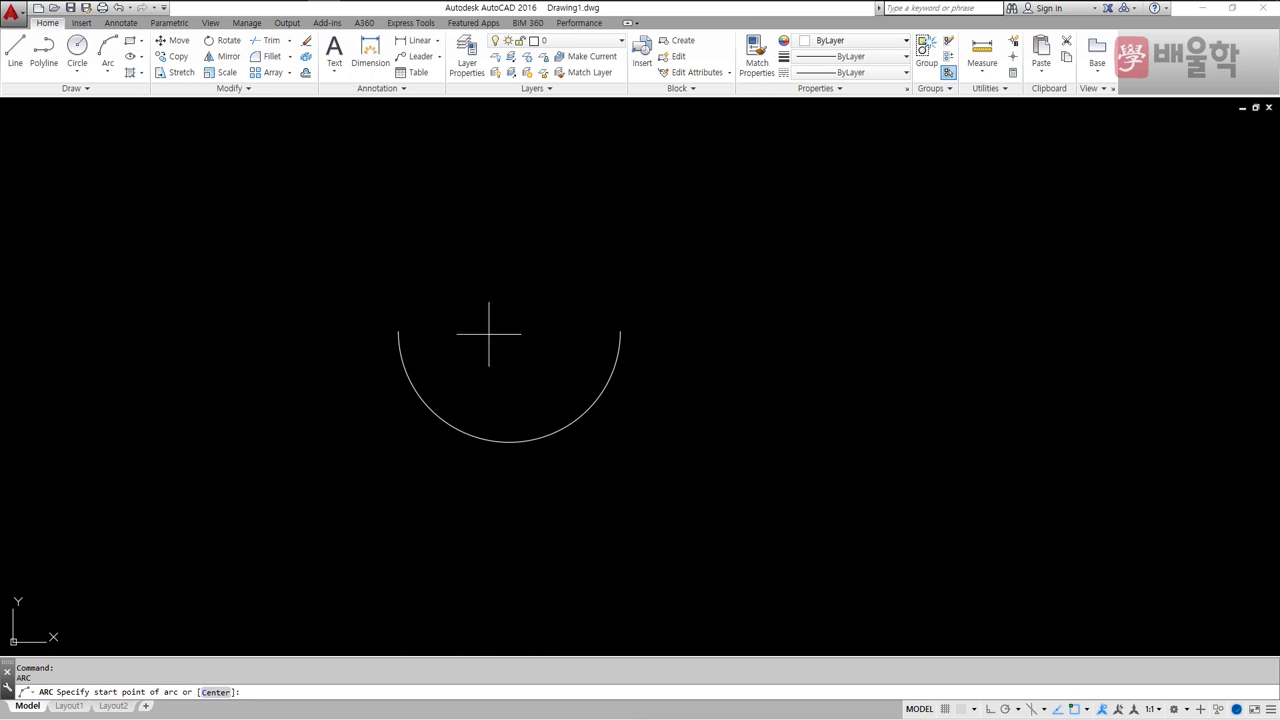
{"action": "left_click", "coordinate": [398, 331]}
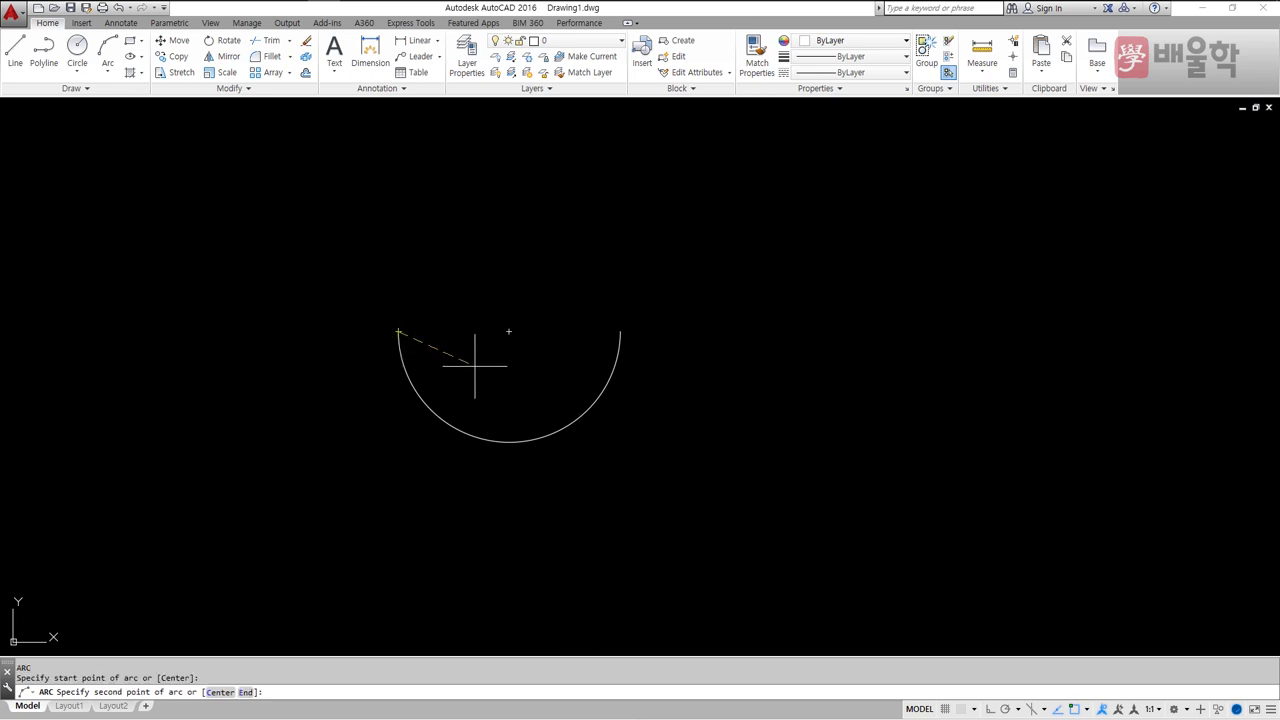
{"action": "type", "text": "E"}
{"action": "key", "text": "Return"}
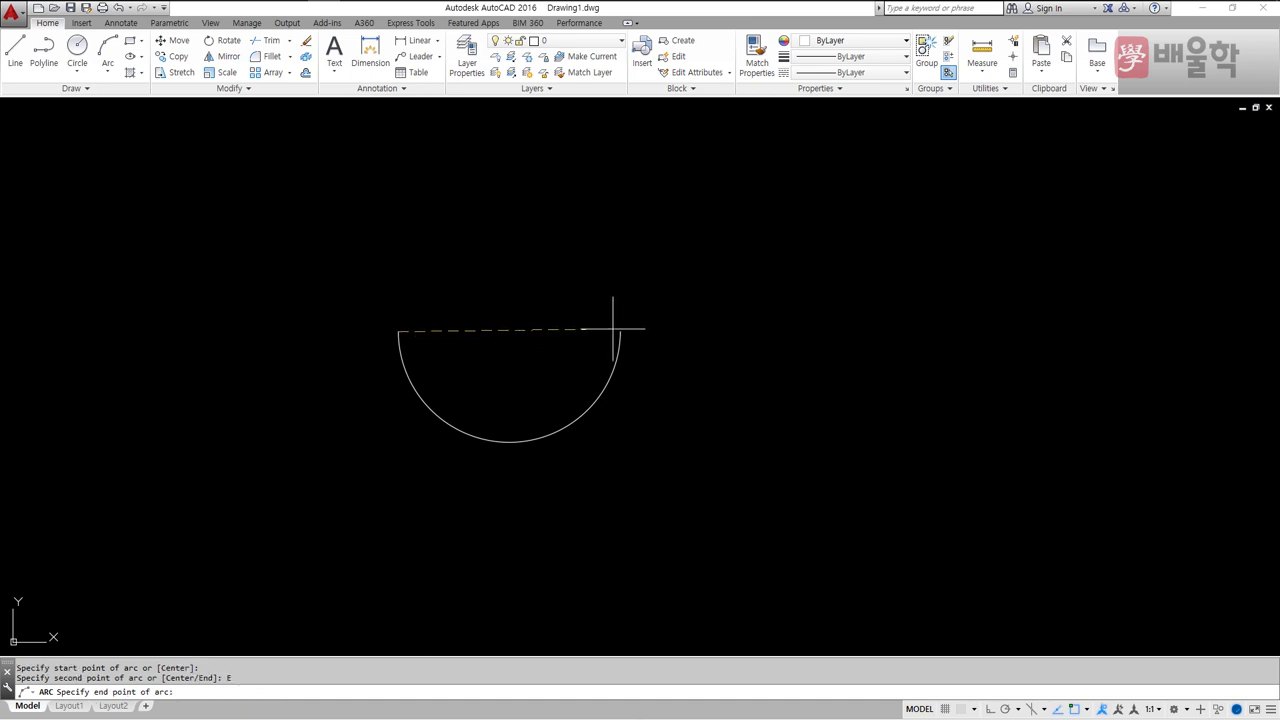
{"action": "left_click", "coordinate": [620, 331]}
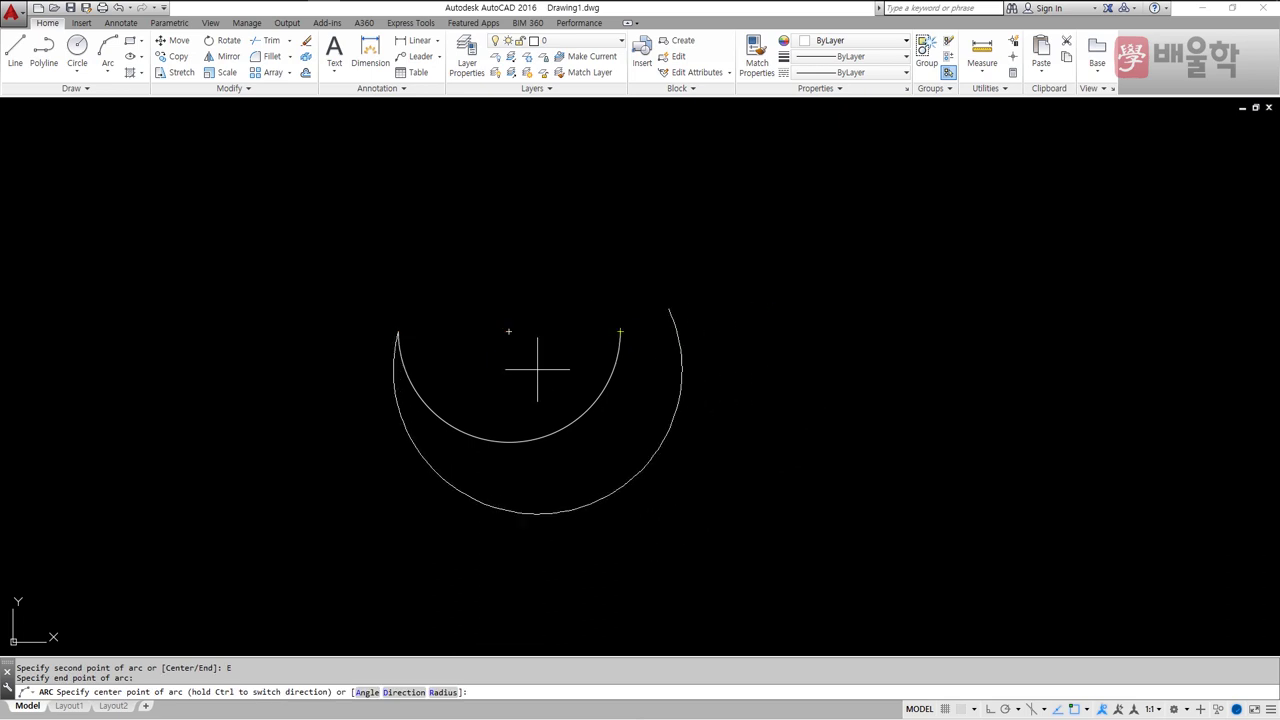
{"action": "type", "text": "R"}
{"action": "key", "text": "Return"}
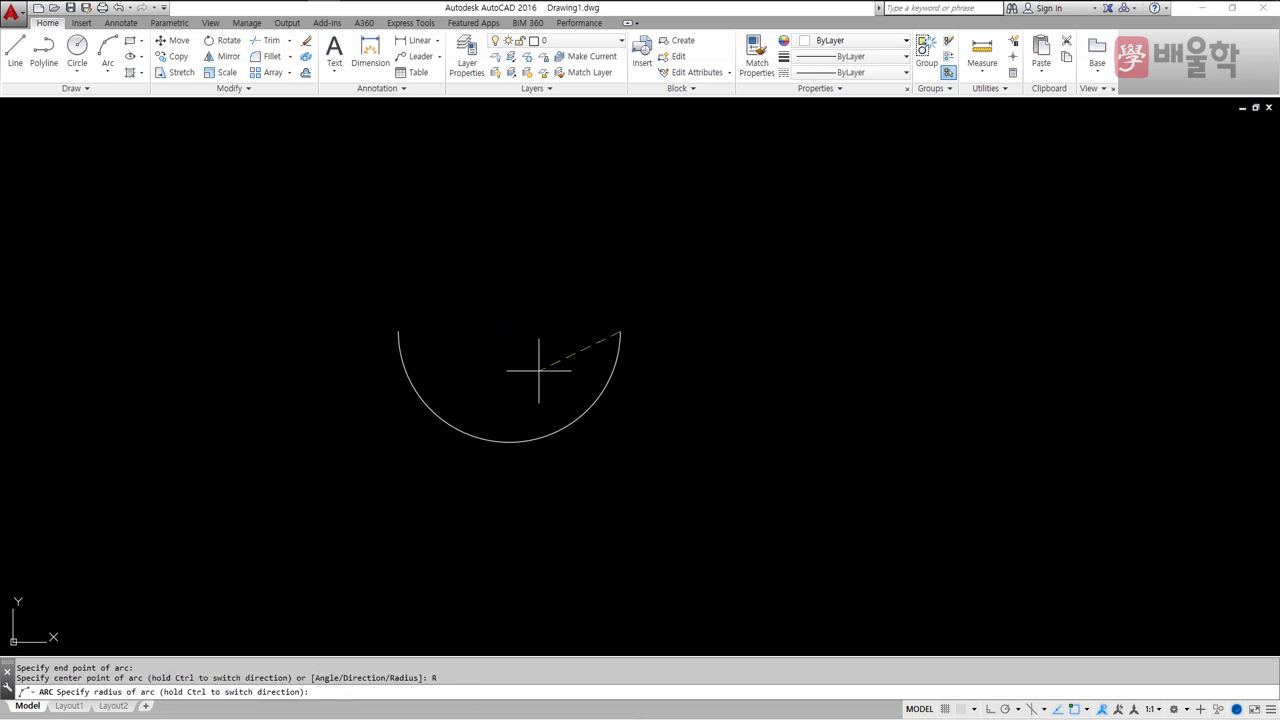
{"action": "key", "text": "Return"}
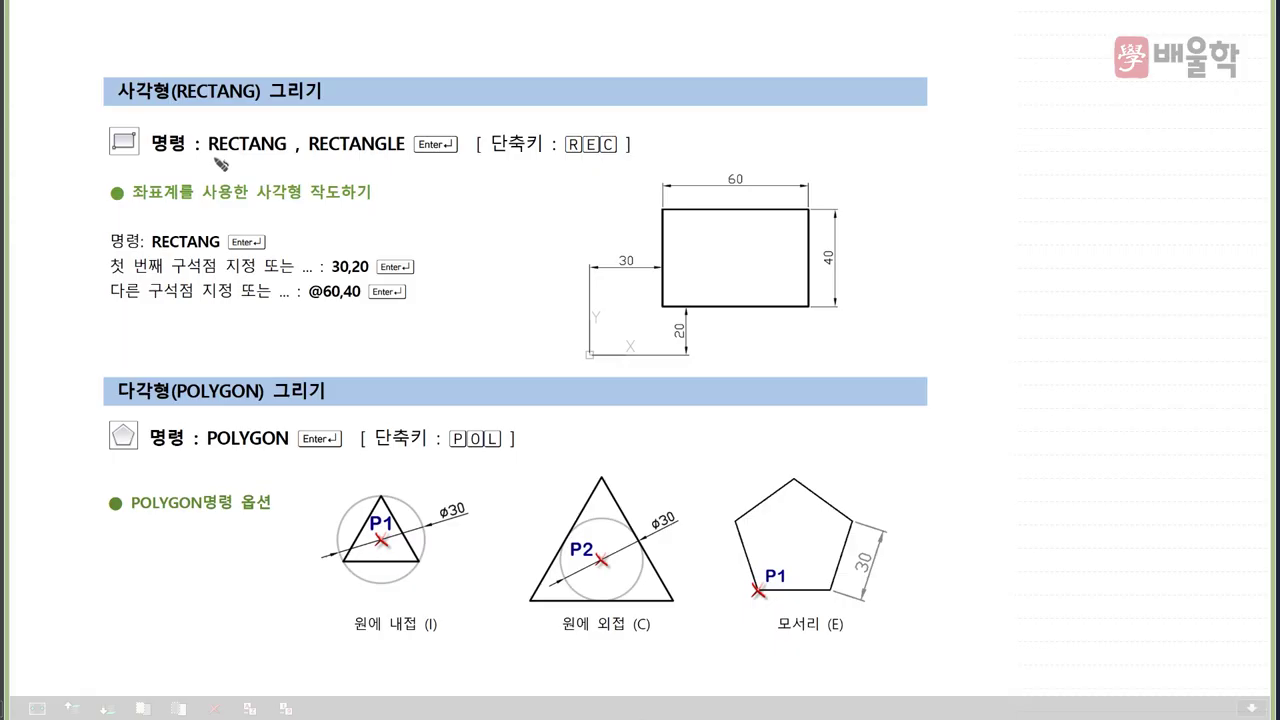
{"action": "left_click_drag", "start_coordinate": [203, 152], "coordinate": [390, 153]}
{"action": "left_click_drag", "start_coordinate": [565, 157], "coordinate": [623, 156]}
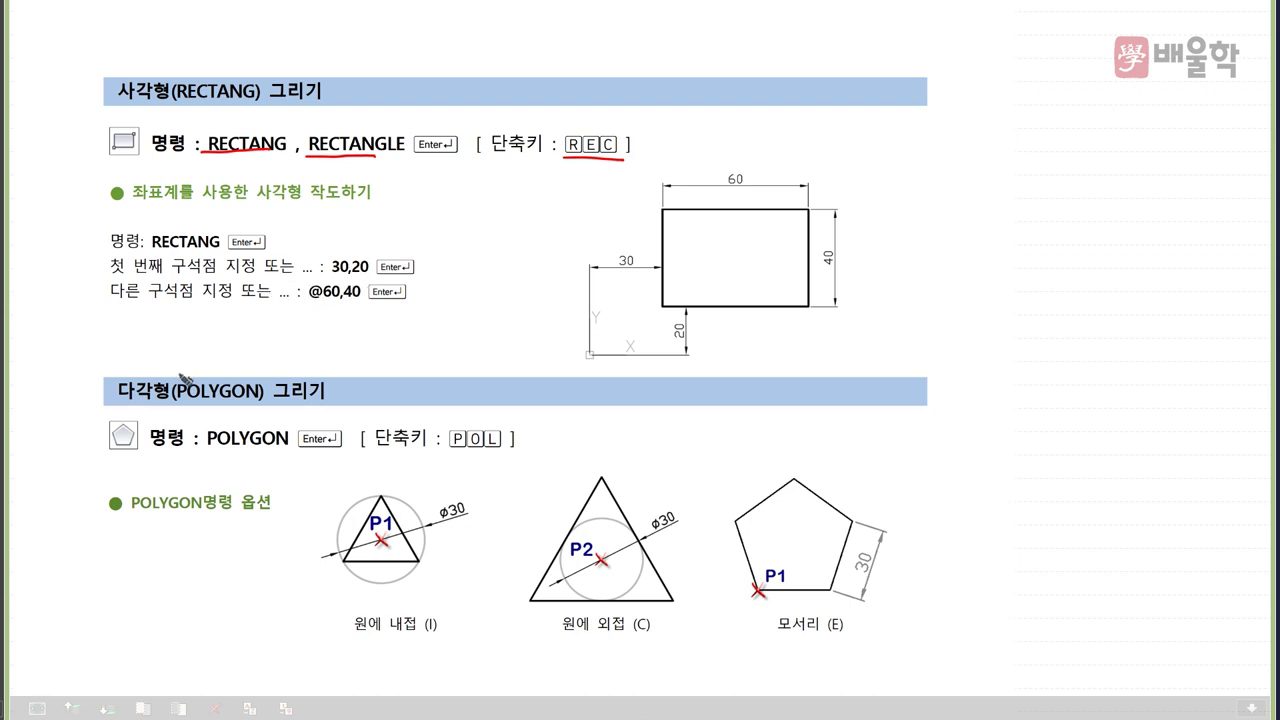
{"action": "left_click_drag", "start_coordinate": [204, 443], "coordinate": [286, 446]}
{"action": "left_click_drag", "start_coordinate": [446, 453], "coordinate": [500, 452]}
{"action": "mouse_move", "coordinate": [405, 609]}
{"action": "left_mouse_down"}
{"action": "mouse_move", "coordinate": [388, 636]}
{"action": "mouse_move", "coordinate": [416, 626]}
{"action": "left_mouse_up"}
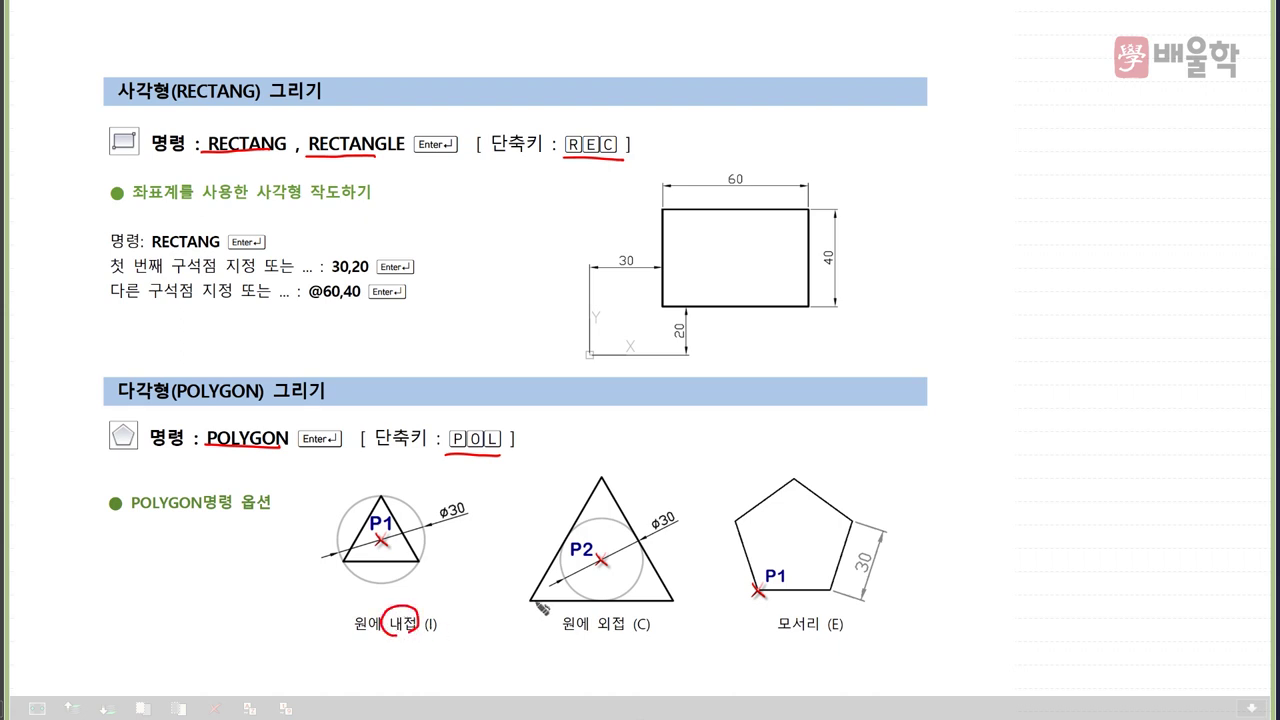
{"action": "left_click_drag", "start_coordinate": [626, 610], "coordinate": [628, 636]}
{"action": "left_click_drag", "start_coordinate": [757, 591], "coordinate": [816, 600]}
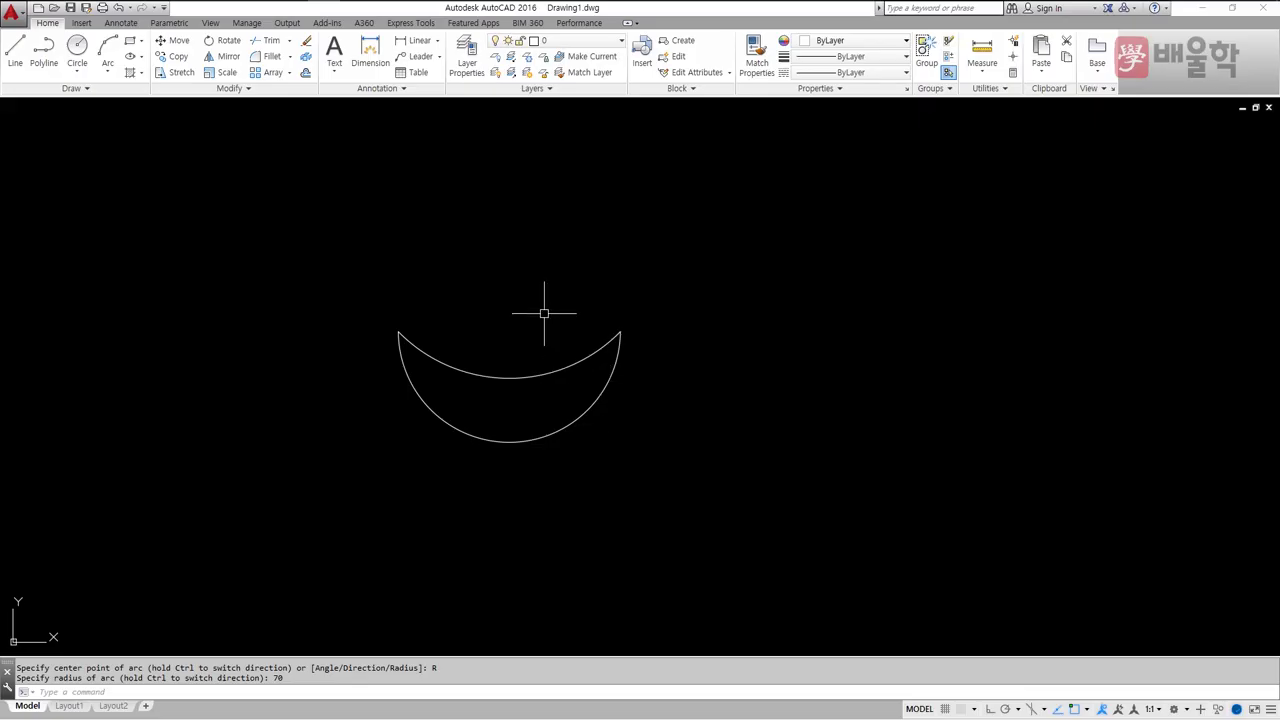
Step: Erase both arcs from the drawing
{"action": "left_click", "coordinate": [523, 376]}
{"action": "left_click", "coordinate": [526, 439]}
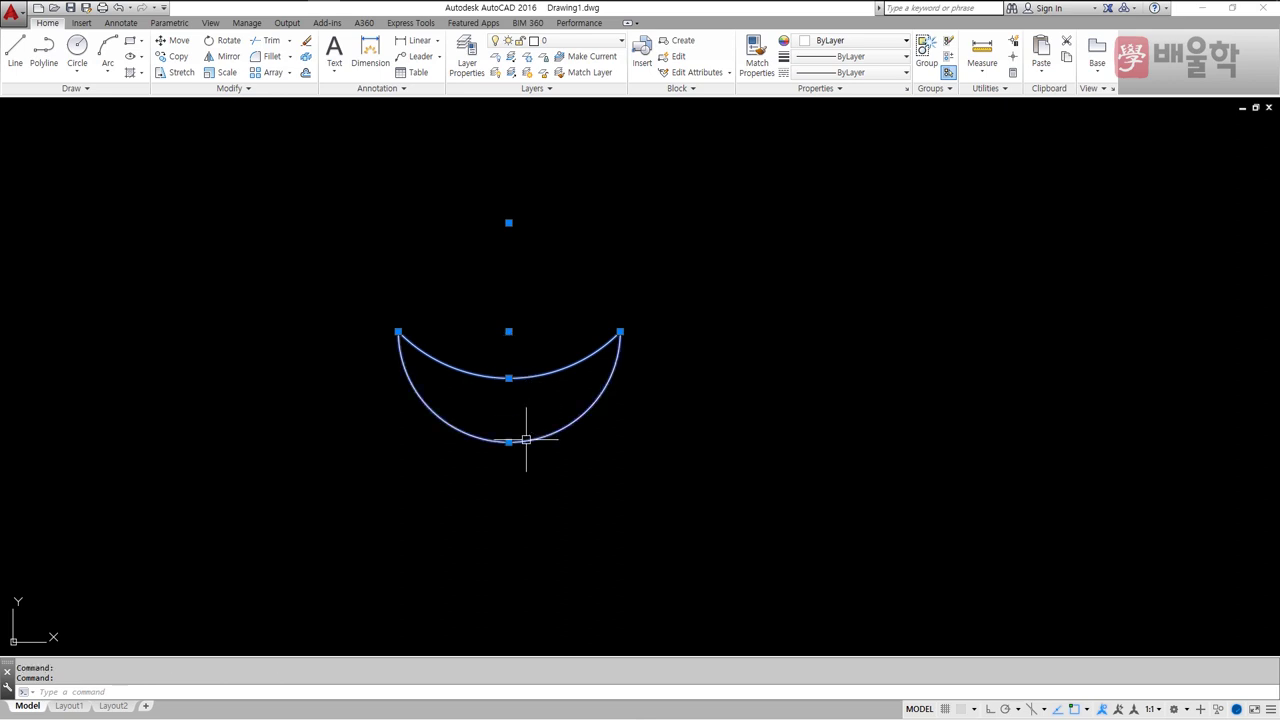
{"action": "key", "text": "Delete"}
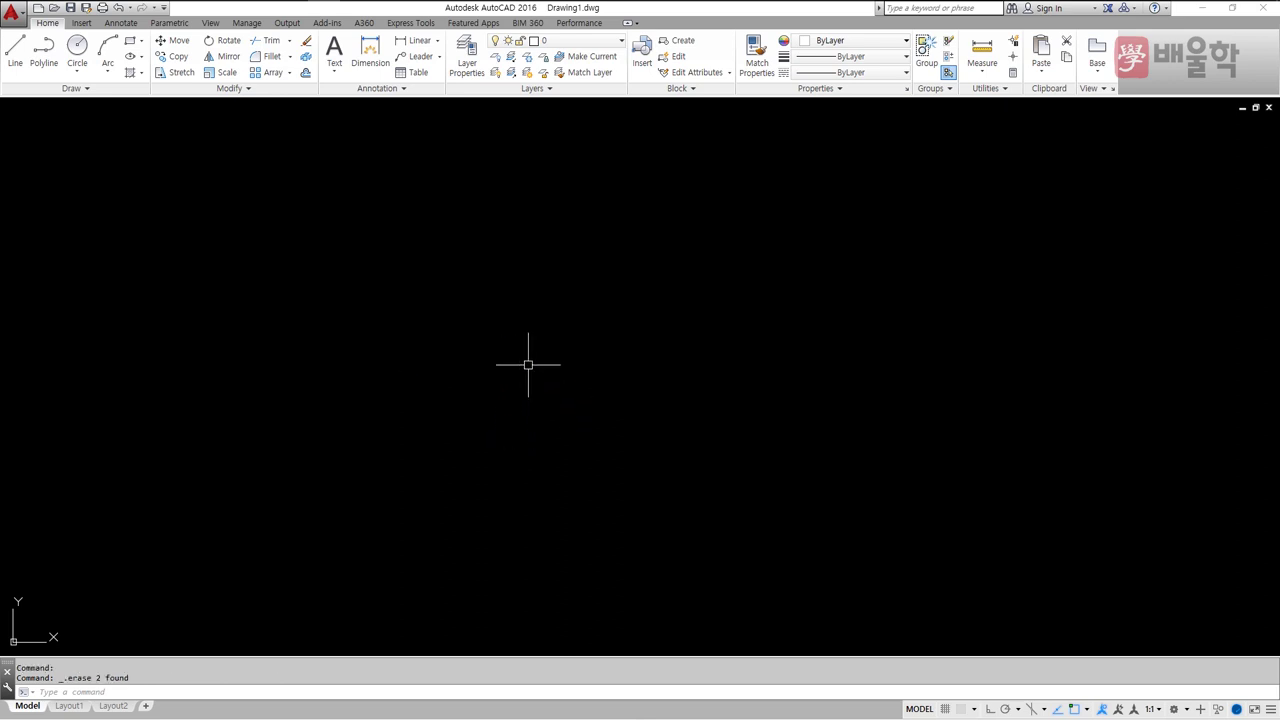
{"action": "type", "text": "rec"}
{"action": "key", "text": "Return"}
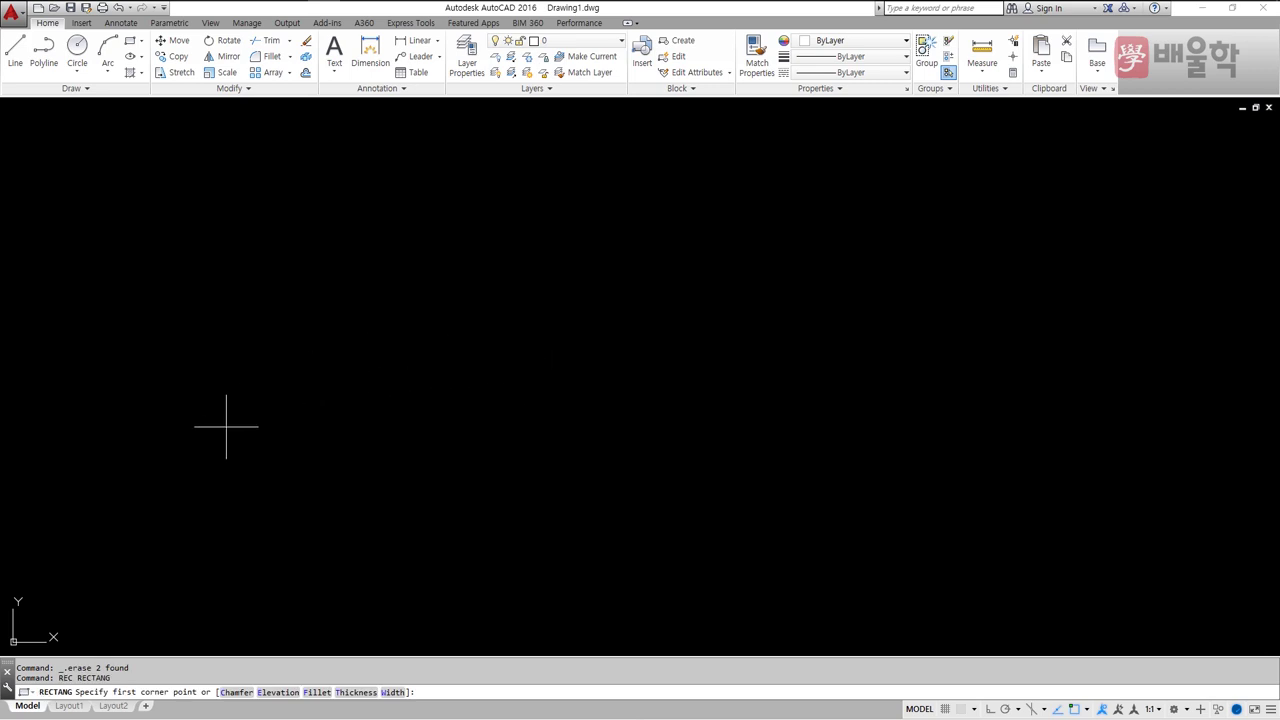
{"action": "left_click", "coordinate": [218, 440]}
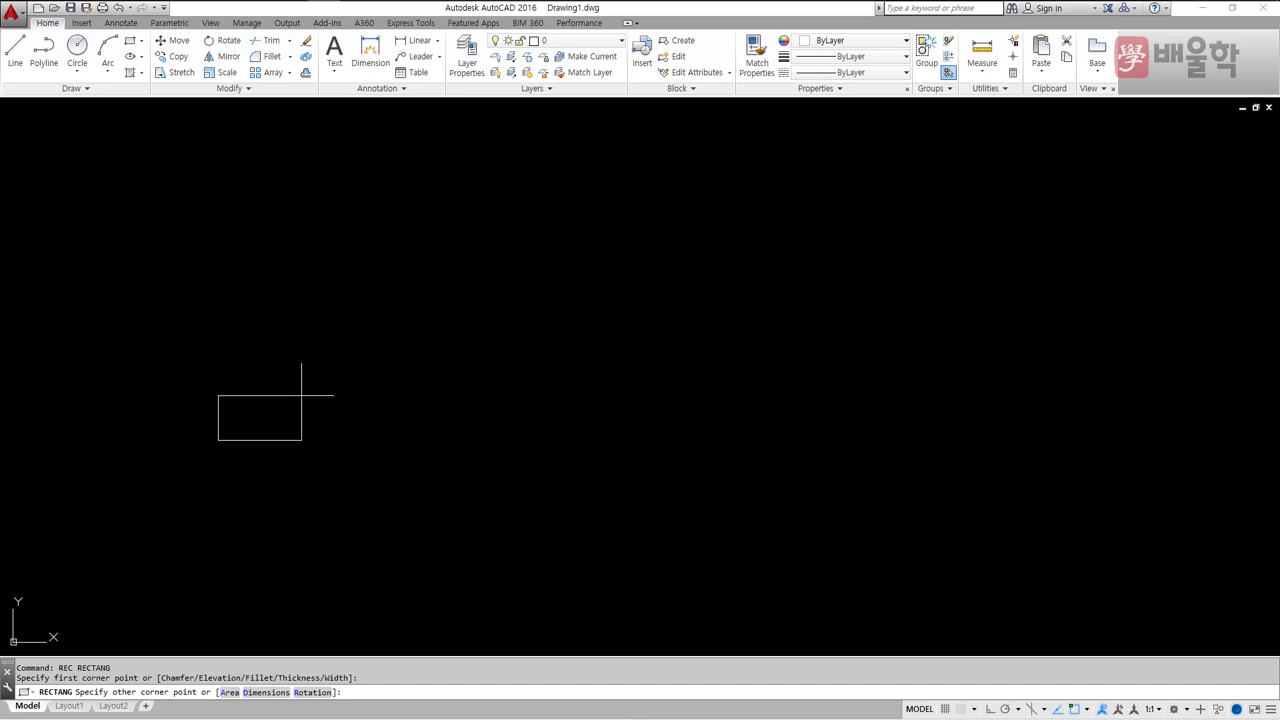
{"action": "key", "text": "F8"}
{"action": "type", "text": "@60,40"}
{"action": "key", "text": "Return"}
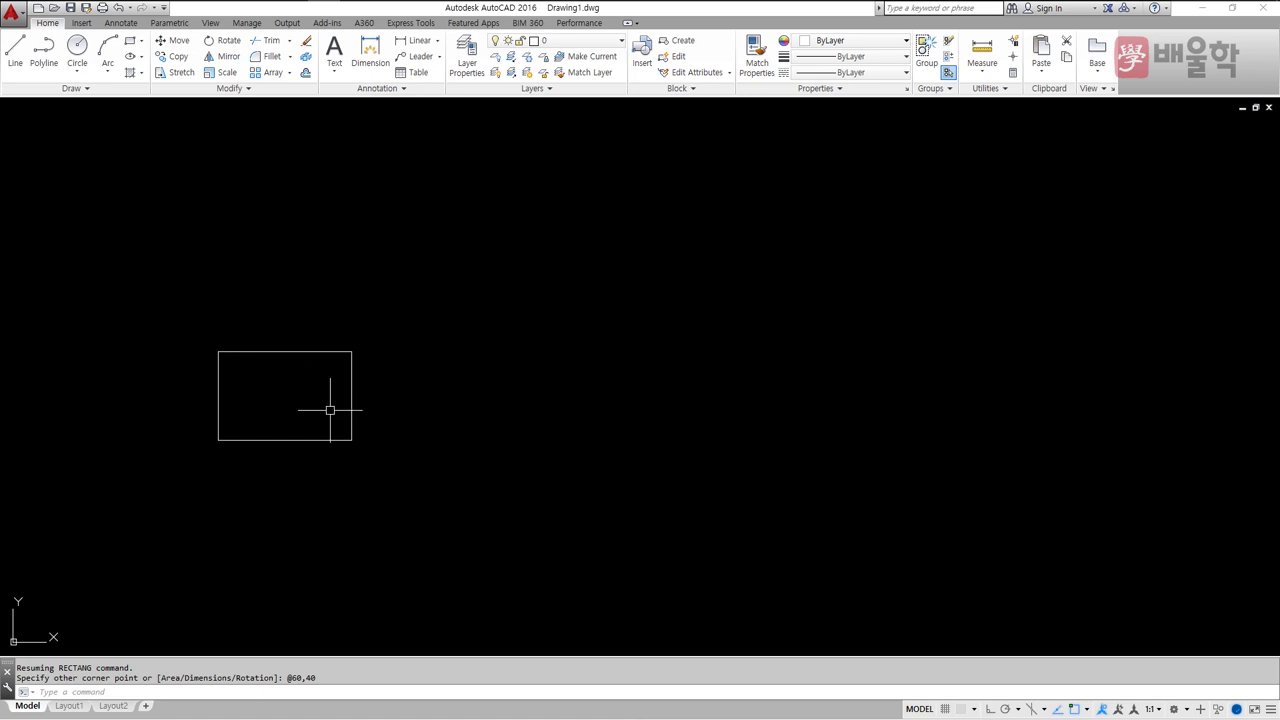
Step: Draw a circle of radius 15 in open space to the right of the rectangle
{"action": "type", "text": "c"}
{"action": "key", "text": "Return"}
{"action": "left_click", "coordinate": [621, 390]}
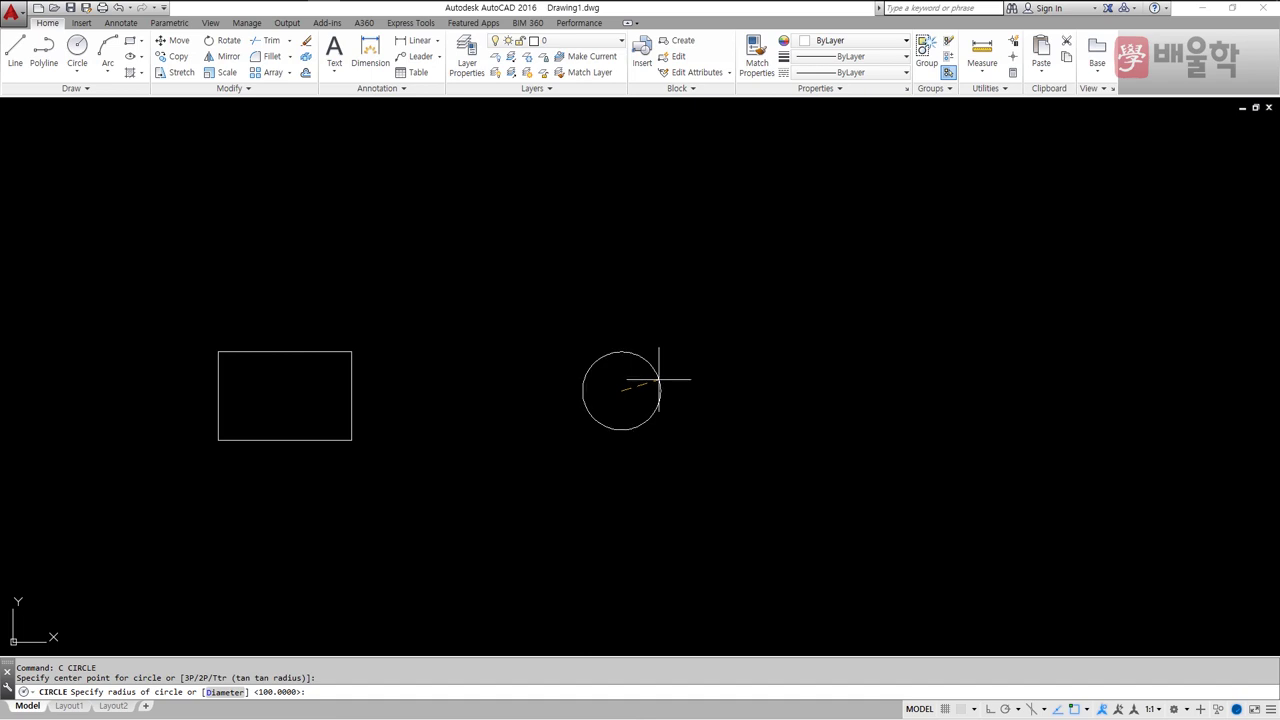
{"action": "type", "text": "15"}
{"action": "key", "text": "Return"}
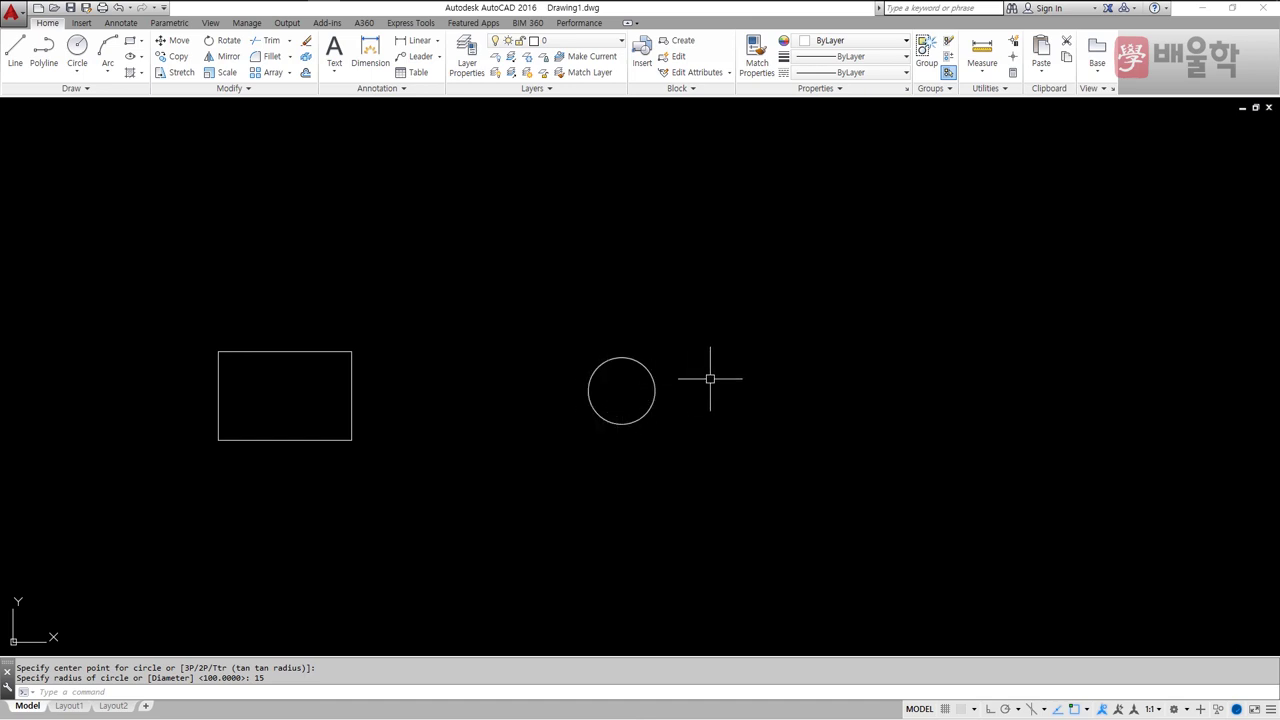
Step: Draw a 3-sided polygon centred on the circle, using the Inscribed in circle option with radius 15
{"action": "type", "text": "POL"}
{"action": "key", "text": "Return"}
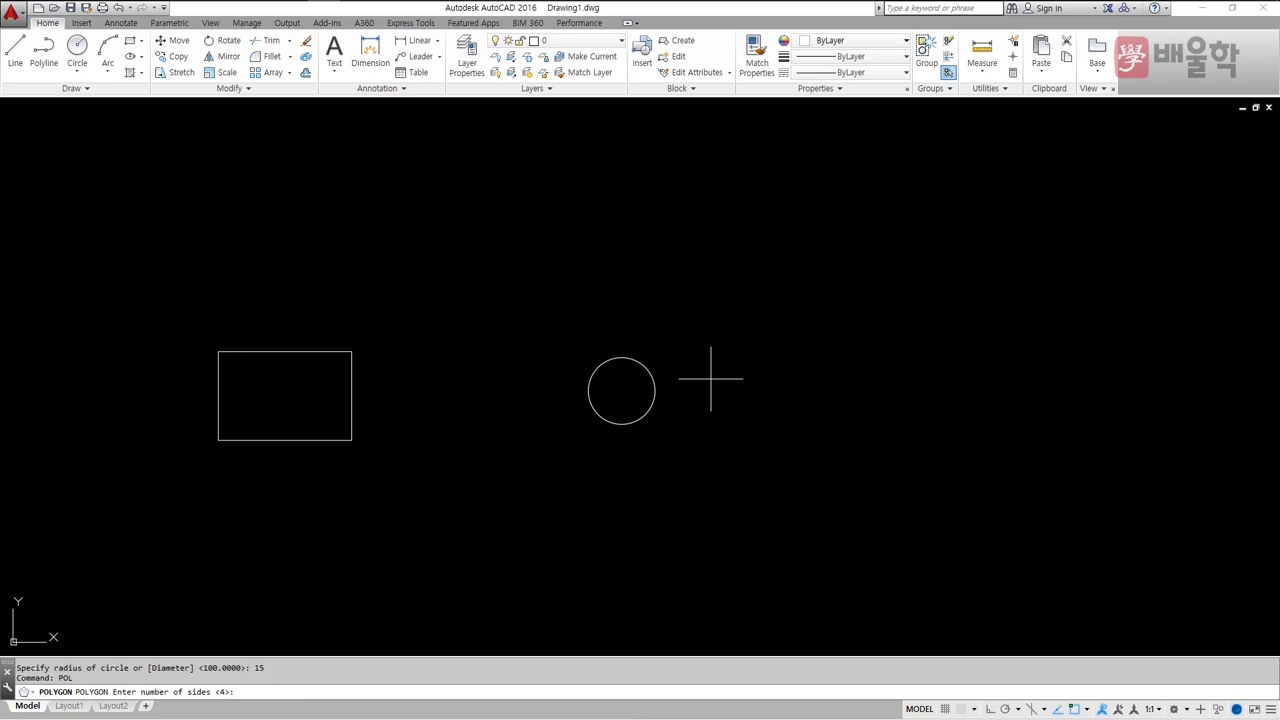
{"action": "type", "text": "3"}
{"action": "key", "text": "Return"}
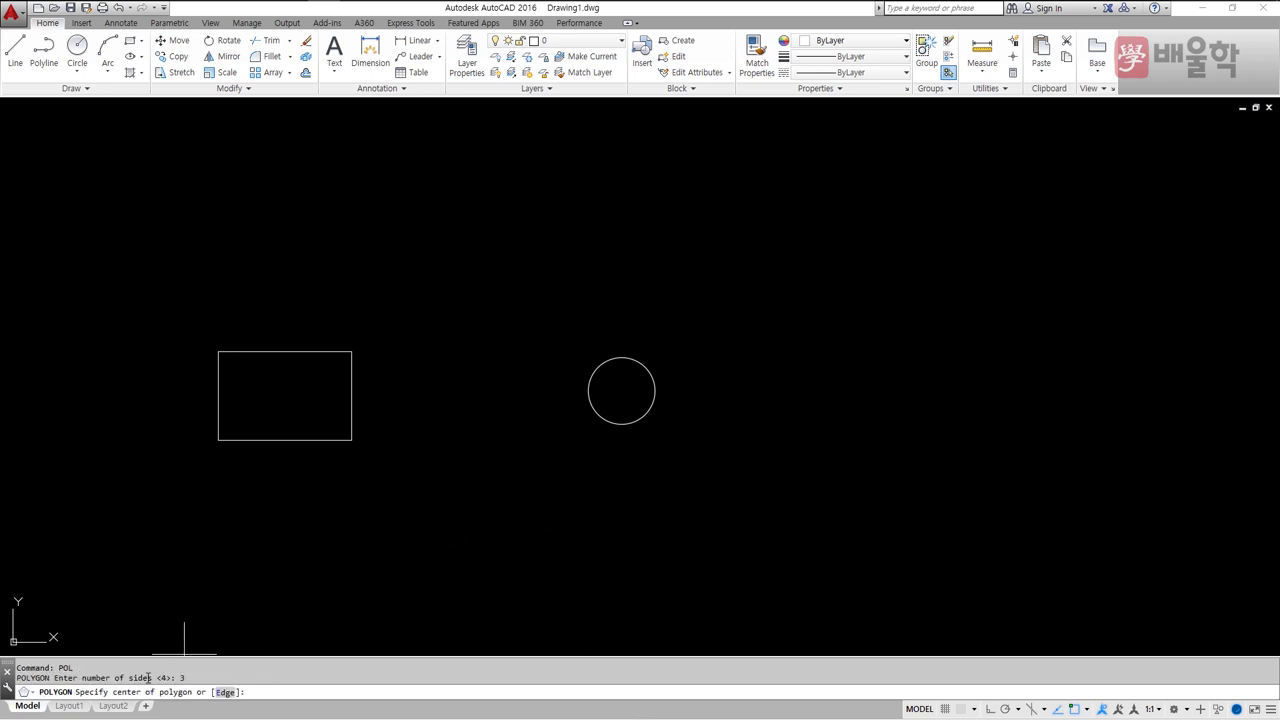
{"action": "left_click", "coordinate": [620, 391]}
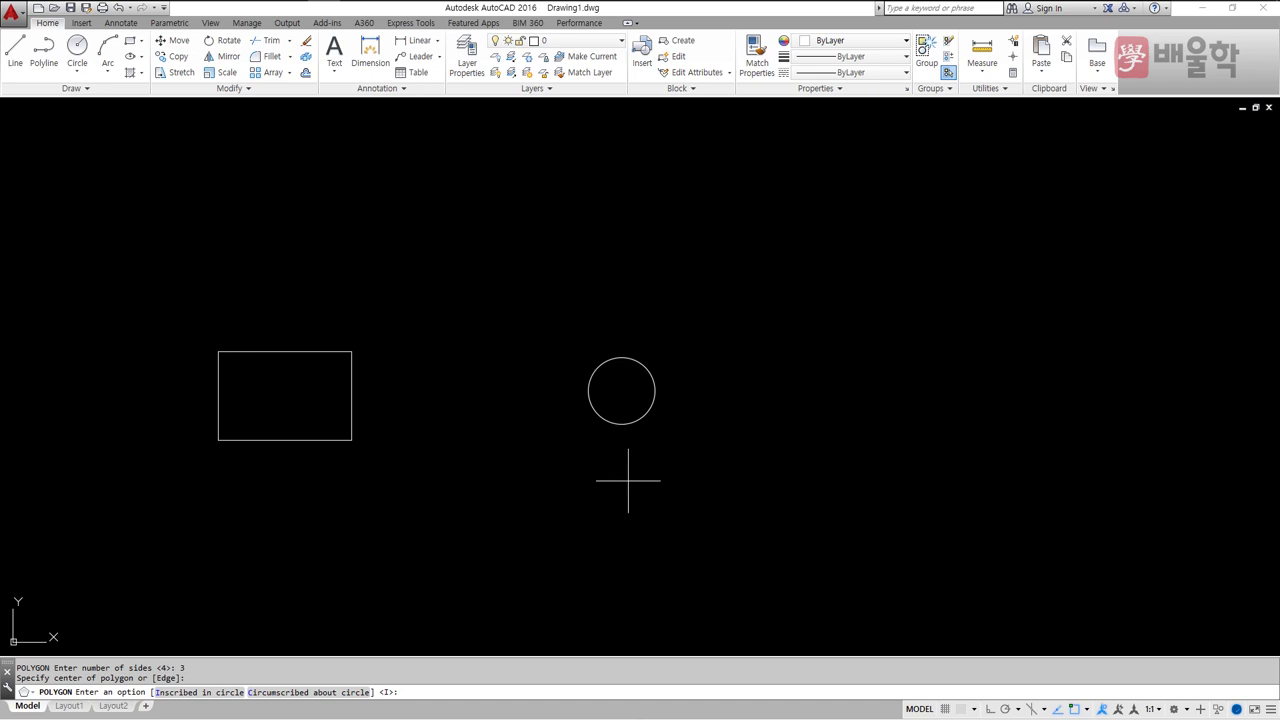
{"action": "key", "text": "Return"}
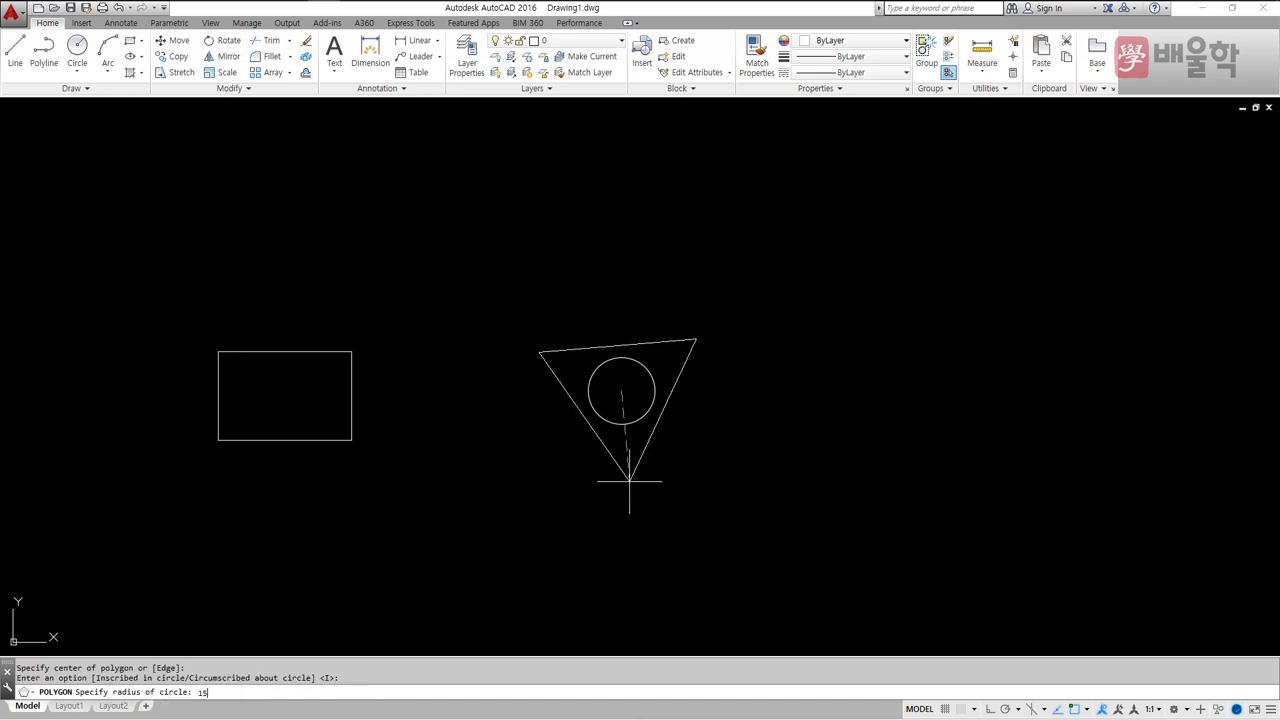
{"action": "key", "text": "Return"}
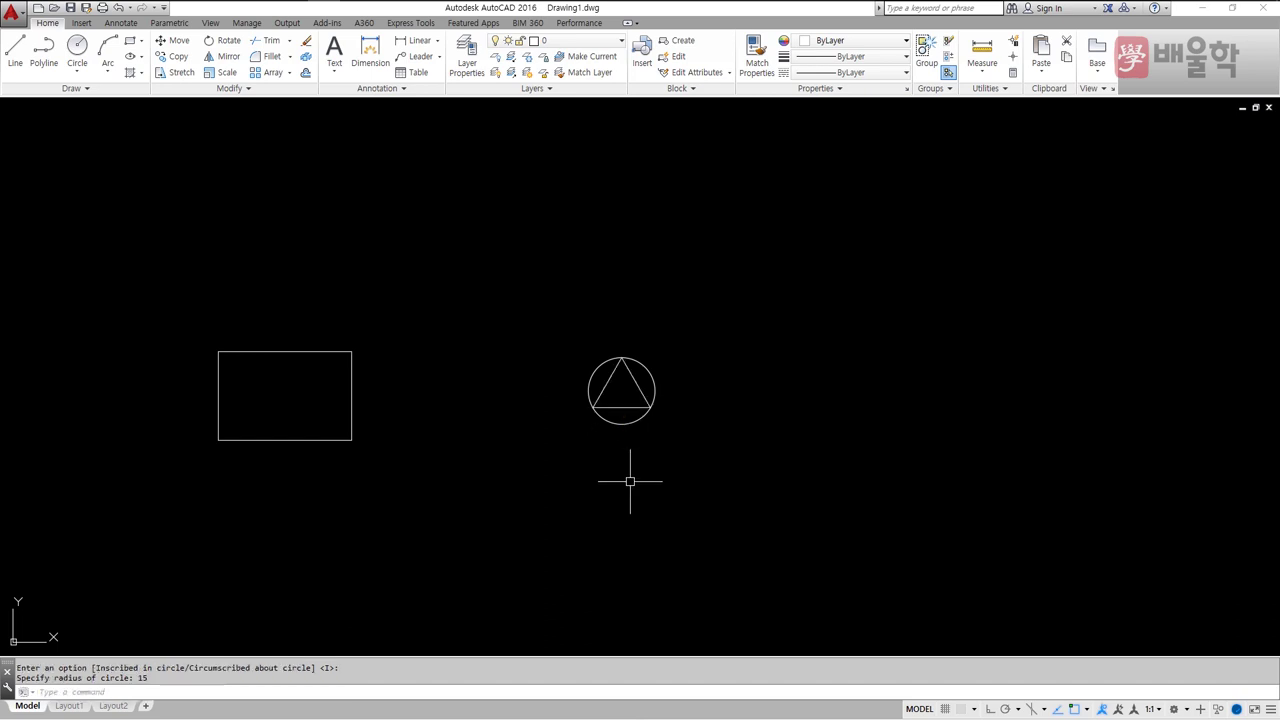
Step: Draw another 3-sided polygon on the same centre, using the Circumscribed about circle option with radius 15
{"action": "key", "text": "Return"}
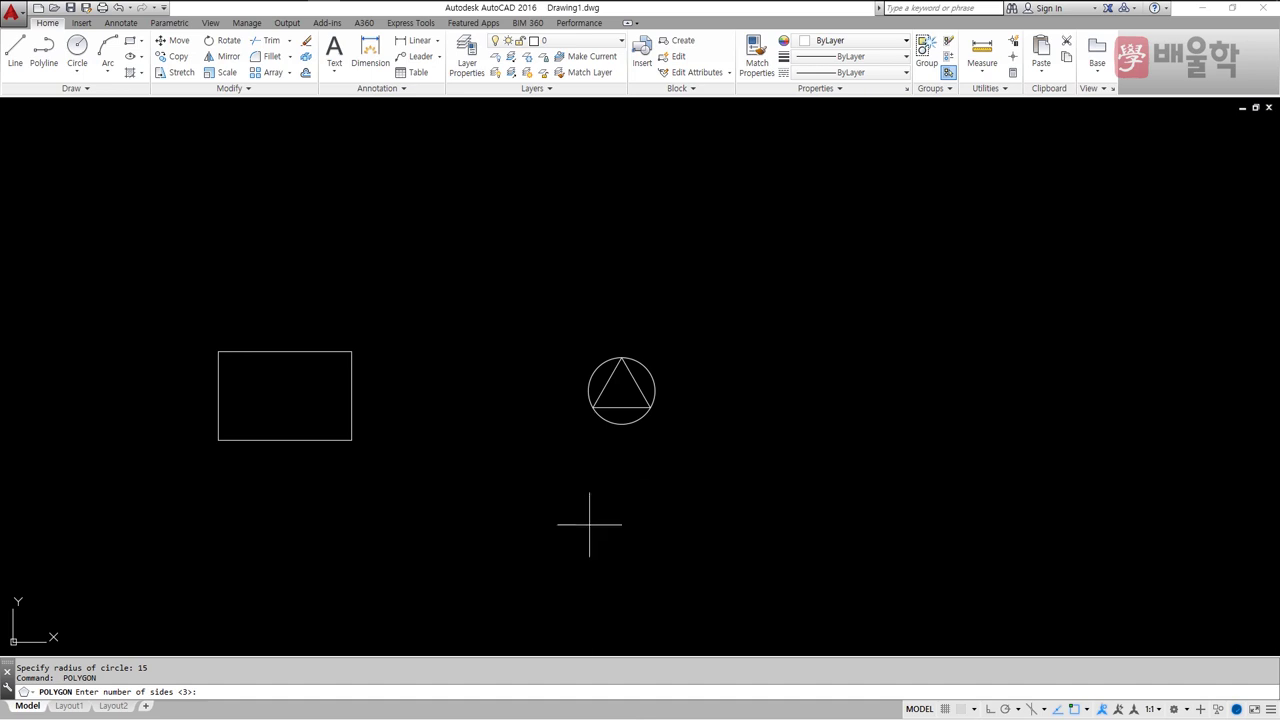
{"action": "key", "text": "Return"}
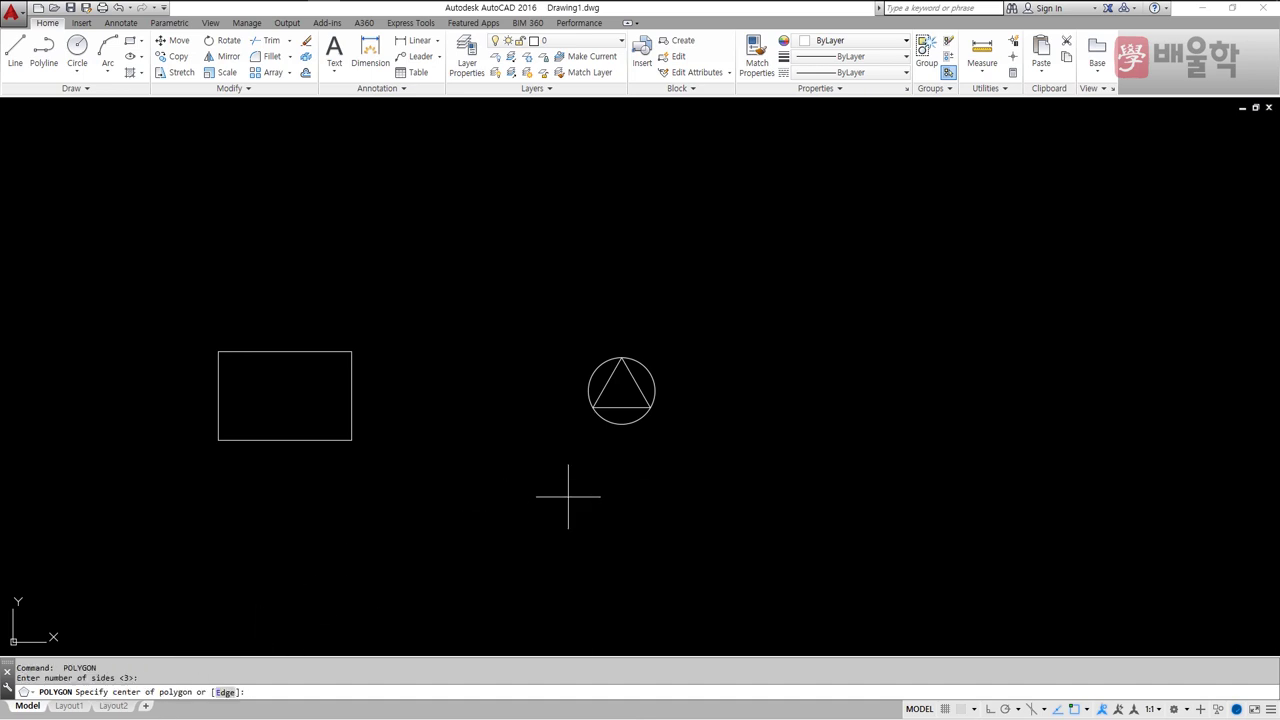
{"action": "left_click", "coordinate": [621, 390]}
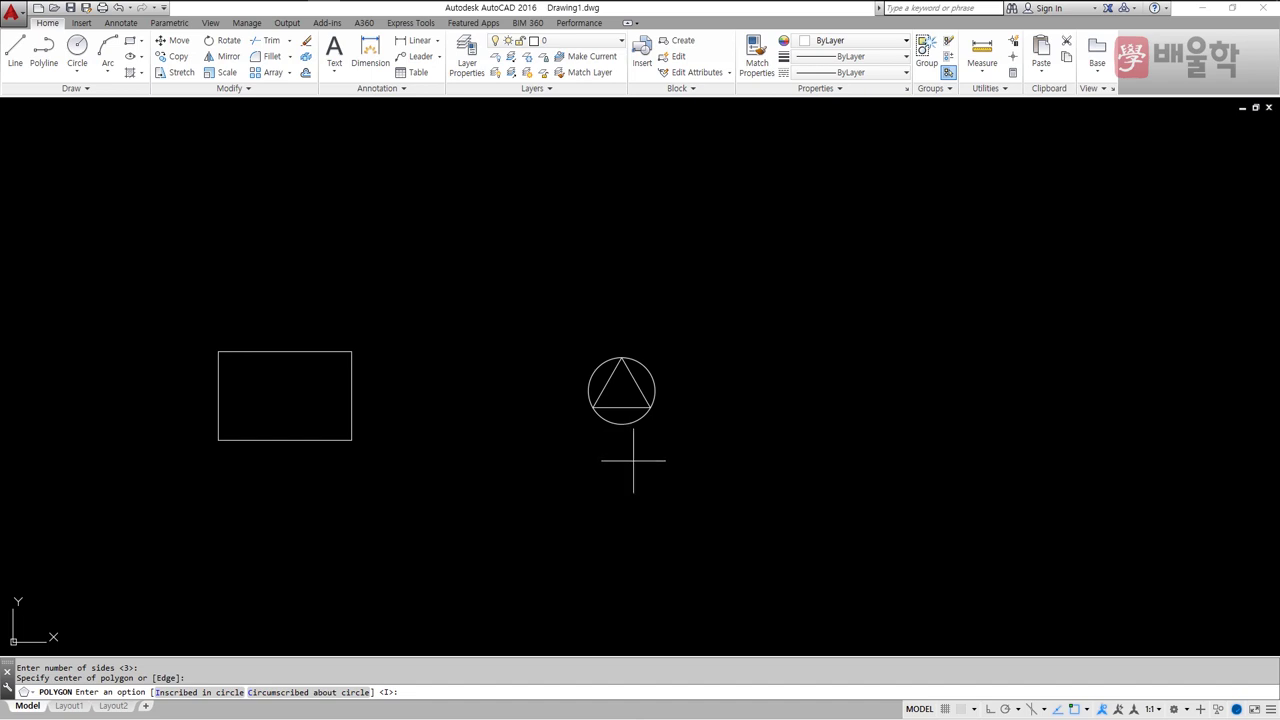
{"action": "type", "text": "C"}
{"action": "key", "text": "Return"}
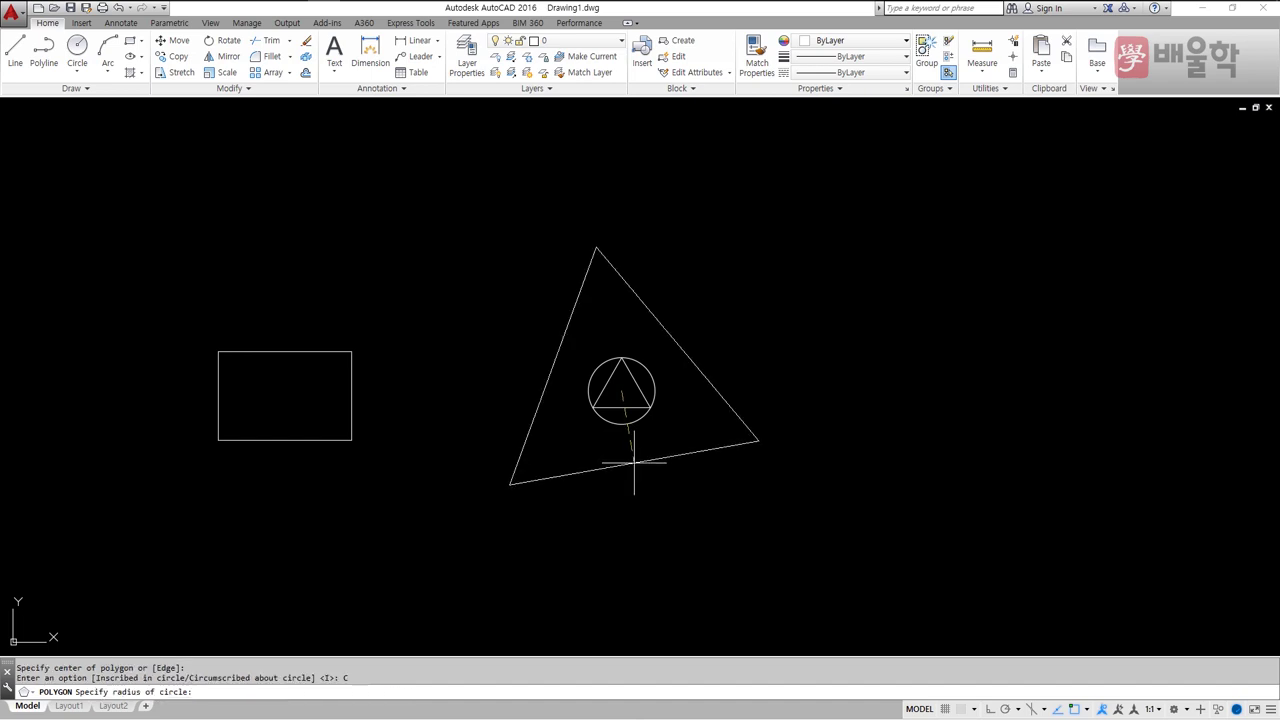
{"action": "type", "text": "1"}
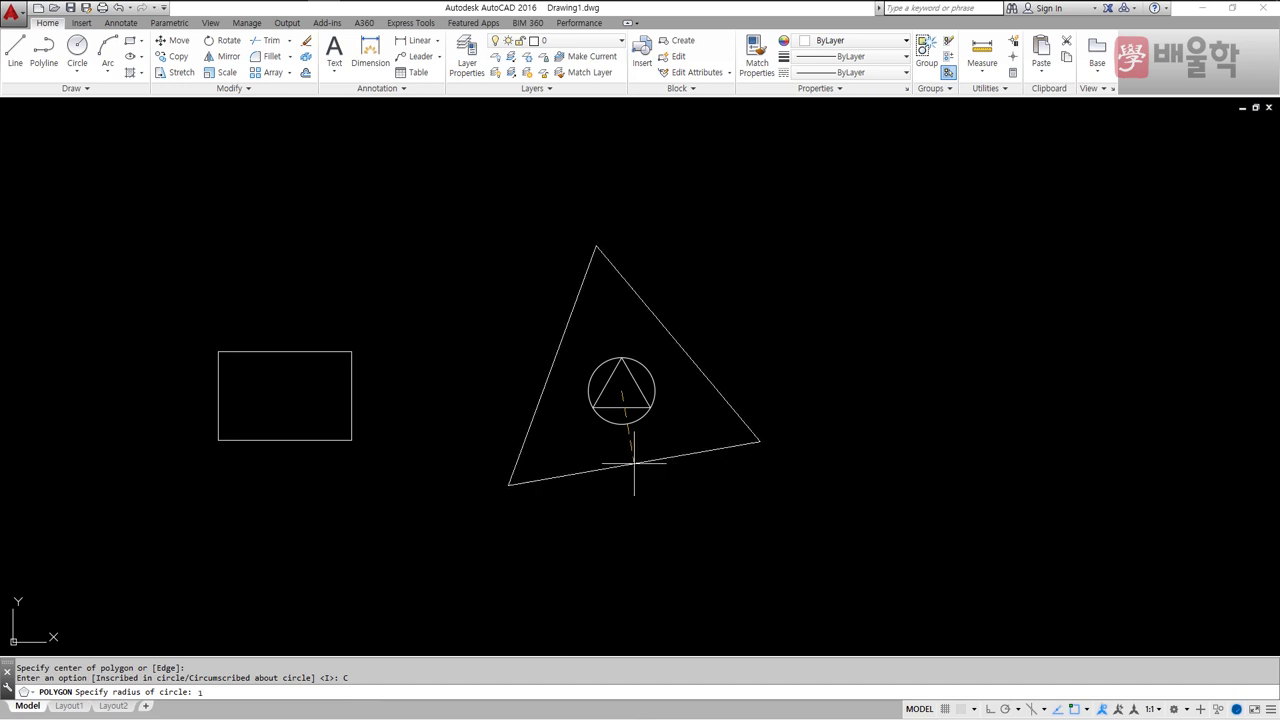
{"action": "type", "text": "5"}
{"action": "key", "text": "Return"}
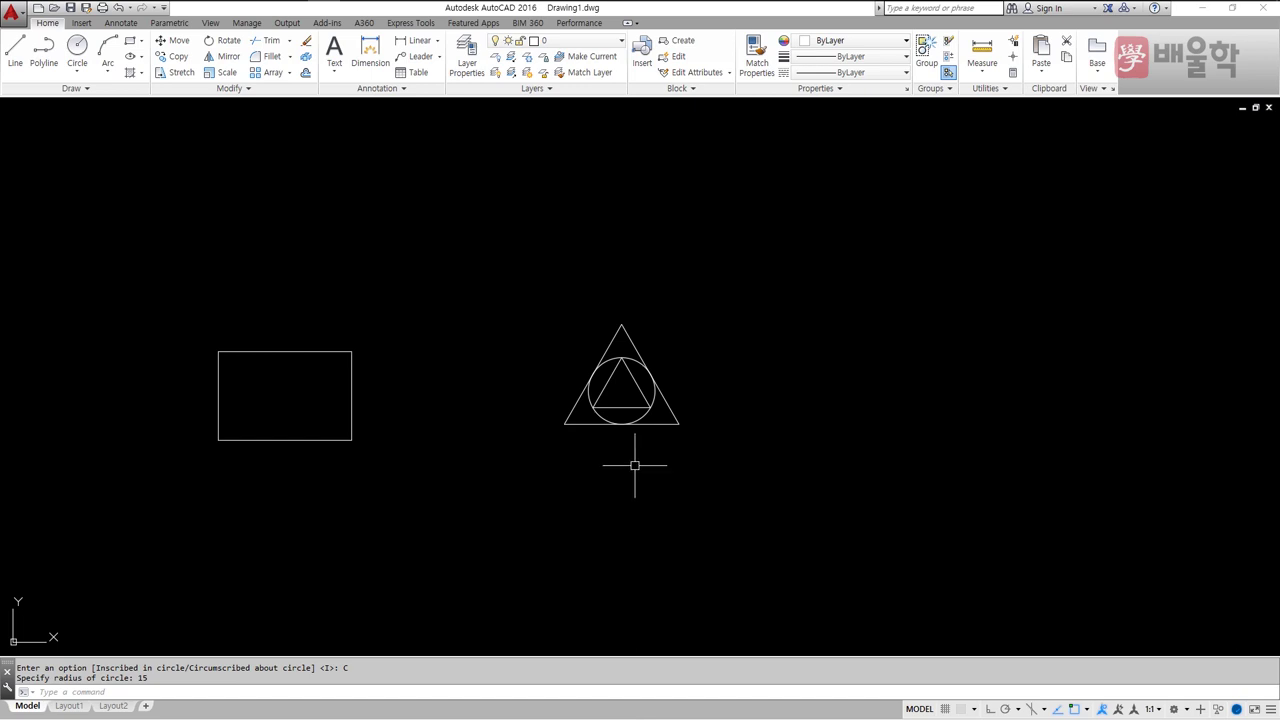
{"action": "key", "text": "Return"}
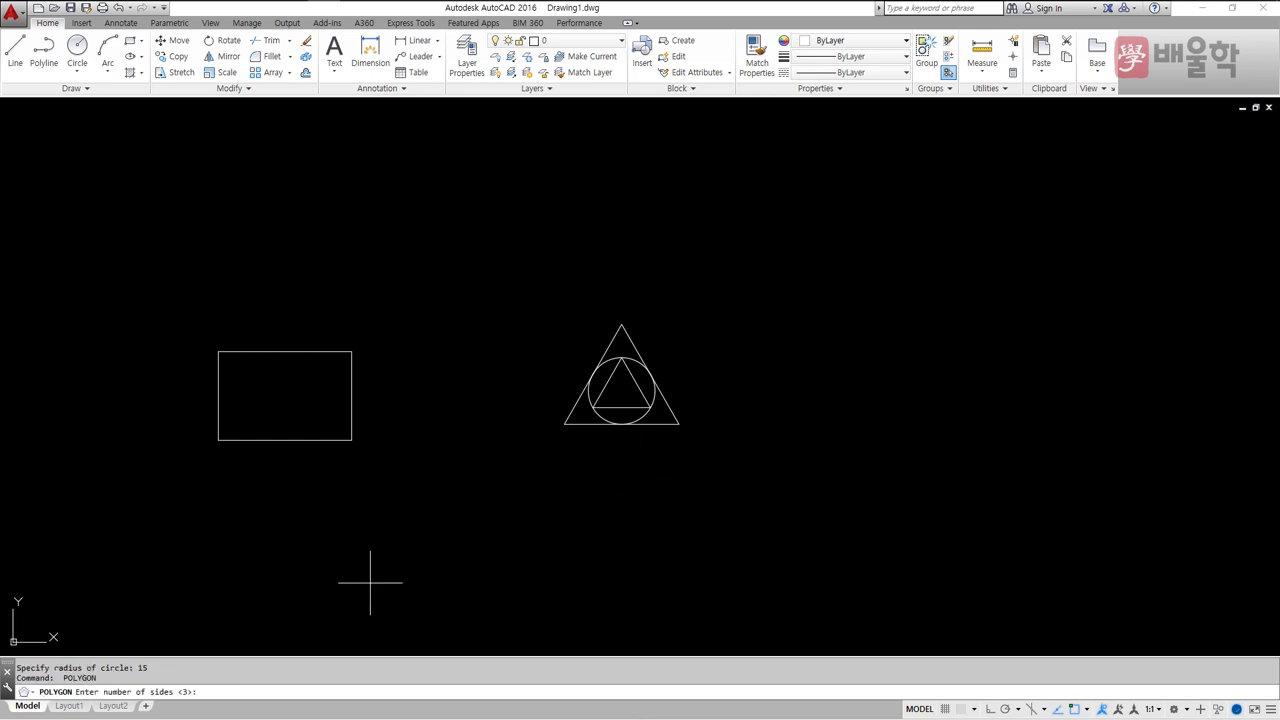
{"action": "key", "text": "Return"}
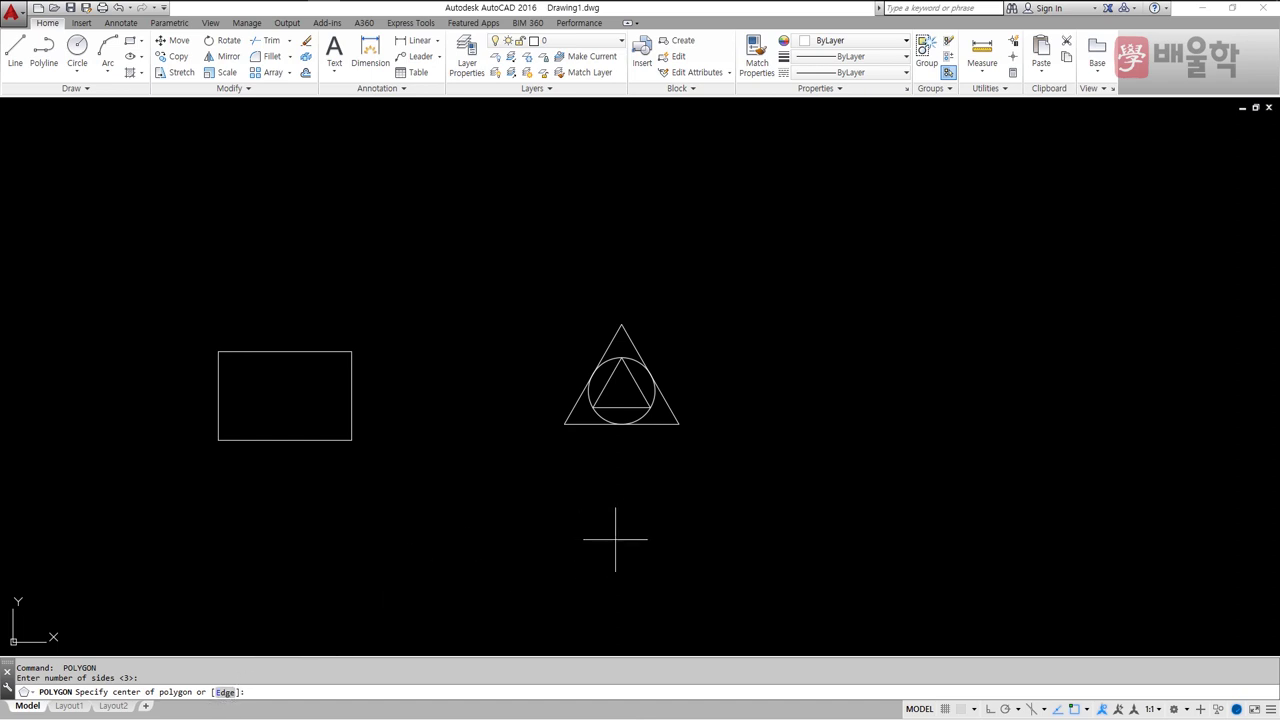
{"action": "type", "text": "E"}
{"action": "key", "text": "Return"}
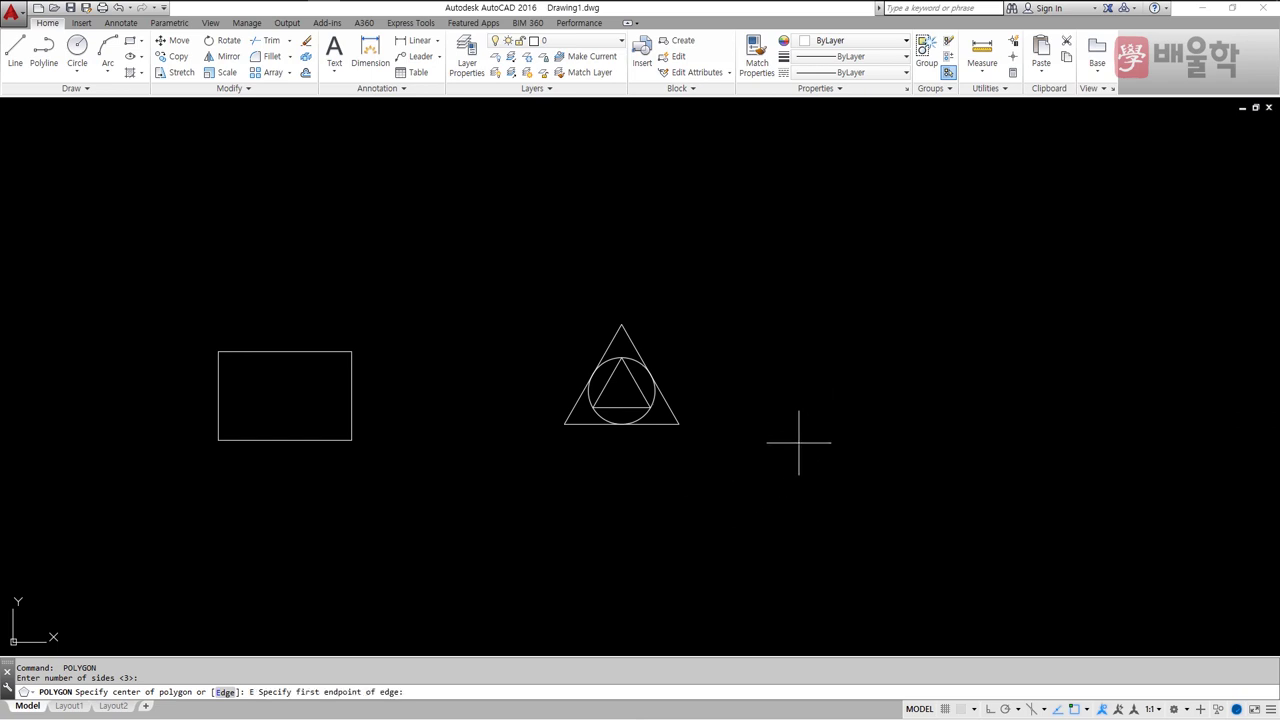
{"action": "left_click", "coordinate": [766, 408]}
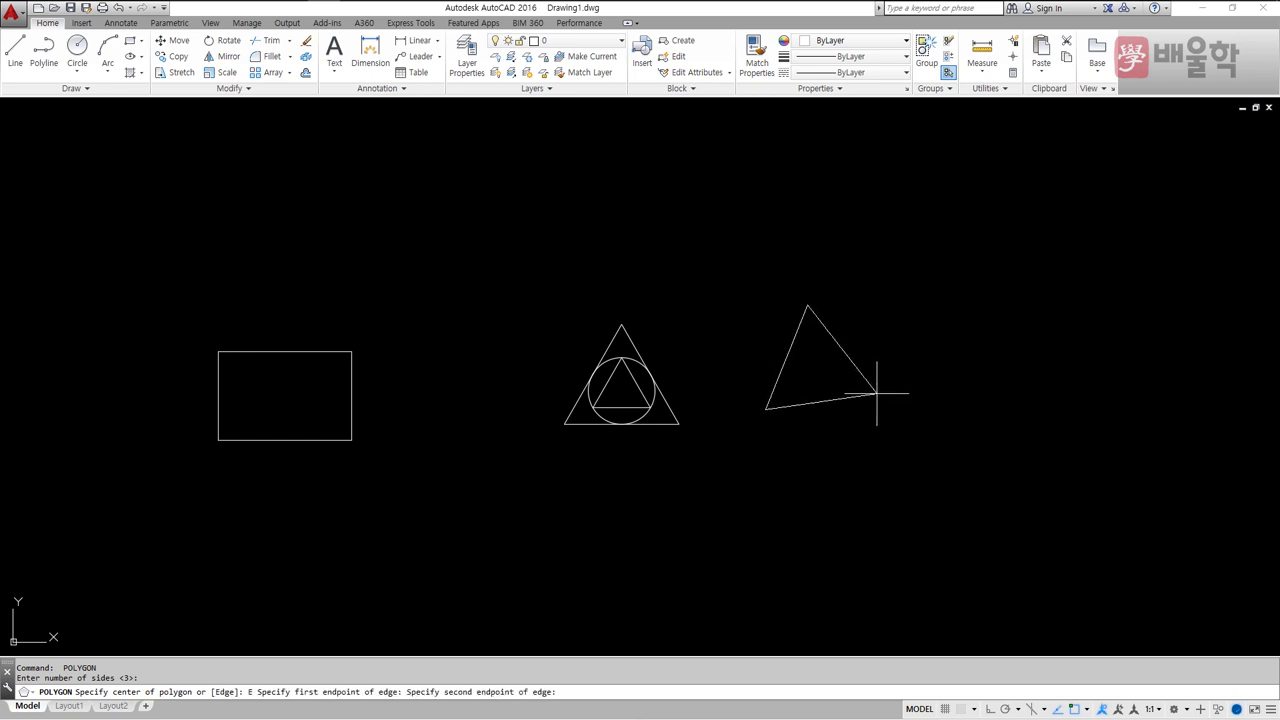
{"action": "type", "text": "@"}
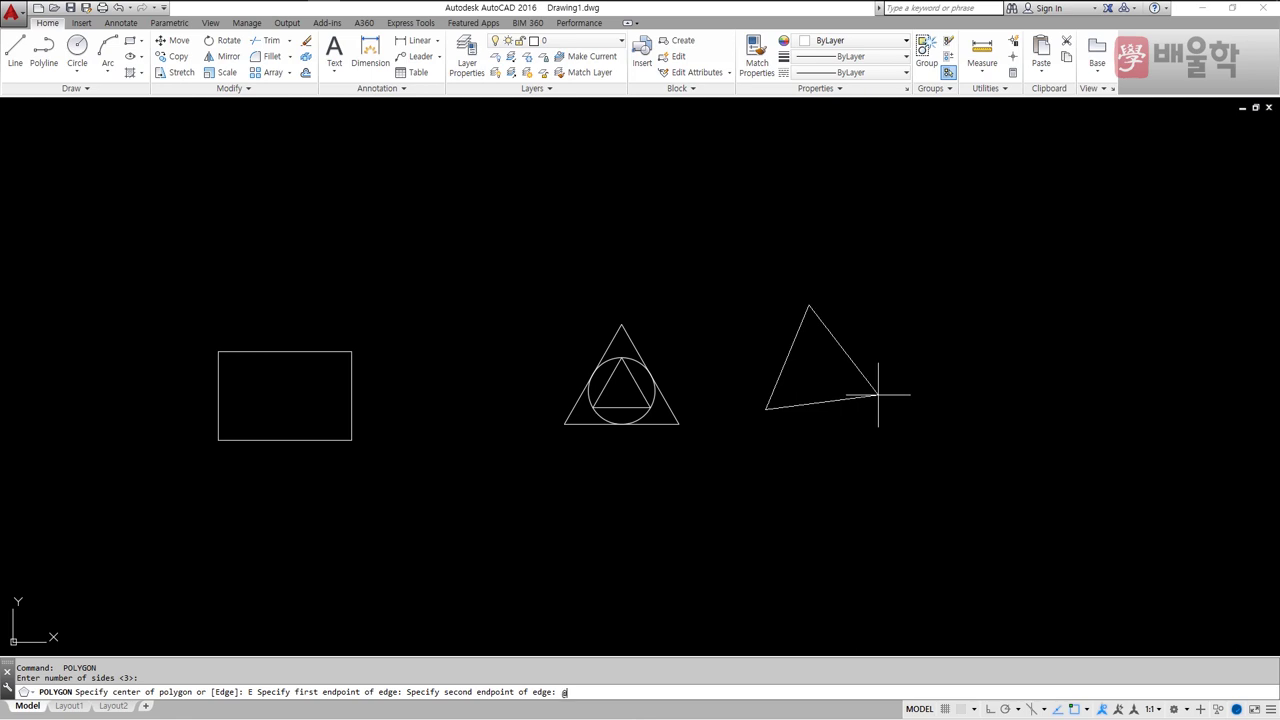
{"action": "type", "text": "30,0"}
{"action": "key", "text": "Return"}
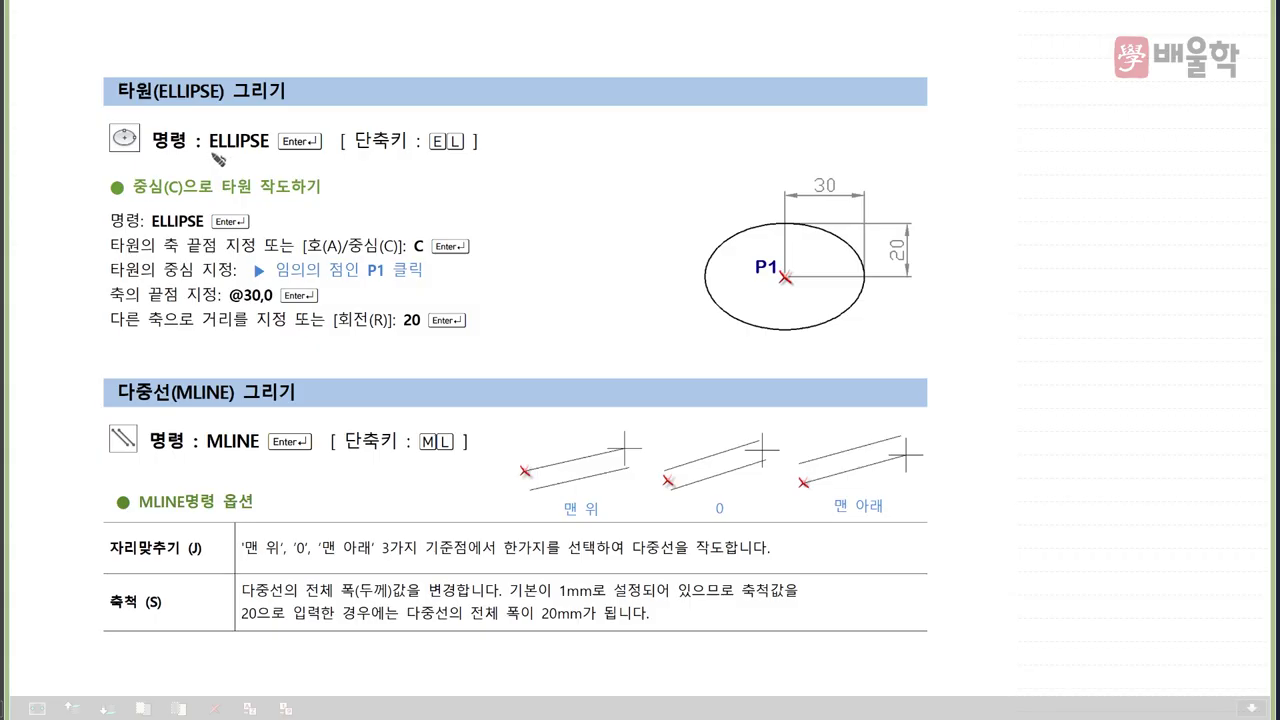
{"action": "left_click_drag", "start_coordinate": [209, 150], "coordinate": [268, 149]}
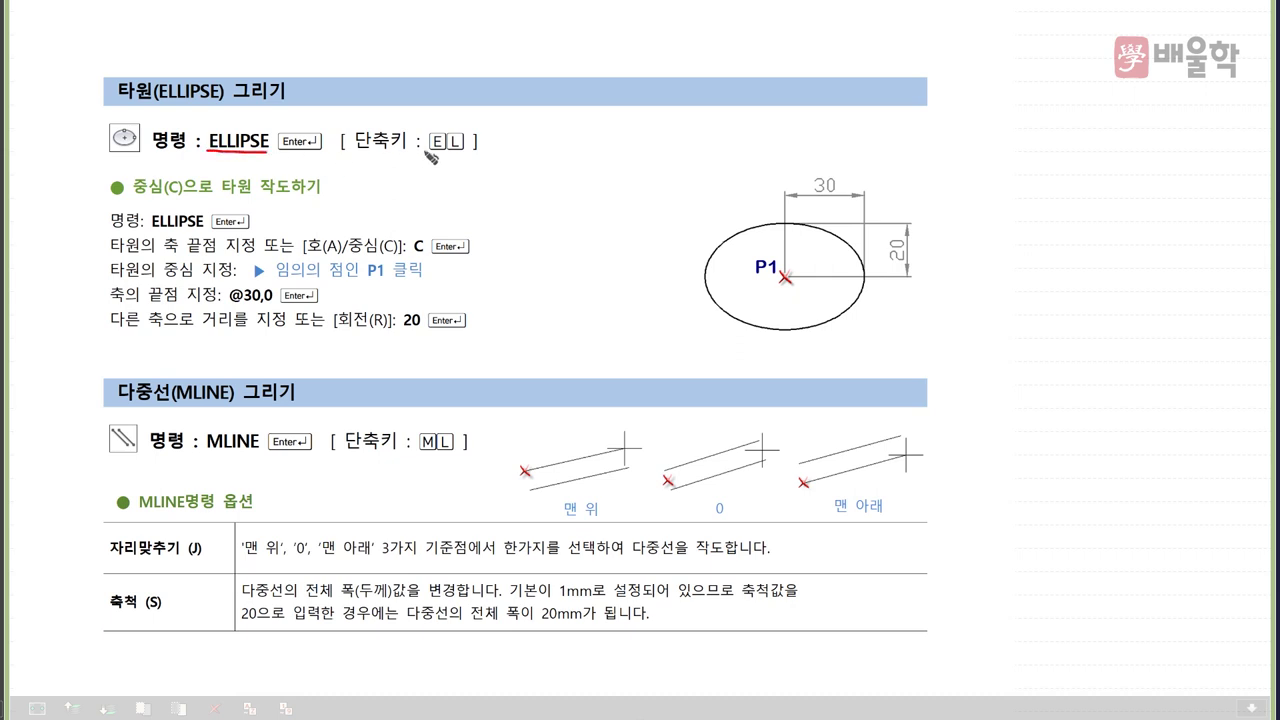
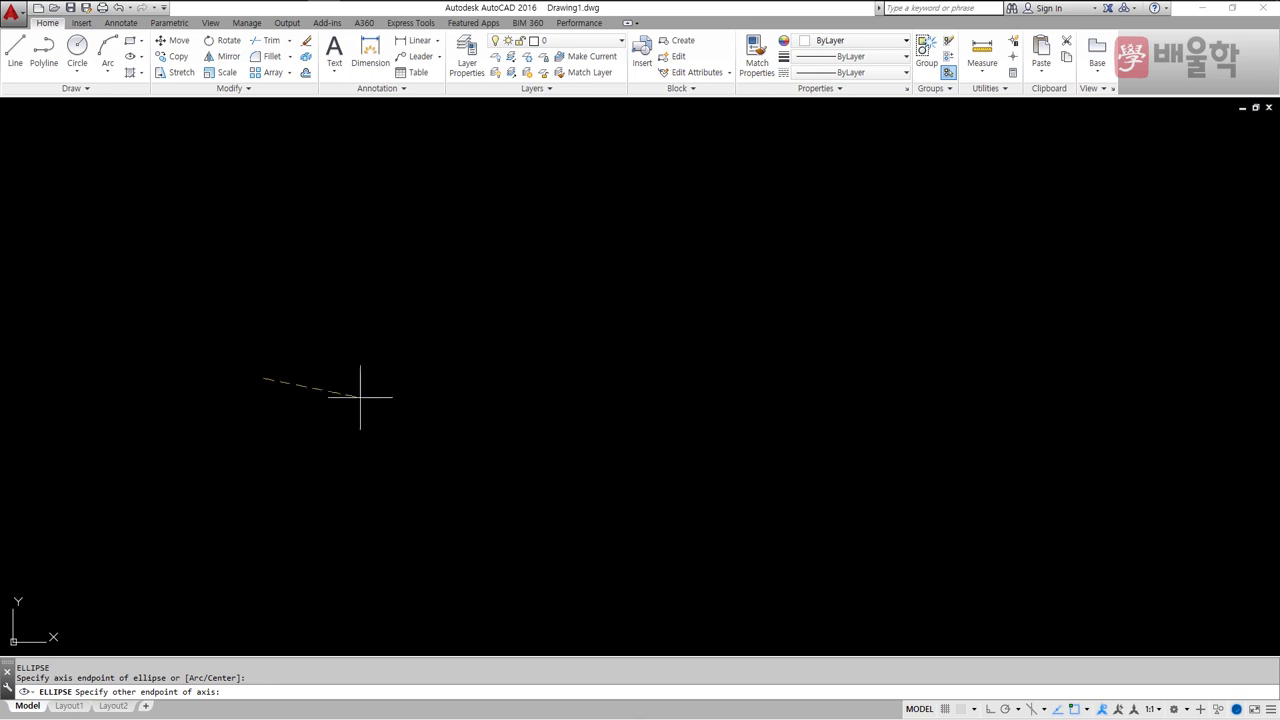
{"action": "key", "text": "F8"}
{"action": "type", "text": "@"}
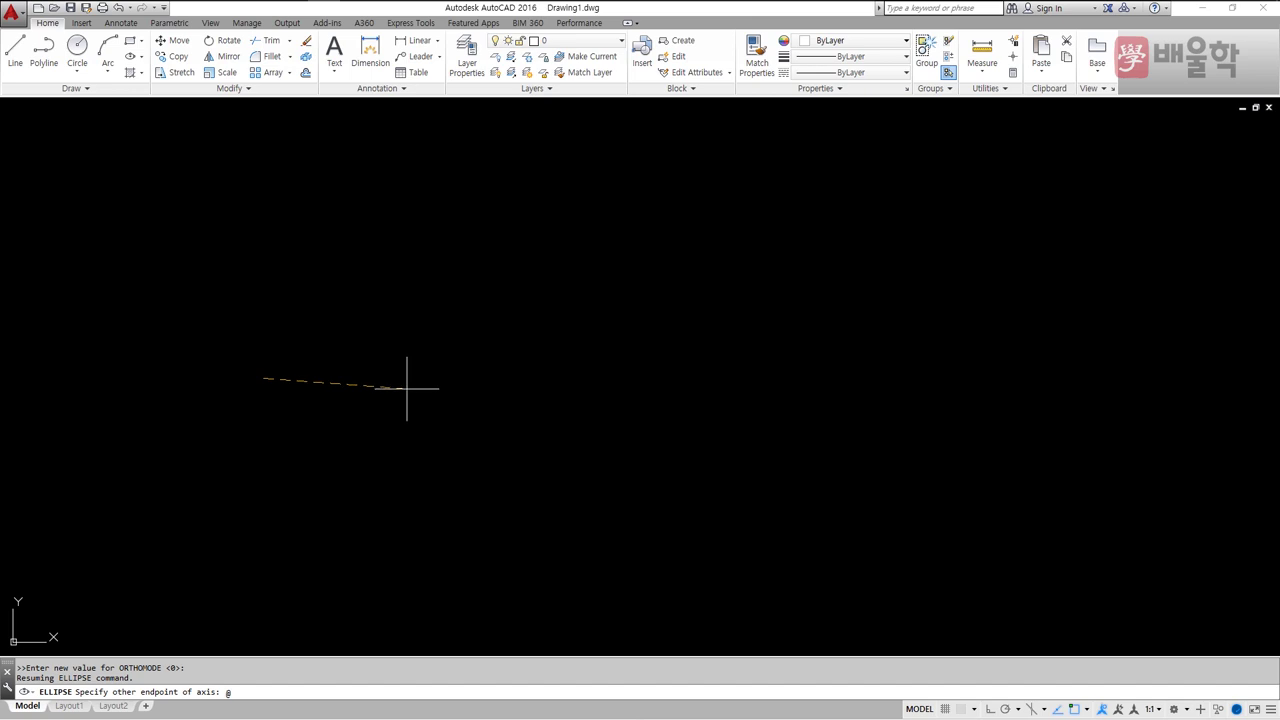
{"action": "type", "text": "60,0"}
{"action": "key", "text": "Return"}
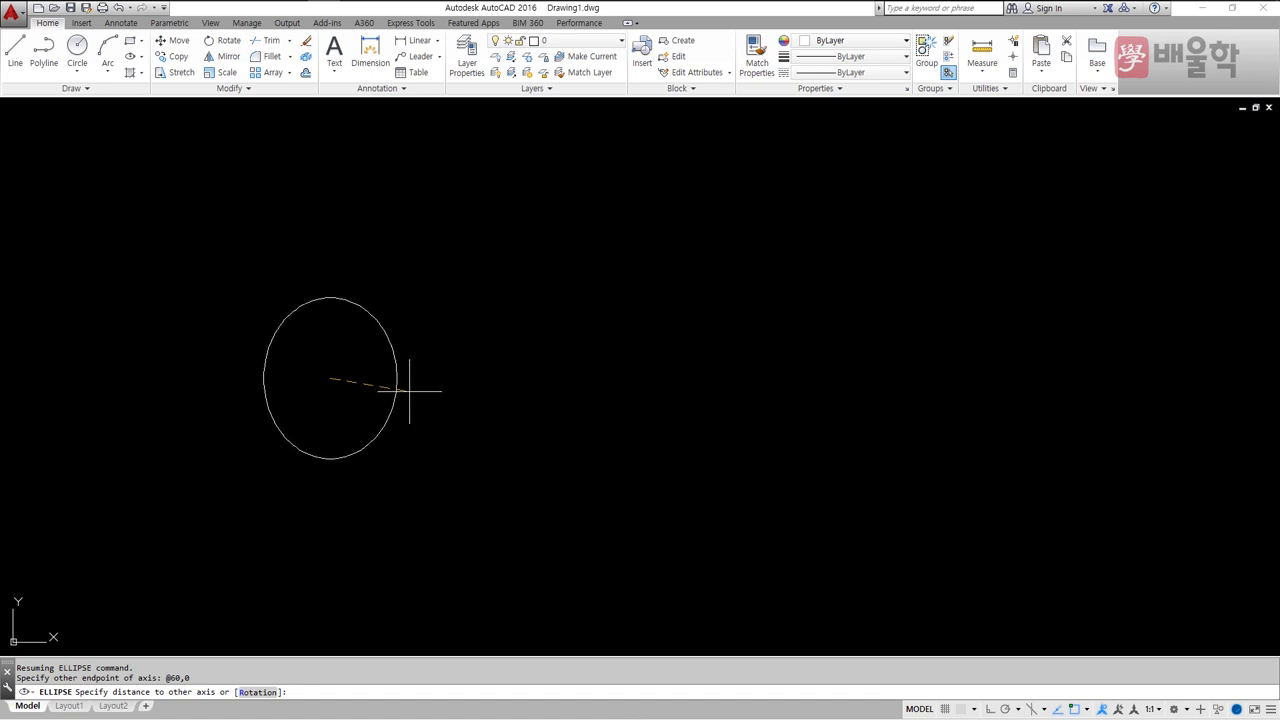
{"action": "type", "text": "20"}
{"action": "key", "text": "Return"}
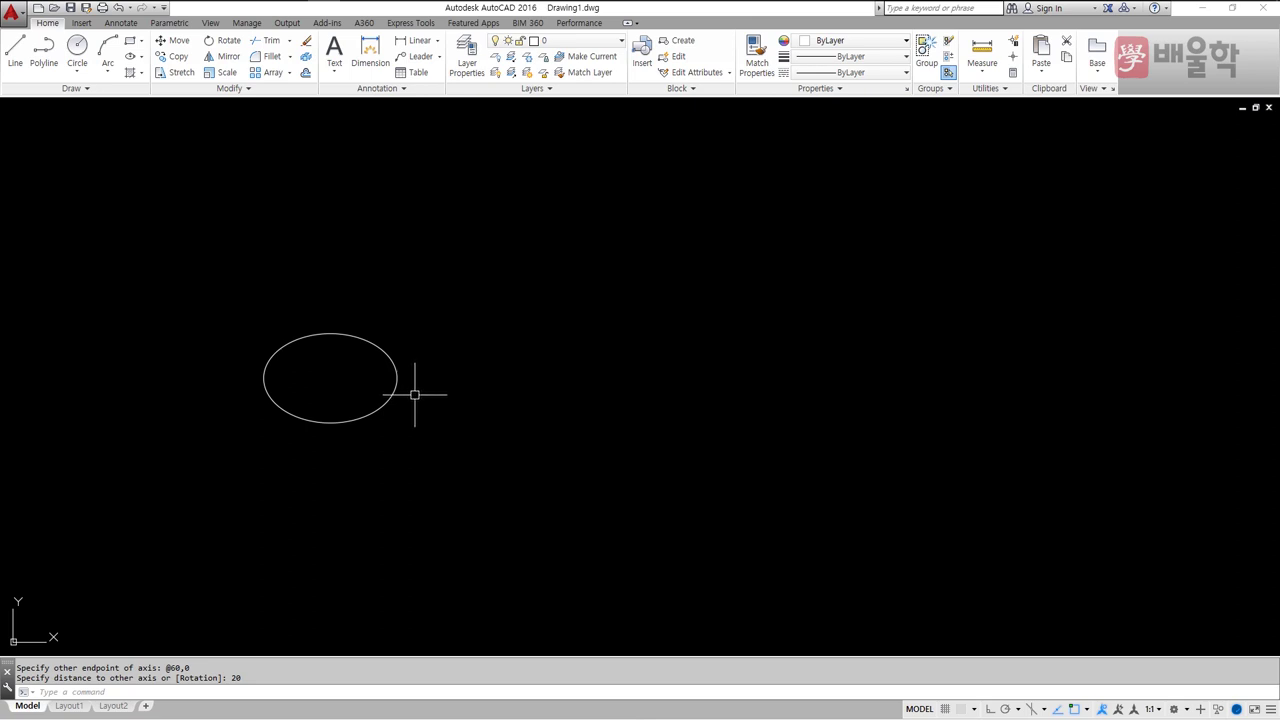
{"action": "key", "text": "Return"}
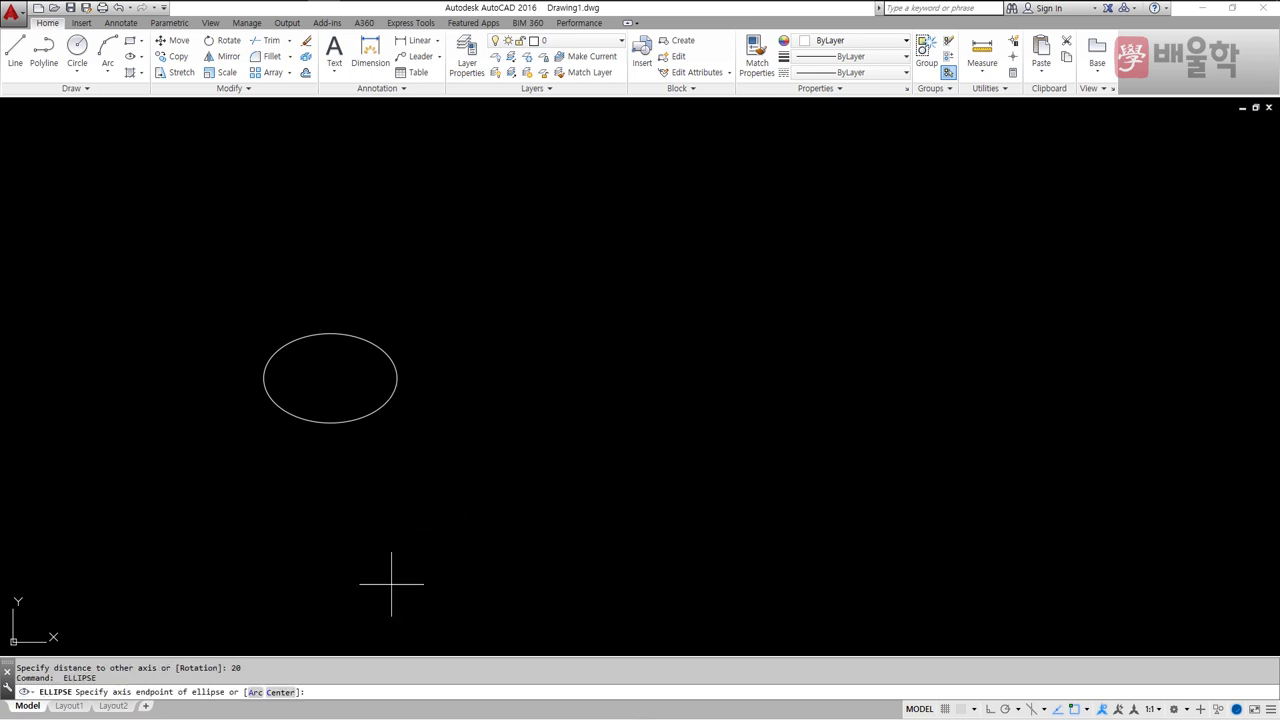
{"action": "type", "text": "c"}
{"action": "key", "text": "Return"}
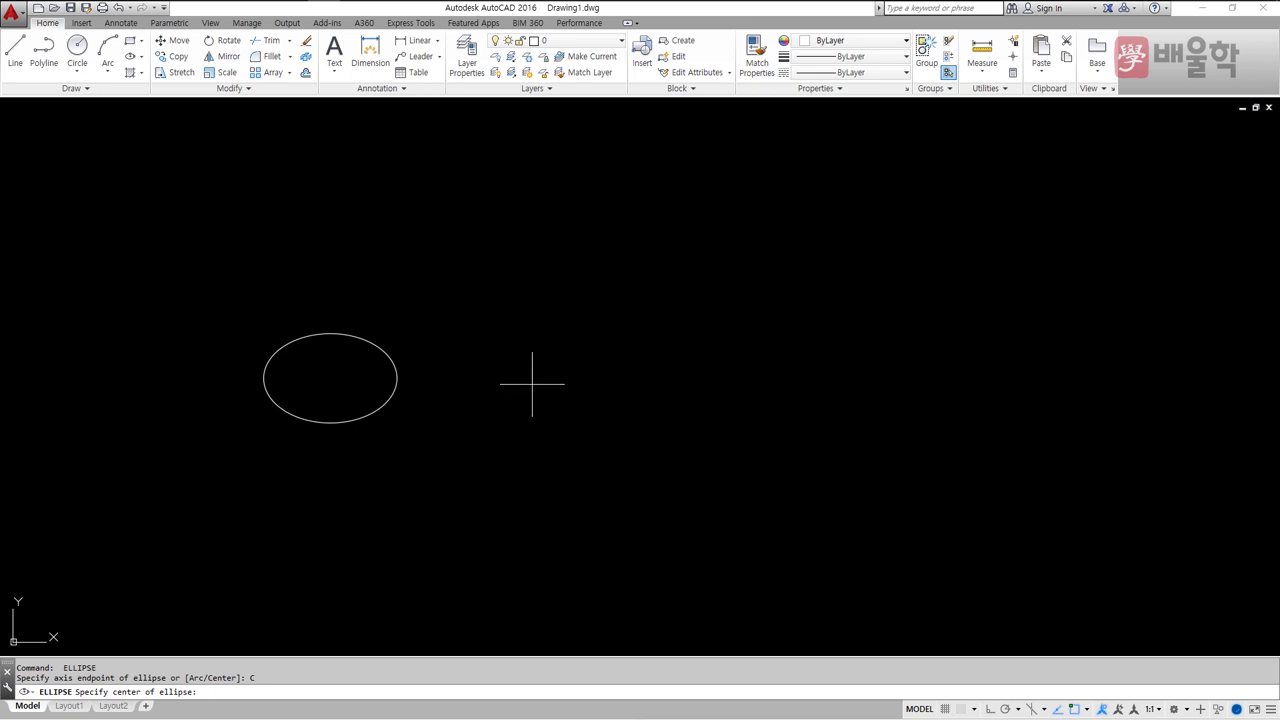
{"action": "left_click", "coordinate": [537, 374]}
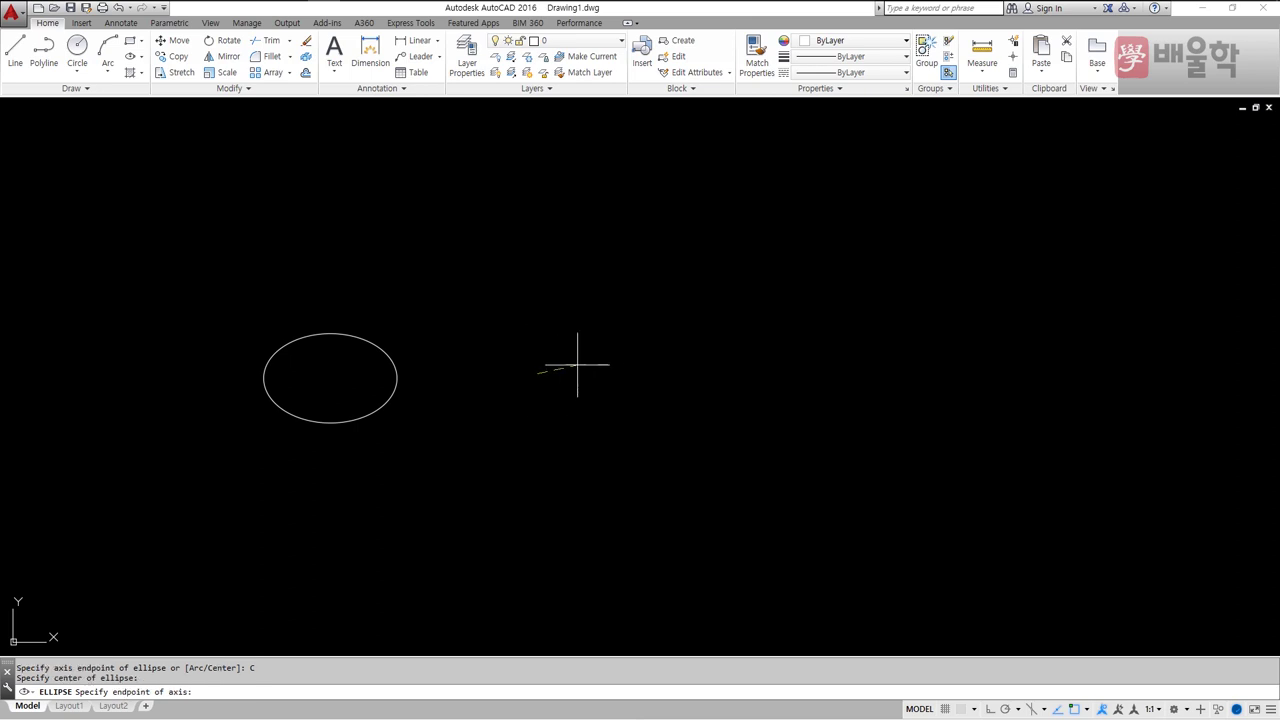
{"action": "type", "text": "@"}
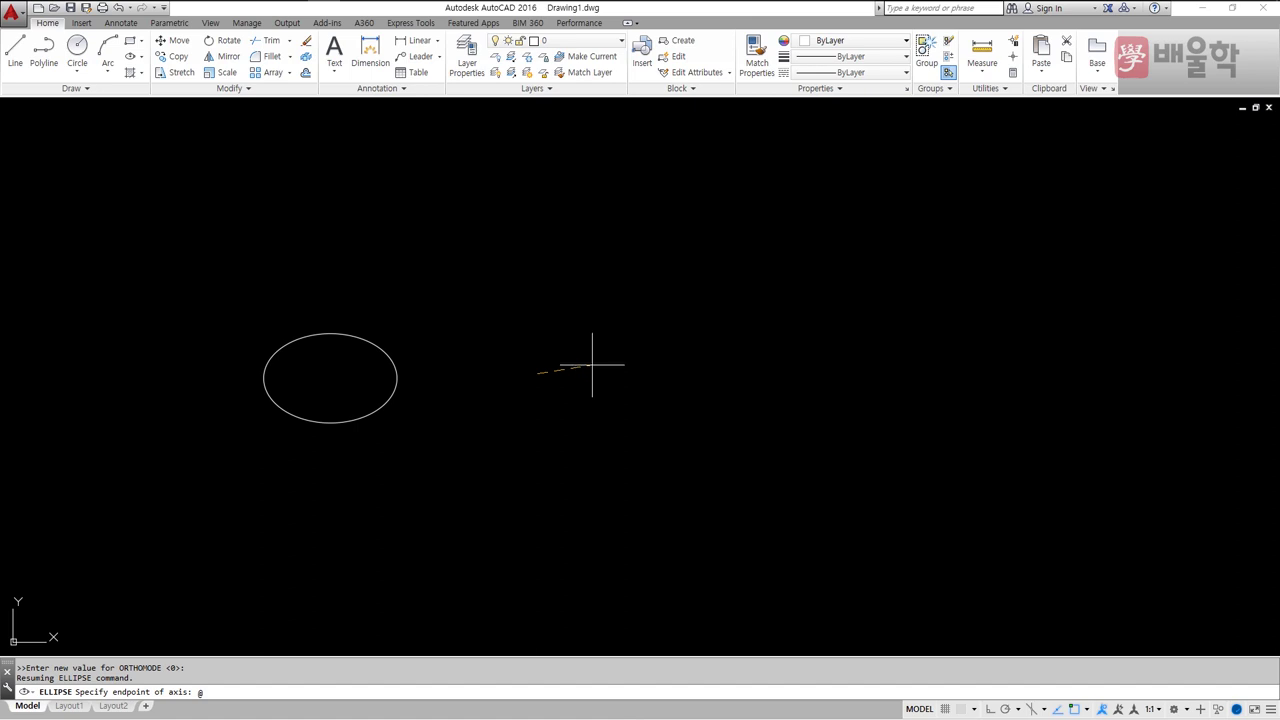
{"action": "type", "text": "30,0"}
{"action": "key", "text": "Return"}
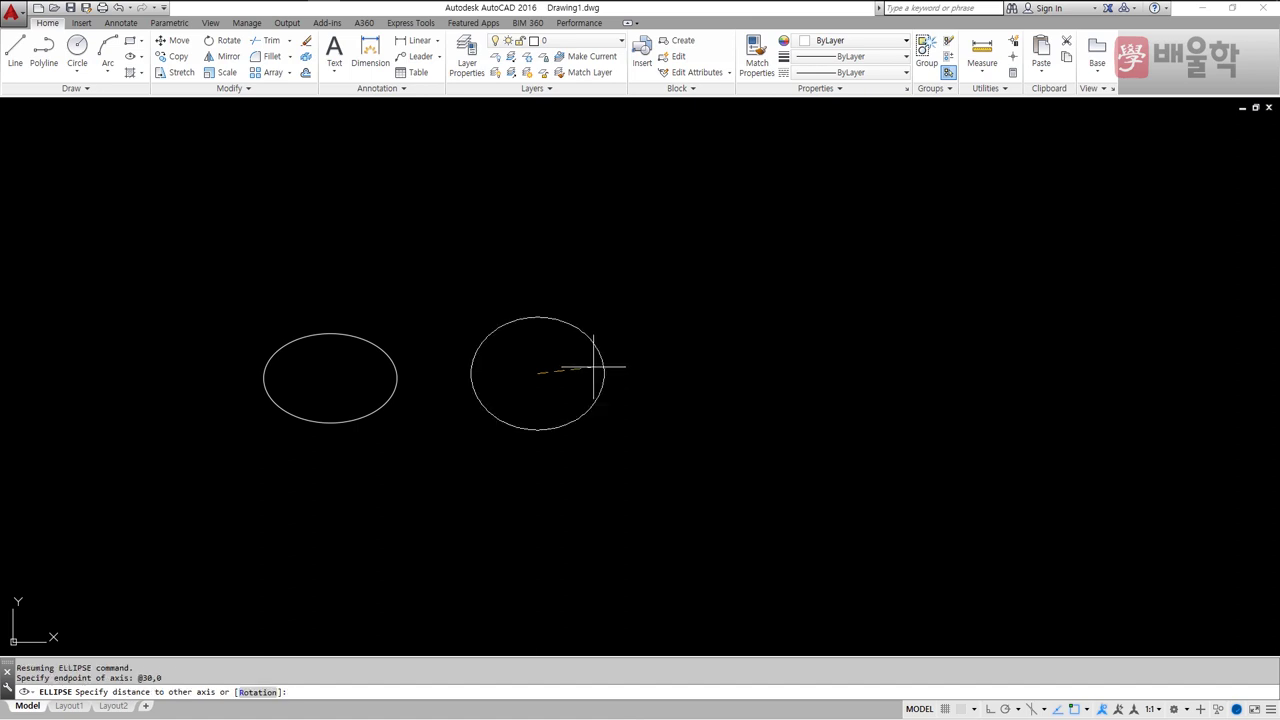
{"action": "type", "text": "20"}
{"action": "key", "text": "Return"}
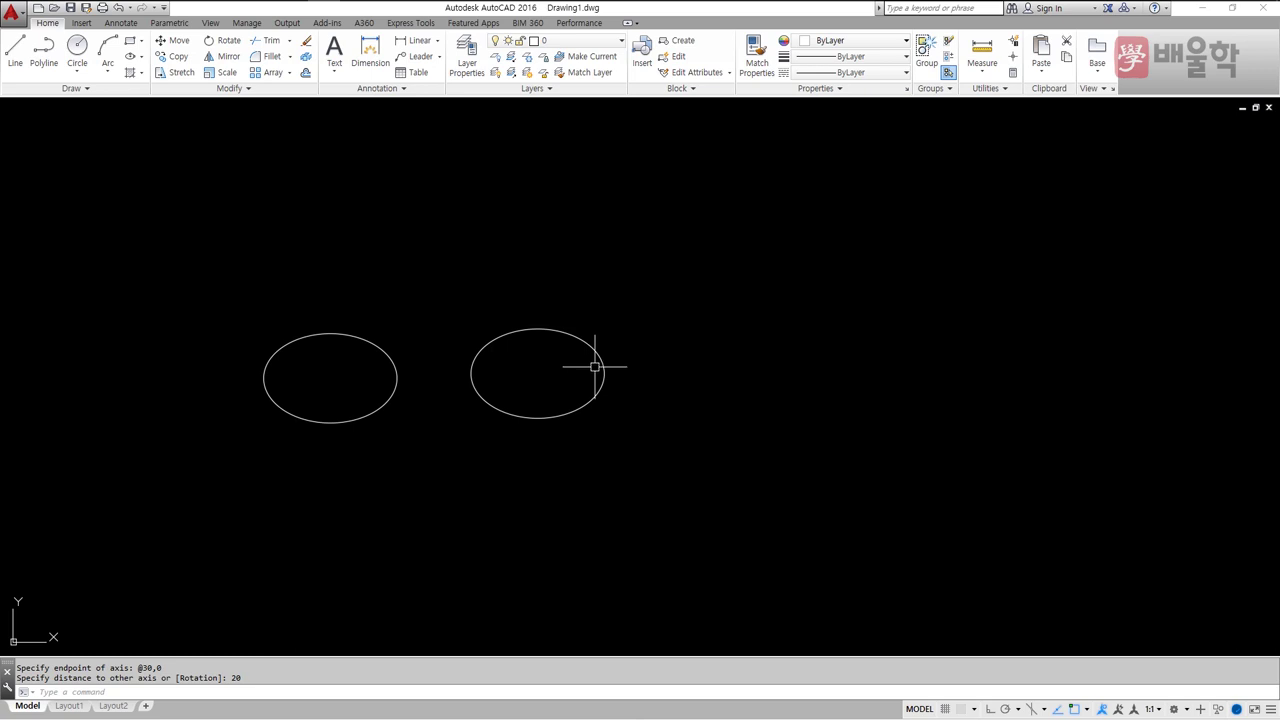
Step: Draw a stepped three-segment multiline right of the ellipses, using Top justification, scale 20 and the STANDARD style
{"action": "type", "text": "m"}
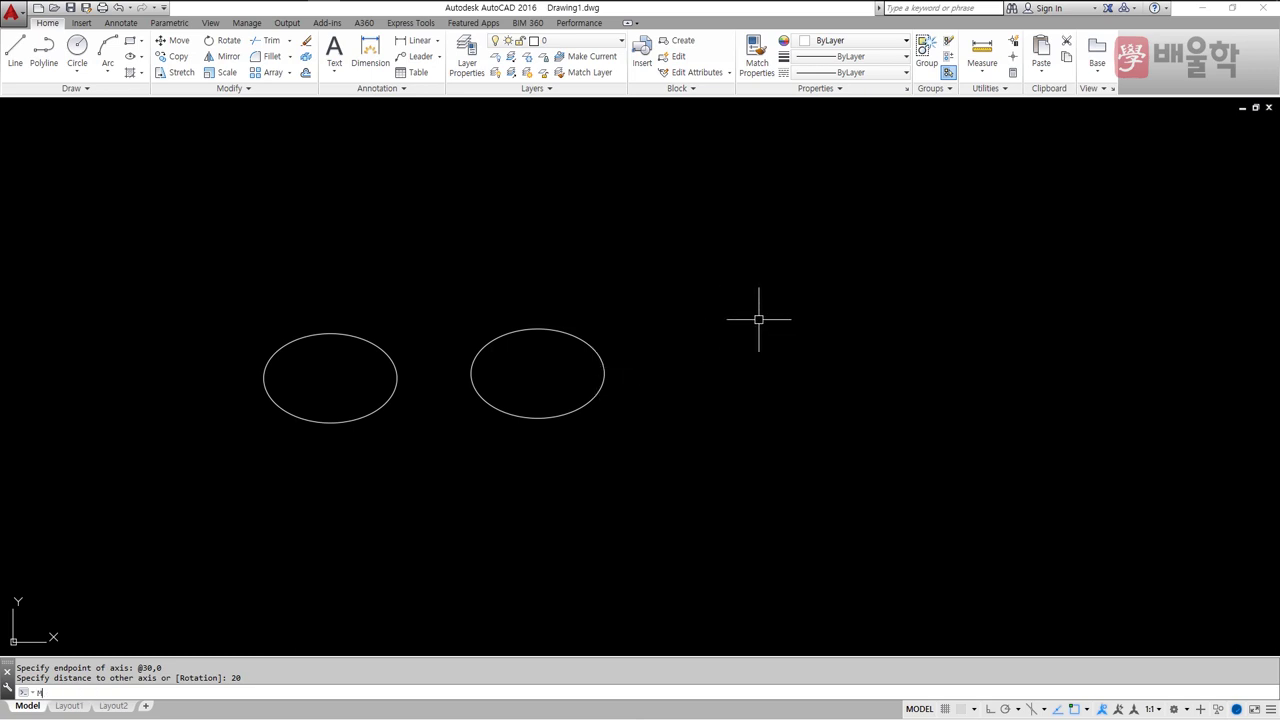
{"action": "type", "text": "line"}
{"action": "key", "text": "Return"}
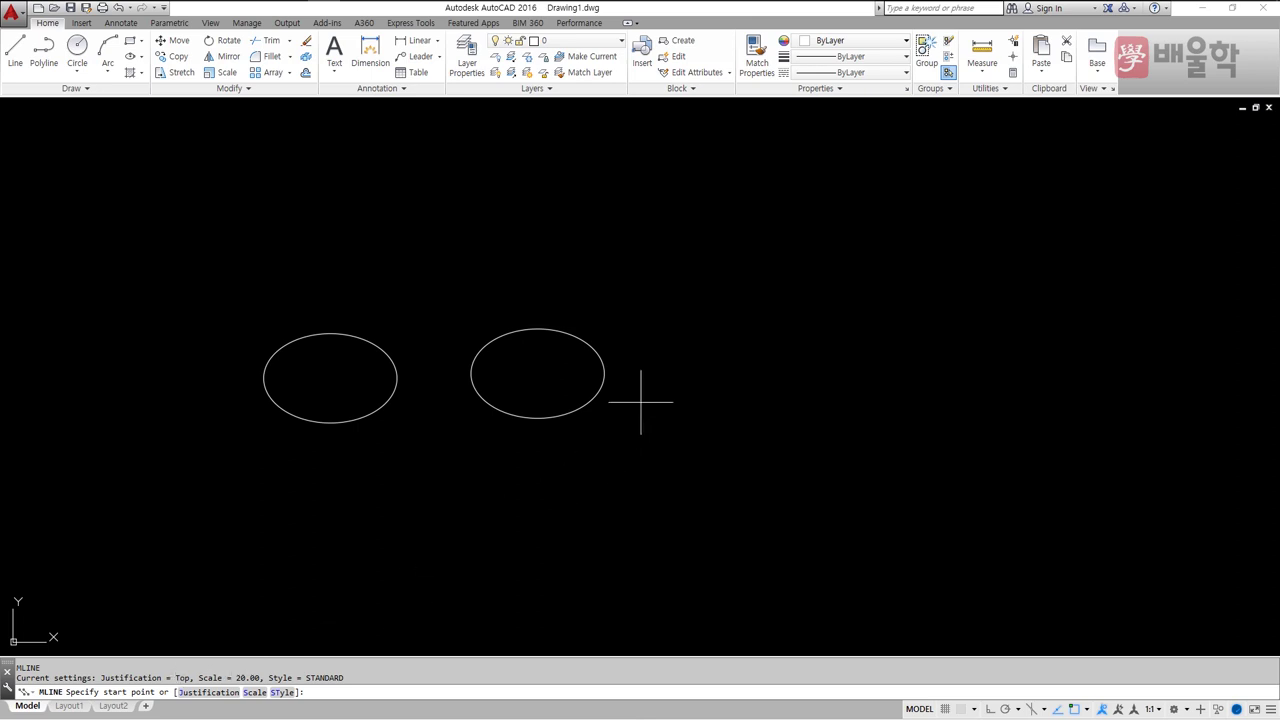
{"action": "left_click", "coordinate": [713, 280]}
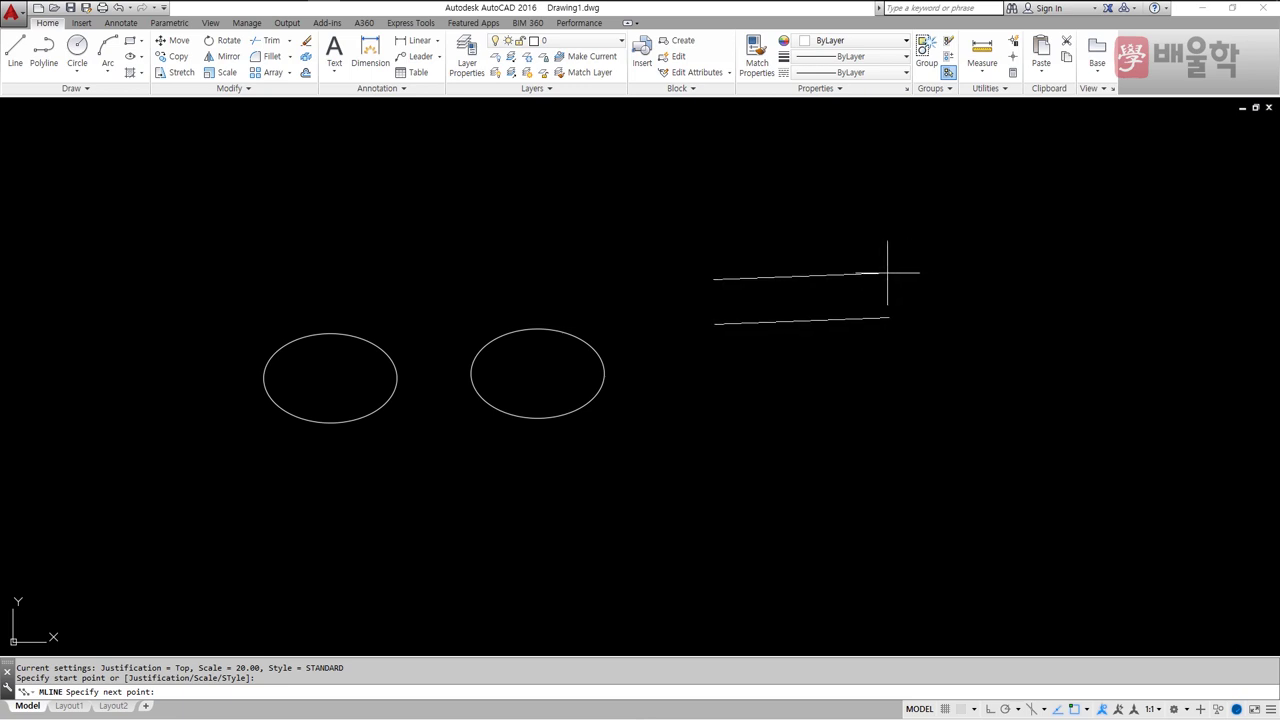
{"action": "left_click", "coordinate": [934, 272]}
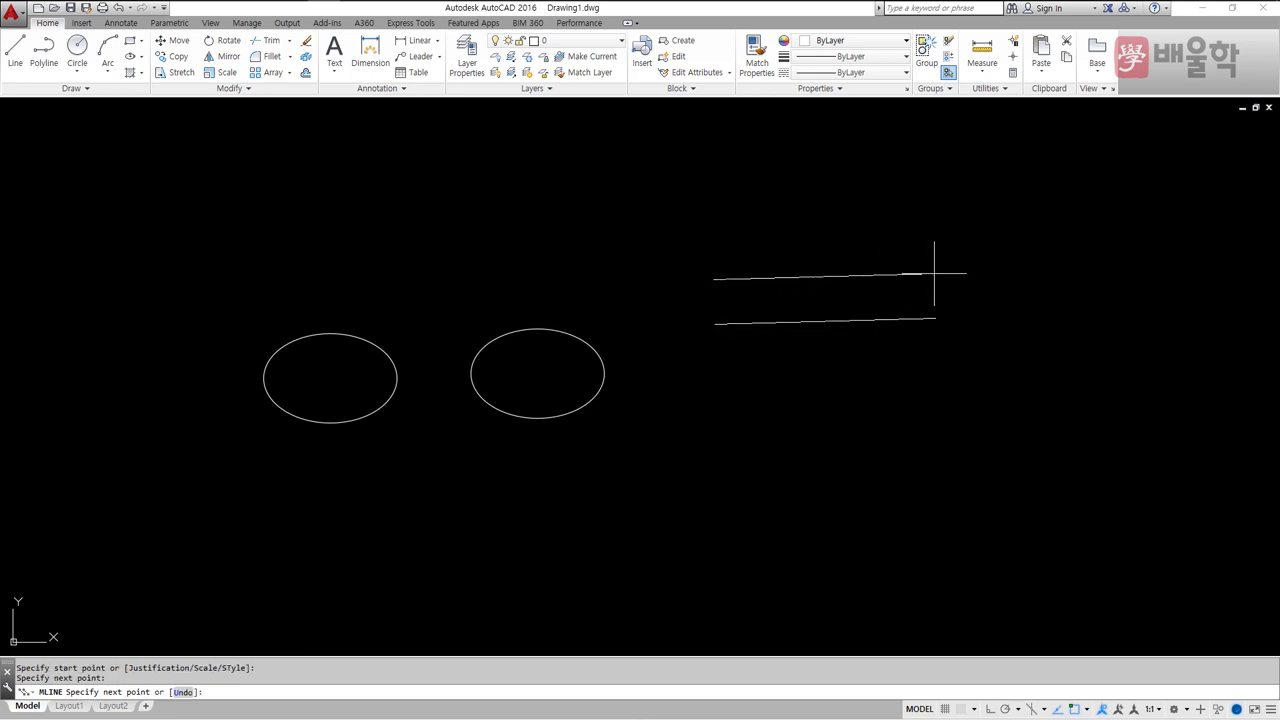
{"action": "left_click", "coordinate": [934, 398]}
{"action": "left_click", "coordinate": [1081, 372]}
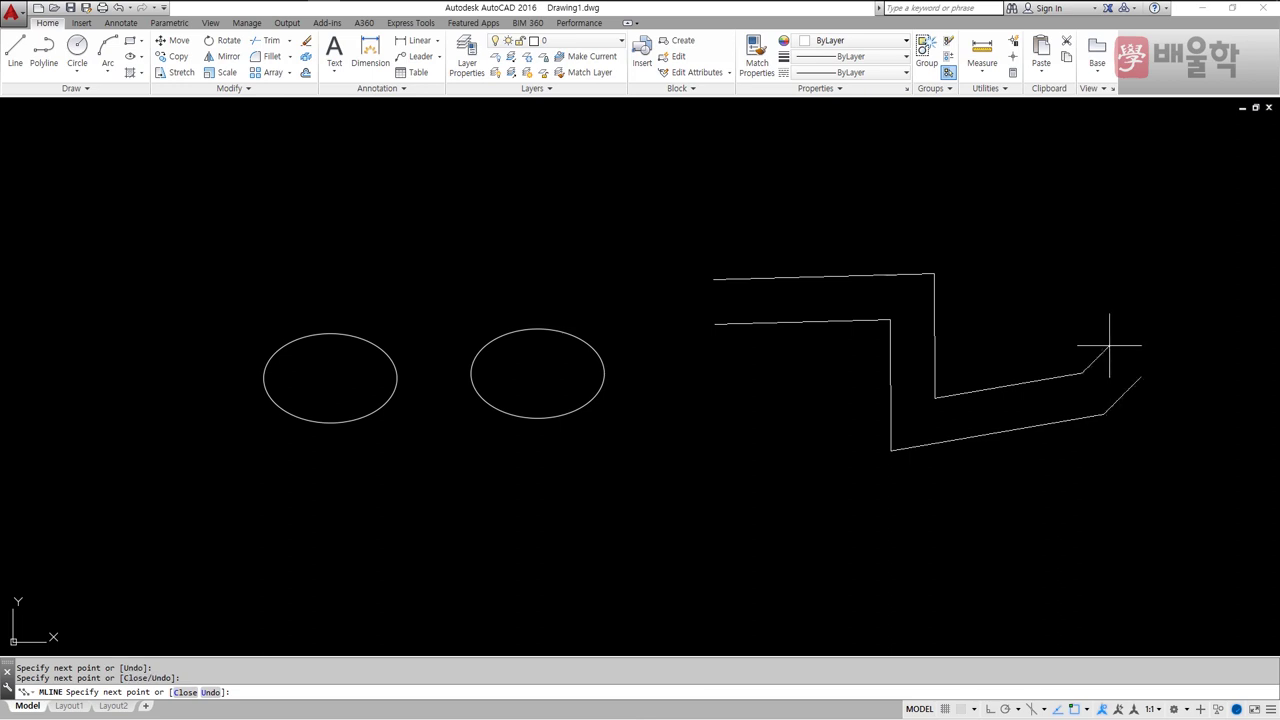
{"action": "key", "text": "Escape"}
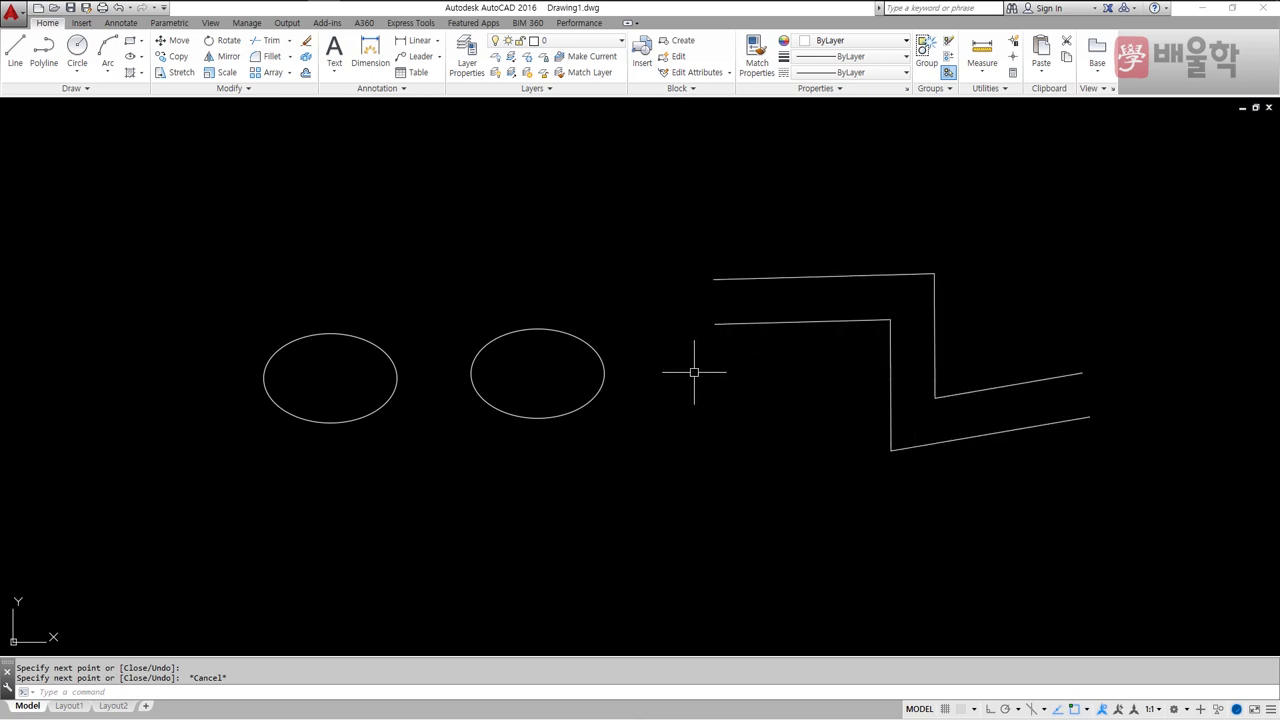
Step: Start a new multiline with its justification set to Zero and its scale set to 6
{"action": "type", "text": "mline"}
{"action": "key", "text": "Return"}
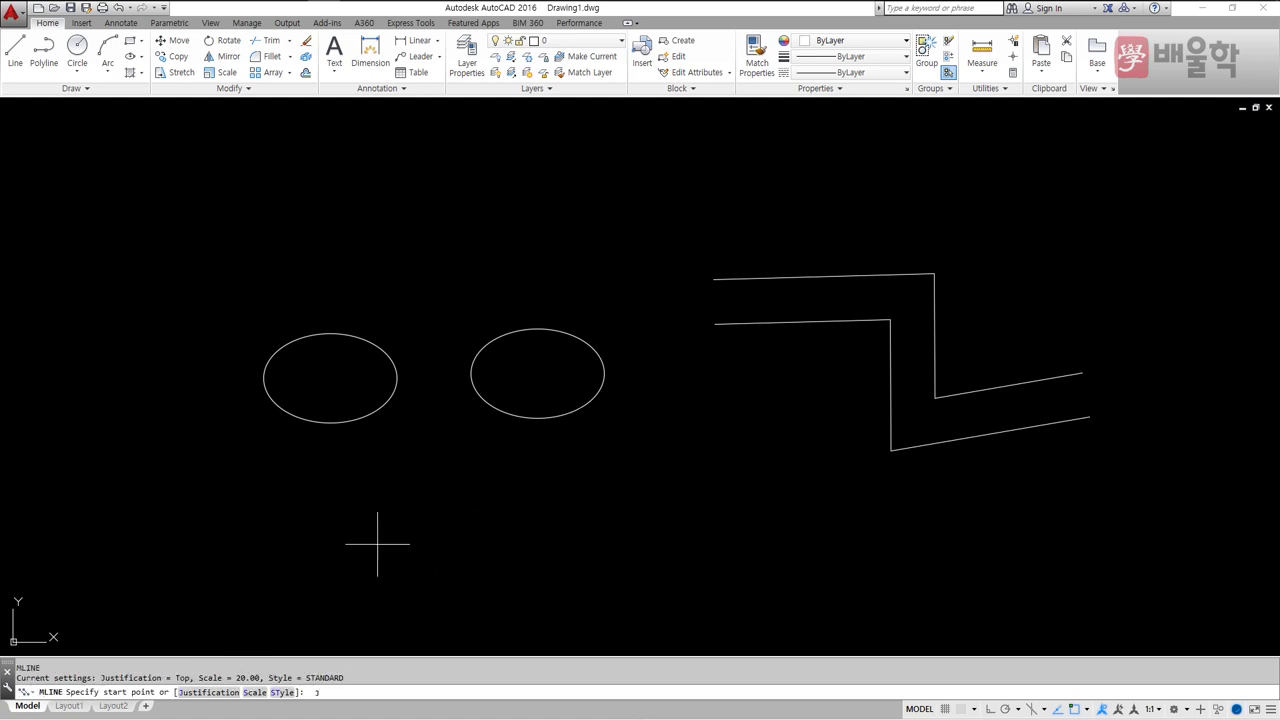
{"action": "key", "text": "Return"}
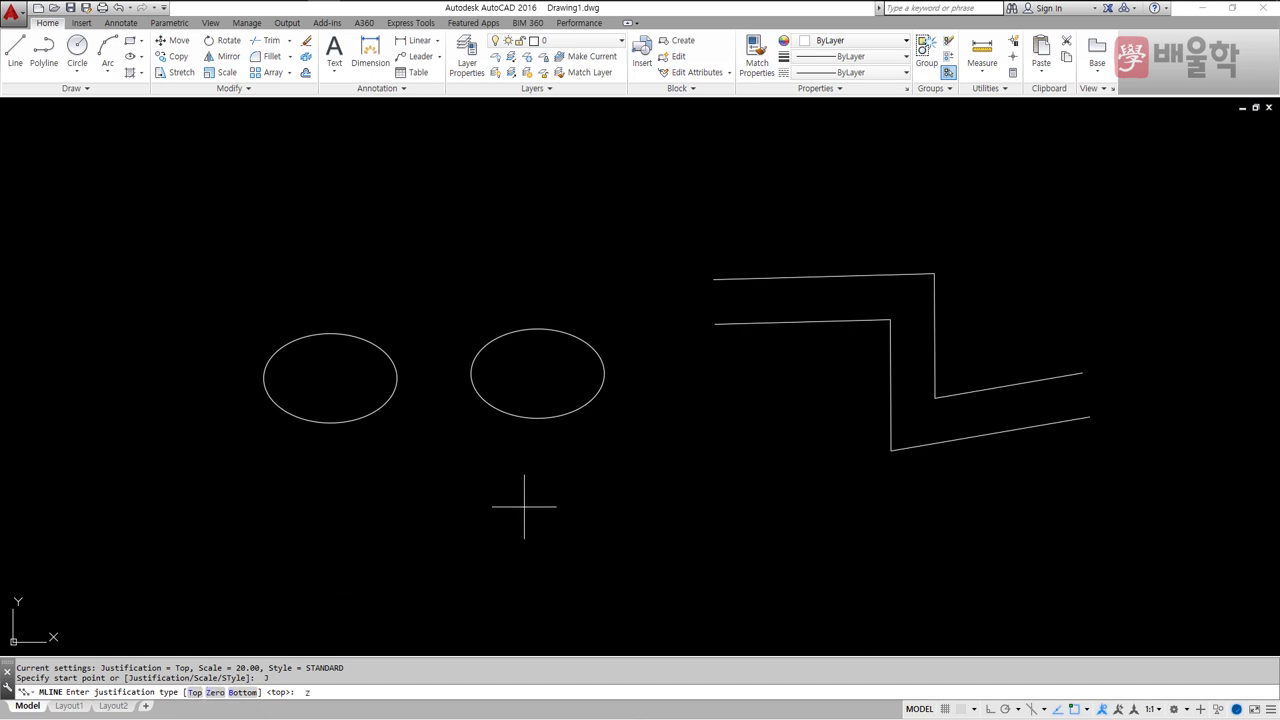
{"action": "type", "text": "Z"}
{"action": "key", "text": "Return"}
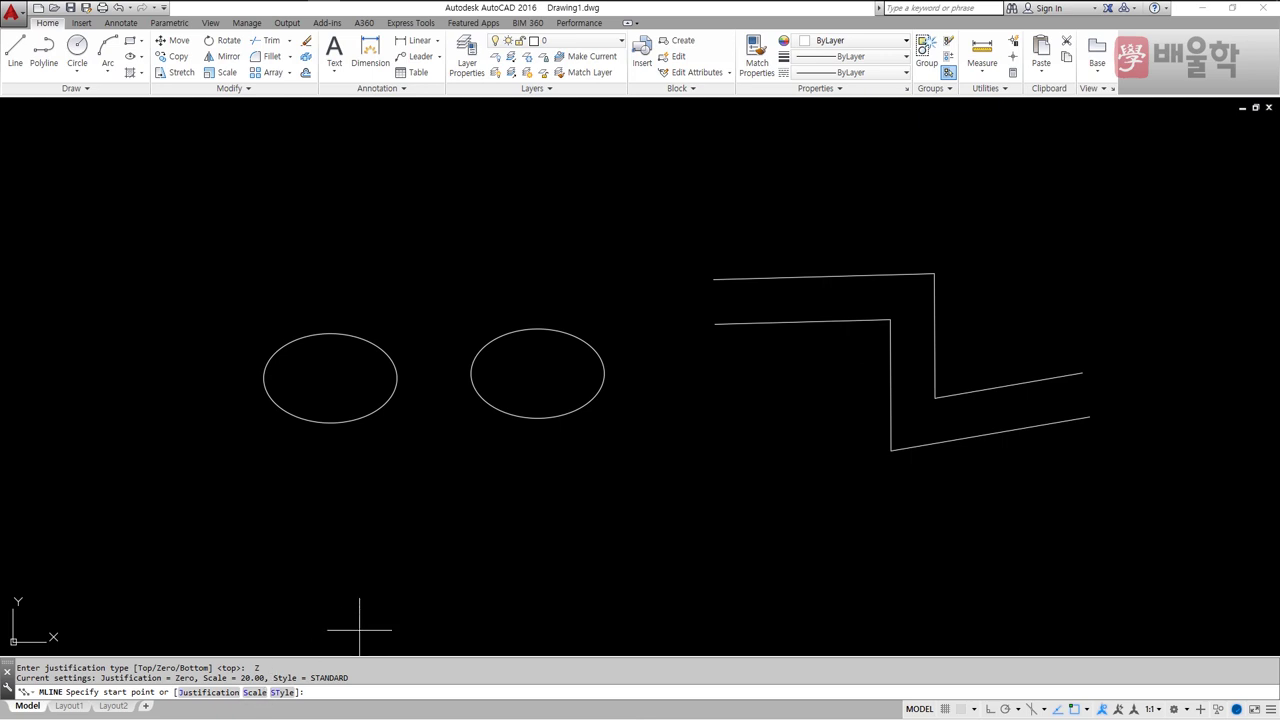
{"action": "type", "text": "S"}
{"action": "key", "text": "Return"}
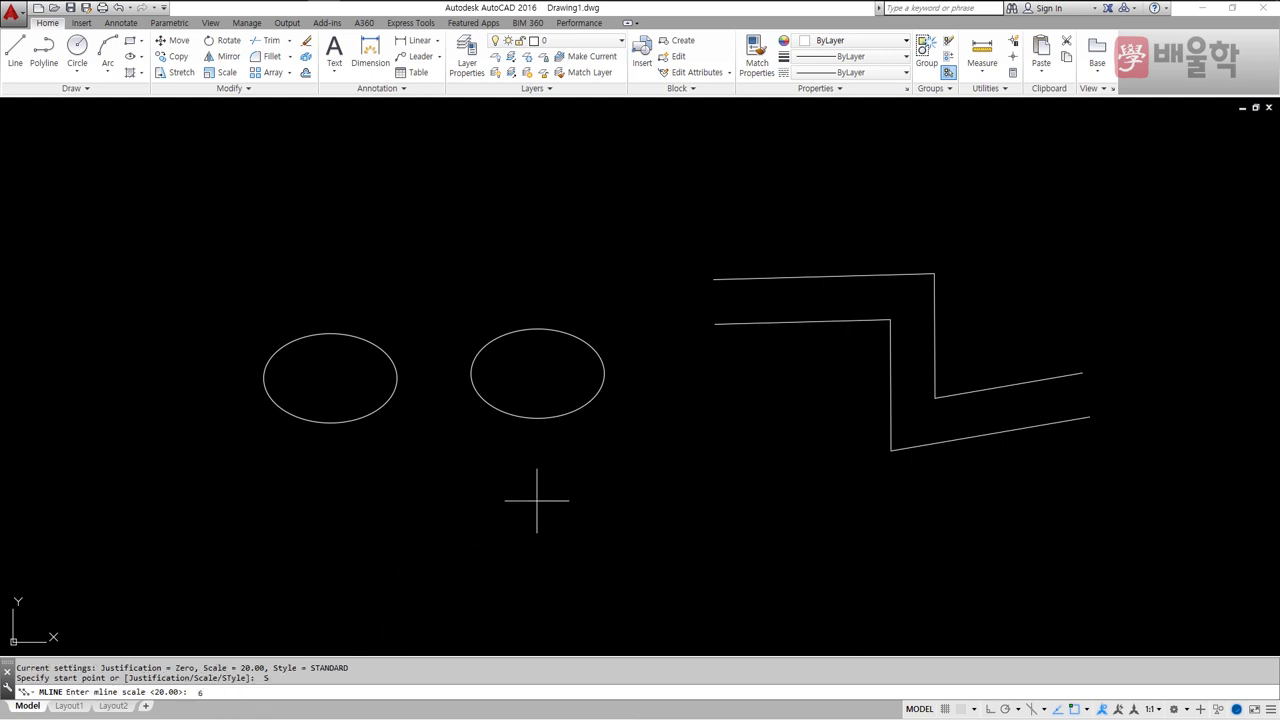
{"action": "key", "text": "Return"}
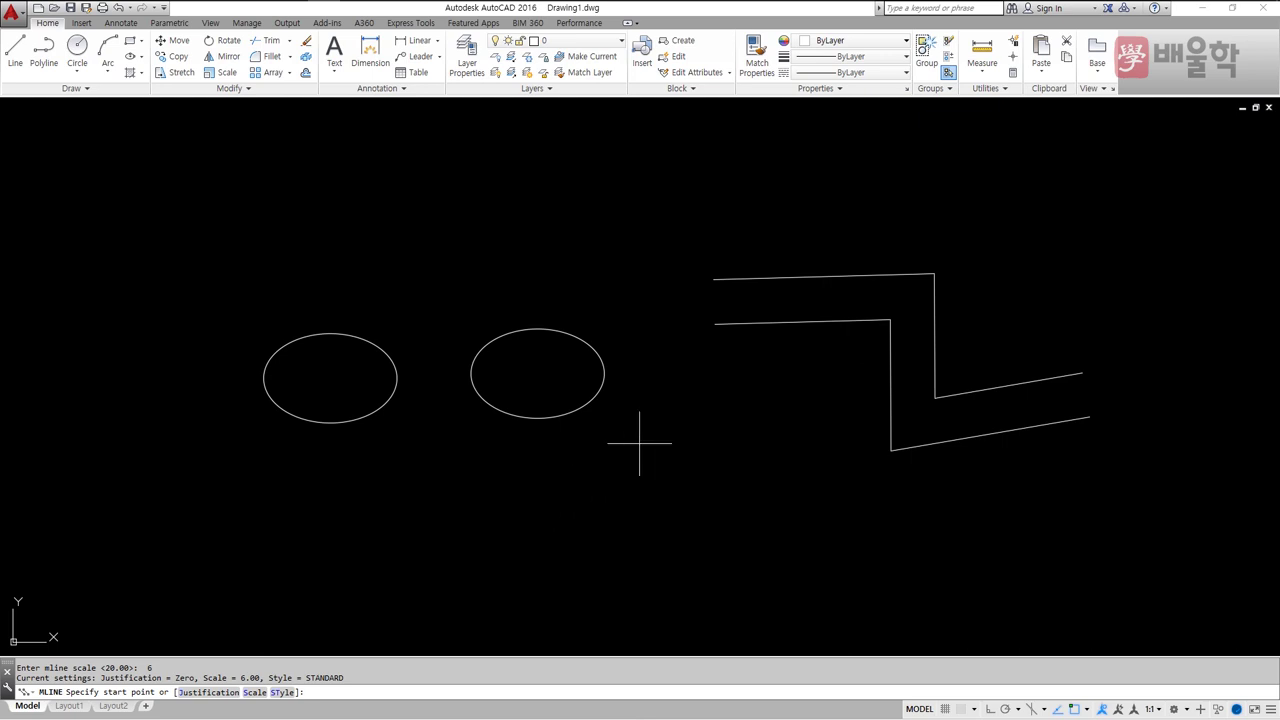
Step: Draw the multiline along the lower line of the existing stepped multiline, snapping to its four vertices from end to end
{"action": "left_click", "coordinate": [714, 323]}
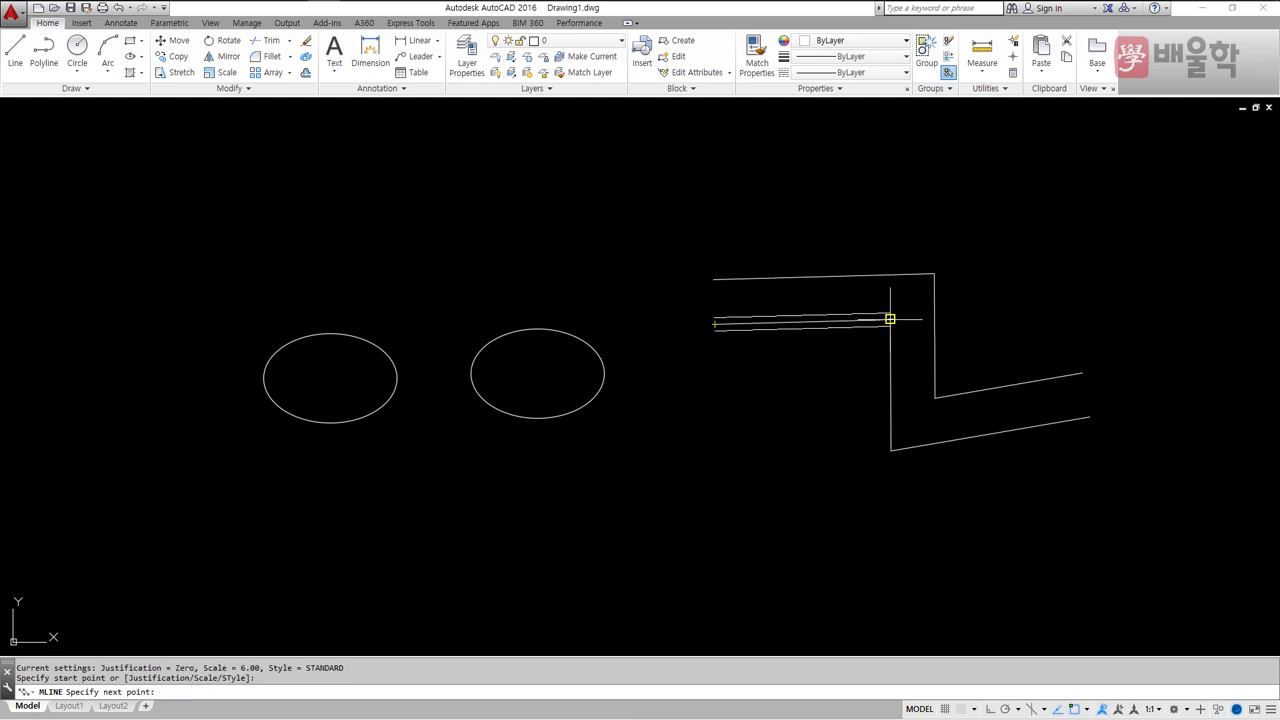
{"action": "left_click", "coordinate": [890, 319]}
{"action": "left_click", "coordinate": [890, 451]}
{"action": "left_click", "coordinate": [1090, 415]}
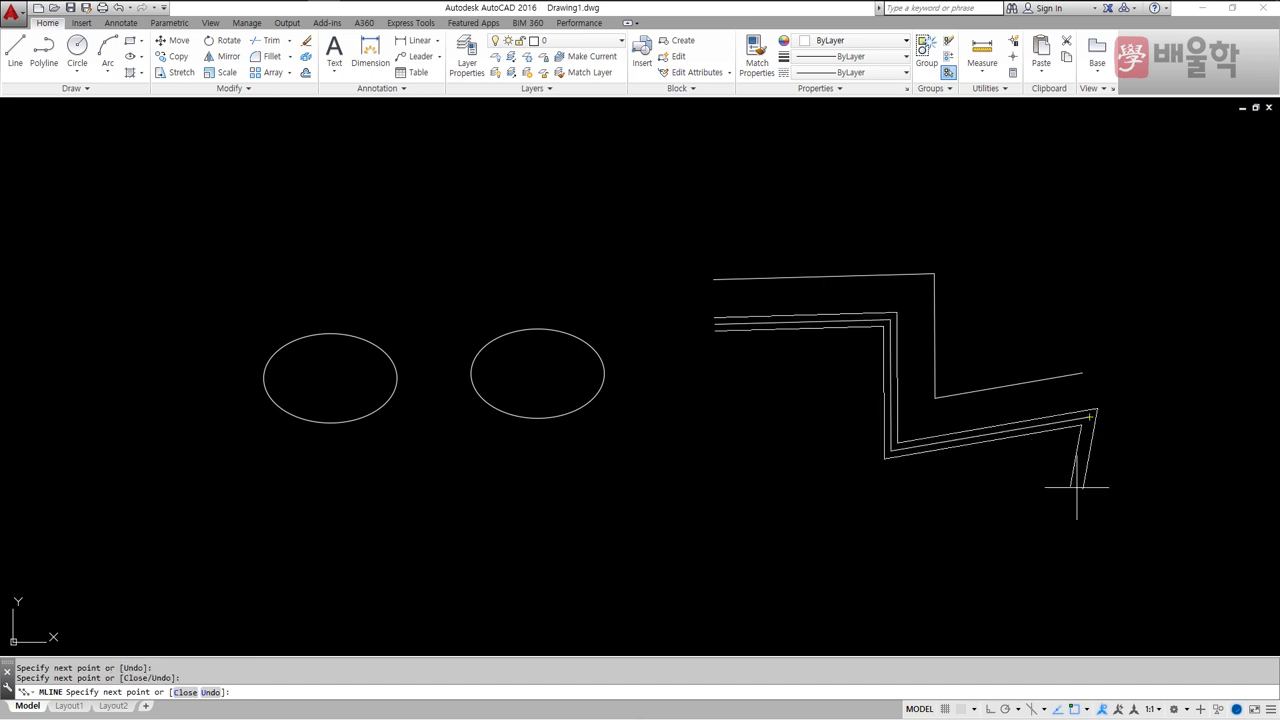
{"action": "key", "text": "Return"}
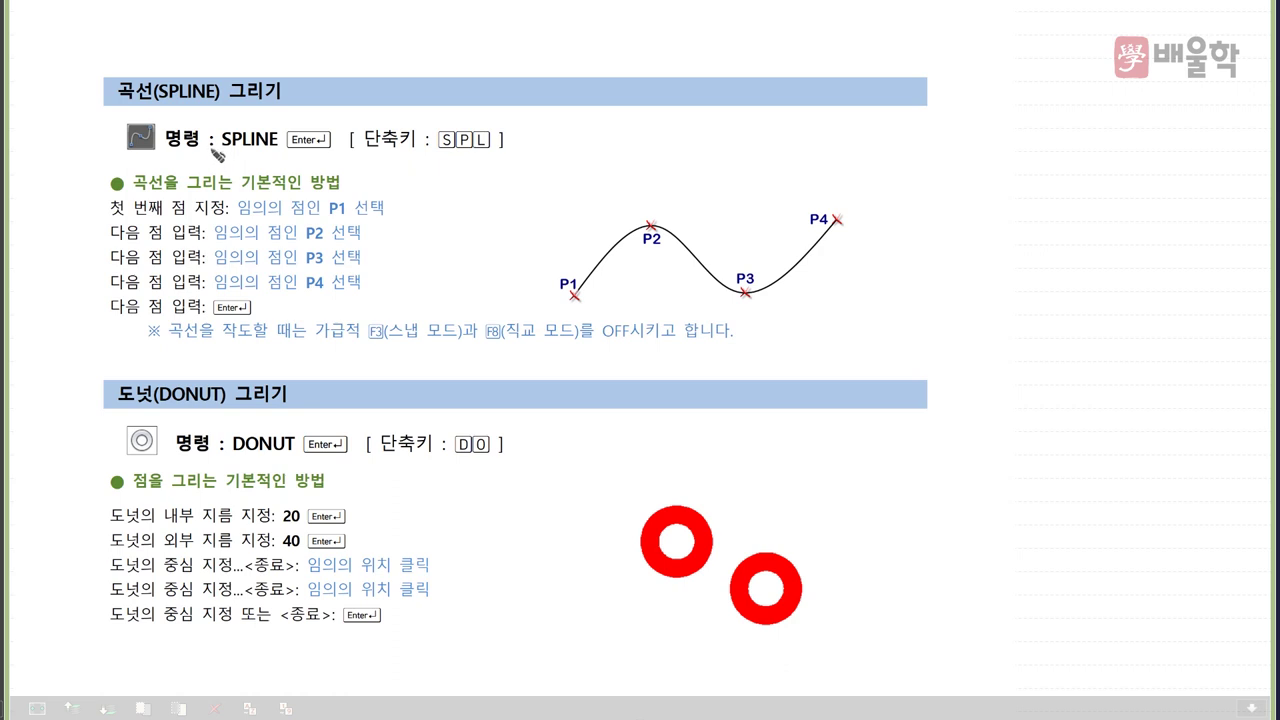
{"action": "left_click_drag", "start_coordinate": [212, 146], "coordinate": [278, 147]}
{"action": "left_click_drag", "start_coordinate": [440, 151], "coordinate": [490, 152]}
{"action": "mouse_move", "coordinate": [378, 351]}
{"action": "left_mouse_down"}
{"action": "mouse_move", "coordinate": [367, 324]}
{"action": "mouse_move", "coordinate": [394, 346]}
{"action": "left_mouse_up"}
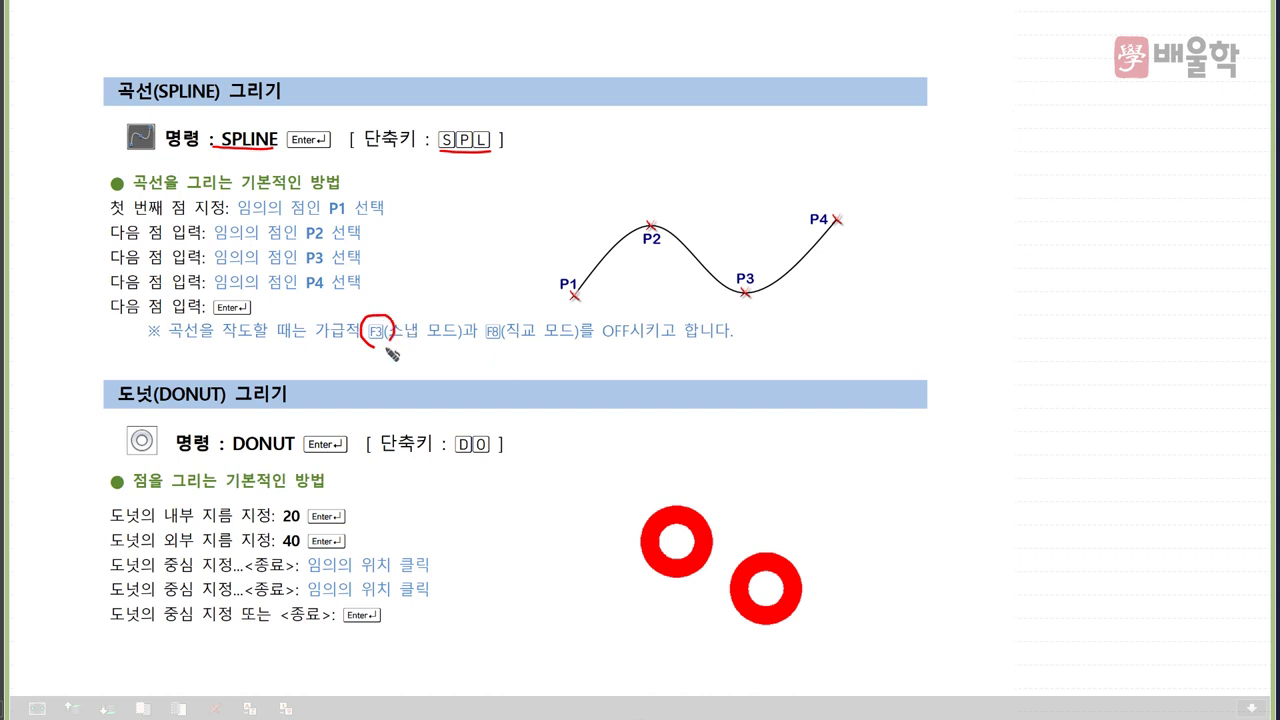
{"action": "mouse_move", "coordinate": [488, 348]}
{"action": "left_mouse_down"}
{"action": "mouse_move", "coordinate": [482, 330]}
{"action": "mouse_move", "coordinate": [501, 346]}
{"action": "left_mouse_up"}
{"action": "left_click_drag", "start_coordinate": [597, 343], "coordinate": [673, 347]}
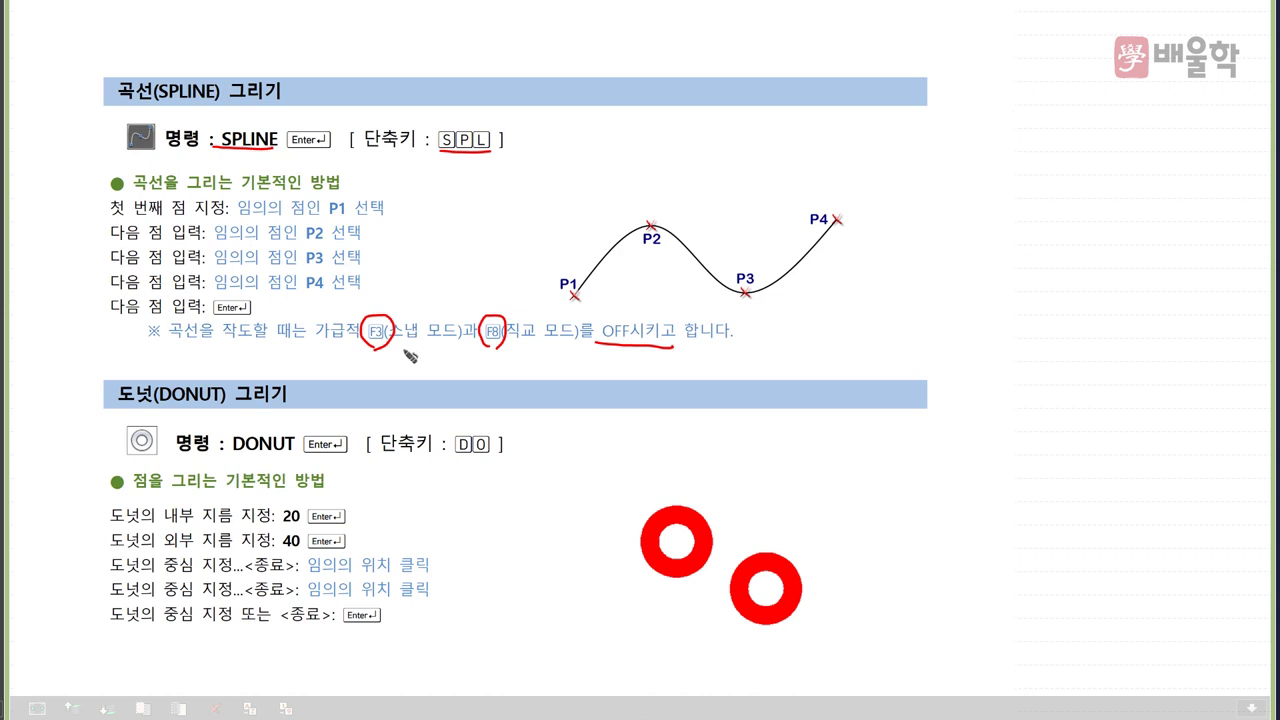
{"action": "left_click_drag", "start_coordinate": [121, 403], "coordinate": [208, 406]}
{"action": "mouse_move", "coordinate": [458, 460]}
{"action": "left_mouse_down"}
{"action": "mouse_move", "coordinate": [461, 430]}
{"action": "mouse_move", "coordinate": [492, 437]}
{"action": "mouse_move", "coordinate": [468, 466]}
{"action": "left_mouse_up"}
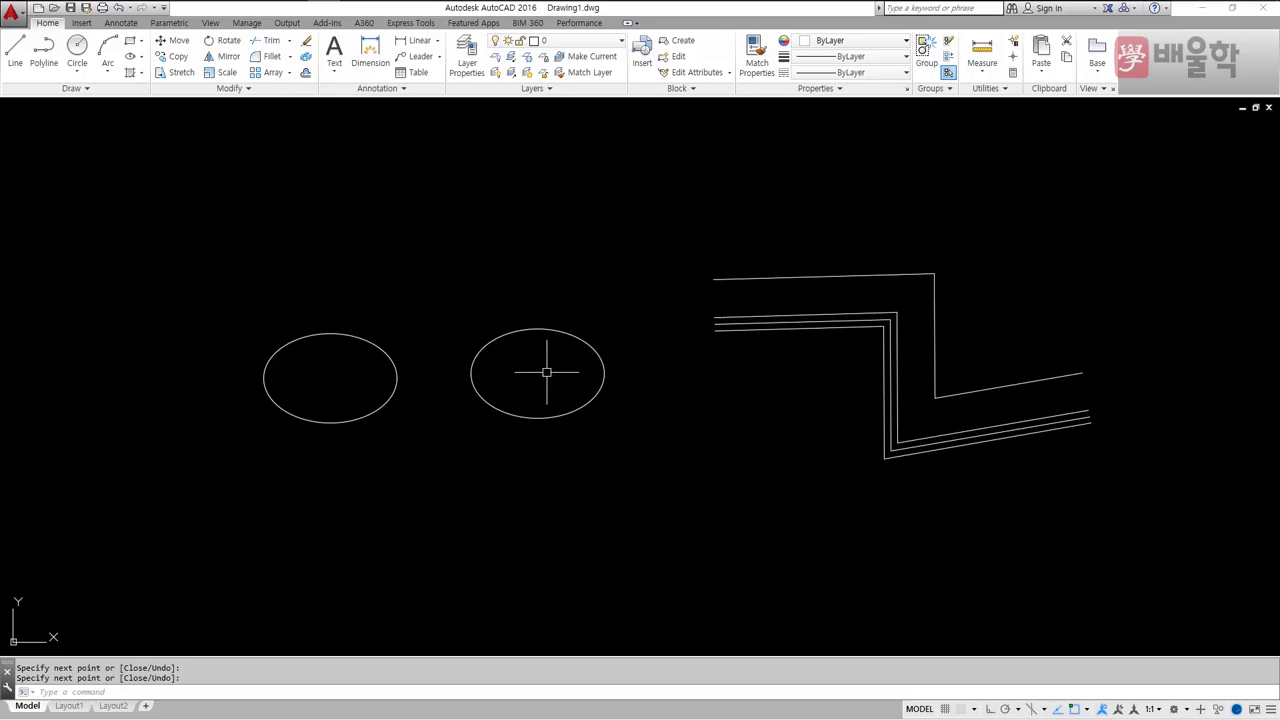
Step: Erase all objects in the drawing, including both ellipses and the stepped multilines
{"action": "type", "text": "ERASE Select objects: AL"}
{"action": "key", "text": "Return"}
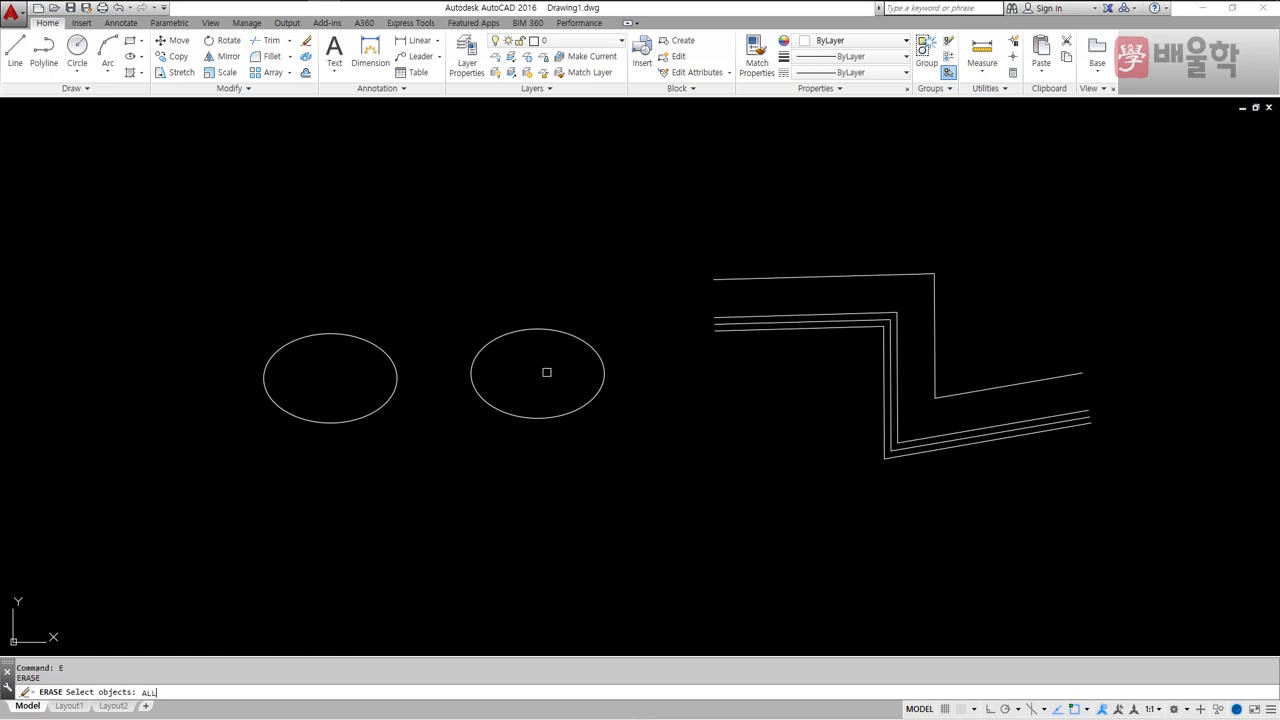
{"action": "type", "text": "AL"}
{"action": "key", "text": "Return"}
{"action": "key", "text": "Return"}
Step: Draw an open wavy spline through six fit points from left to right, alternating up and down, with Ortho off
{"action": "type", "text": "spl"}
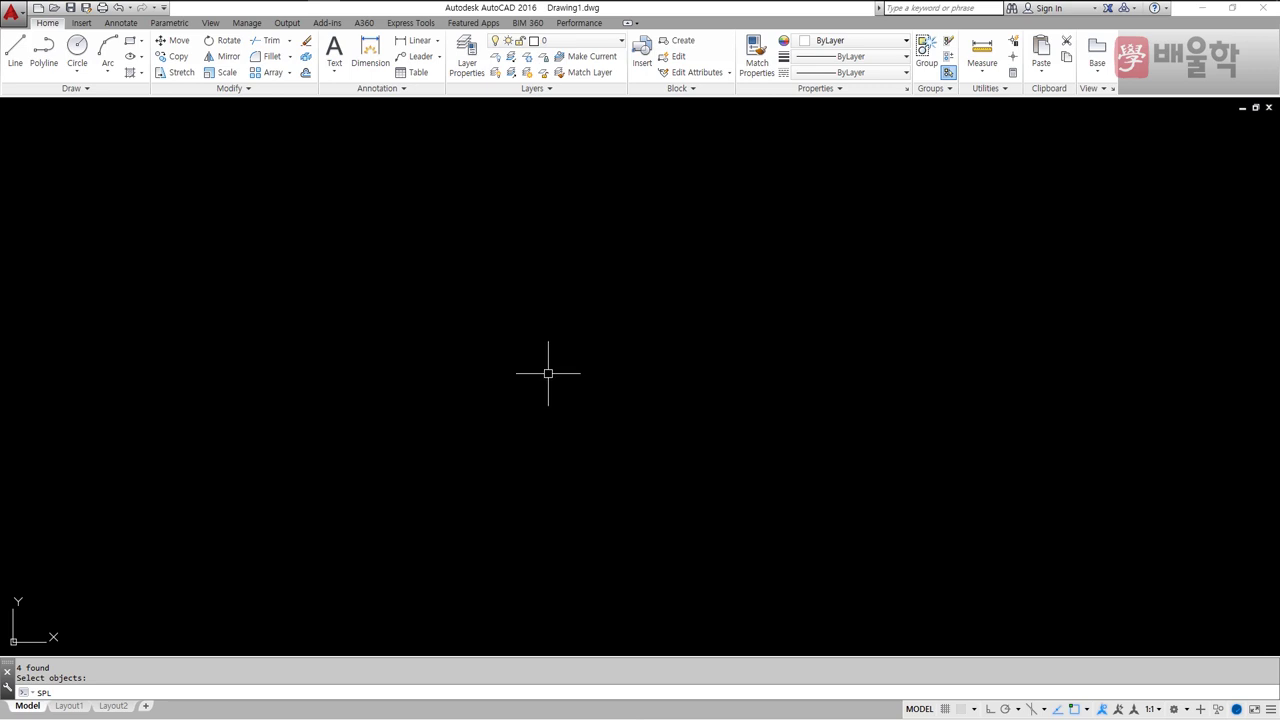
{"action": "key", "text": "Return"}
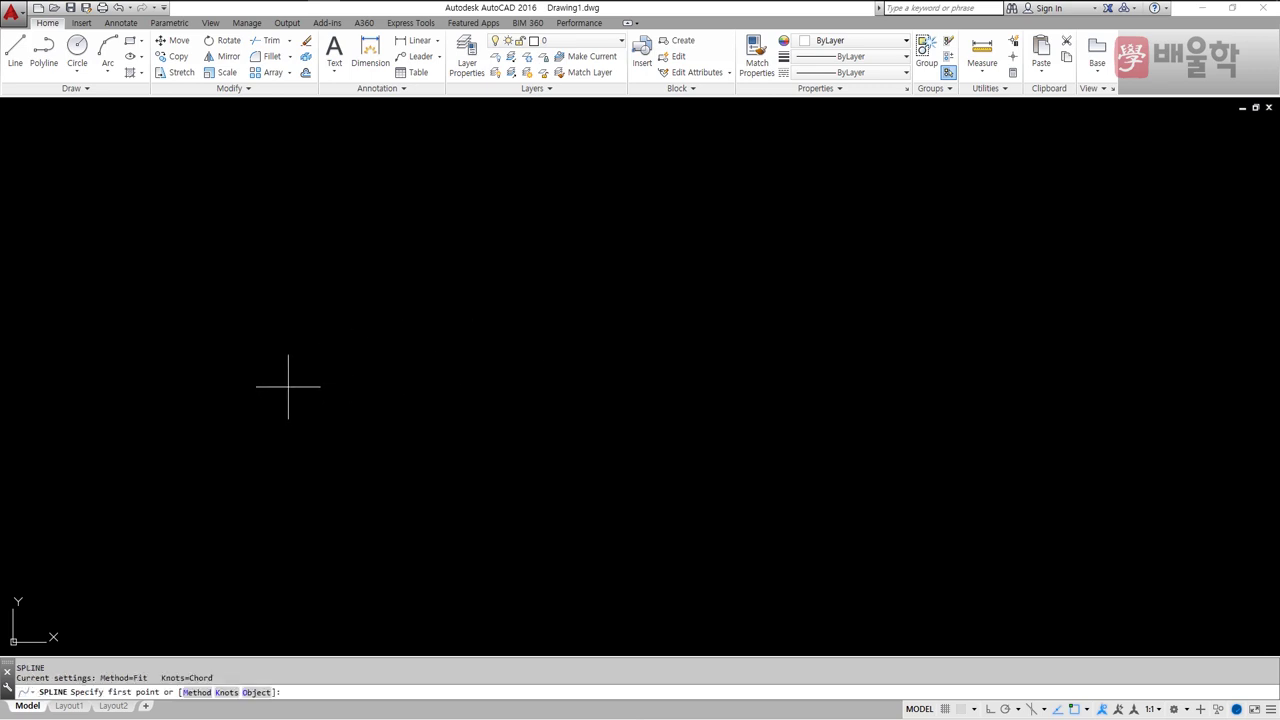
{"action": "left_click", "coordinate": [289, 386]}
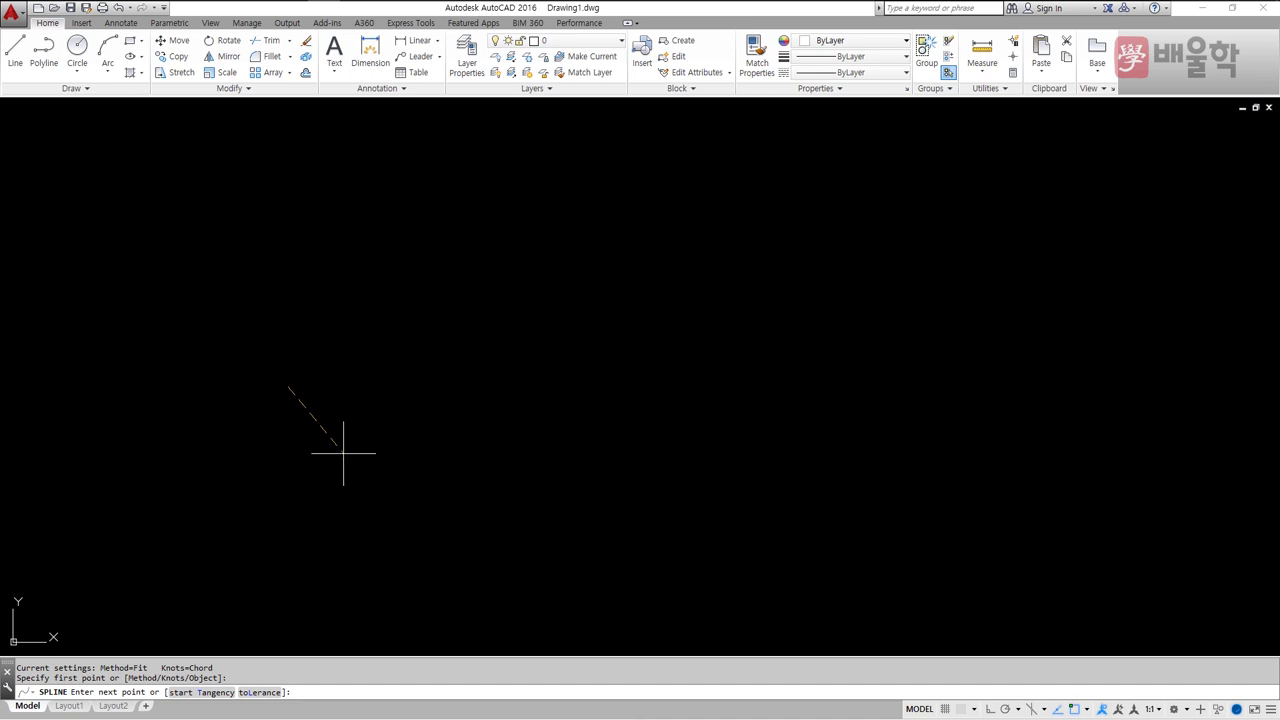
{"action": "key", "text": "F8"}
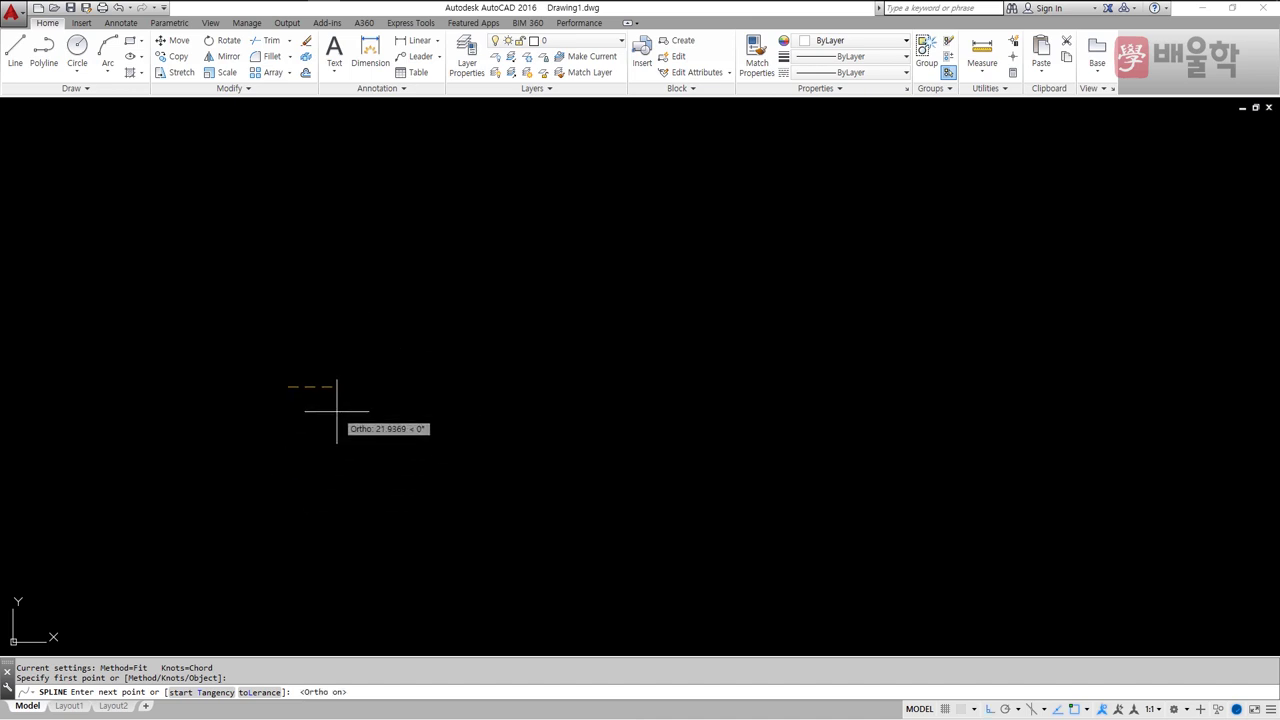
{"action": "key", "text": "F8"}
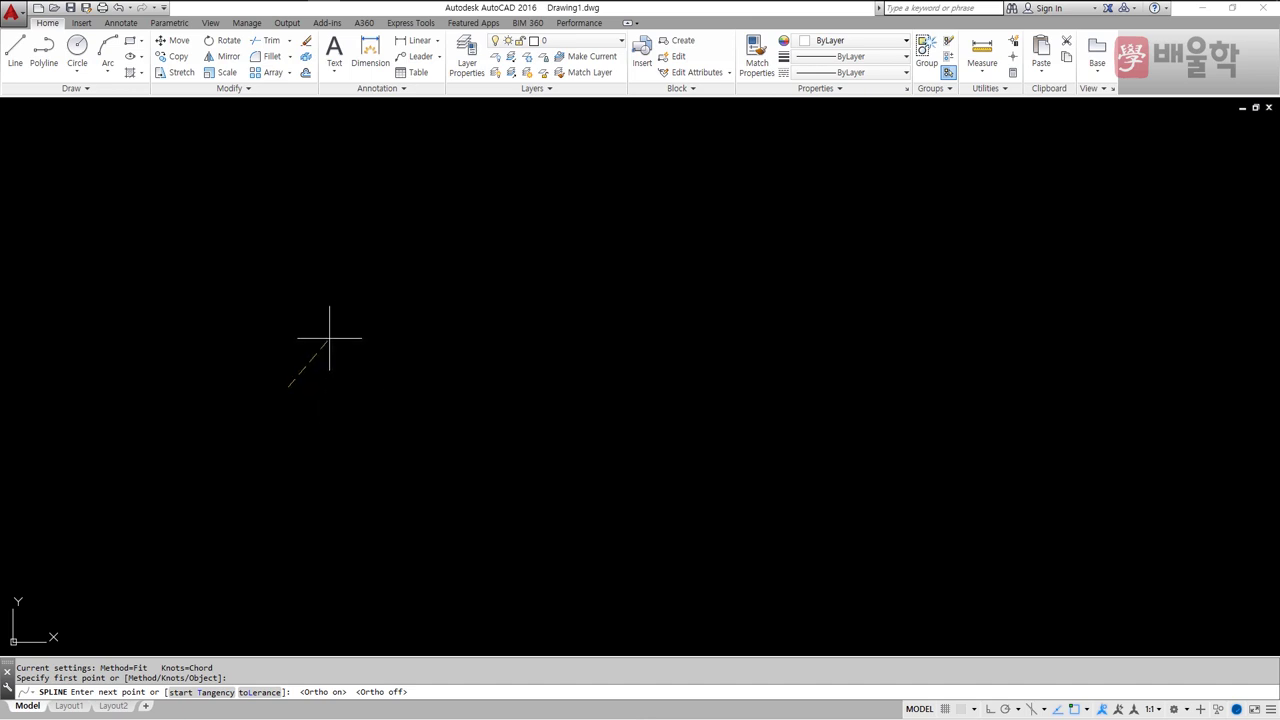
{"action": "left_click", "coordinate": [333, 334]}
{"action": "left_click", "coordinate": [390, 422]}
{"action": "left_click", "coordinate": [466, 344]}
{"action": "left_click", "coordinate": [500, 408]}
{"action": "left_click", "coordinate": [559, 356]}
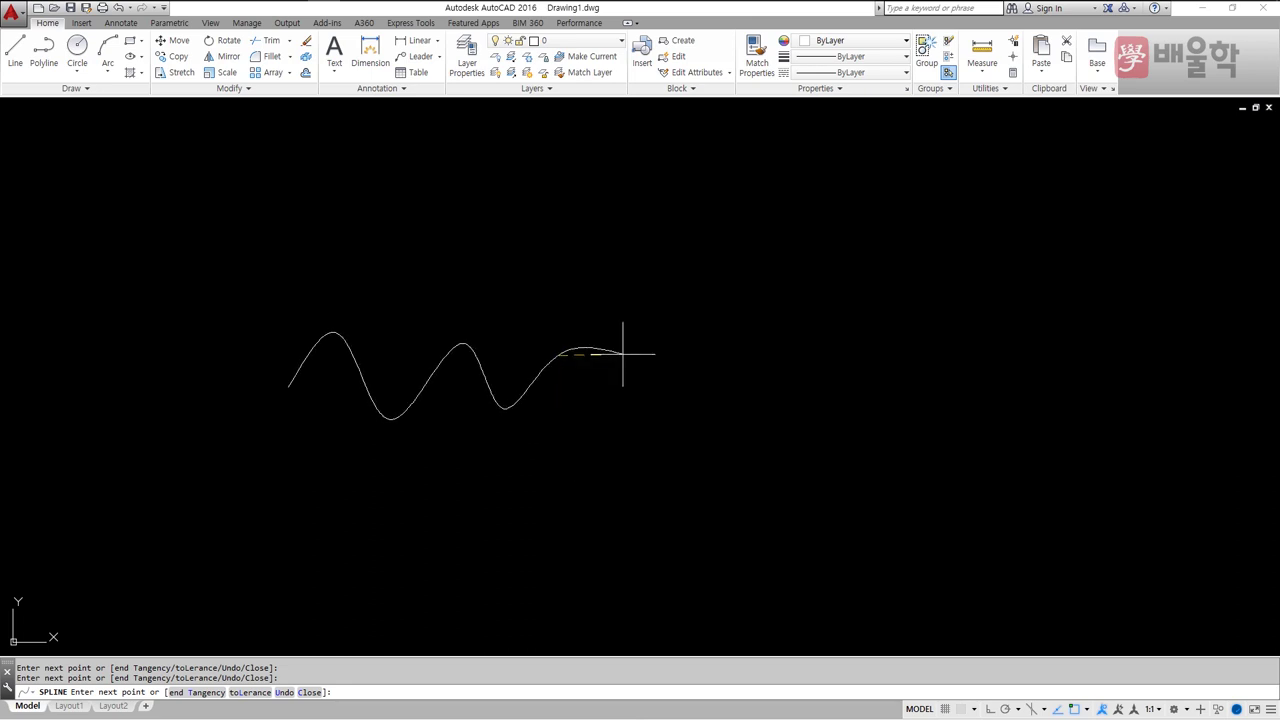
{"action": "key", "text": "Return"}
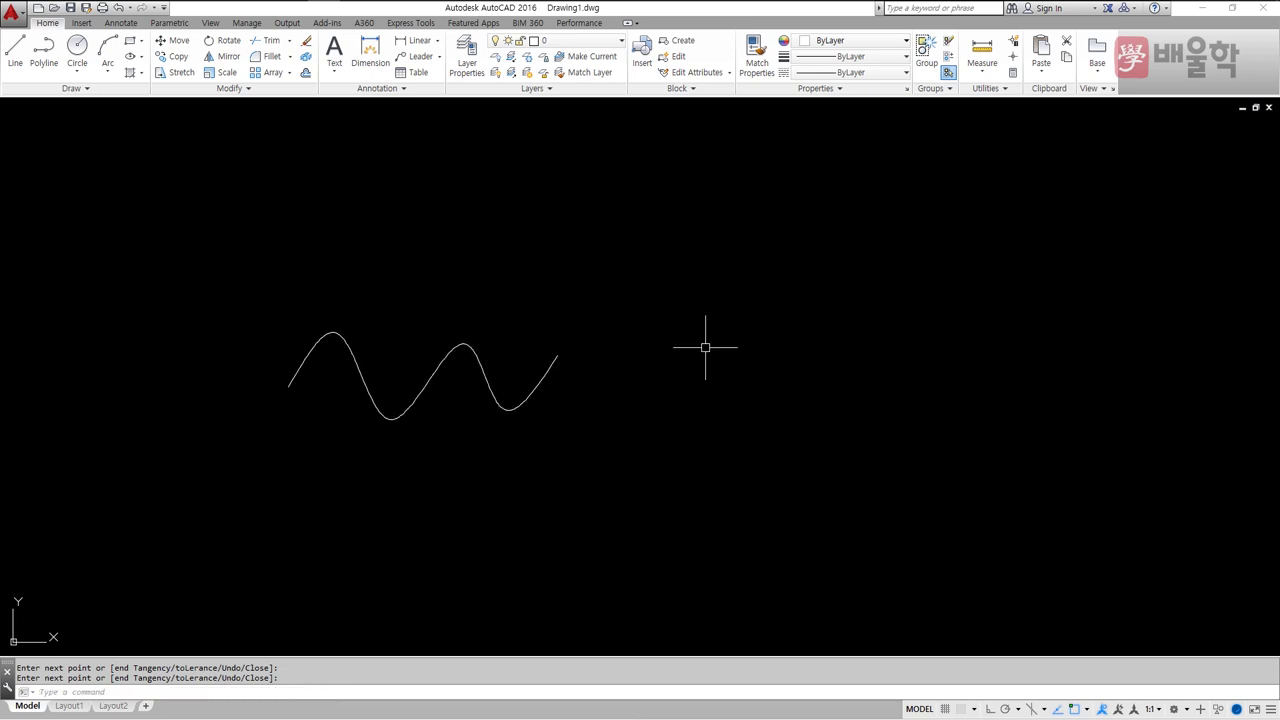
Step: Draw a donut right of the spline with inside diameter 20 and outside diameter 50
{"action": "type", "text": "DO"}
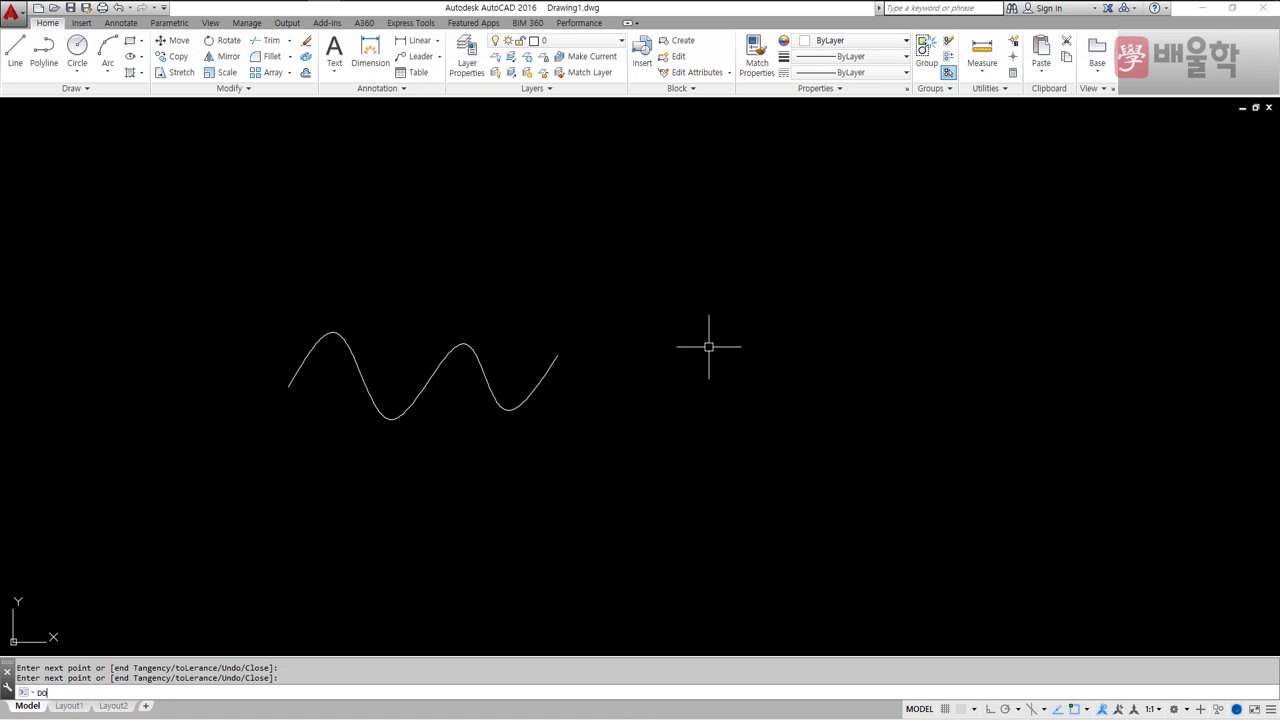
{"action": "key", "text": "Return"}
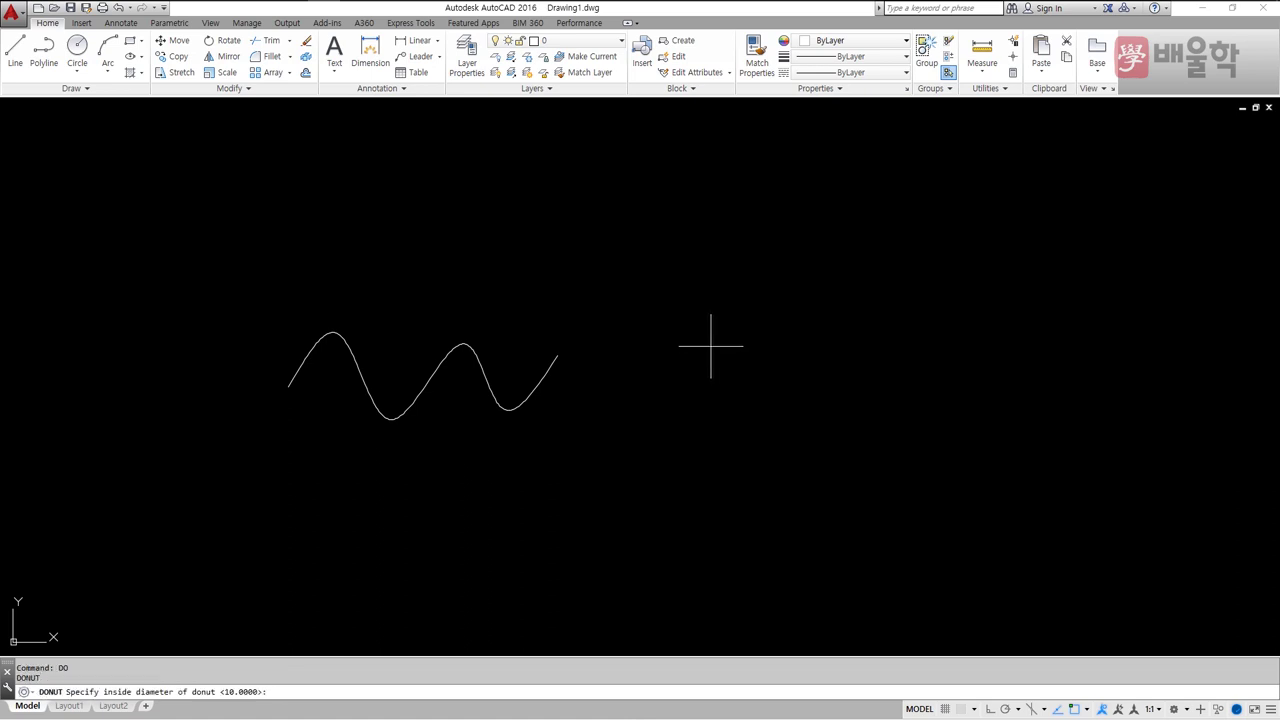
{"action": "type", "text": "20"}
{"action": "key", "text": "Return"}
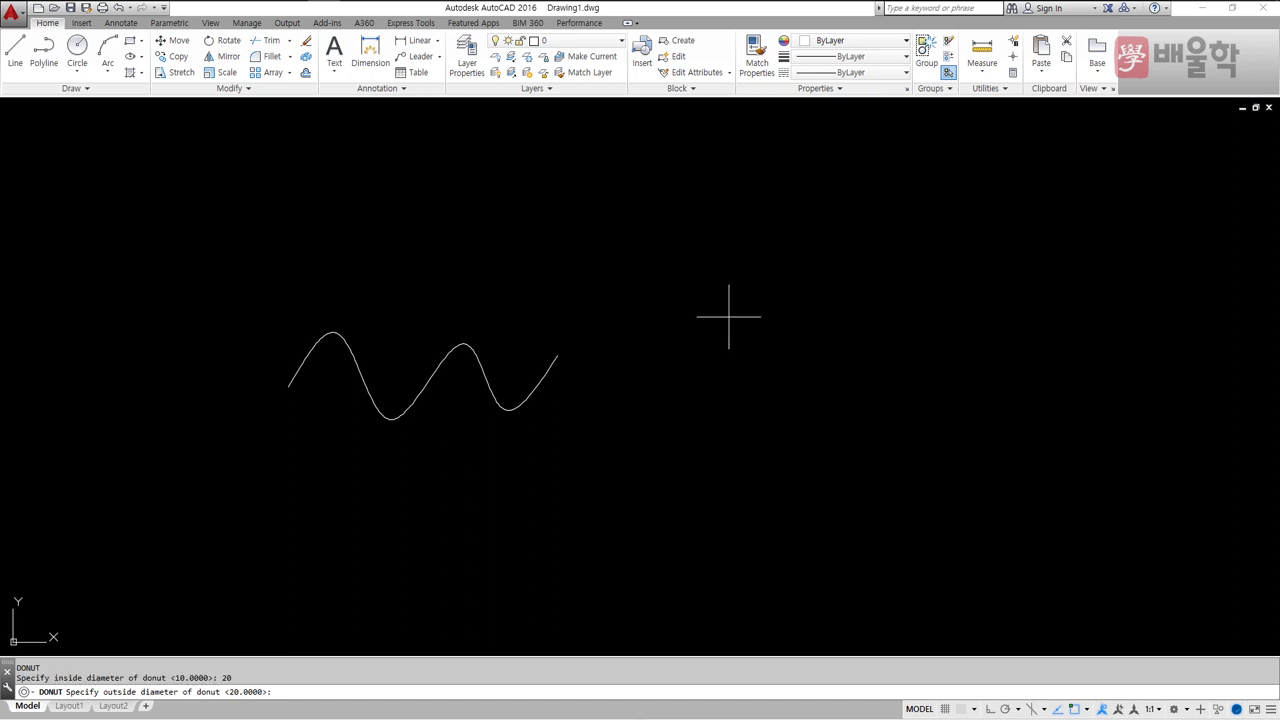
{"action": "type", "text": "50"}
{"action": "key", "text": "Return"}
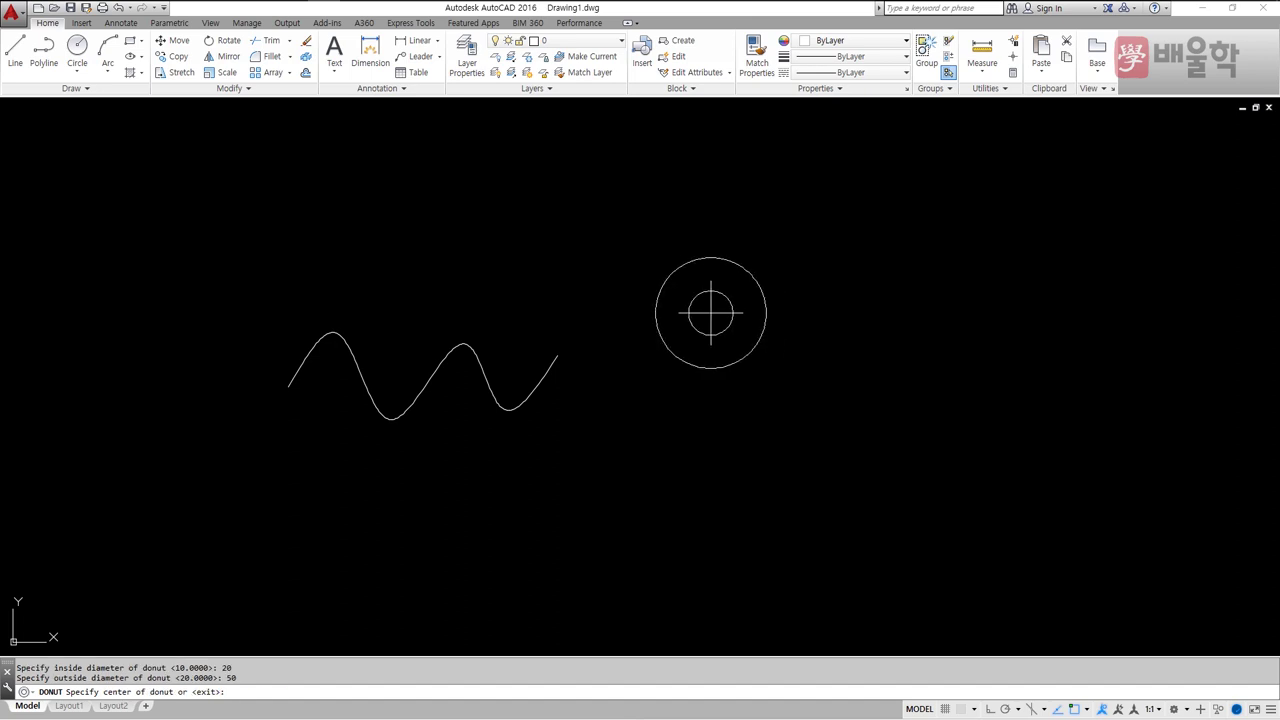
{"action": "left_click", "coordinate": [687, 327]}
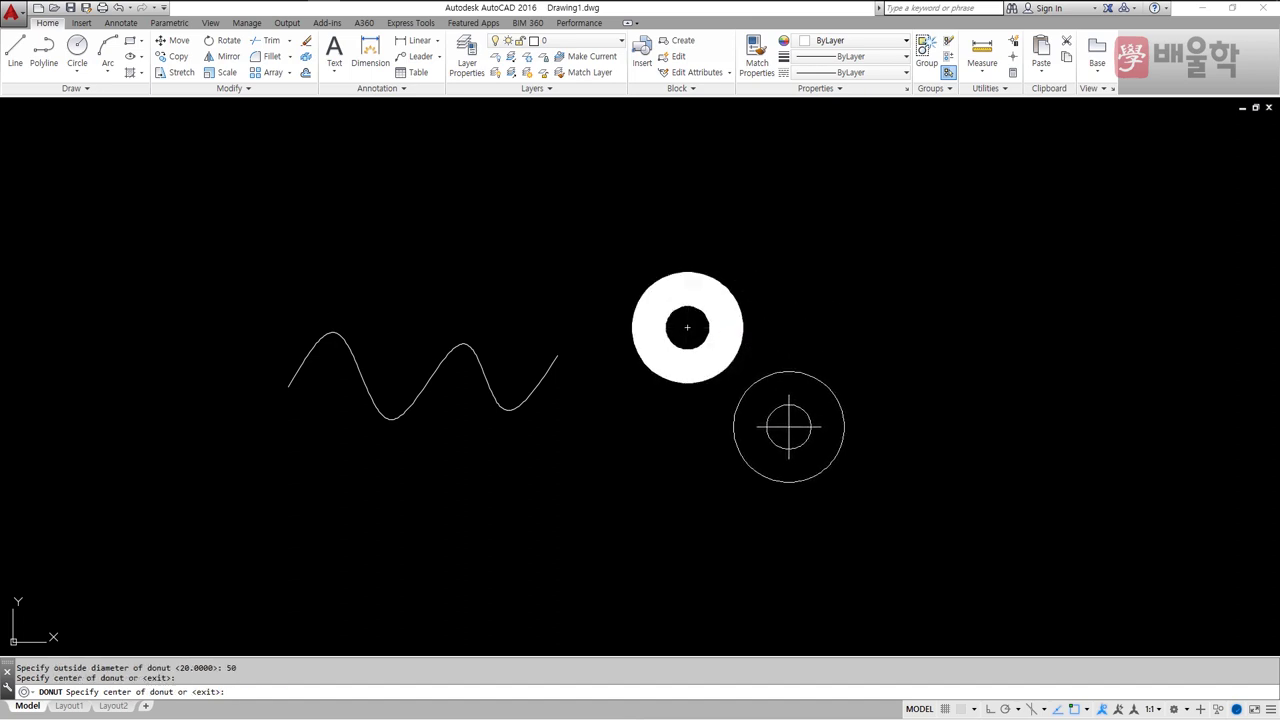
{"action": "key", "text": "Return"}
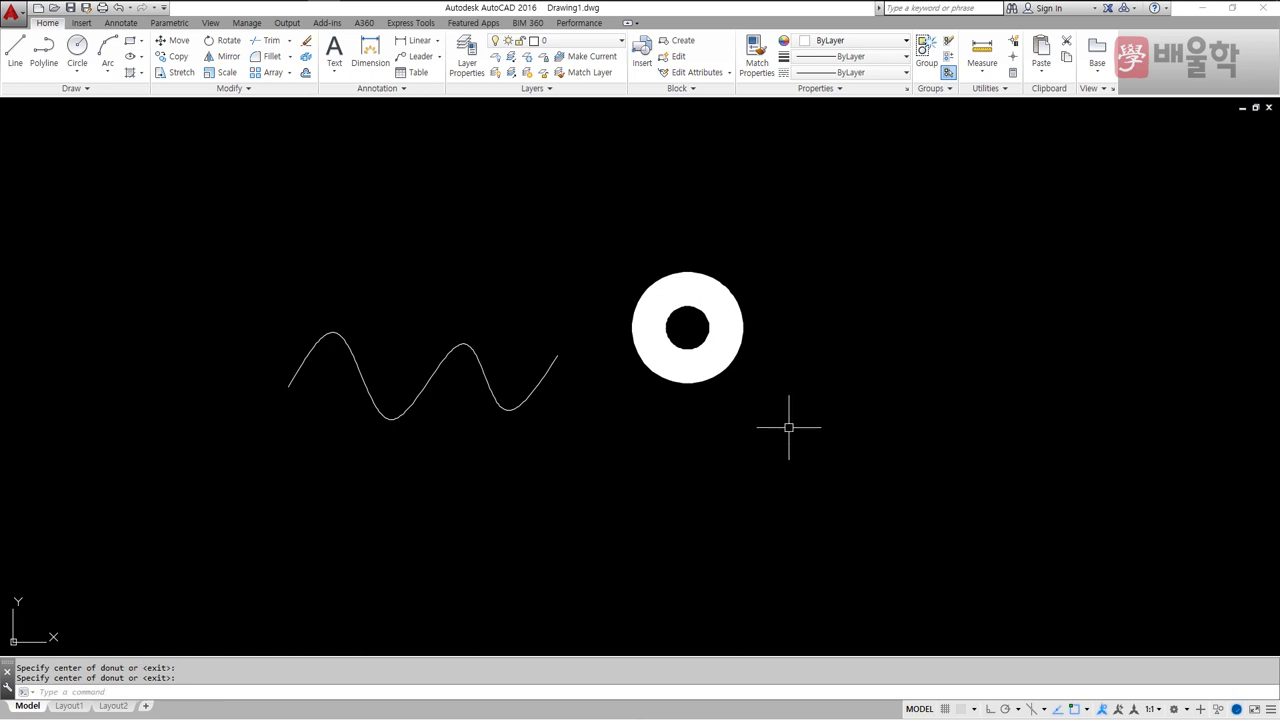
Step: Place a solid donut right of the first one, with inside diameter 0 and outside diameter 50
{"action": "key", "text": "Return"}
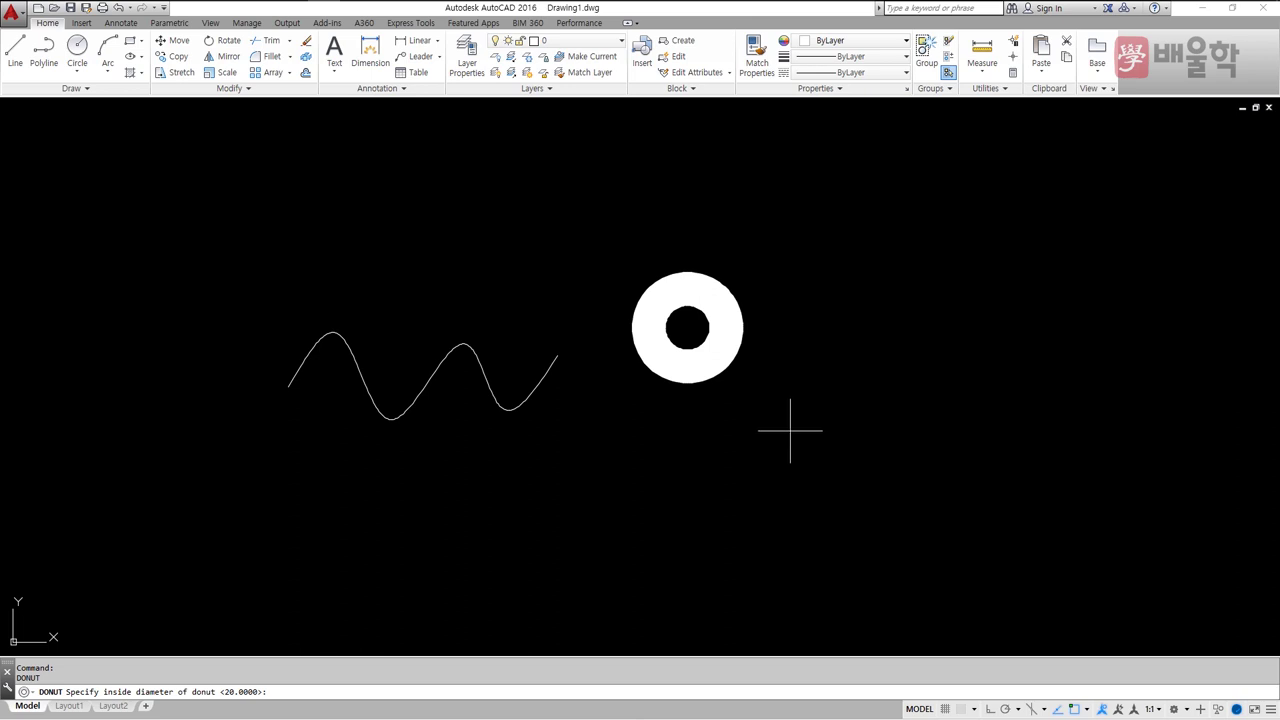
{"action": "key", "text": "Return"}
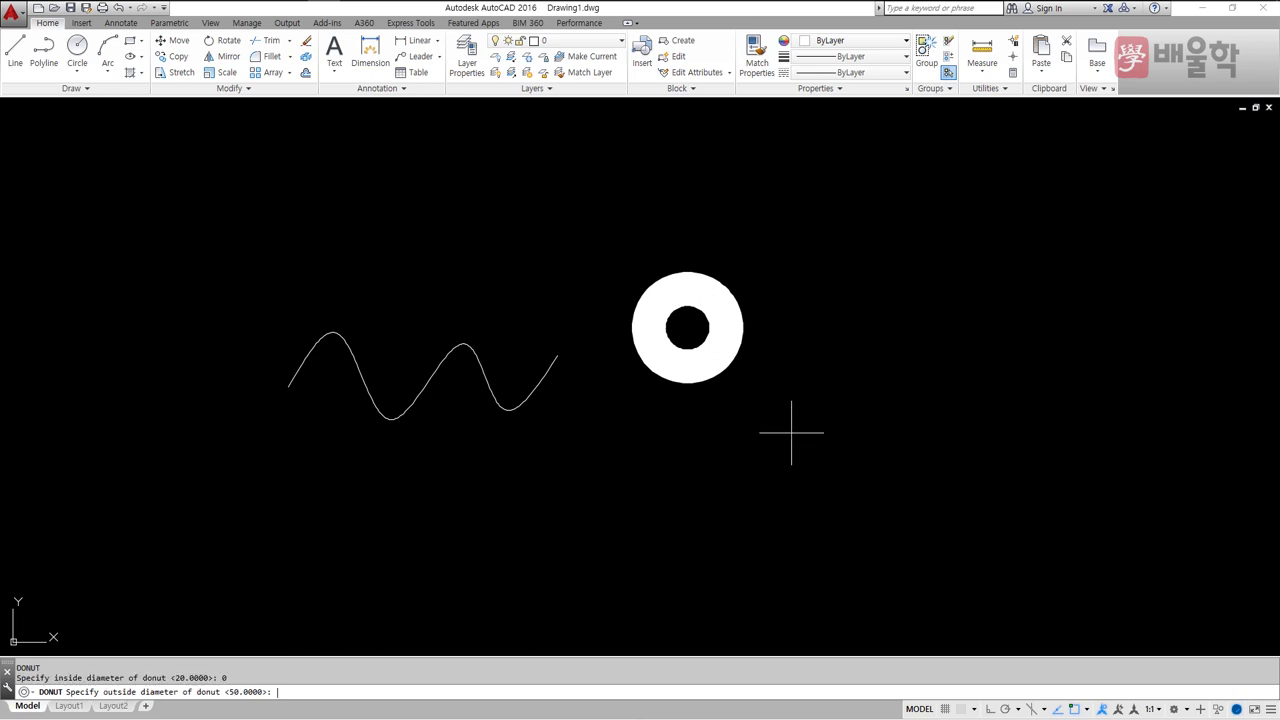
{"action": "key", "text": "Return"}
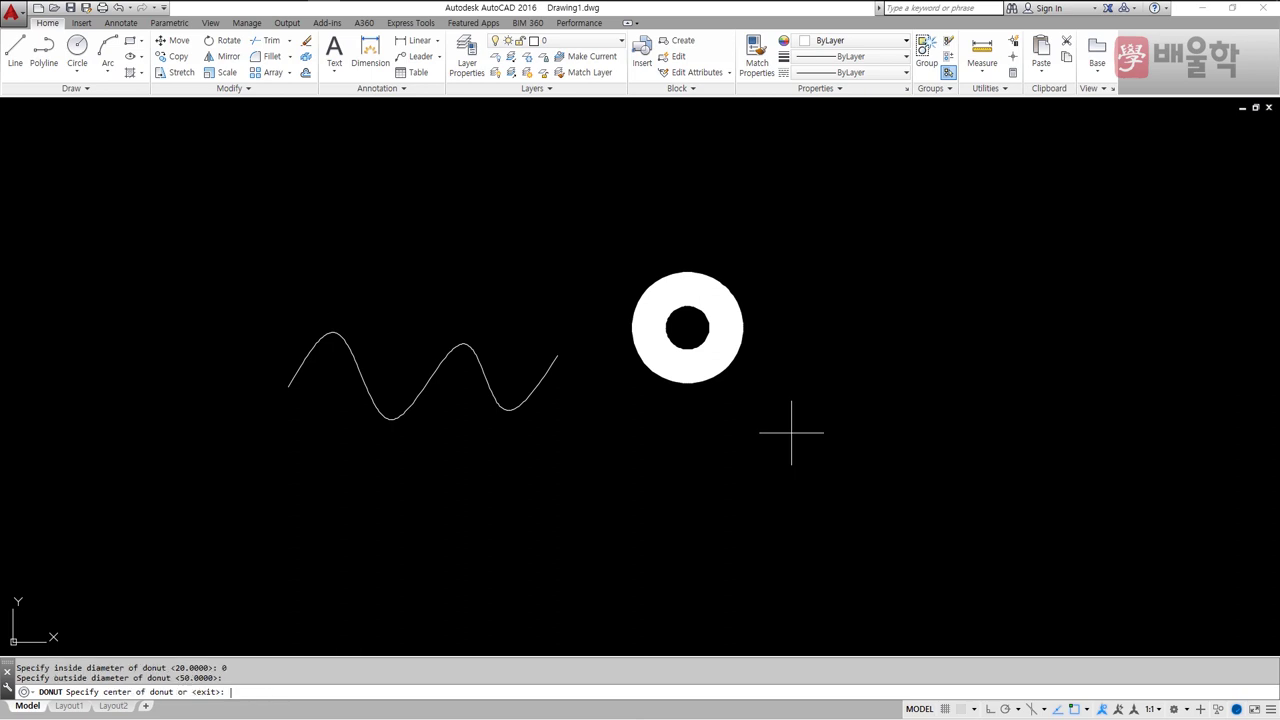
{"action": "left_click", "coordinate": [856, 362]}
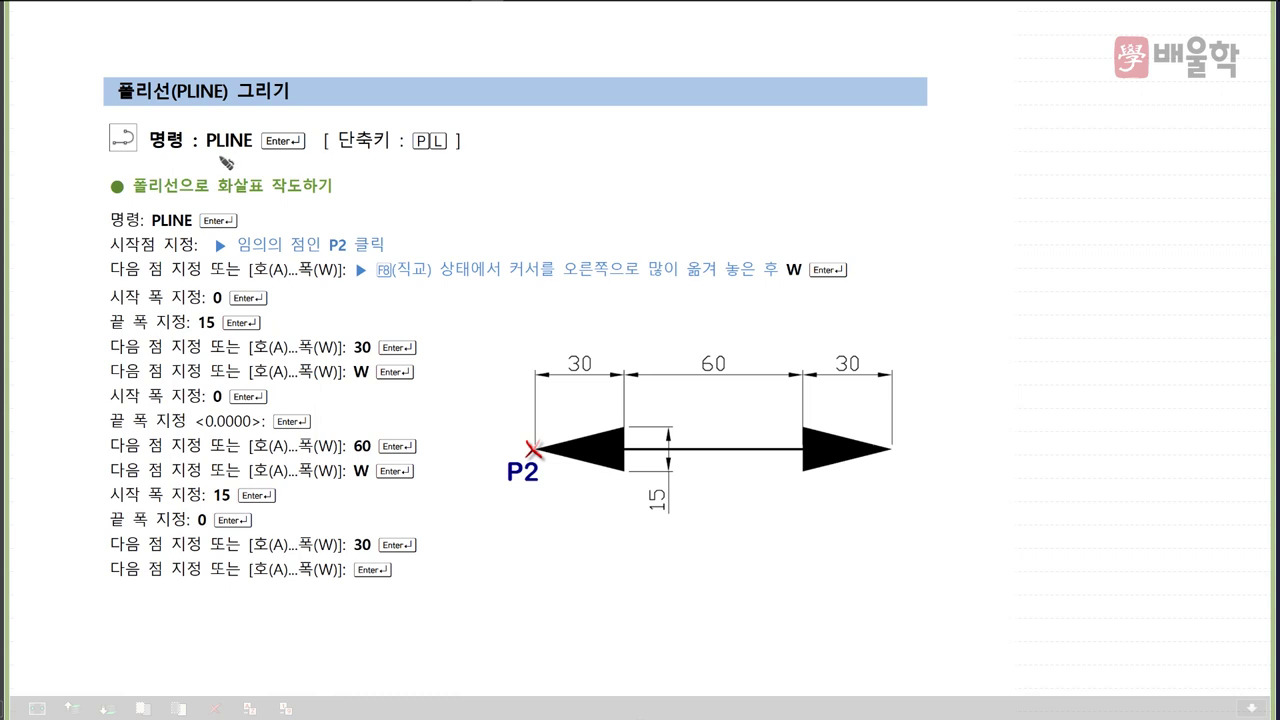
{"action": "left_click_drag", "start_coordinate": [207, 151], "coordinate": [252, 145]}
{"action": "left_click_drag", "start_coordinate": [405, 152], "coordinate": [453, 148]}
{"action": "mouse_move", "coordinate": [512, 512]}
{"action": "left_mouse_down"}
{"action": "mouse_move", "coordinate": [556, 398]}
{"action": "mouse_move", "coordinate": [641, 371]}
{"action": "mouse_move", "coordinate": [743, 371]}
{"action": "mouse_move", "coordinate": [844, 434]}
{"action": "mouse_move", "coordinate": [771, 523]}
{"action": "mouse_move", "coordinate": [540, 513]}
{"action": "left_mouse_up"}
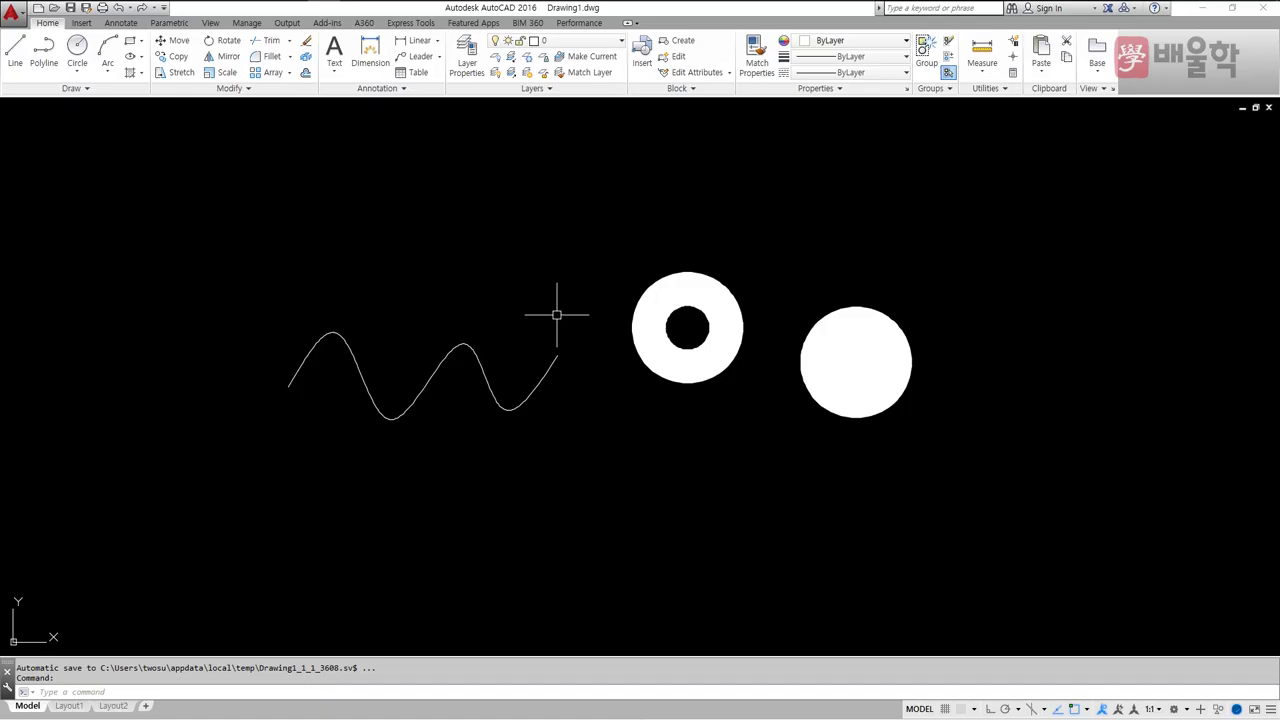
Step: Delete the spline and both donuts together
{"action": "left_click", "coordinate": [228, 244]}
{"action": "left_click", "coordinate": [930, 458]}
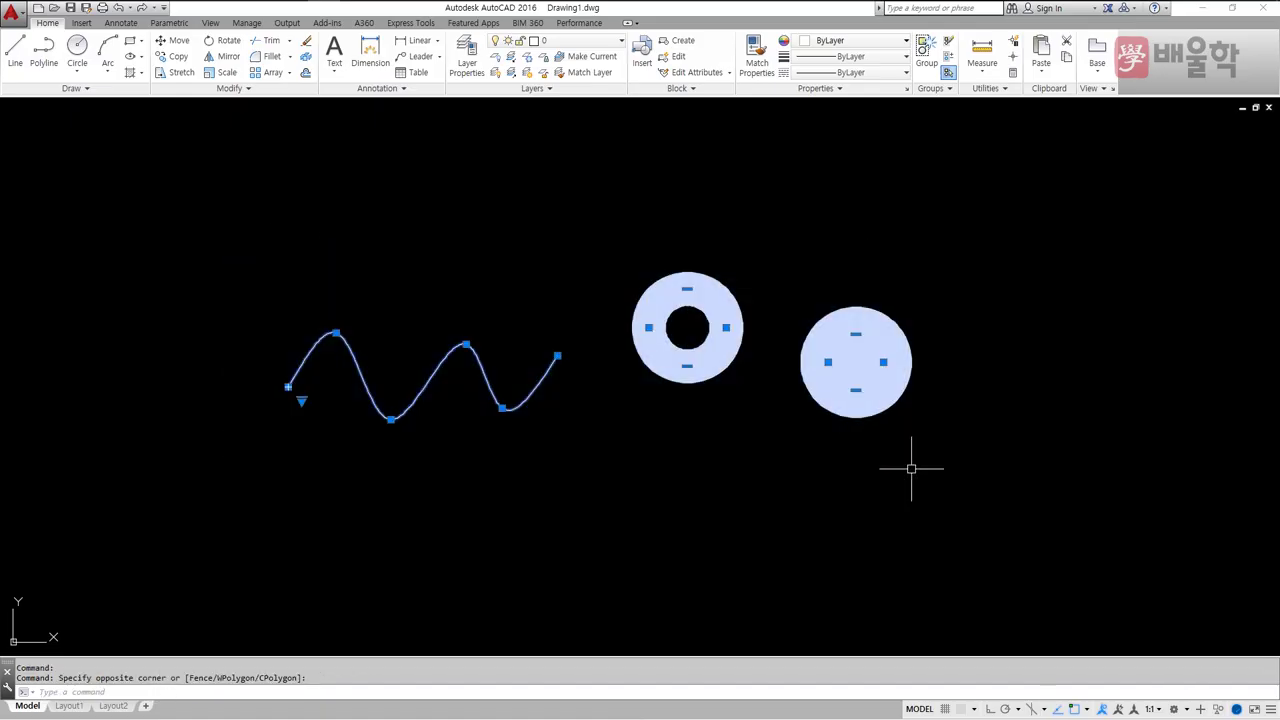
{"action": "key", "text": "Delete"}
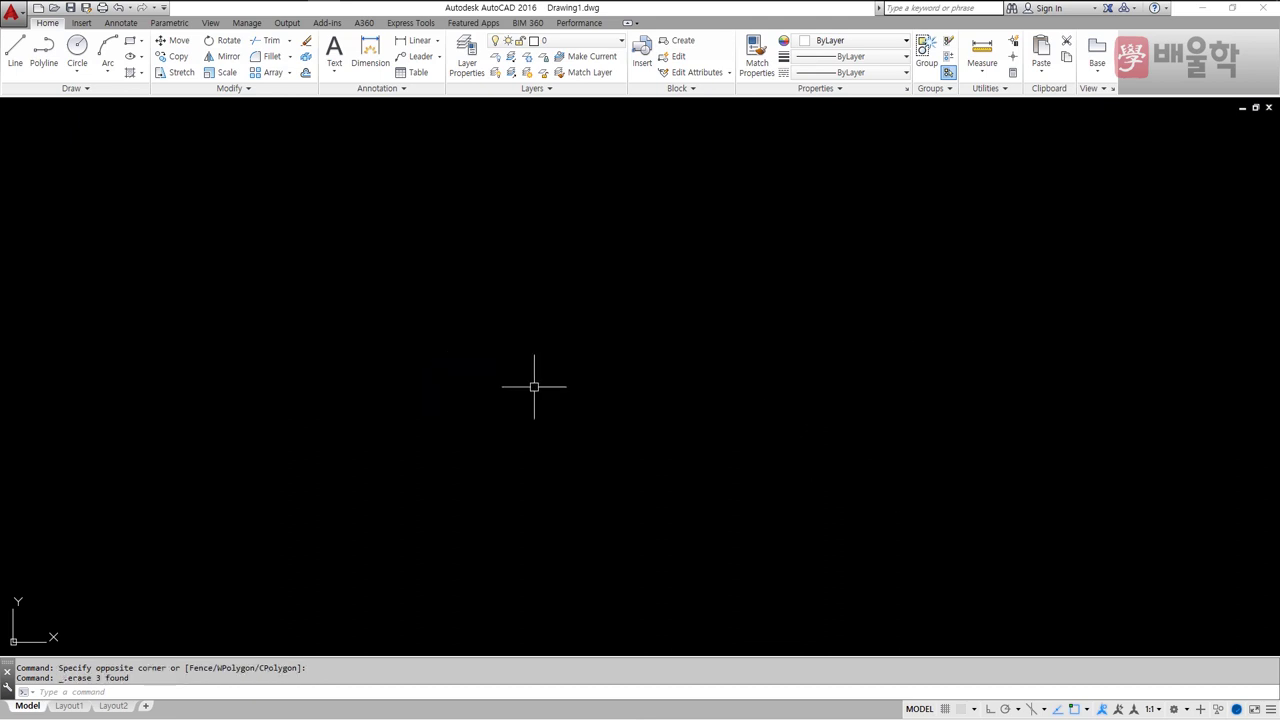
Step: Start a polyline left of centre with Ortho on and draw a 30-long segment rightward, widening from 0 to 15
{"action": "type", "text": "pl"}
{"action": "key", "text": "Return"}
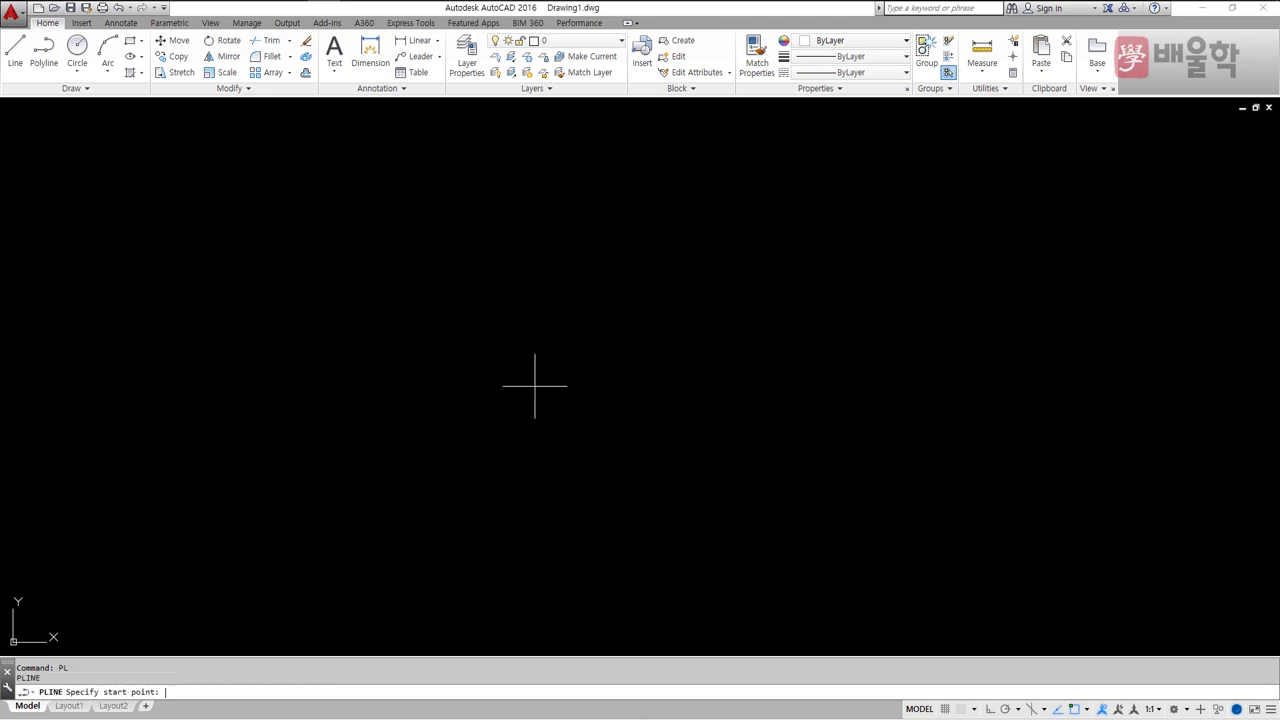
{"action": "left_click", "coordinate": [317, 369]}
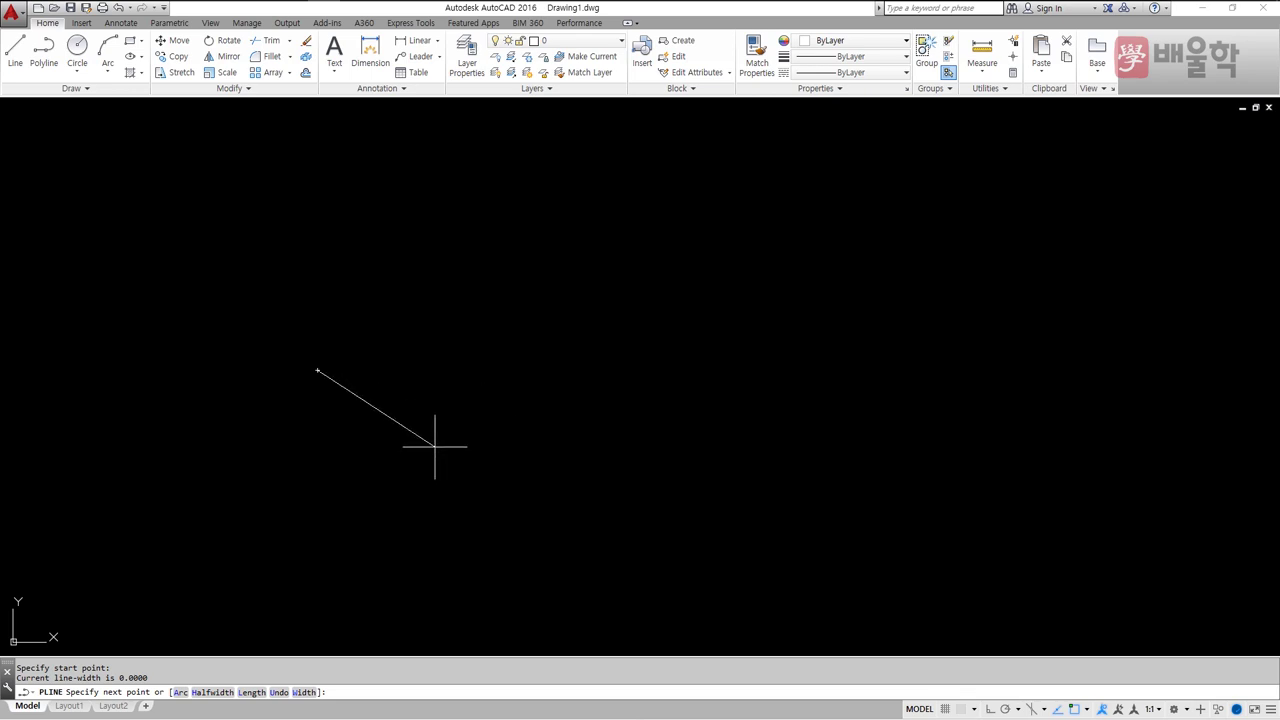
{"action": "key", "text": "F8"}
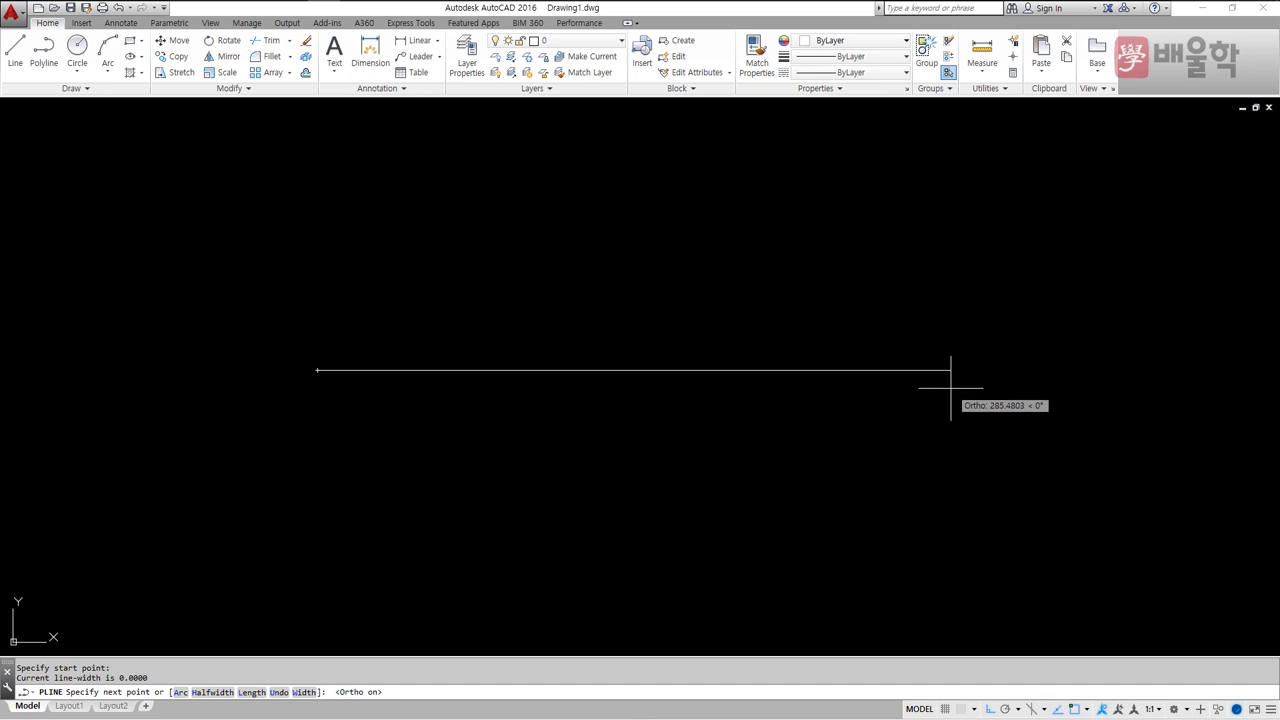
{"action": "type", "text": "W"}
{"action": "key", "text": "Return"}
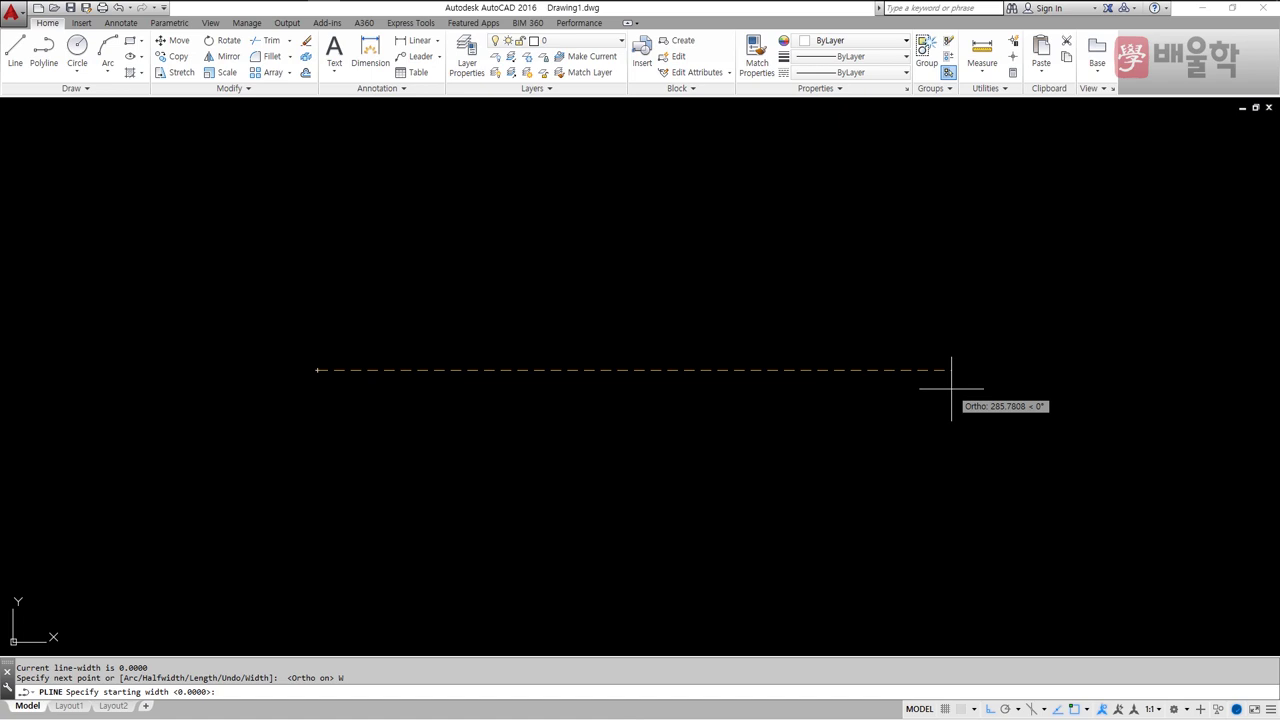
{"action": "type", "text": "0"}
{"action": "key", "text": "Return"}
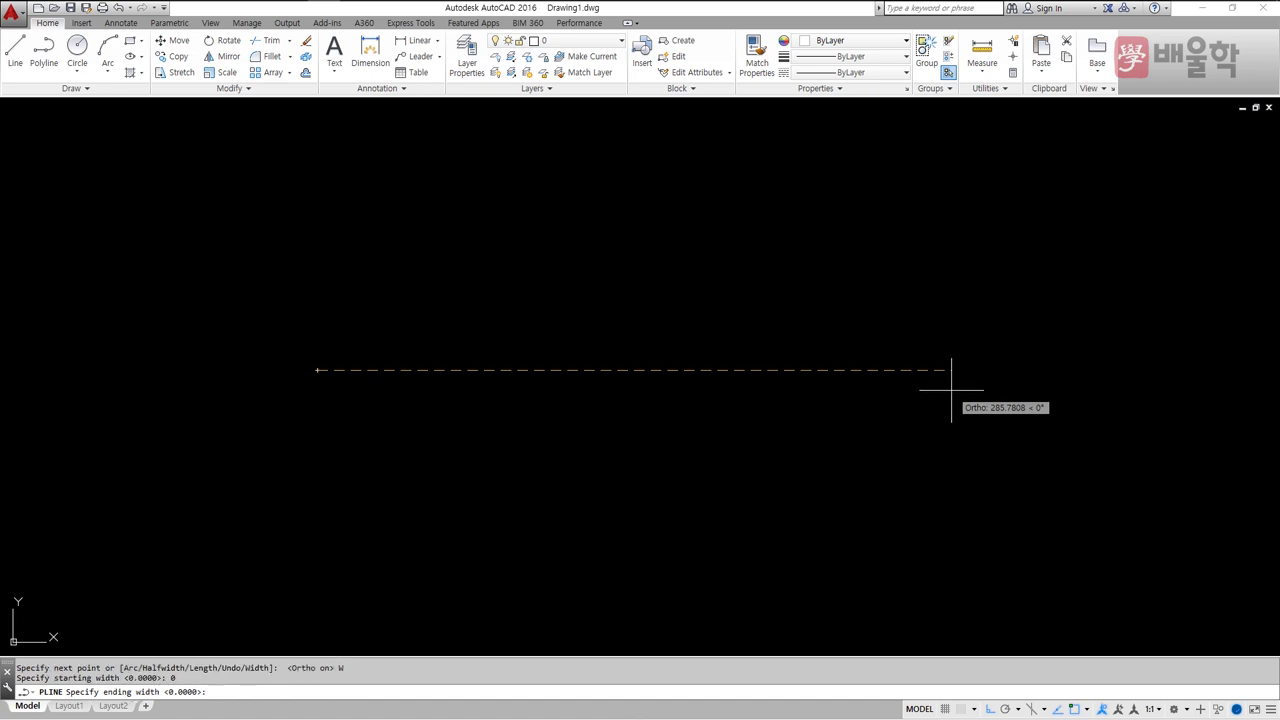
{"action": "type", "text": "15"}
{"action": "key", "text": "Return"}
{"action": "type", "text": "3"}
{"action": "key", "text": "Return"}
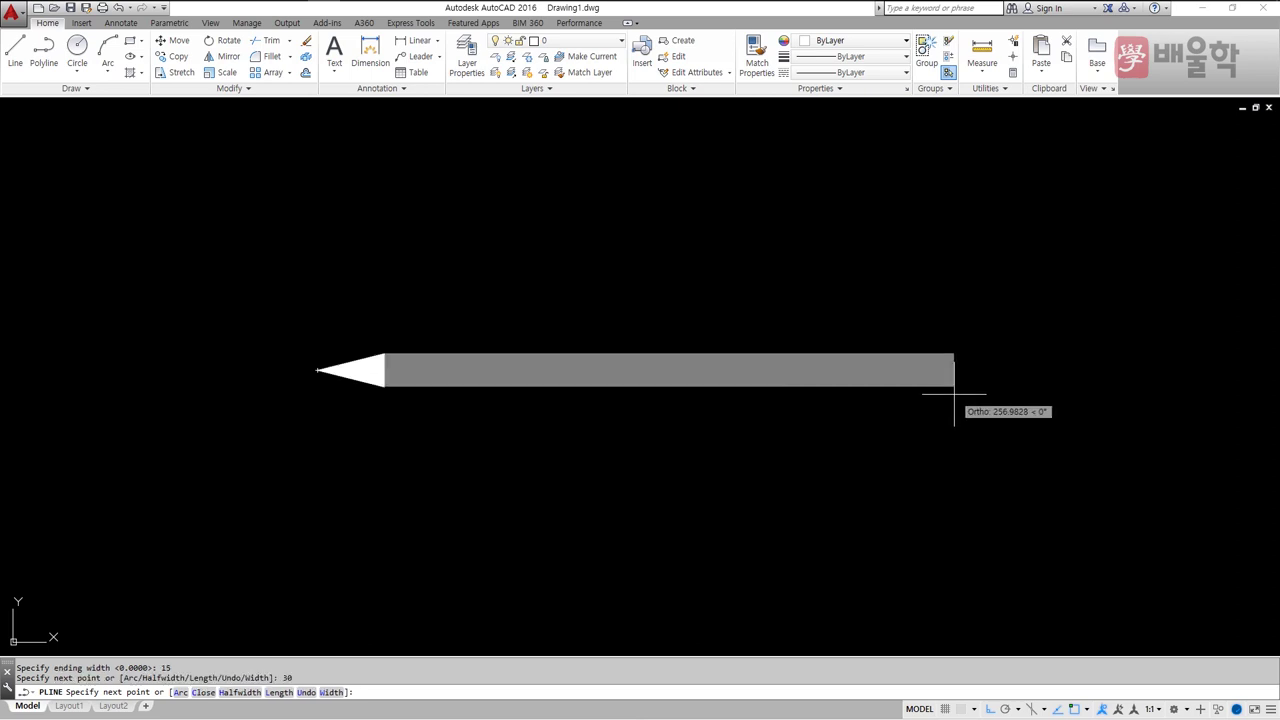
Step: Continue the polyline rightward with a 60-long shaft segment, with starting and ending widths of 0
{"action": "type", "text": "w"}
{"action": "key", "text": "Return"}
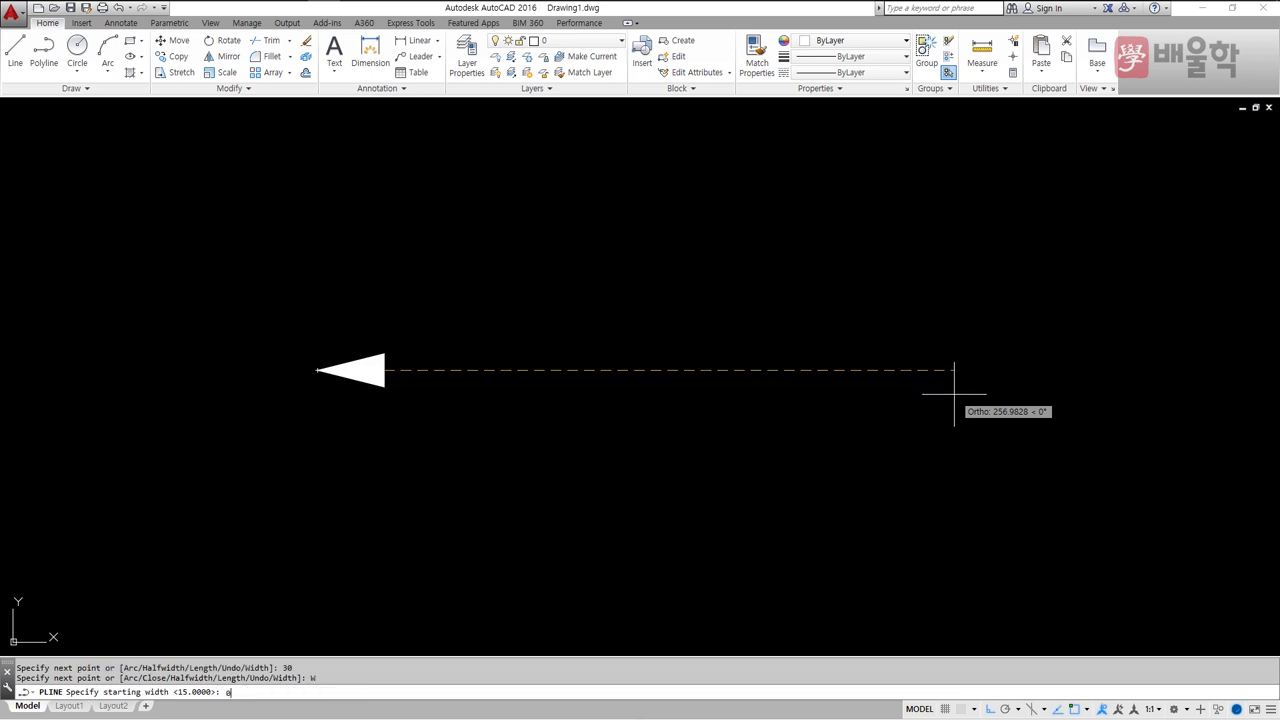
{"action": "type", "text": "0"}
{"action": "key", "text": "Return"}
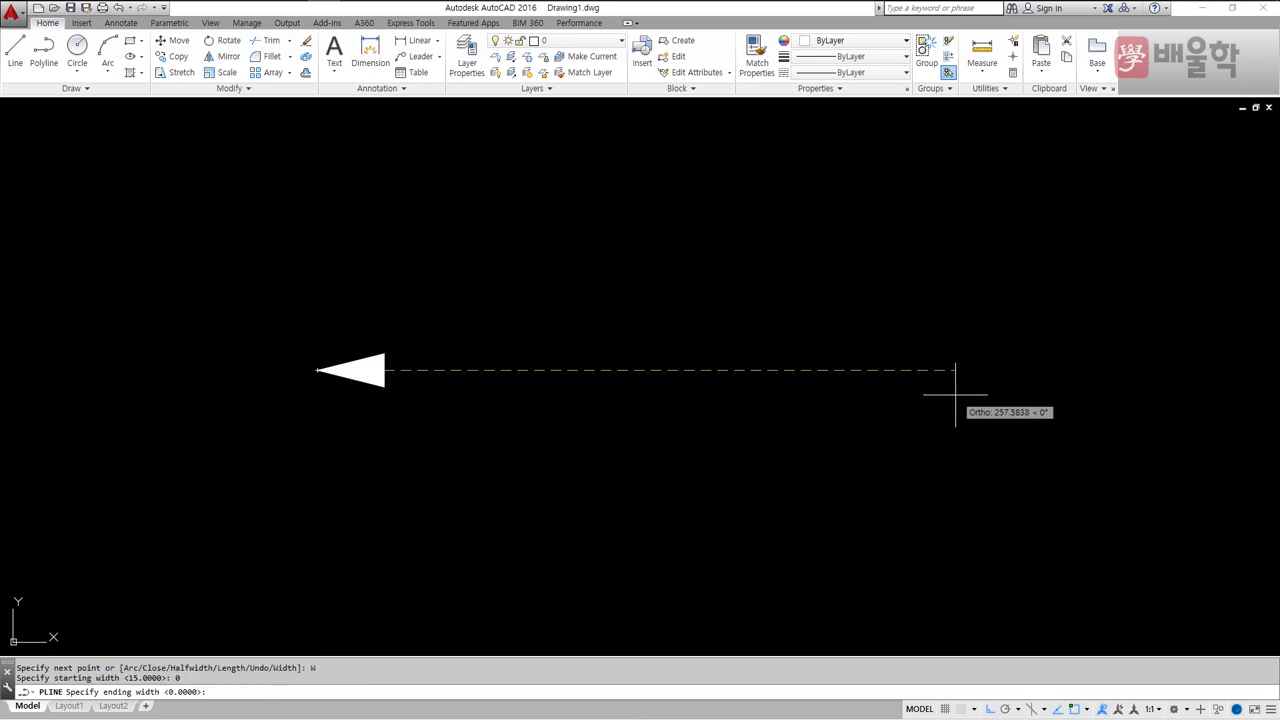
{"action": "key", "text": "Return"}
{"action": "type", "text": "60"}
{"action": "key", "text": "Return"}
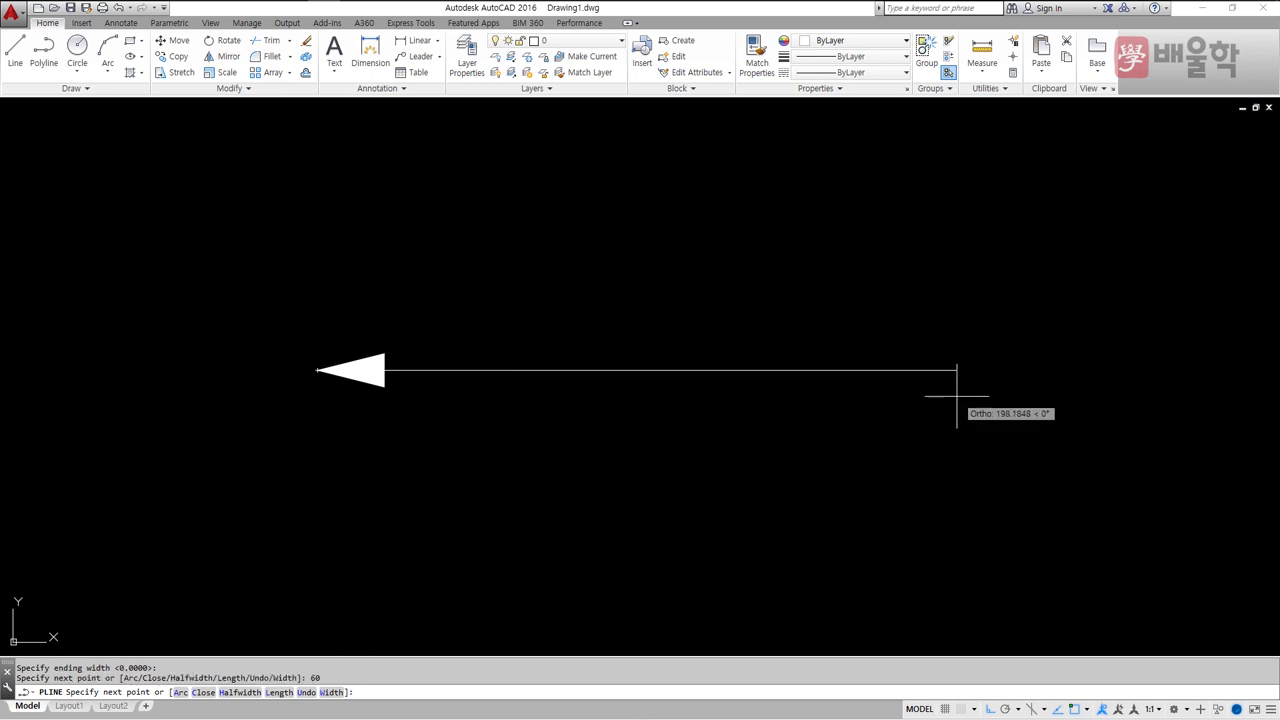
Step: Finish the double-headed arrow polyline with a 30-long segment rightward, tapering from width 15 to 0
{"action": "key", "text": "Return"}
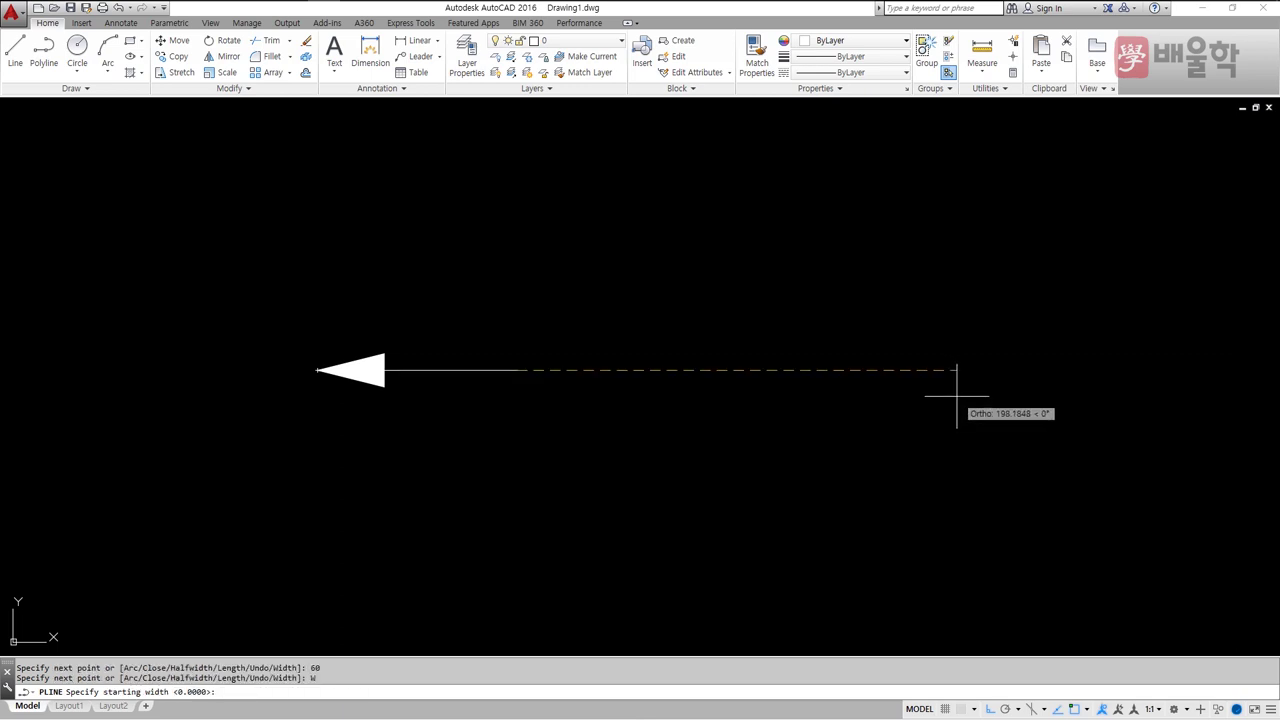
{"action": "type", "text": "15"}
{"action": "key", "text": "Return"}
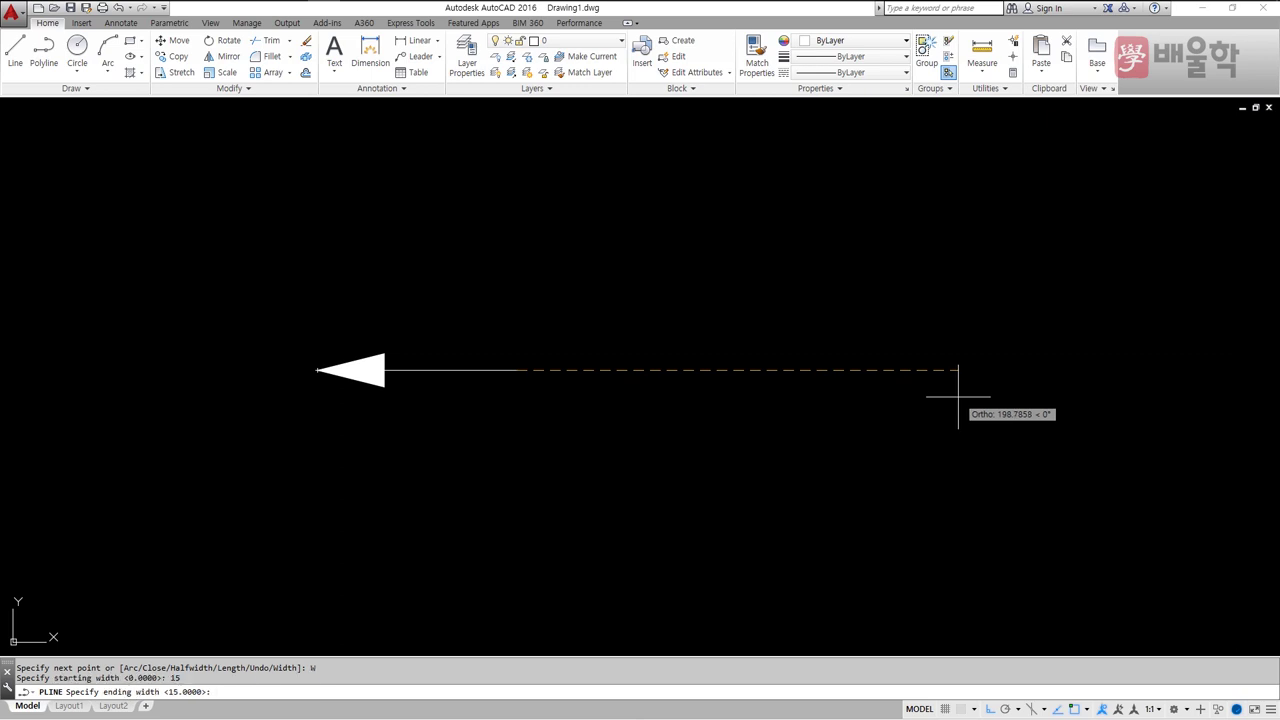
{"action": "type", "text": "0"}
{"action": "key", "text": "Return"}
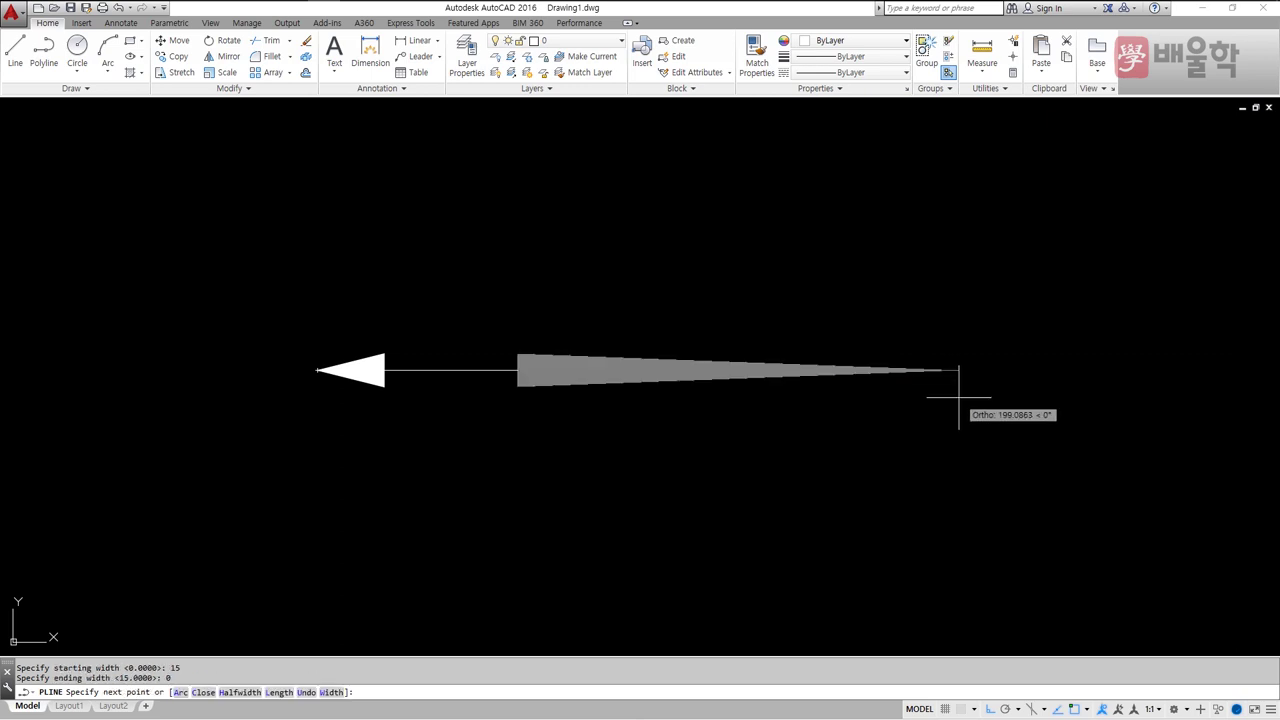
{"action": "type", "text": "30"}
{"action": "key", "text": "Return"}
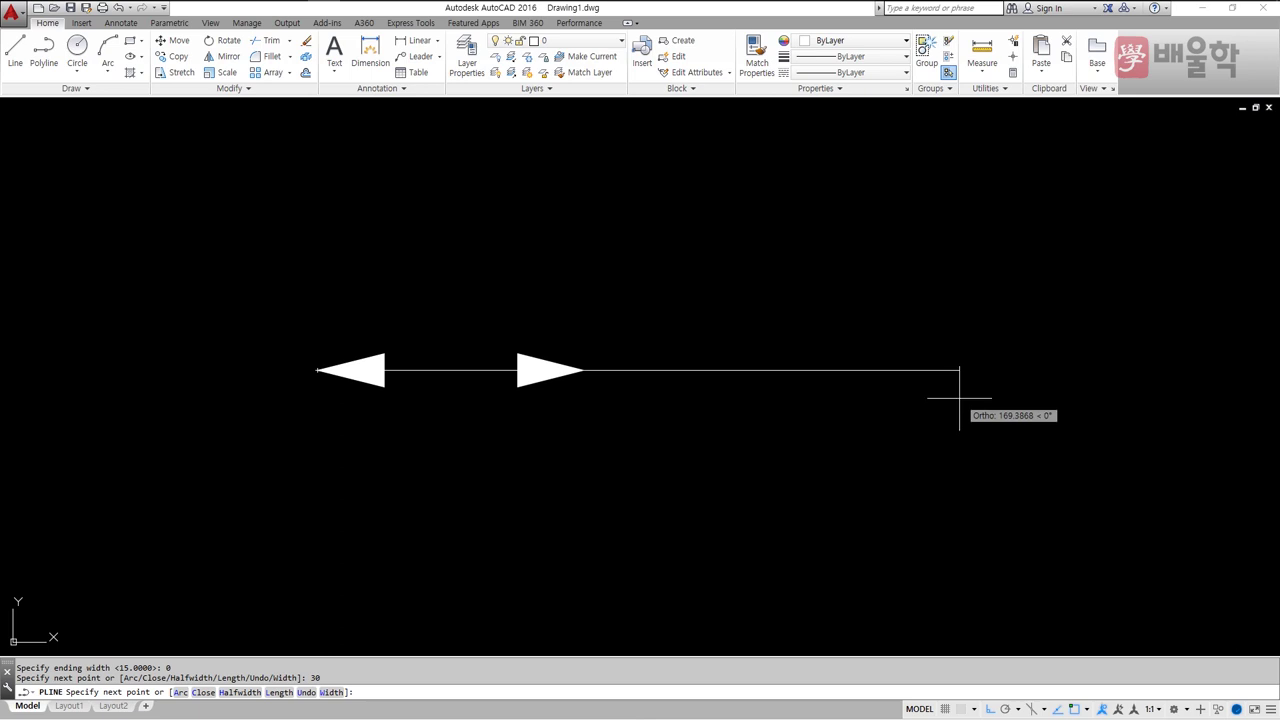
{"action": "key", "text": "Return"}
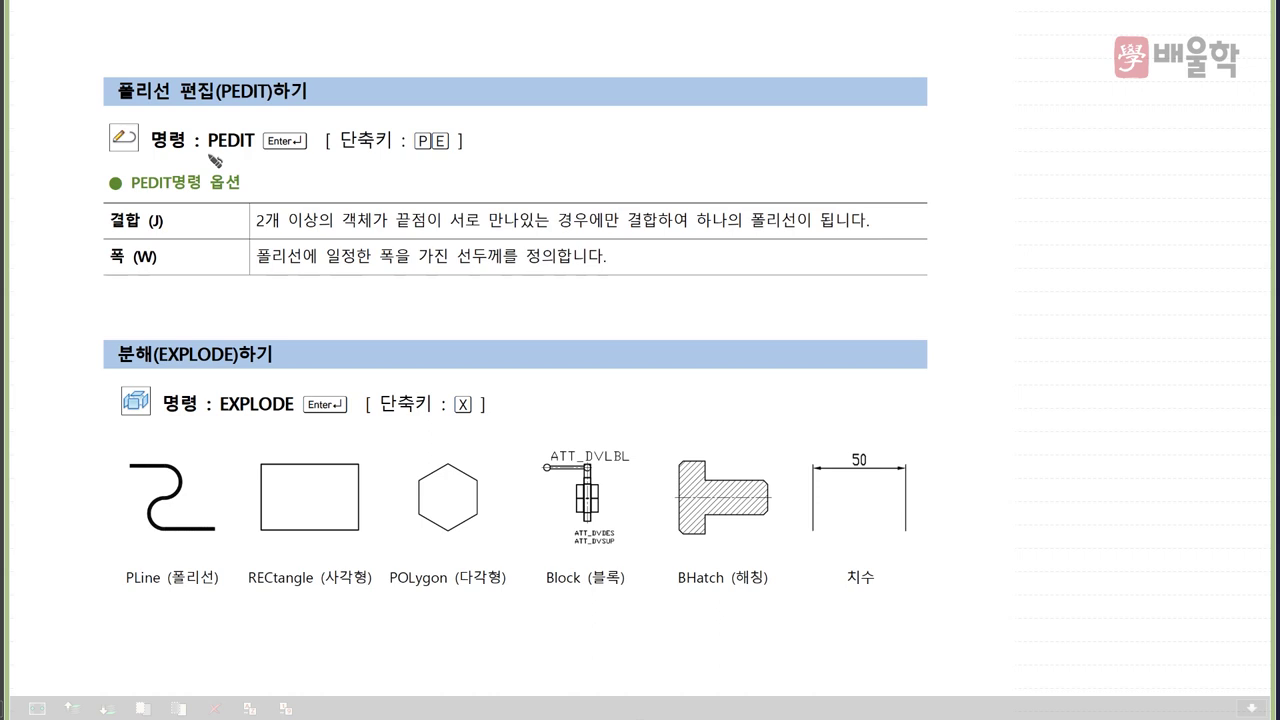
{"action": "left_click_drag", "start_coordinate": [200, 150], "coordinate": [254, 145]}
{"action": "left_click_drag", "start_coordinate": [416, 151], "coordinate": [447, 150]}
{"action": "mouse_move", "coordinate": [106, 231]}
{"action": "left_mouse_down"}
{"action": "mouse_move", "coordinate": [140, 233]}
{"action": "mouse_move", "coordinate": [131, 265]}
{"action": "left_mouse_up"}
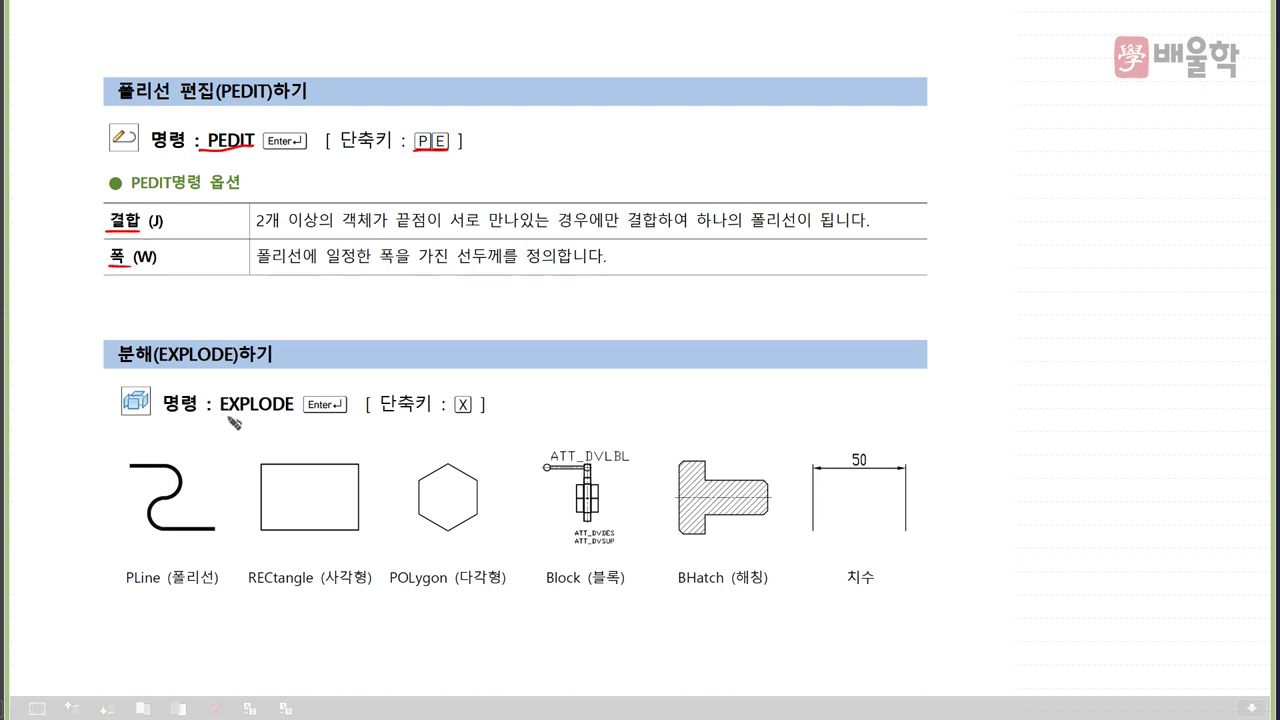
{"action": "left_click_drag", "start_coordinate": [218, 411], "coordinate": [294, 410]}
{"action": "left_click_drag", "start_coordinate": [444, 413], "coordinate": [473, 411]}
{"action": "left_click_drag", "start_coordinate": [123, 589], "coordinate": [194, 590]}
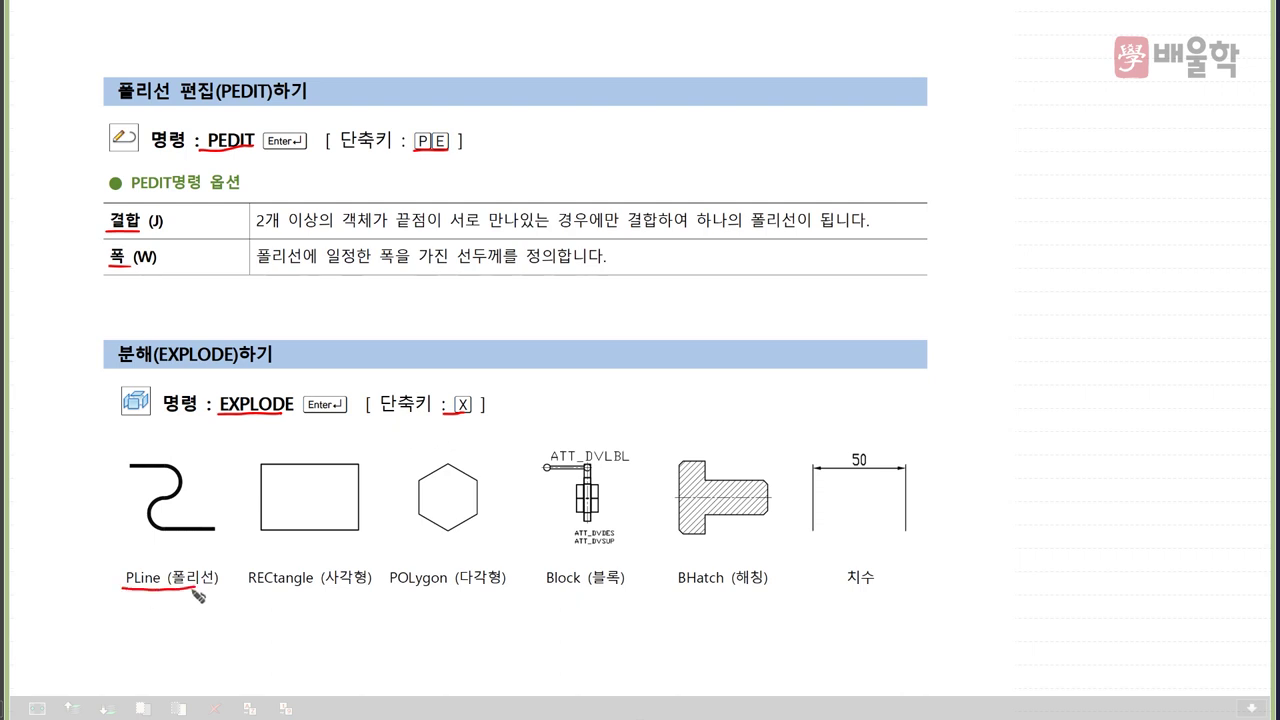
{"action": "left_click_drag", "start_coordinate": [322, 589], "coordinate": [372, 591]}
{"action": "left_click_drag", "start_coordinate": [460, 589], "coordinate": [505, 590]}
{"action": "left_click_drag", "start_coordinate": [591, 589], "coordinate": [629, 590]}
{"action": "left_click_drag", "start_coordinate": [735, 589], "coordinate": [876, 589]}
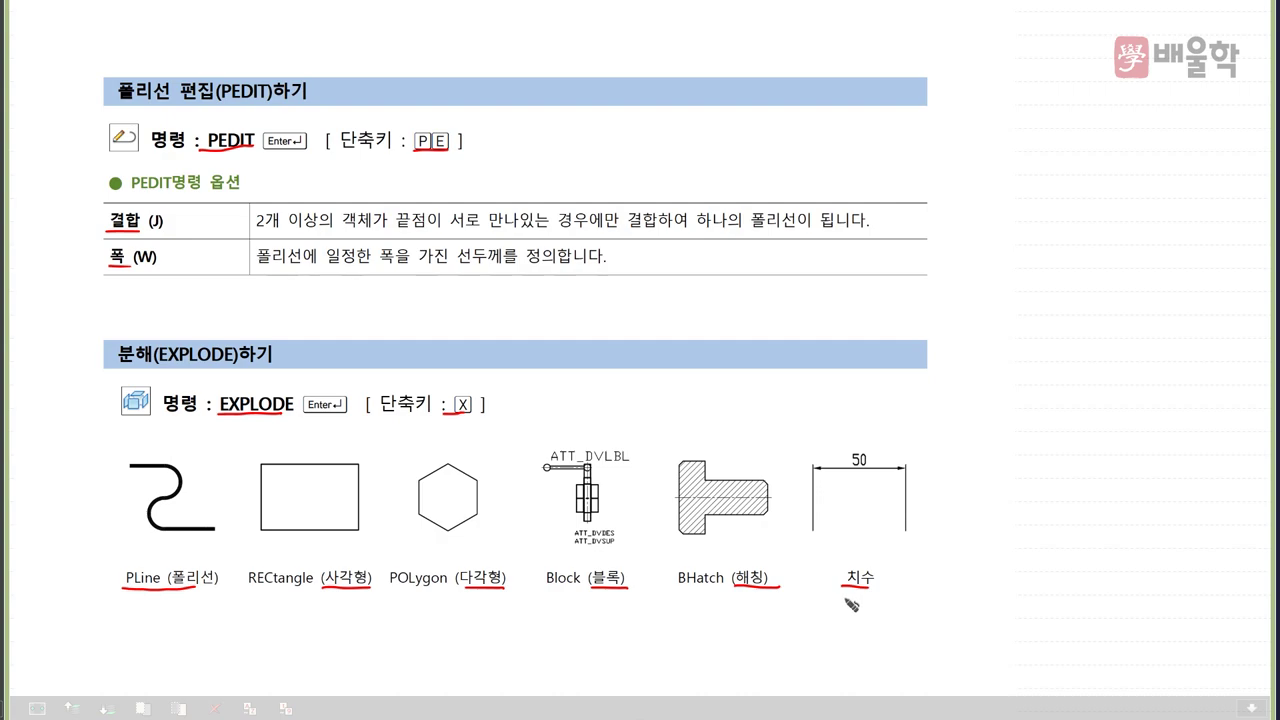
Step: Switch to AutoCAD and explode the double-headed arrow polyline into separate segments
{"action": "key", "text": "alt+Tab"}
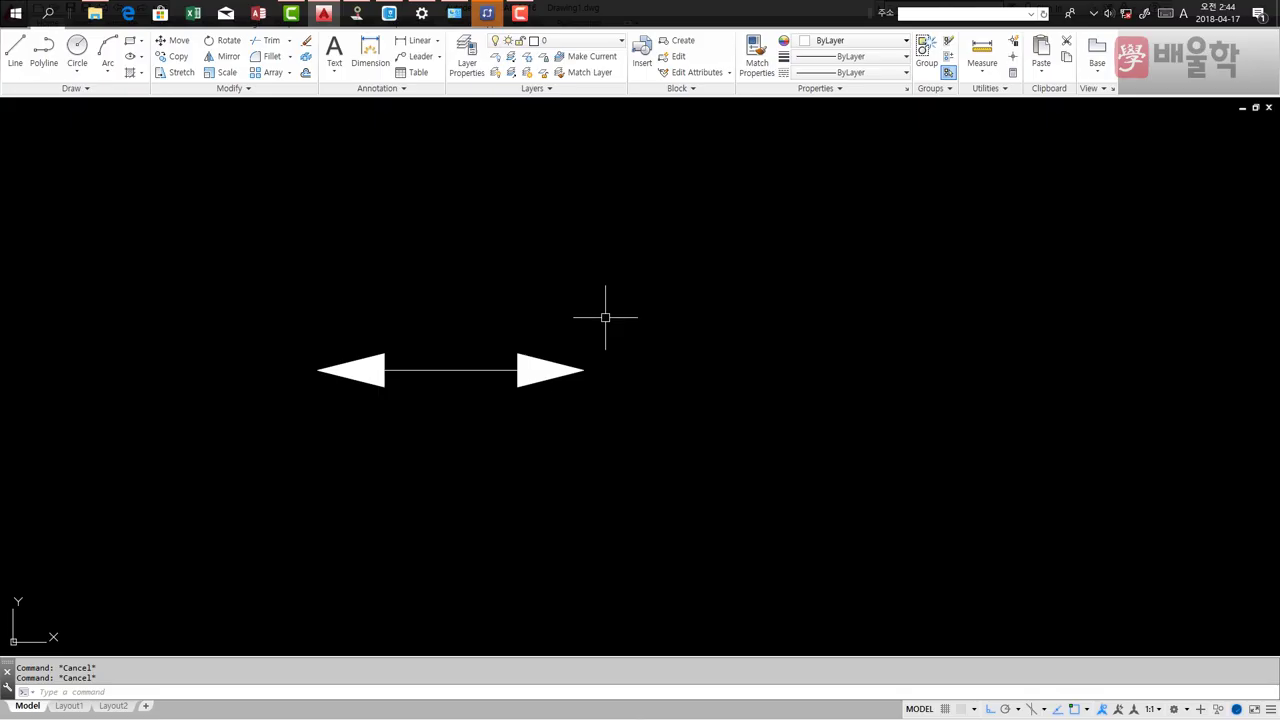
{"action": "left_click", "coordinate": [489, 371]}
{"action": "type", "text": "x"}
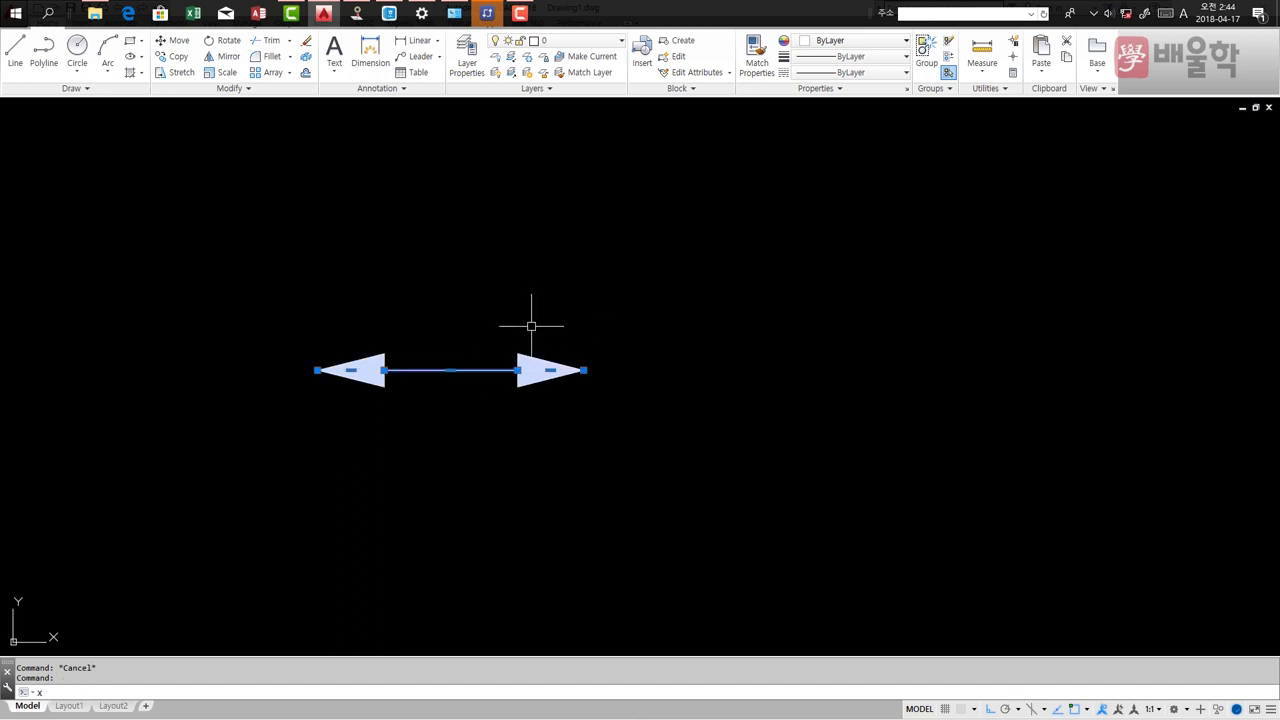
{"action": "key", "text": "Return"}
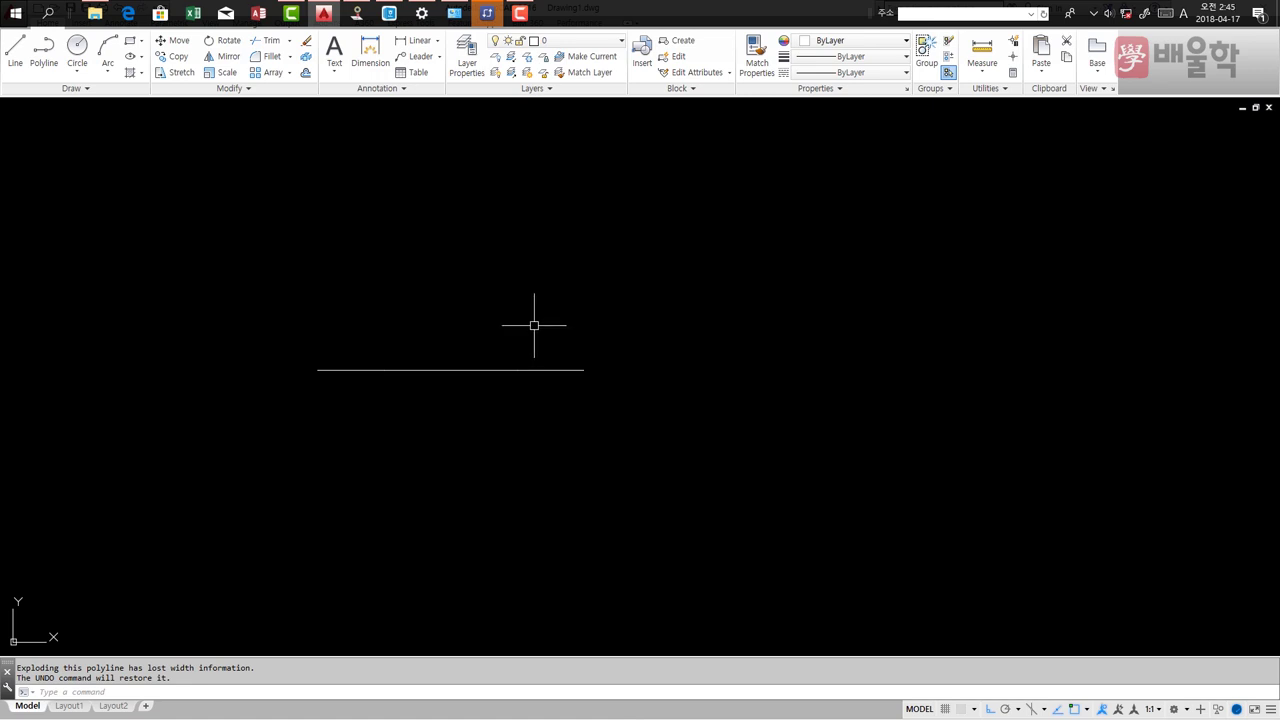
Step: Select each of the three line segments of the exploded arrow to check that they are separate objects
{"action": "left_click", "coordinate": [541, 370]}
{"action": "left_click", "coordinate": [455, 370]}
{"action": "left_click", "coordinate": [366, 370]}
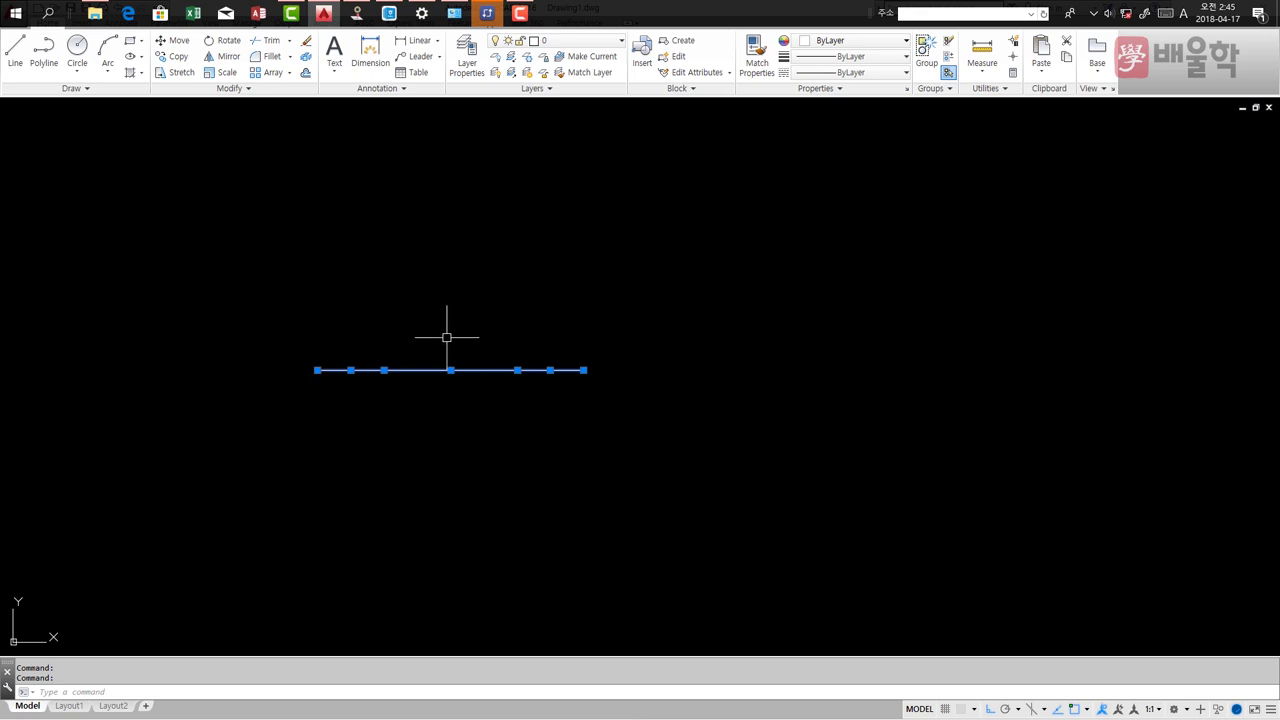